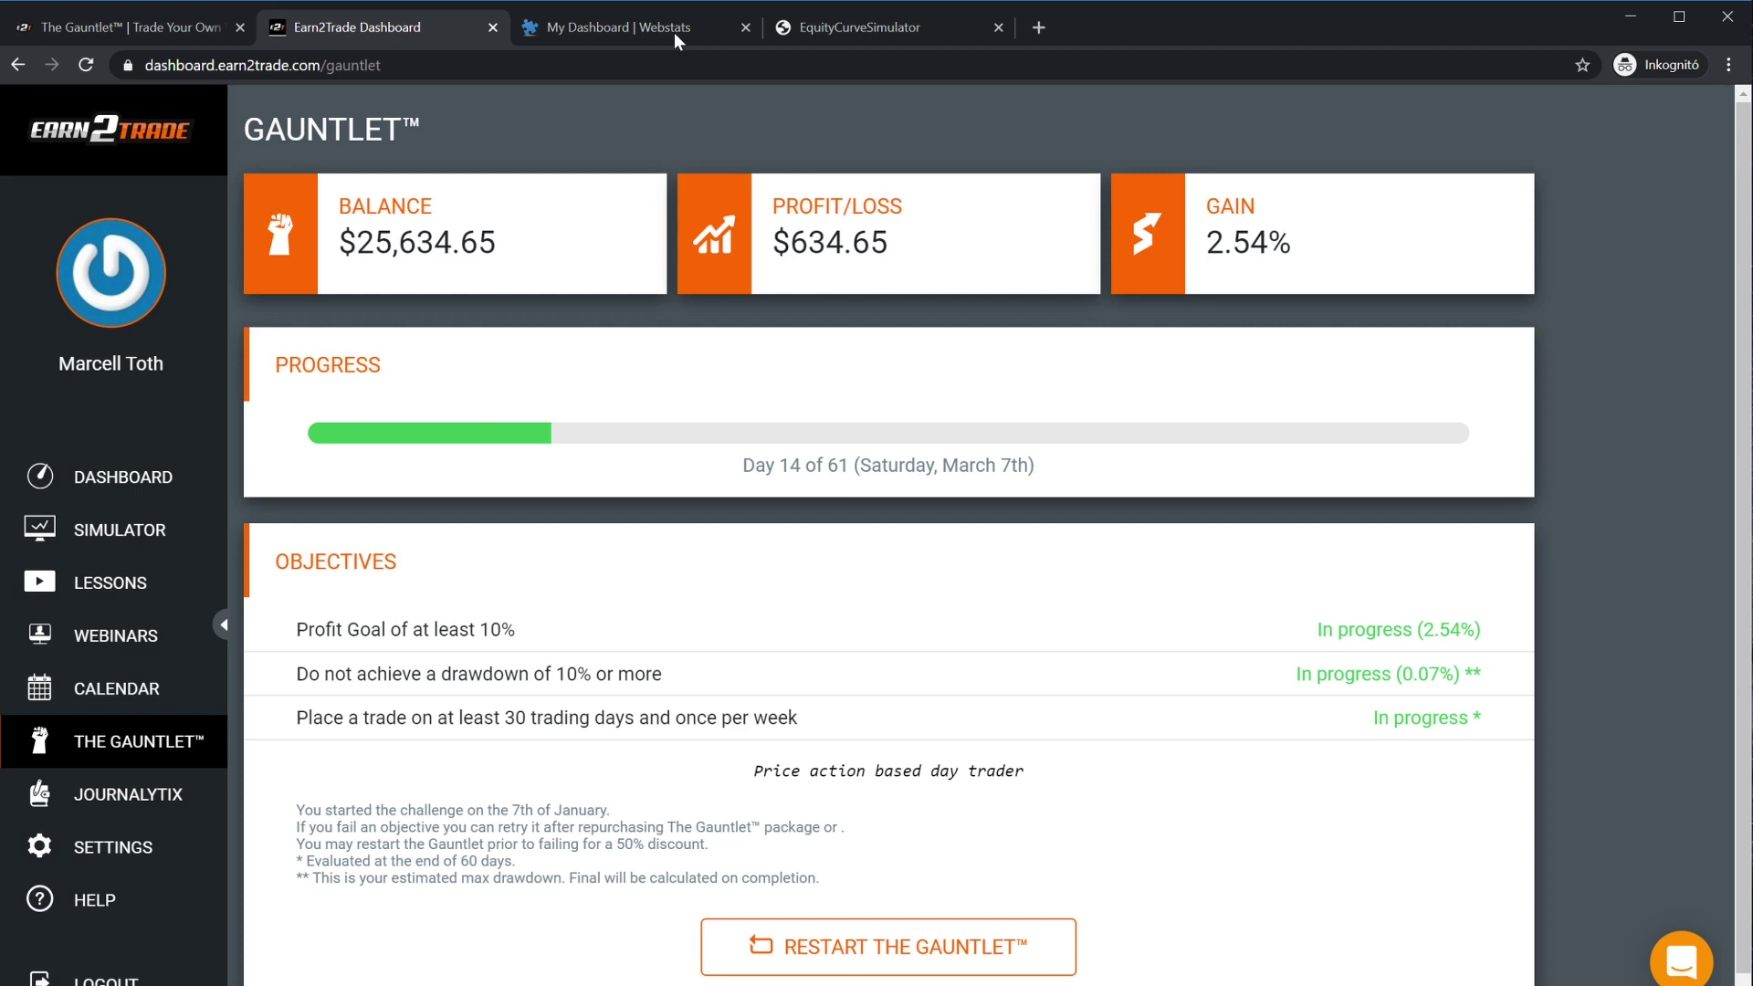
# - Set the Journalytix dashboard's date range to 2020-01-08 through 2020-01-20 and compare its net gain with the Earn2Trade Gauntlet page's profit/loss
pyautogui.click(616, 28)
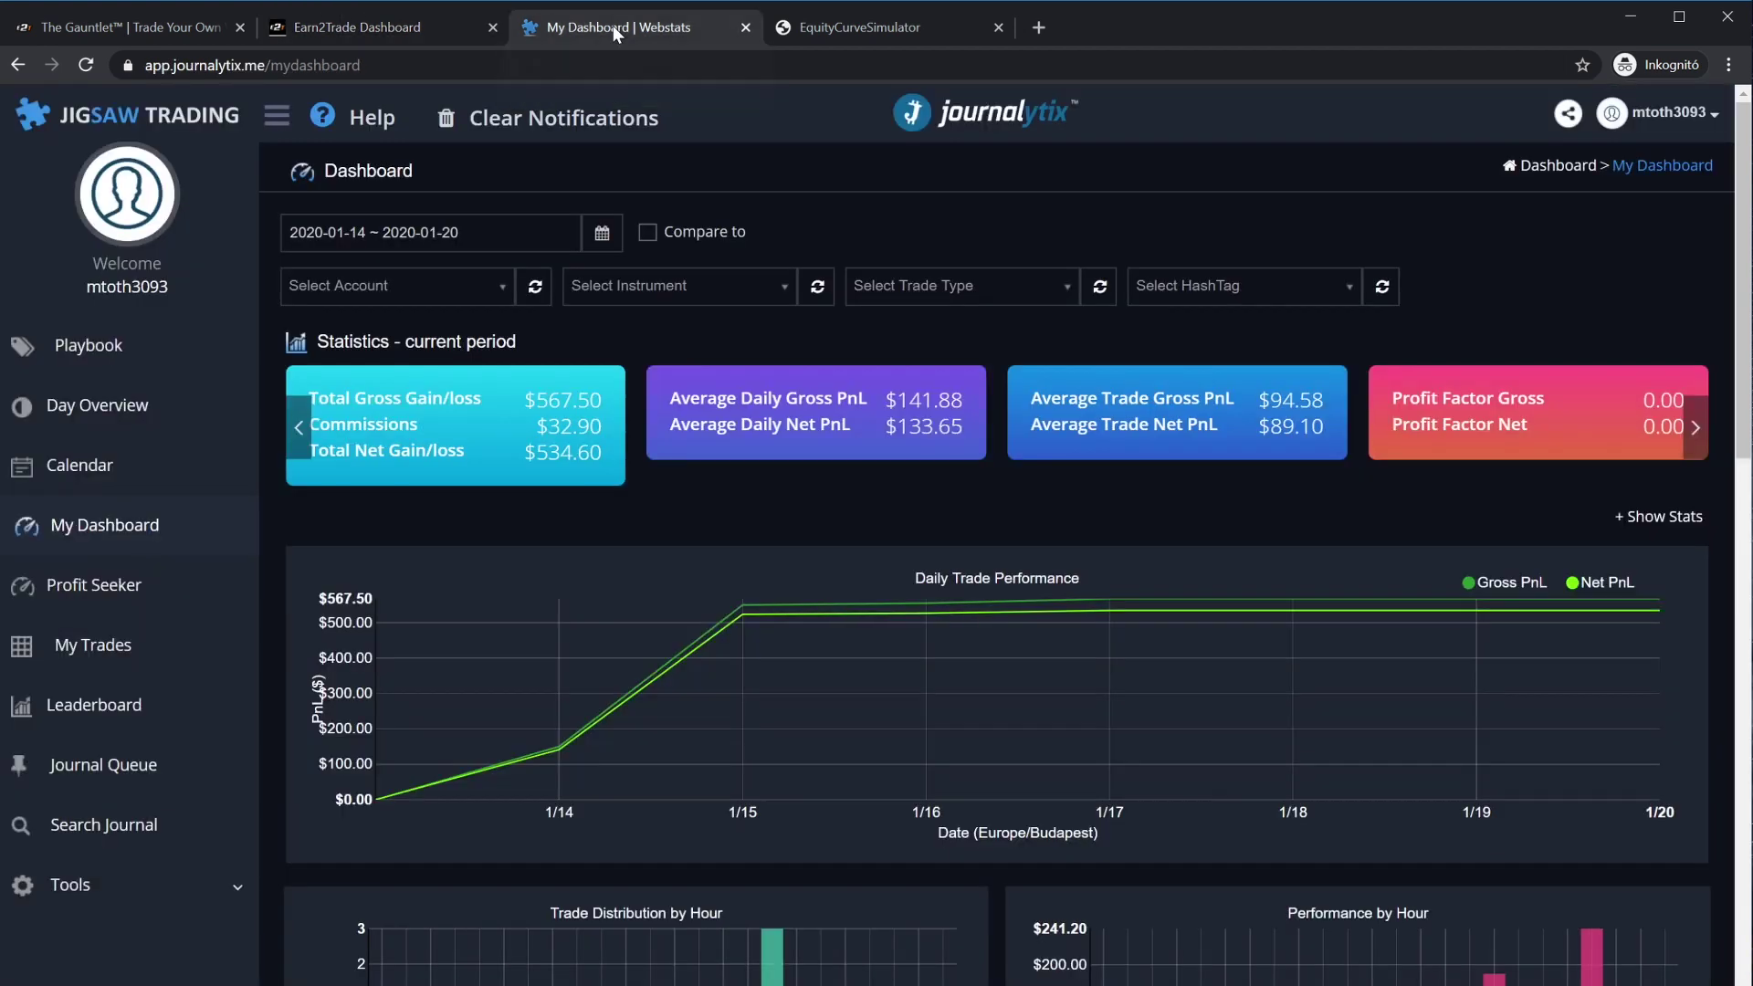
pyautogui.click(610, 237)
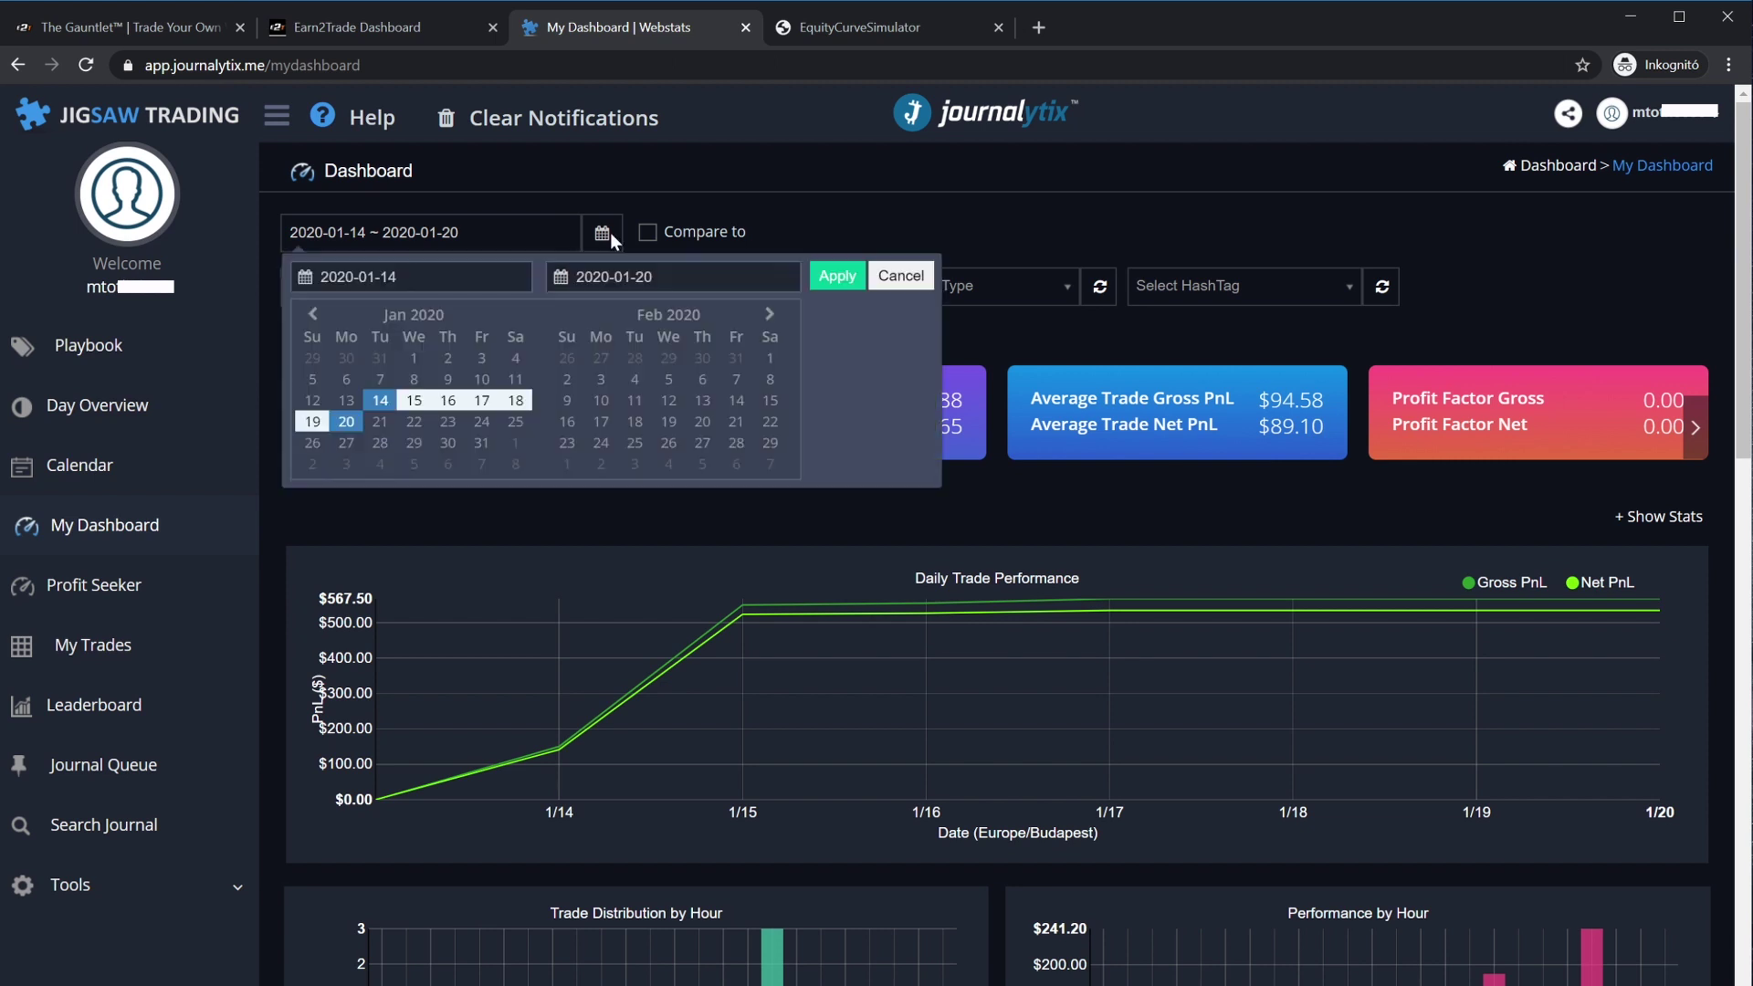
pyautogui.click(415, 382)
pyautogui.click(346, 421)
pyautogui.click(837, 276)
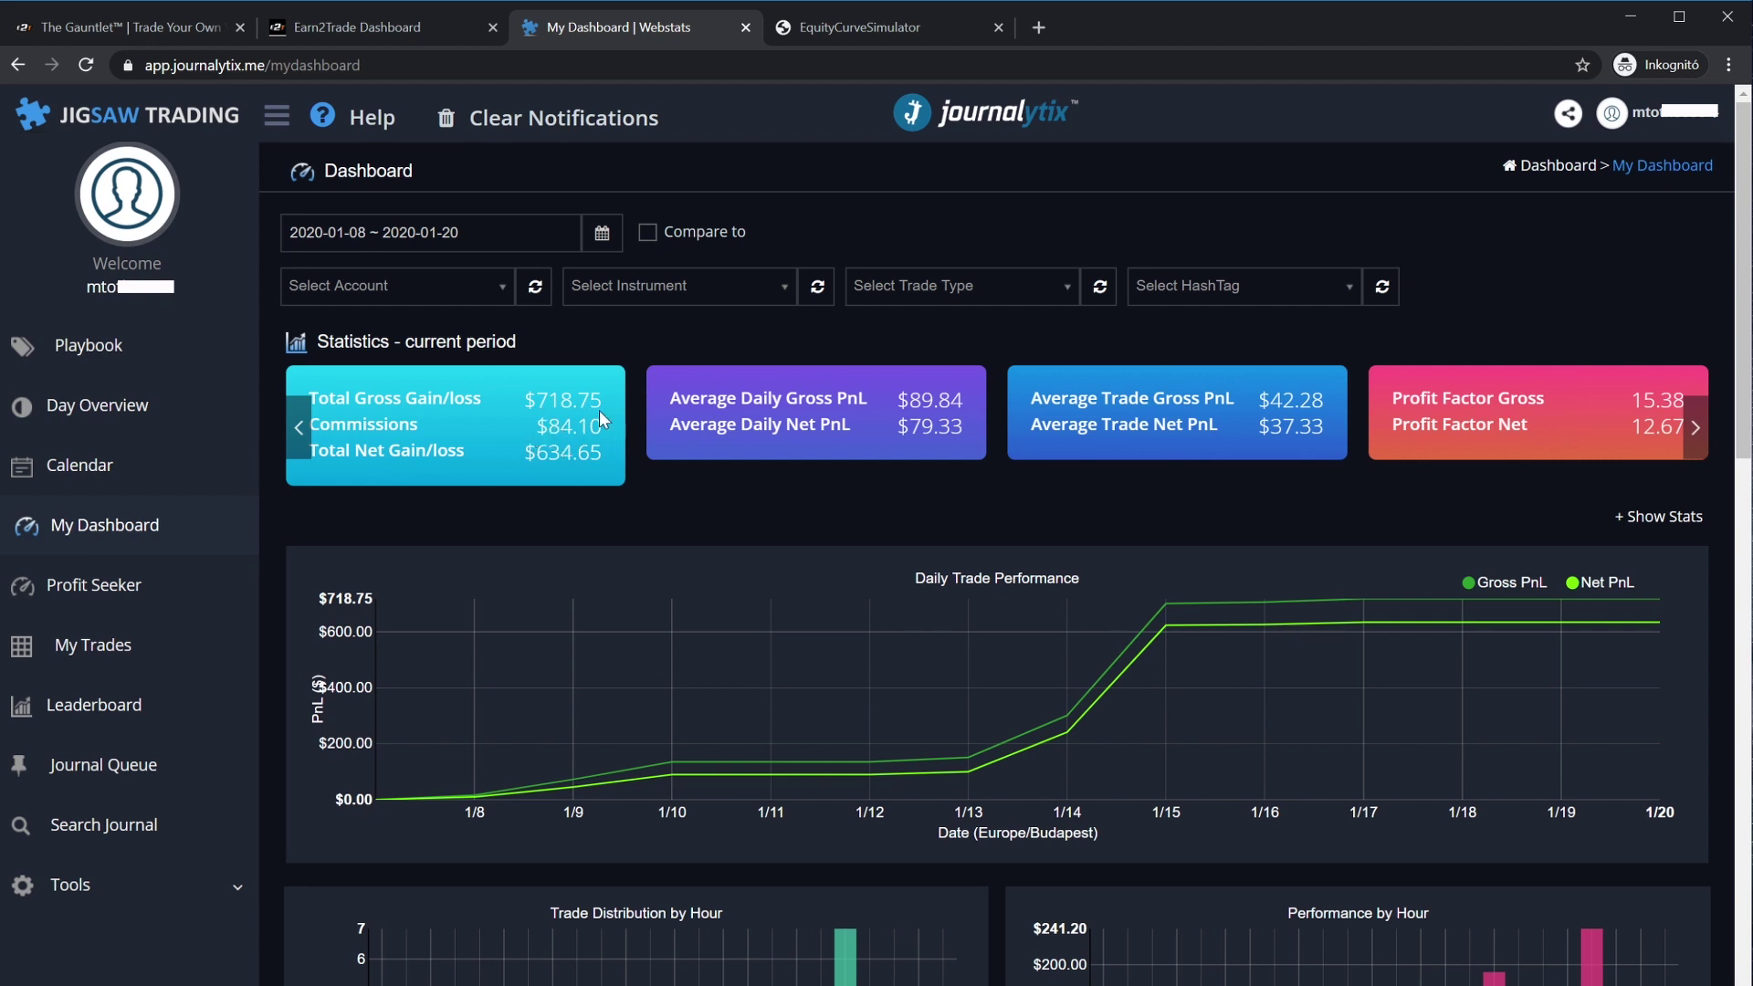
pyautogui.click(409, 26)
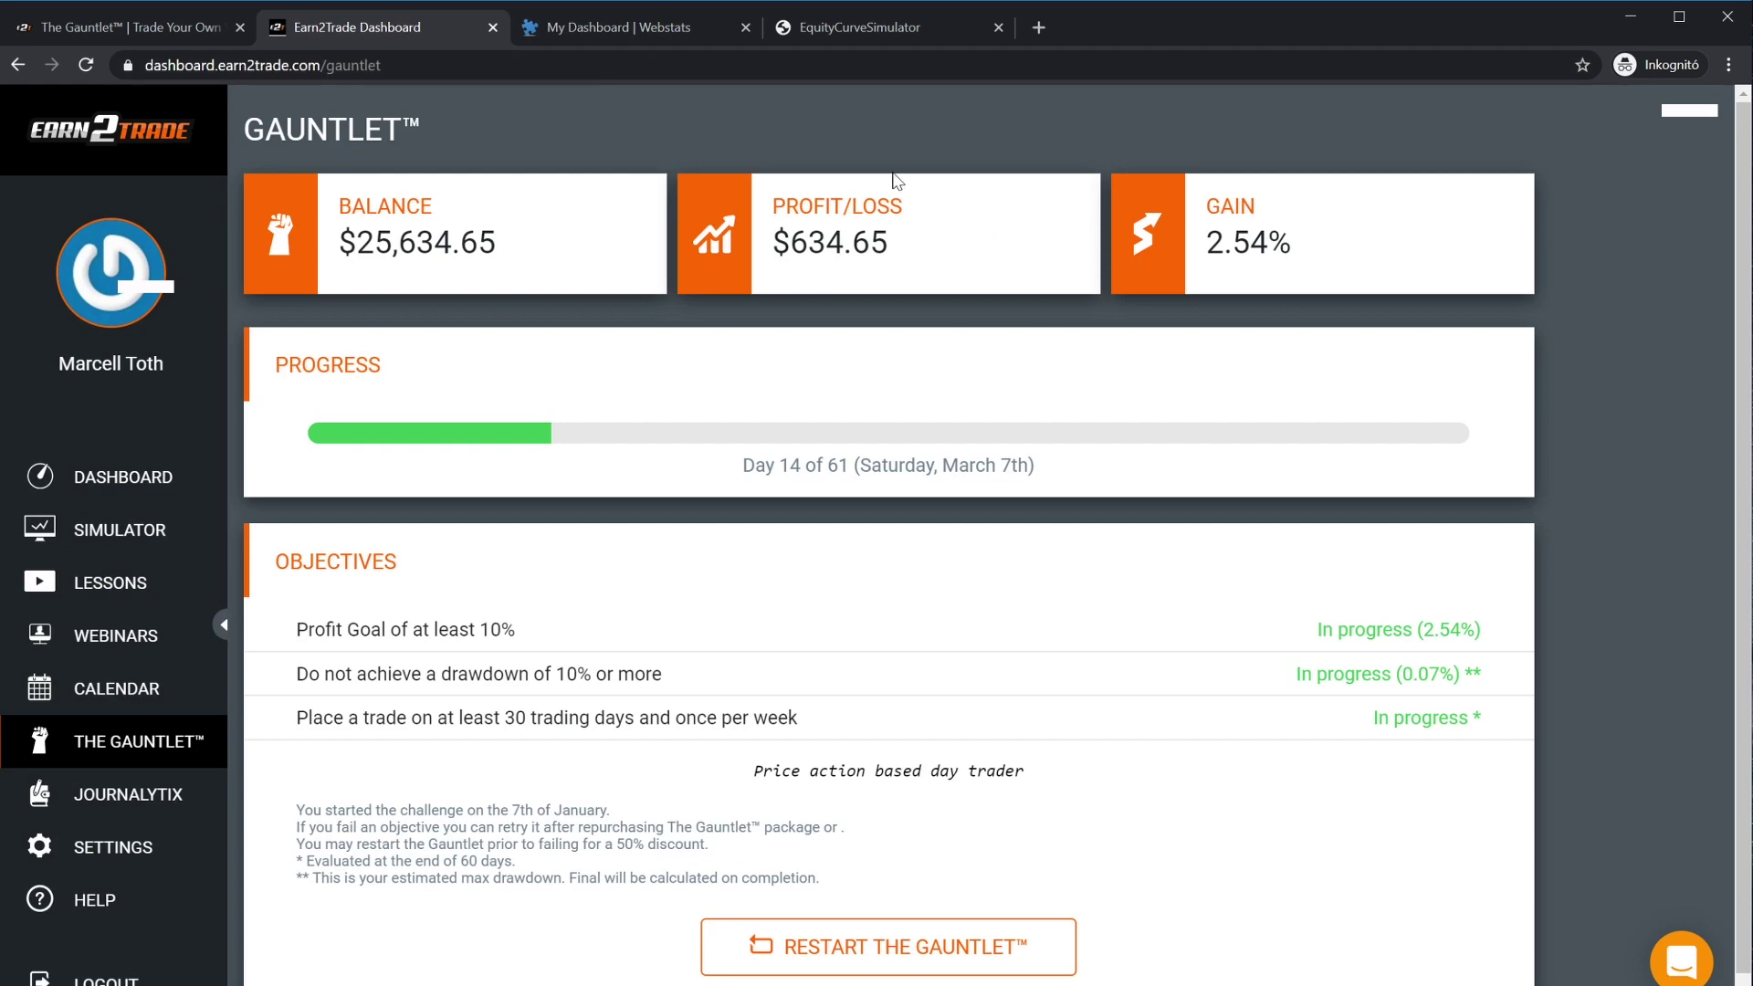
pyautogui.click(621, 29)
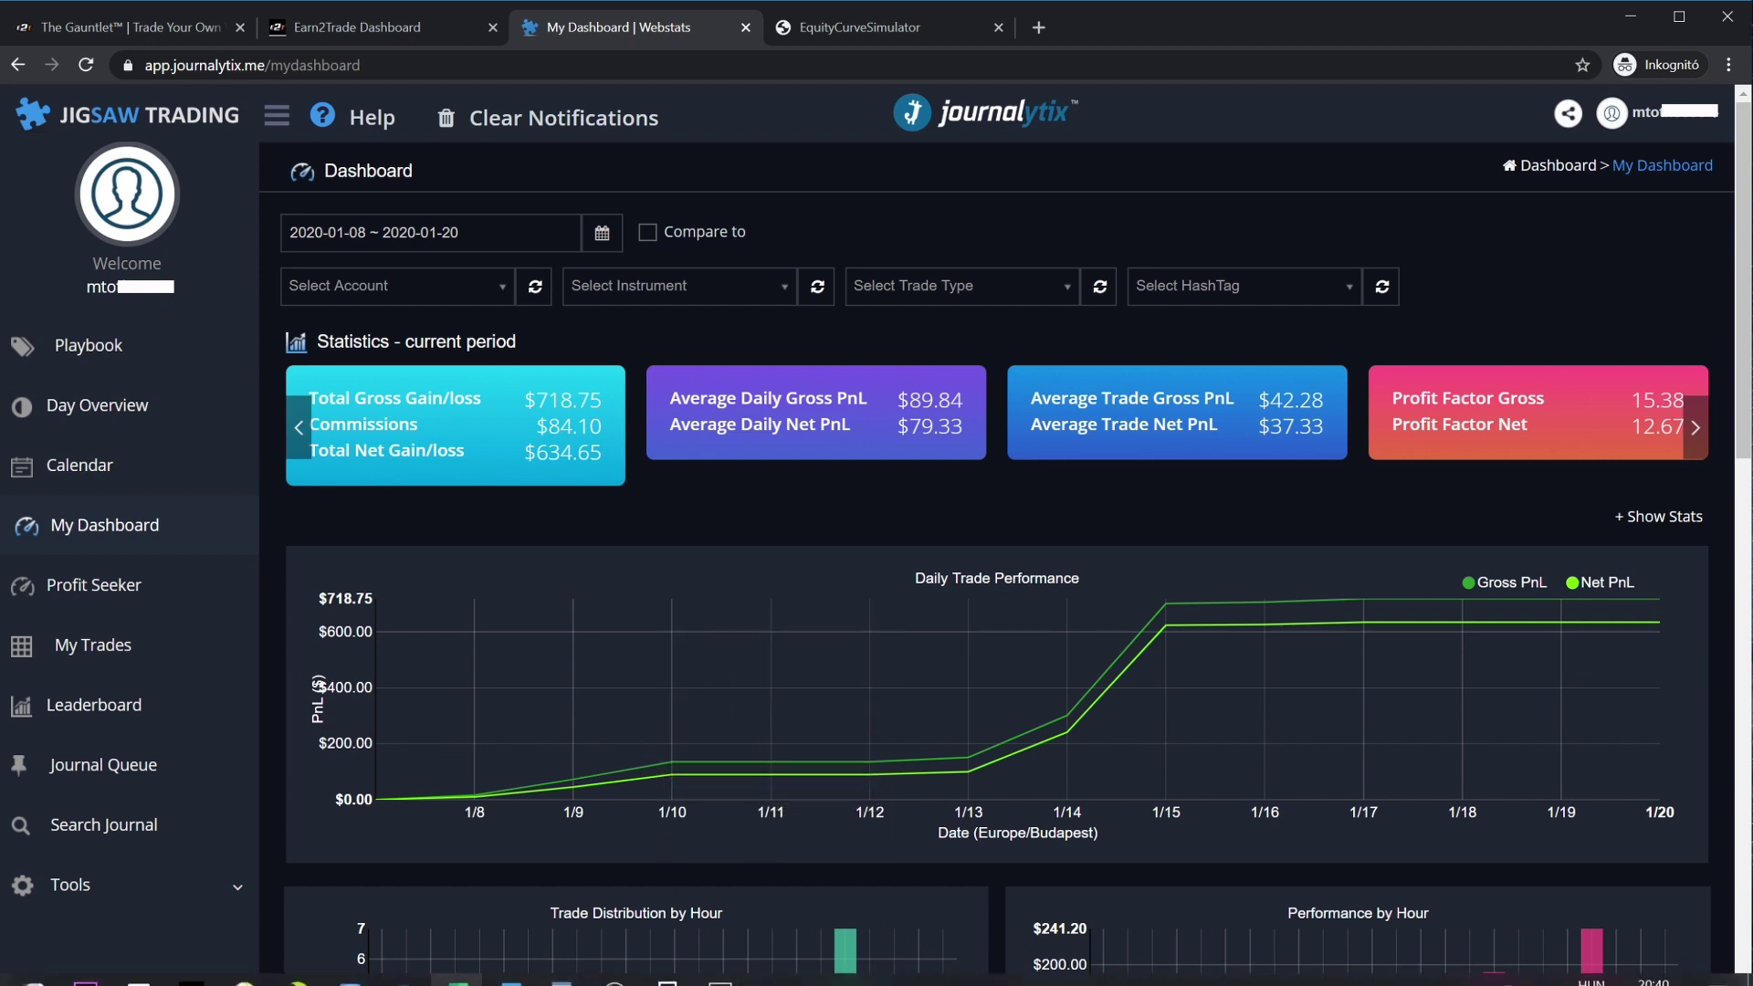
# - Switch to the Gauntletstats workbook in Excel and review the trade table on the Stats2 sheet
pyautogui.moveTo(458, 983)
pyautogui.click(541, 904)
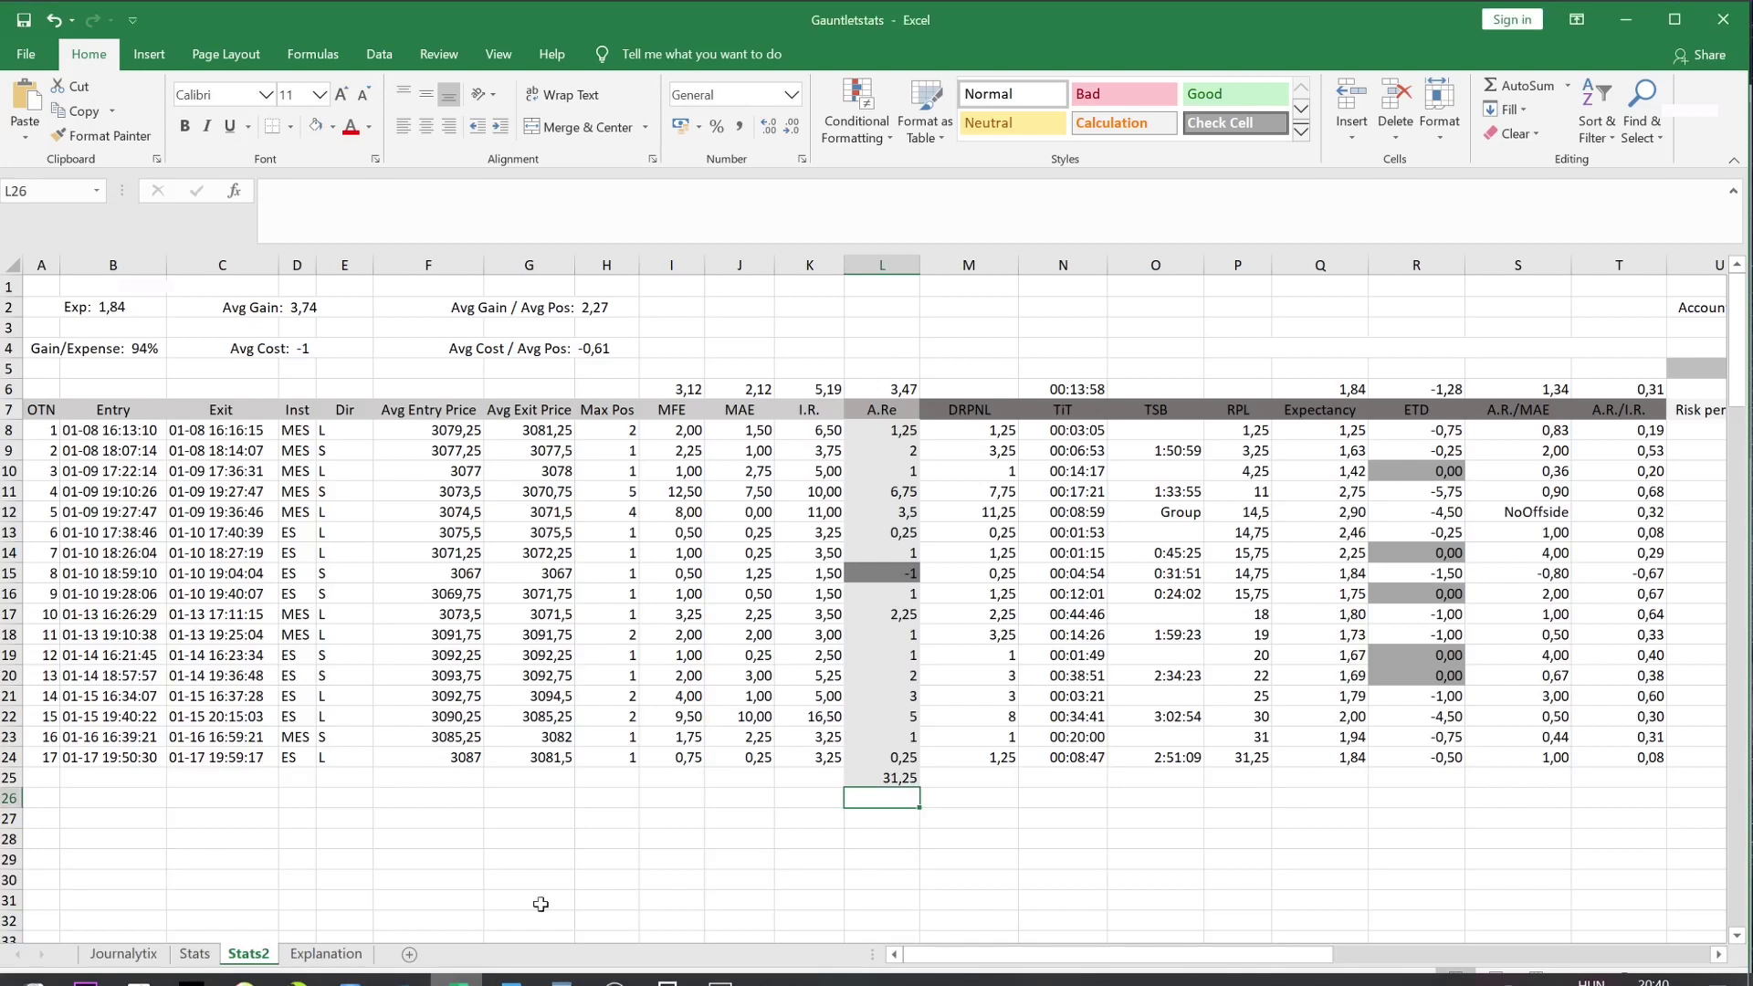
pyautogui.click(445, 775)
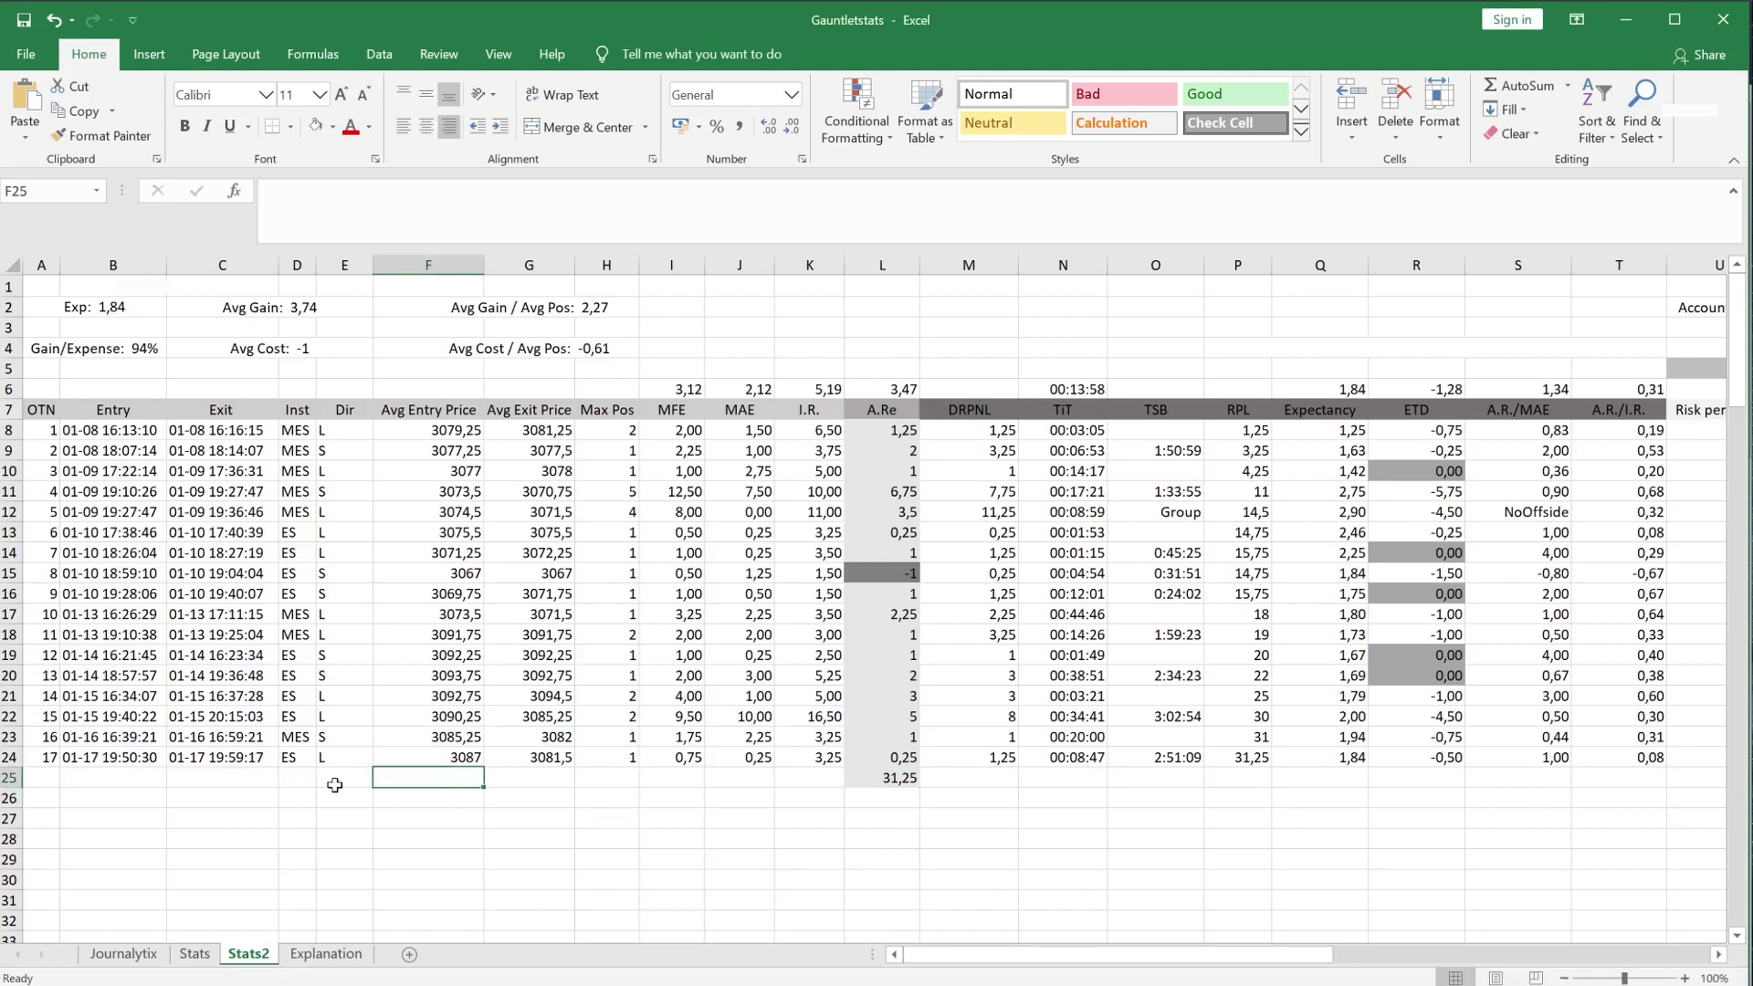
pyautogui.click(306, 783)
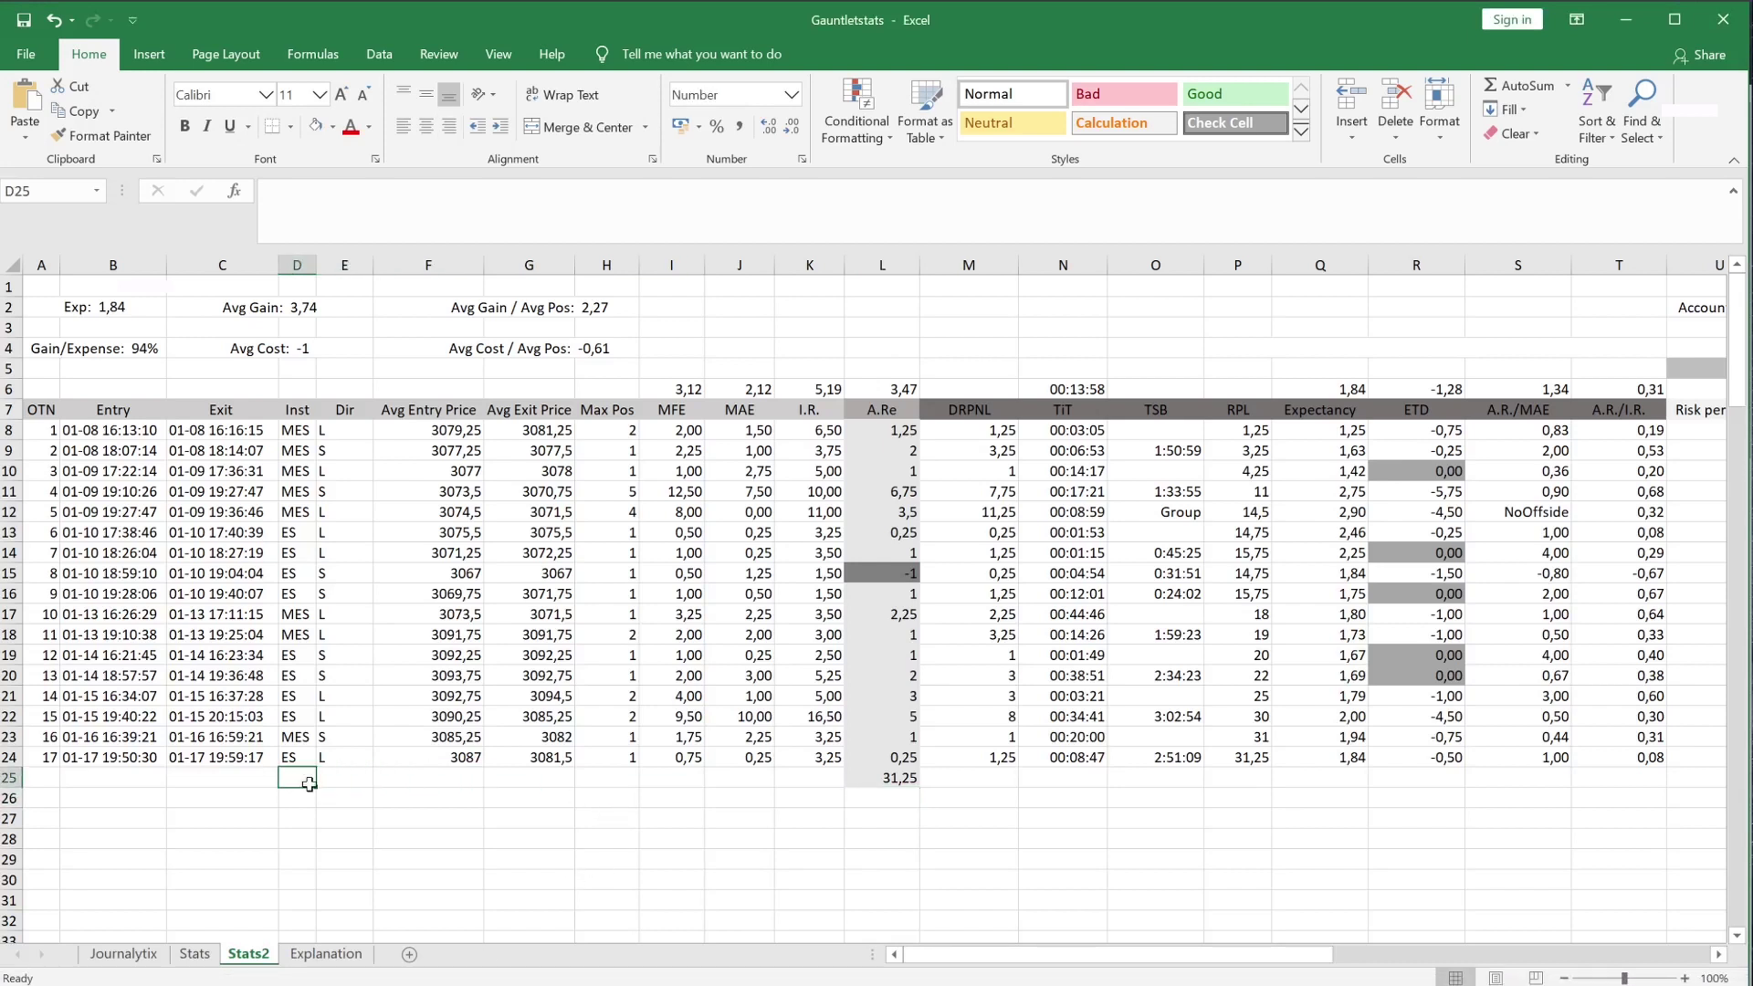
pyautogui.click(435, 778)
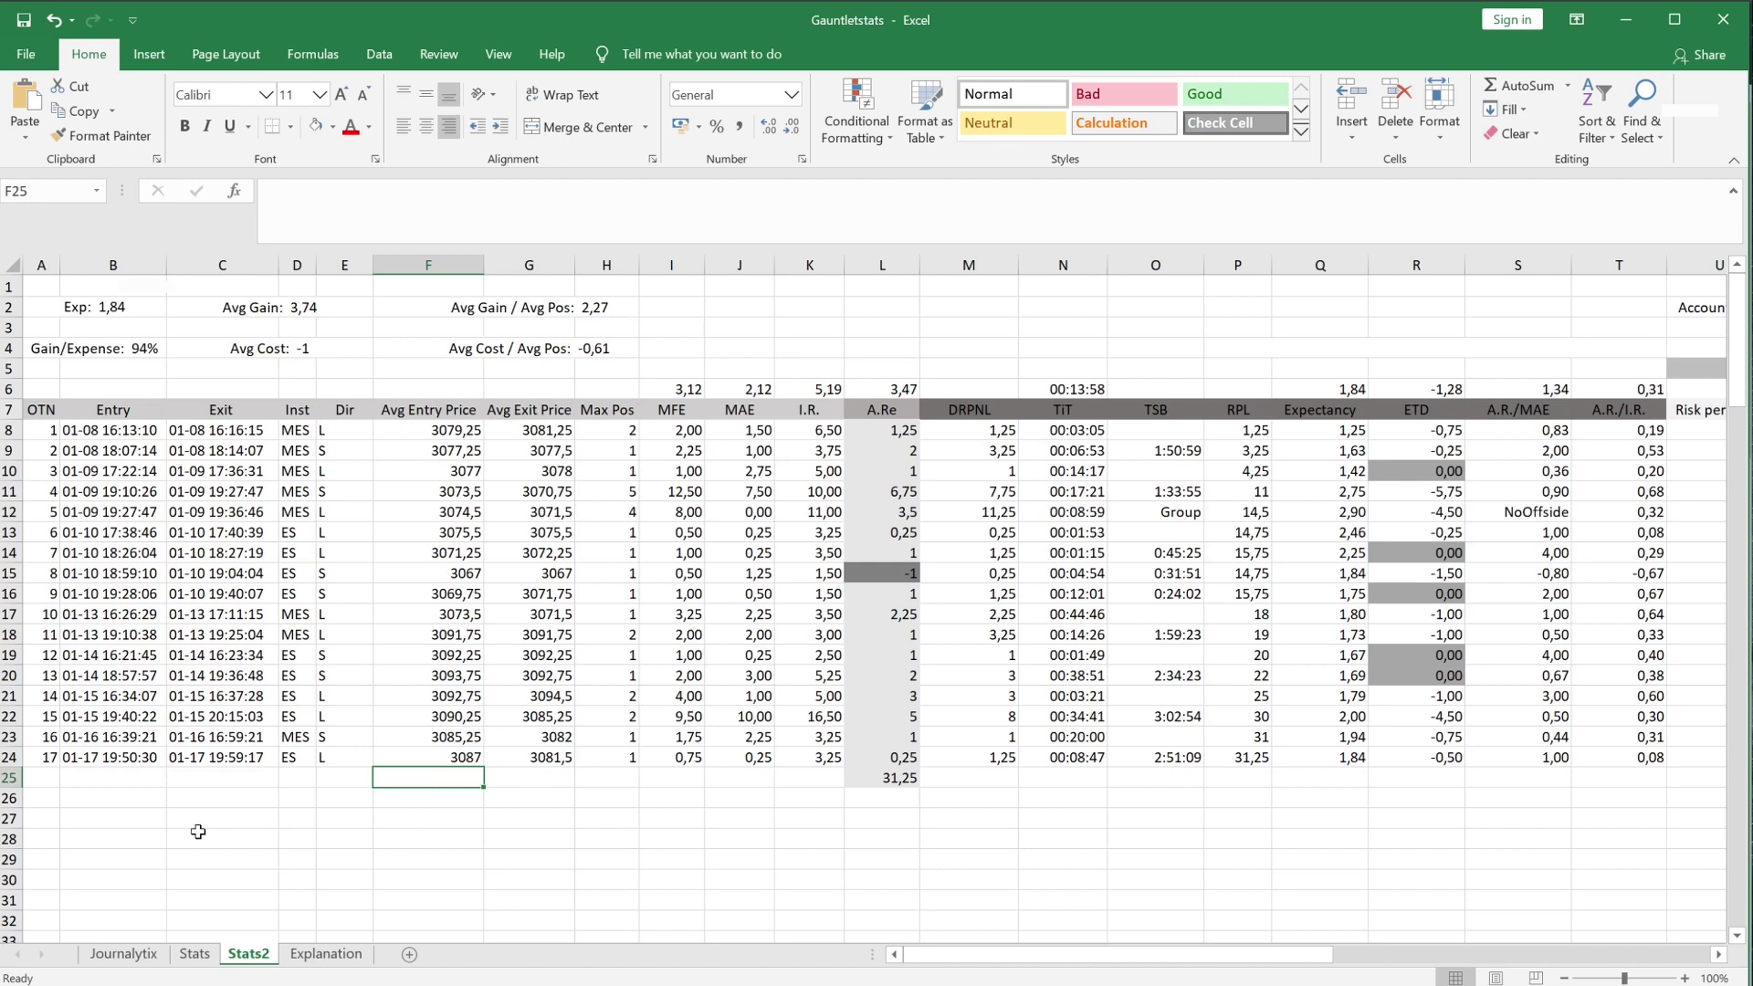
# - On the Journalytix sheet, examine the formulas in the Inst, Actual and ARe/C columns
pyautogui.click(120, 964)
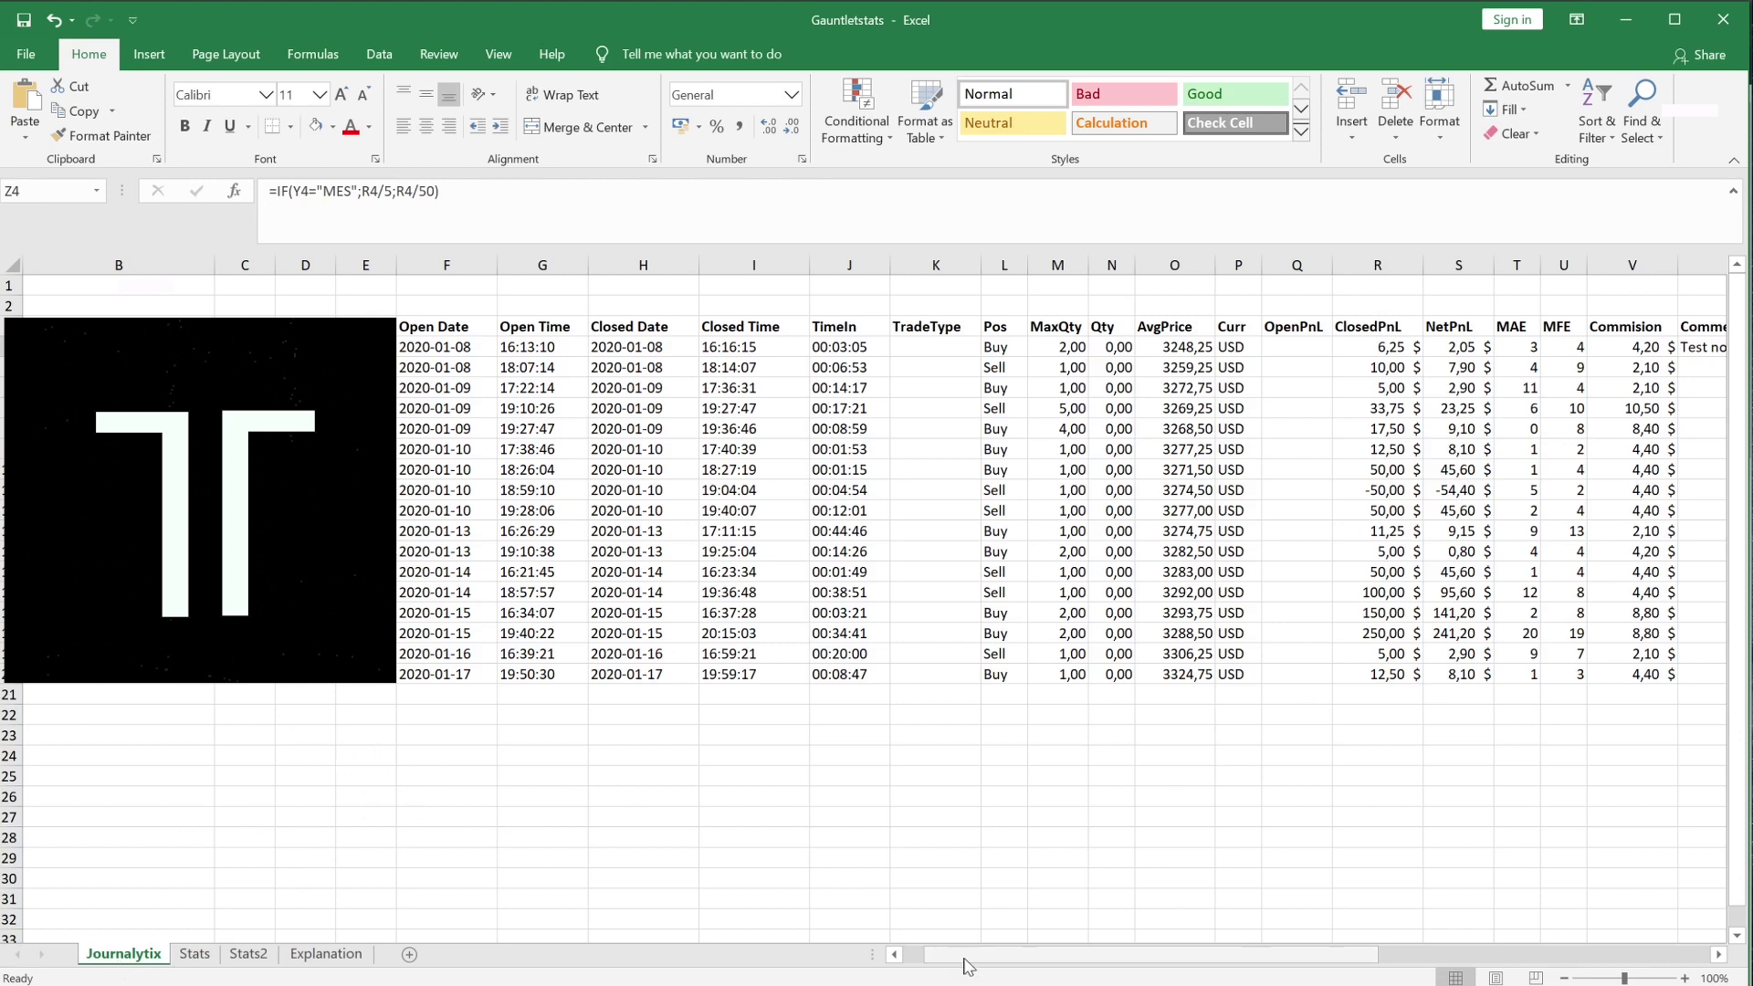
pyautogui.moveTo(968, 966); pyautogui.dragTo(1116, 966)
pyautogui.click(1044, 783)
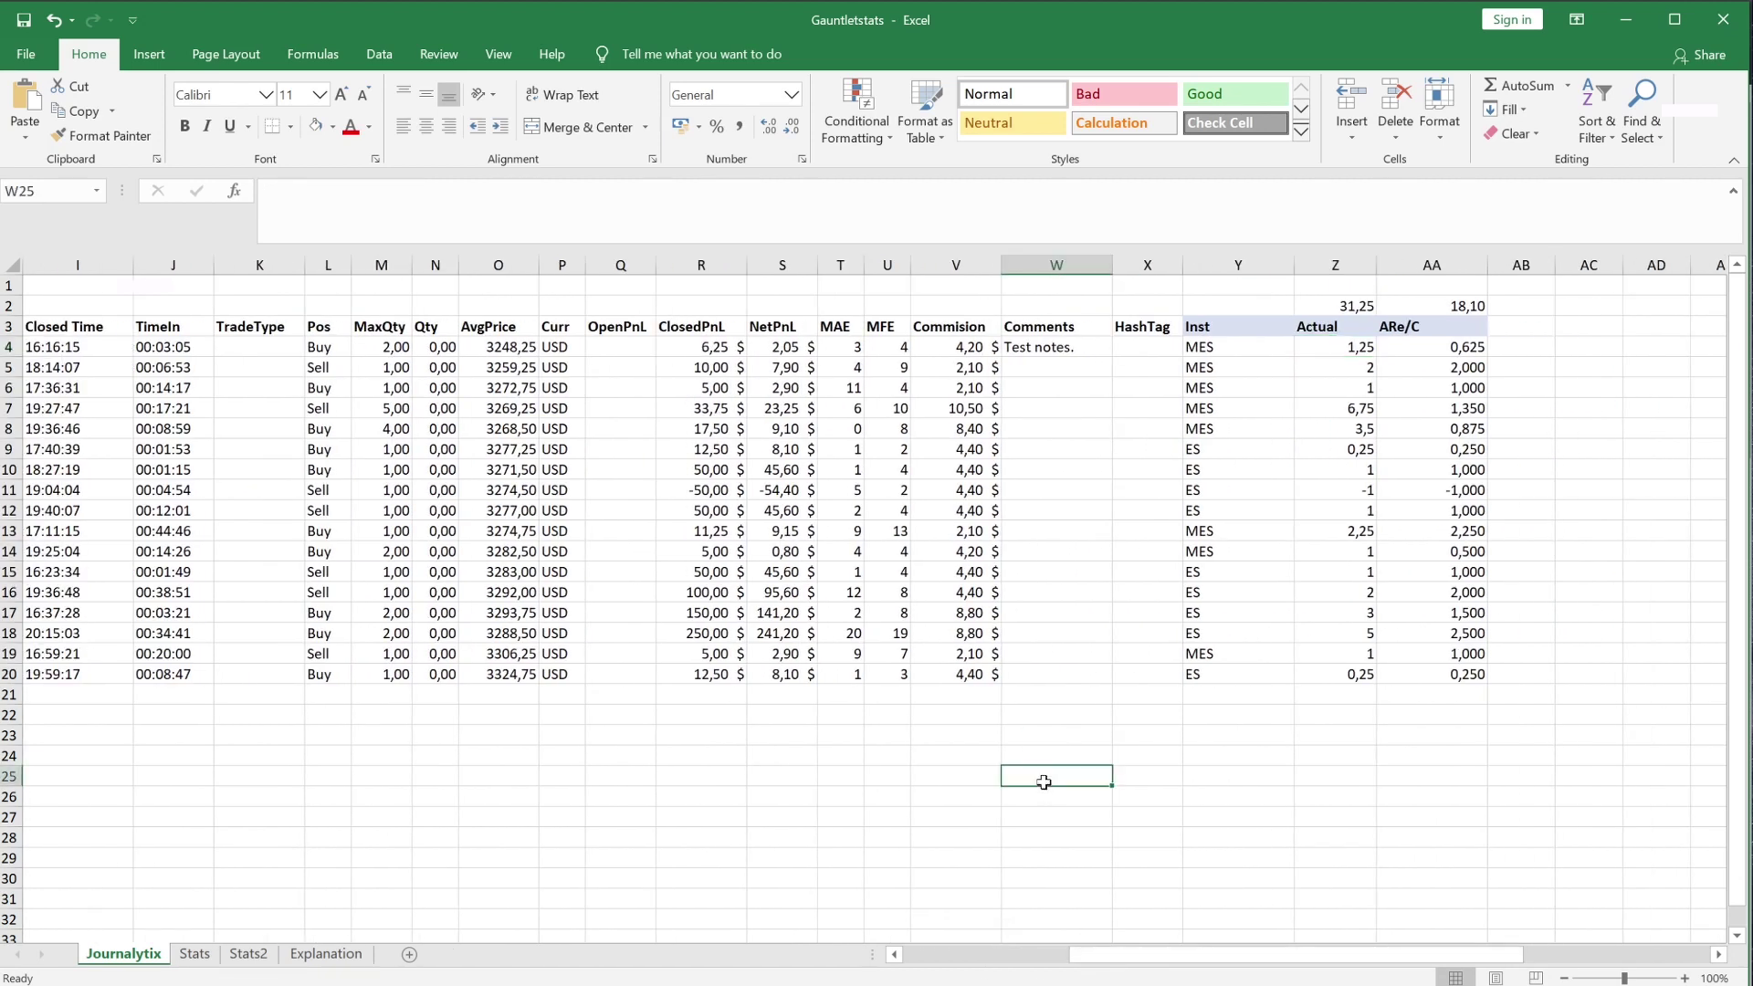
pyautogui.moveTo(1230, 966)
pyautogui.mouseDown()
pyautogui.moveTo(1290, 957)
pyautogui.moveTo(1223, 954)
pyautogui.moveTo(1243, 955)
pyautogui.mouseUp()
pyautogui.click(1127, 355)
pyautogui.moveTo(1127, 355); pyautogui.dragTo(1135, 422)
pyautogui.click(1137, 449)
pyautogui.click(1129, 386)
pyautogui.click(1114, 355)
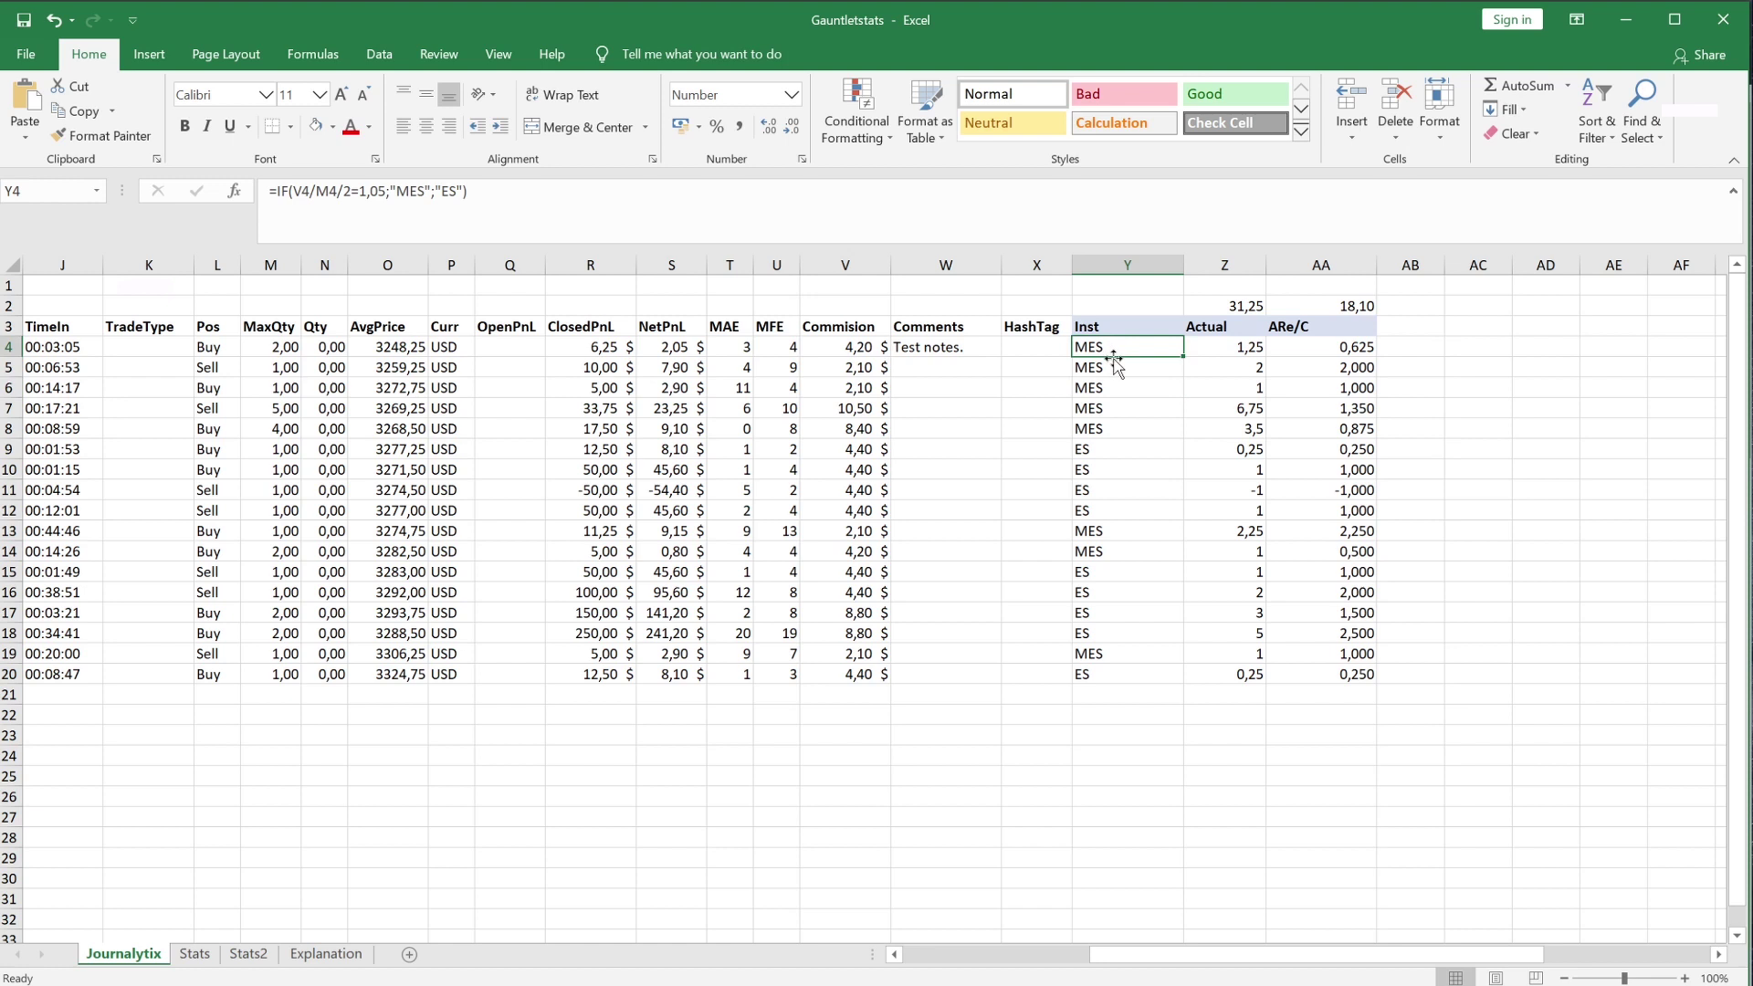
pyautogui.click(1107, 391)
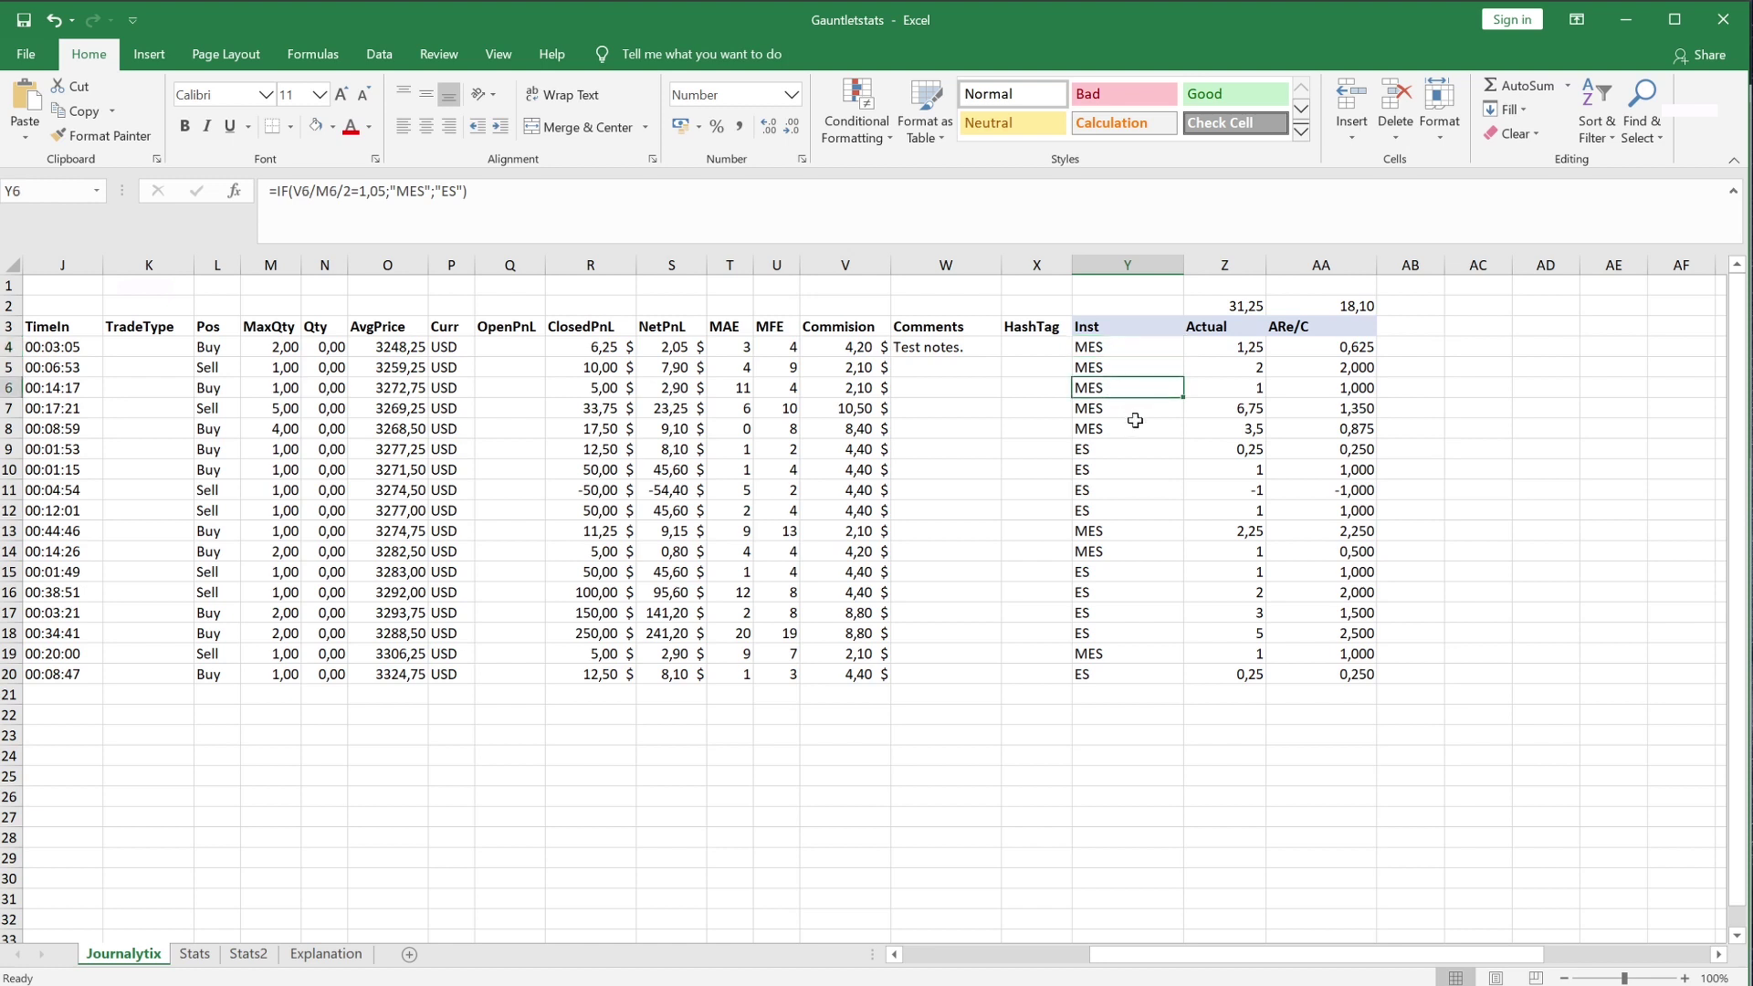
pyautogui.click(1121, 448)
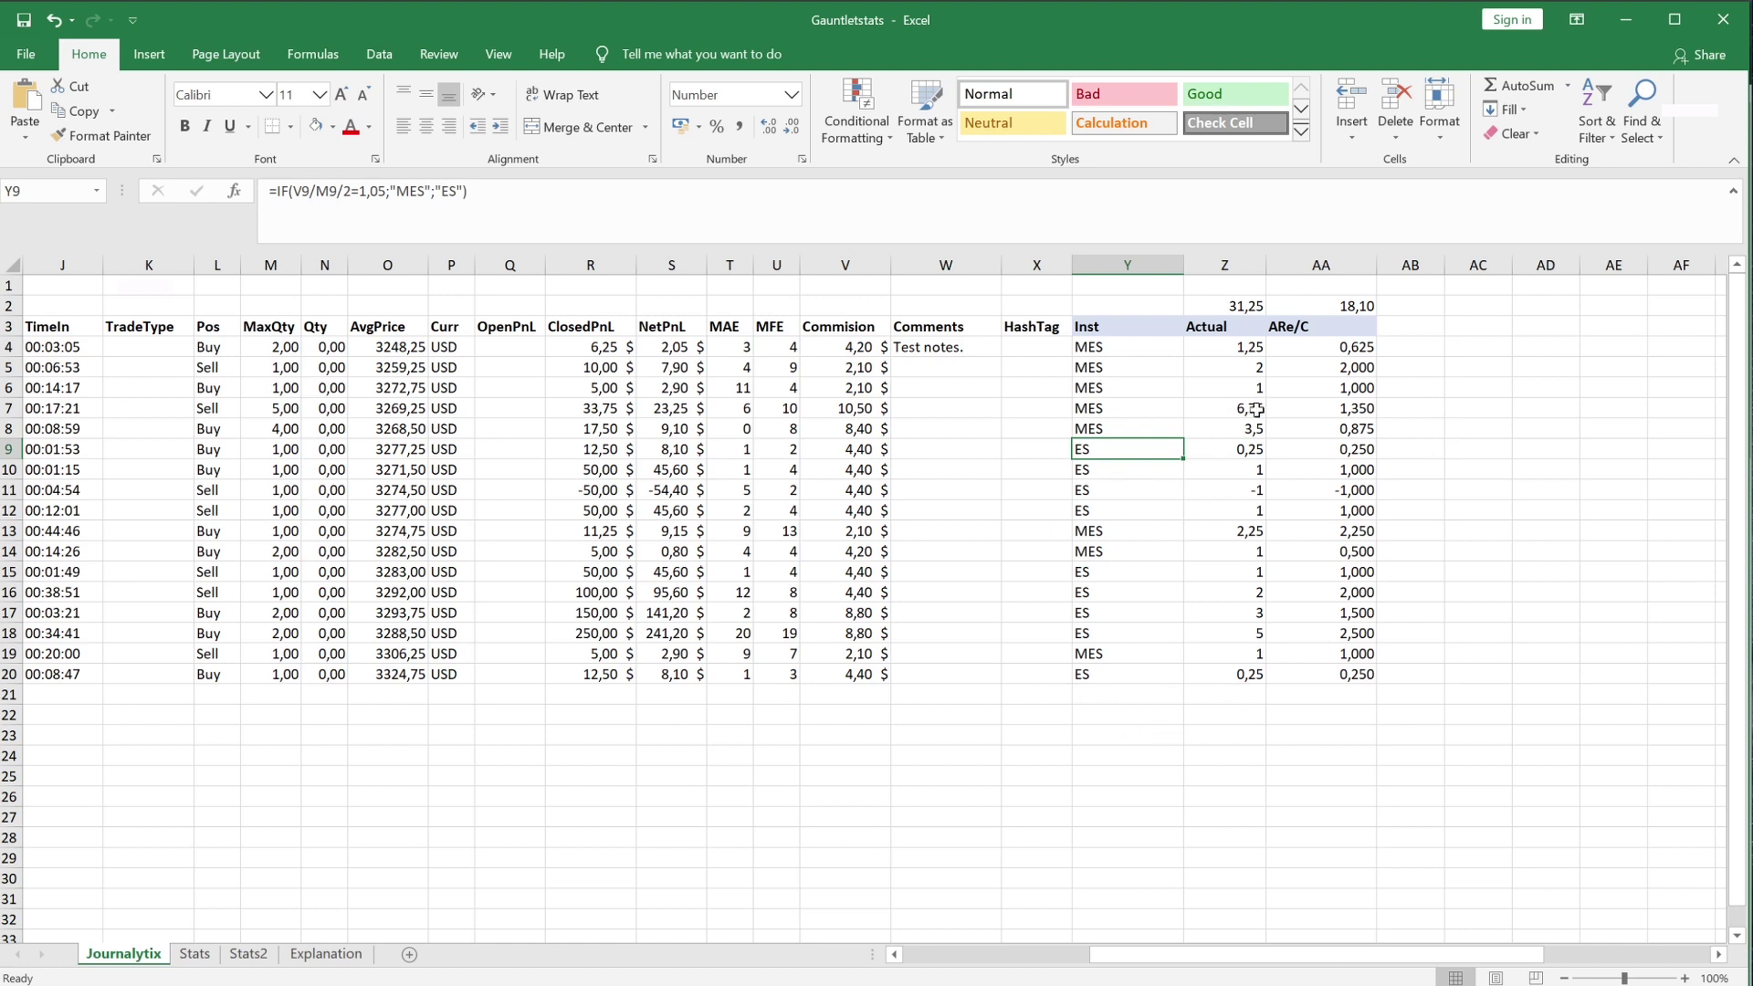
pyautogui.click(1230, 388)
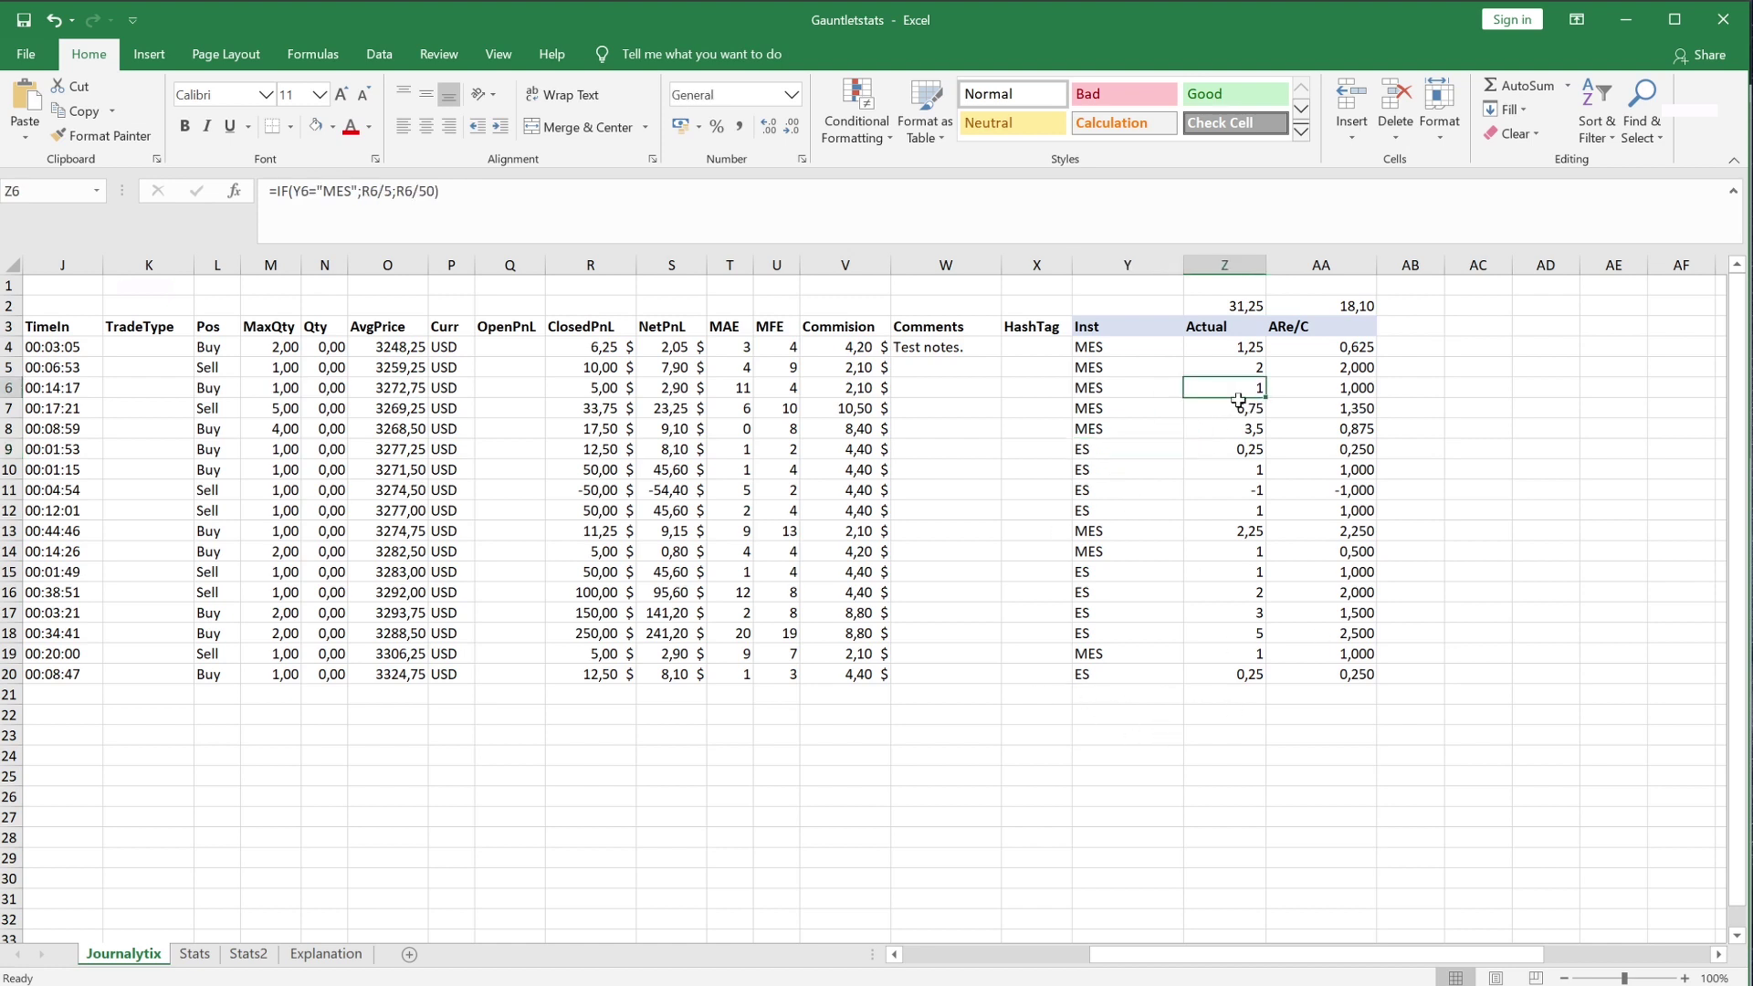
pyautogui.click(1298, 466)
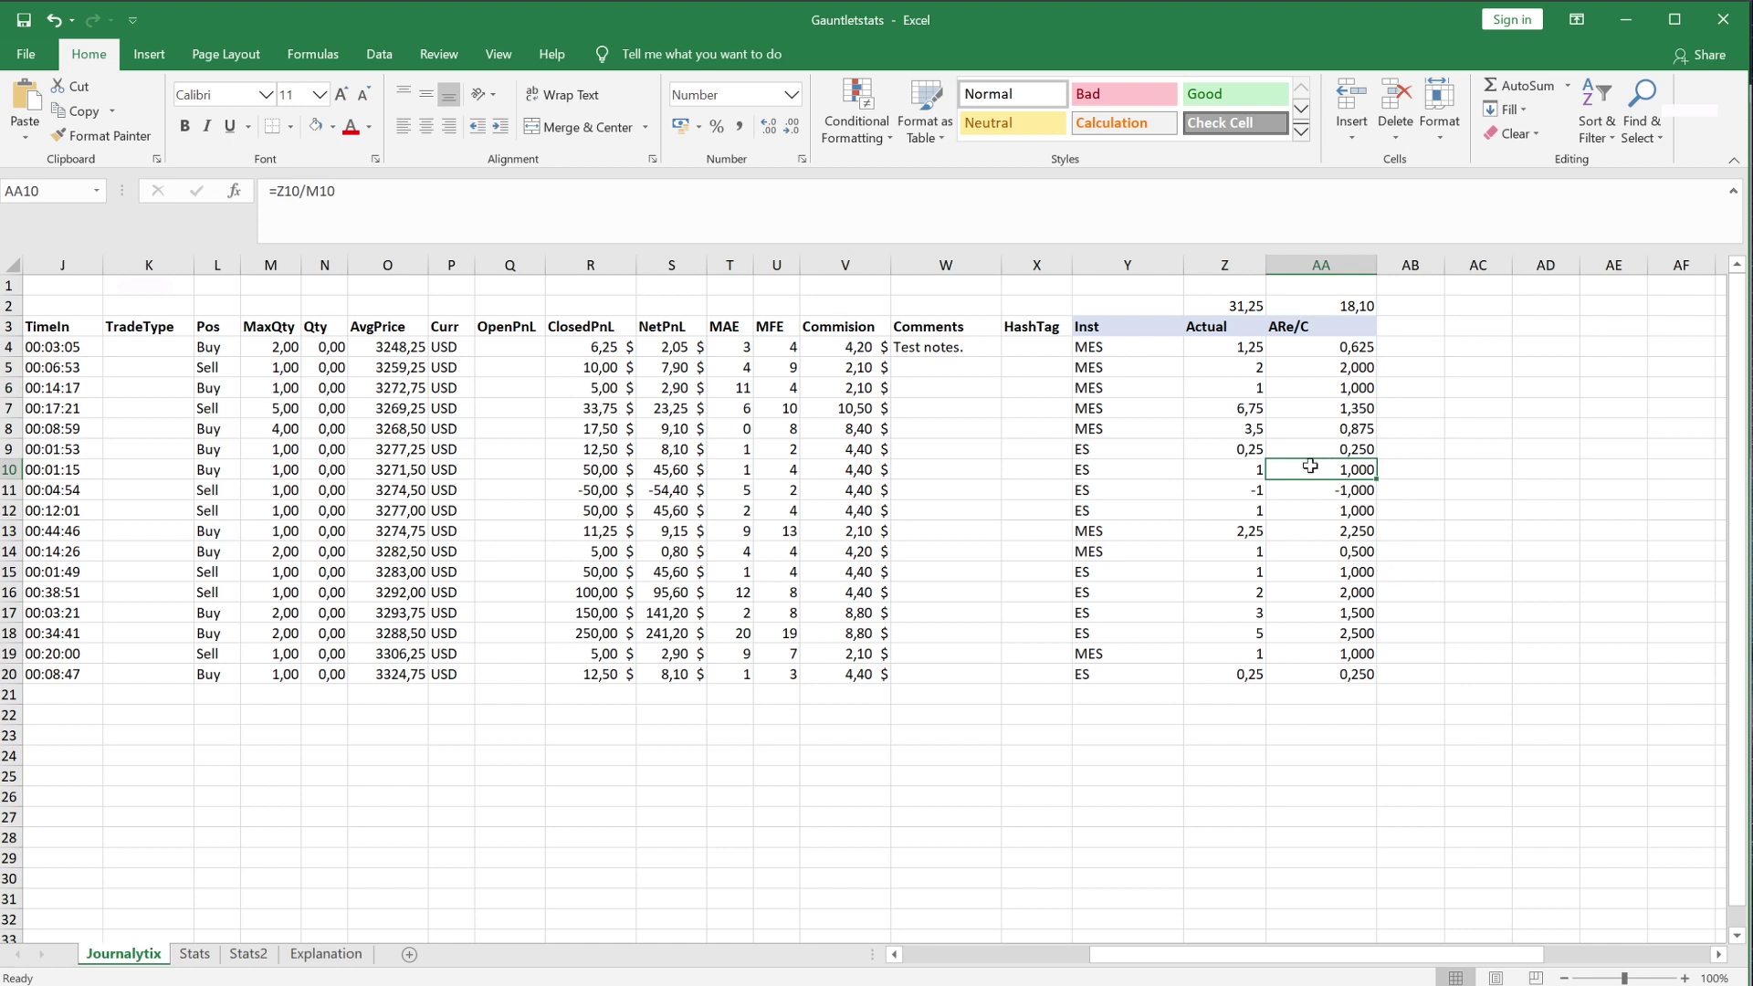
# - Look over the Stats sheet and inspect the instrument entry of trade 15 in the Stats2 trade table
pyautogui.click(194, 954)
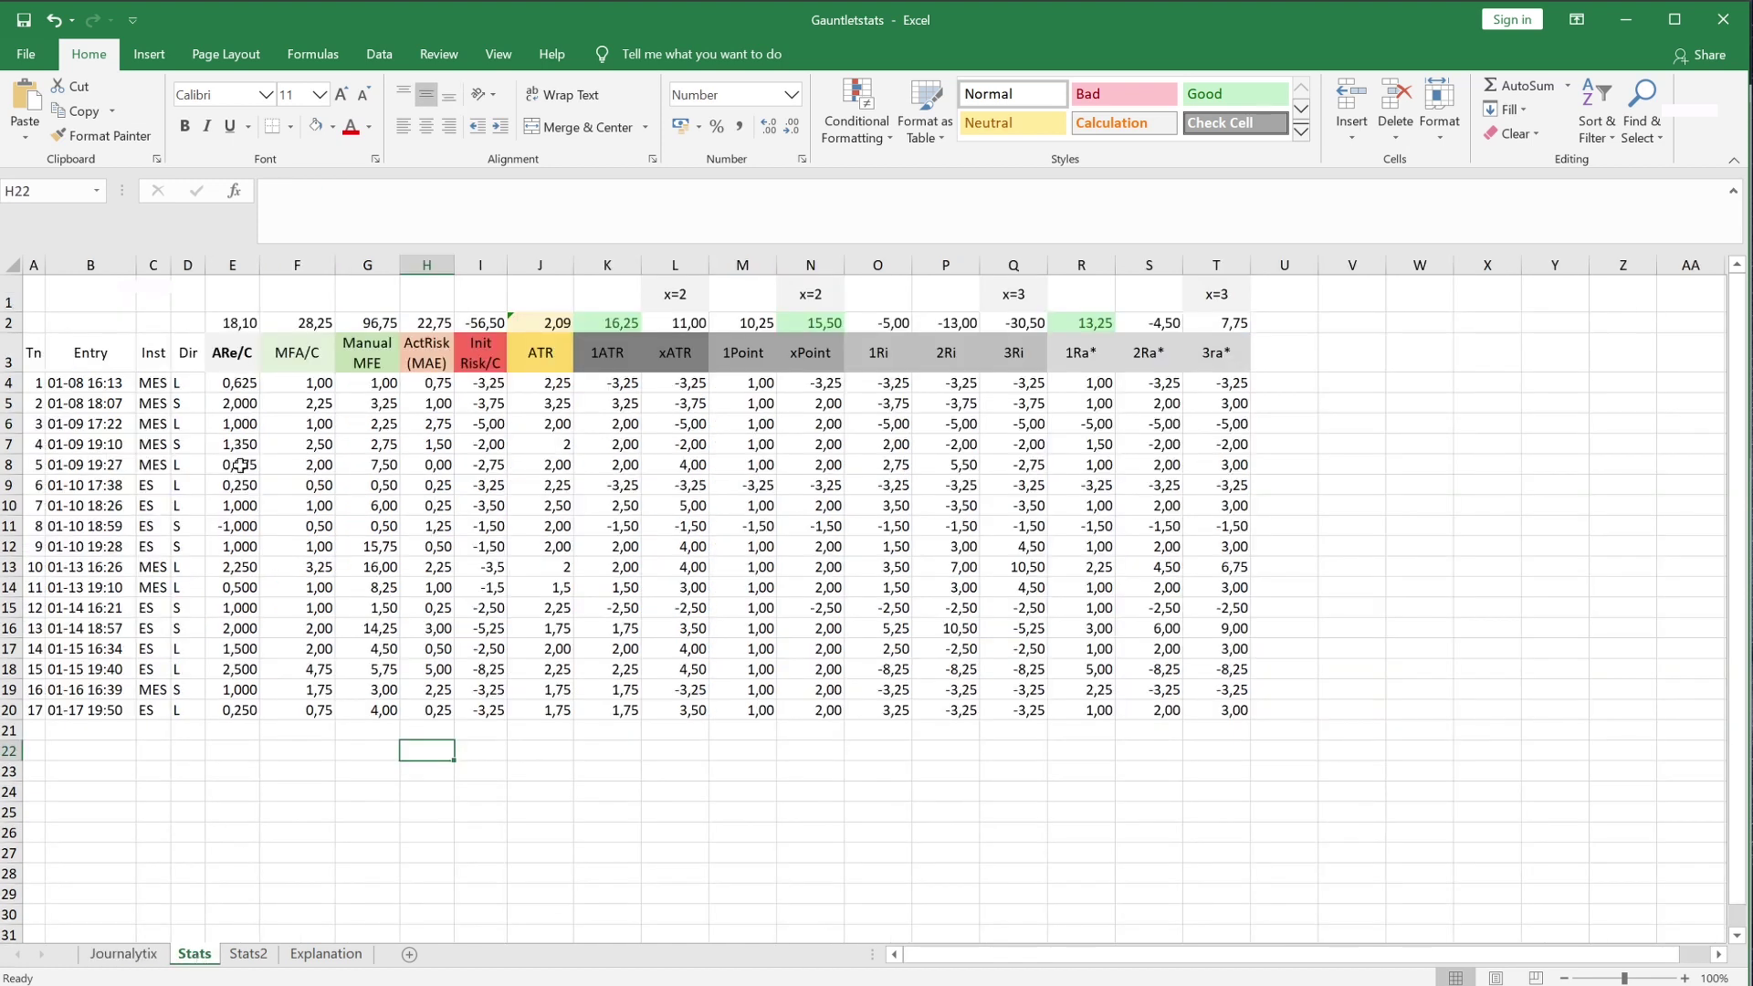
pyautogui.click(231, 388)
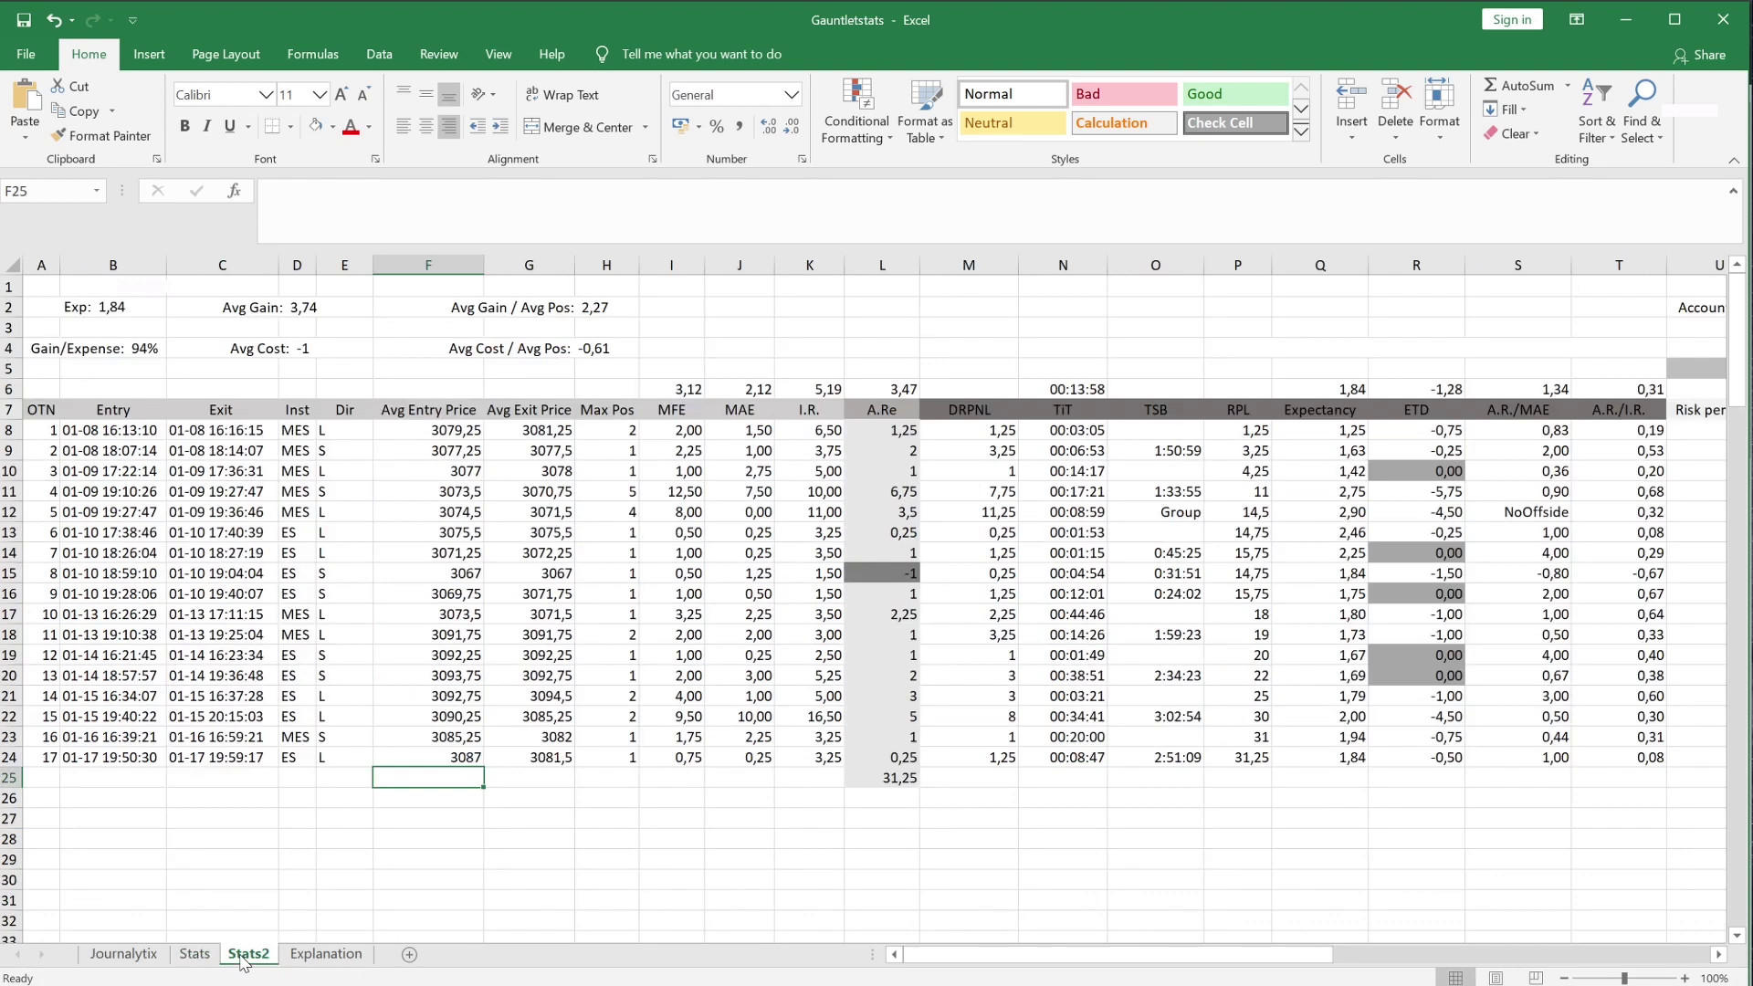
pyautogui.click(247, 955)
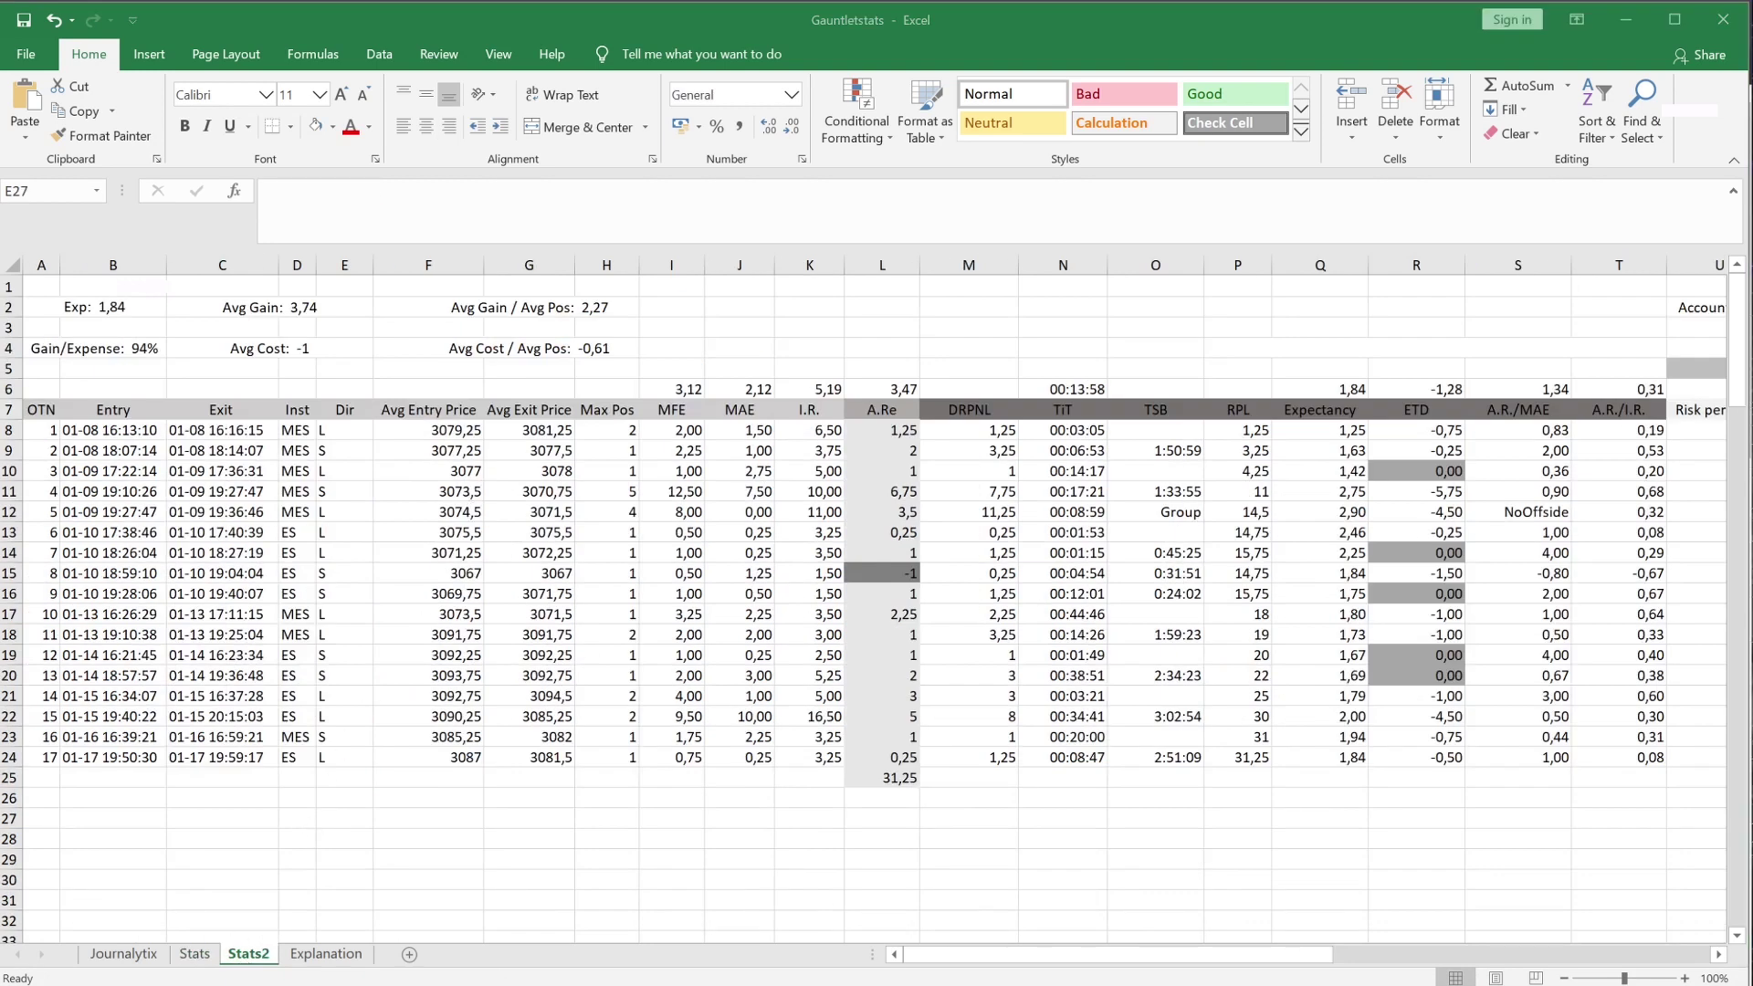
pyautogui.click(365, 818)
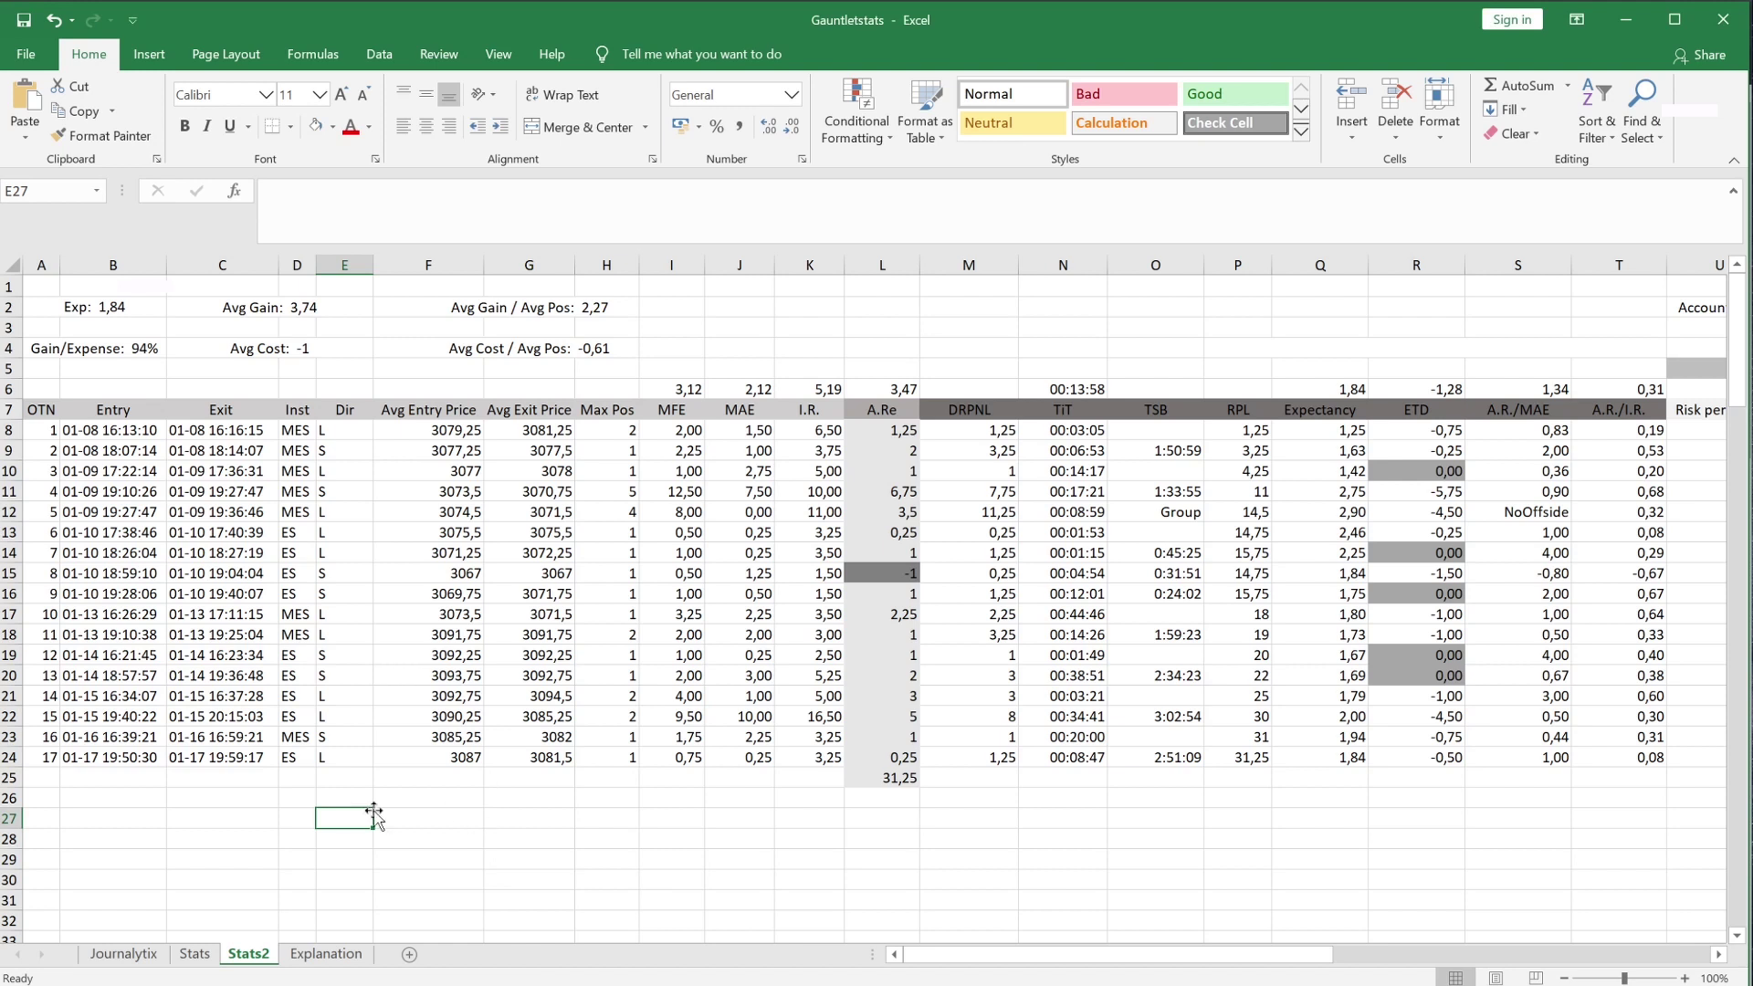
pyautogui.click(123, 955)
pyautogui.click(248, 954)
pyautogui.click(288, 717)
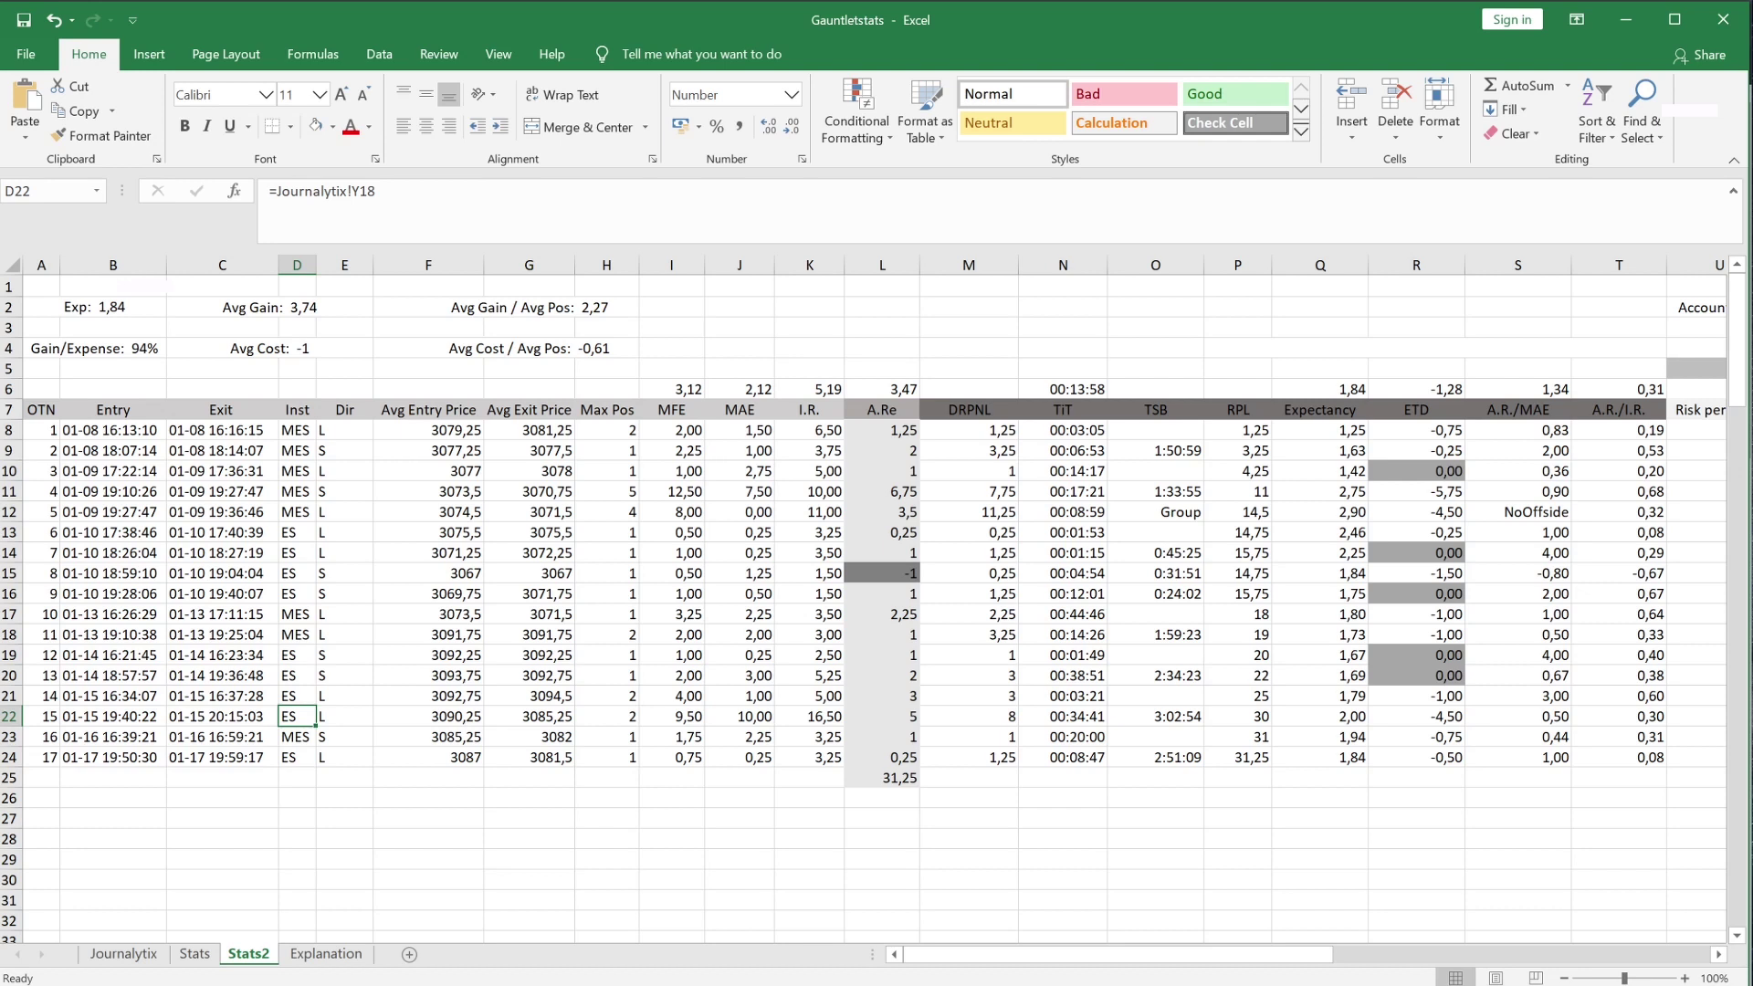
# - Switch to the WordPad note and read its MES and ES commission calculations, highlighting the ES result
pyautogui.hotkey('alt', 'Tab')
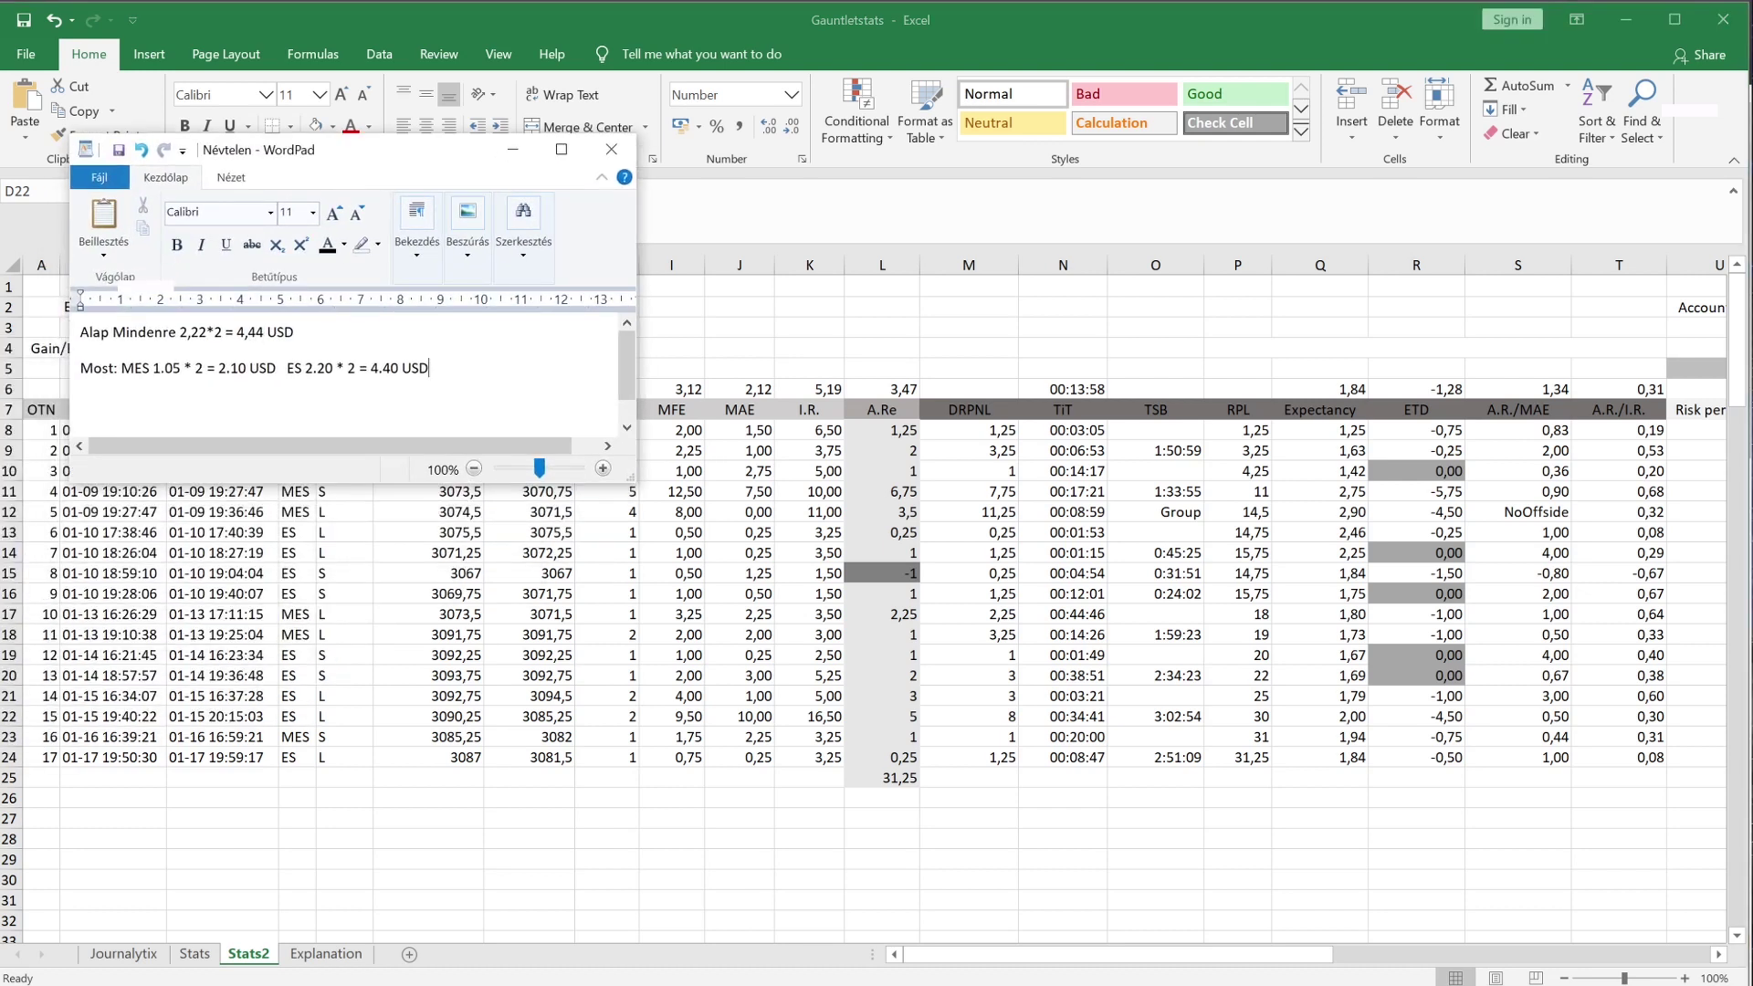
pyautogui.hotkey('ctrl', 'shift', 'Left')
pyautogui.hotkey('ctrl', 'shift', 'Left')
pyautogui.hotkey('ctrl', 'shift', 'Left')
pyautogui.hotkey('ctrl', 'shift', 'Left')
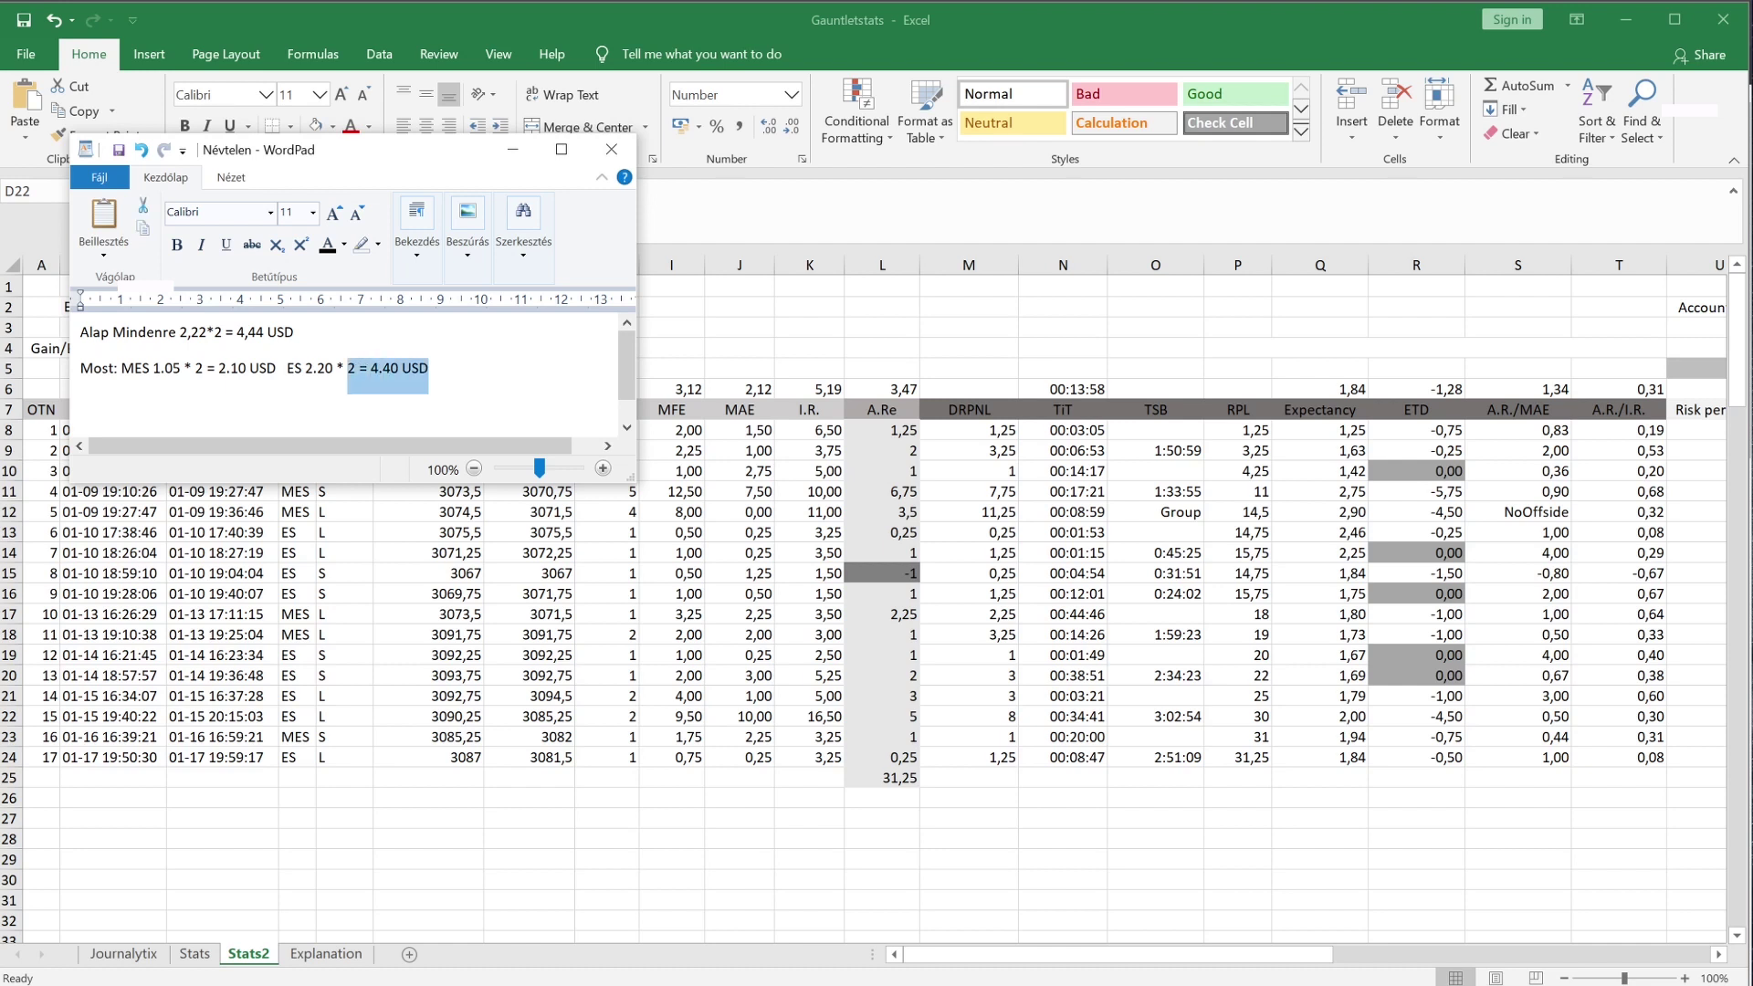
pyautogui.click(237, 368)
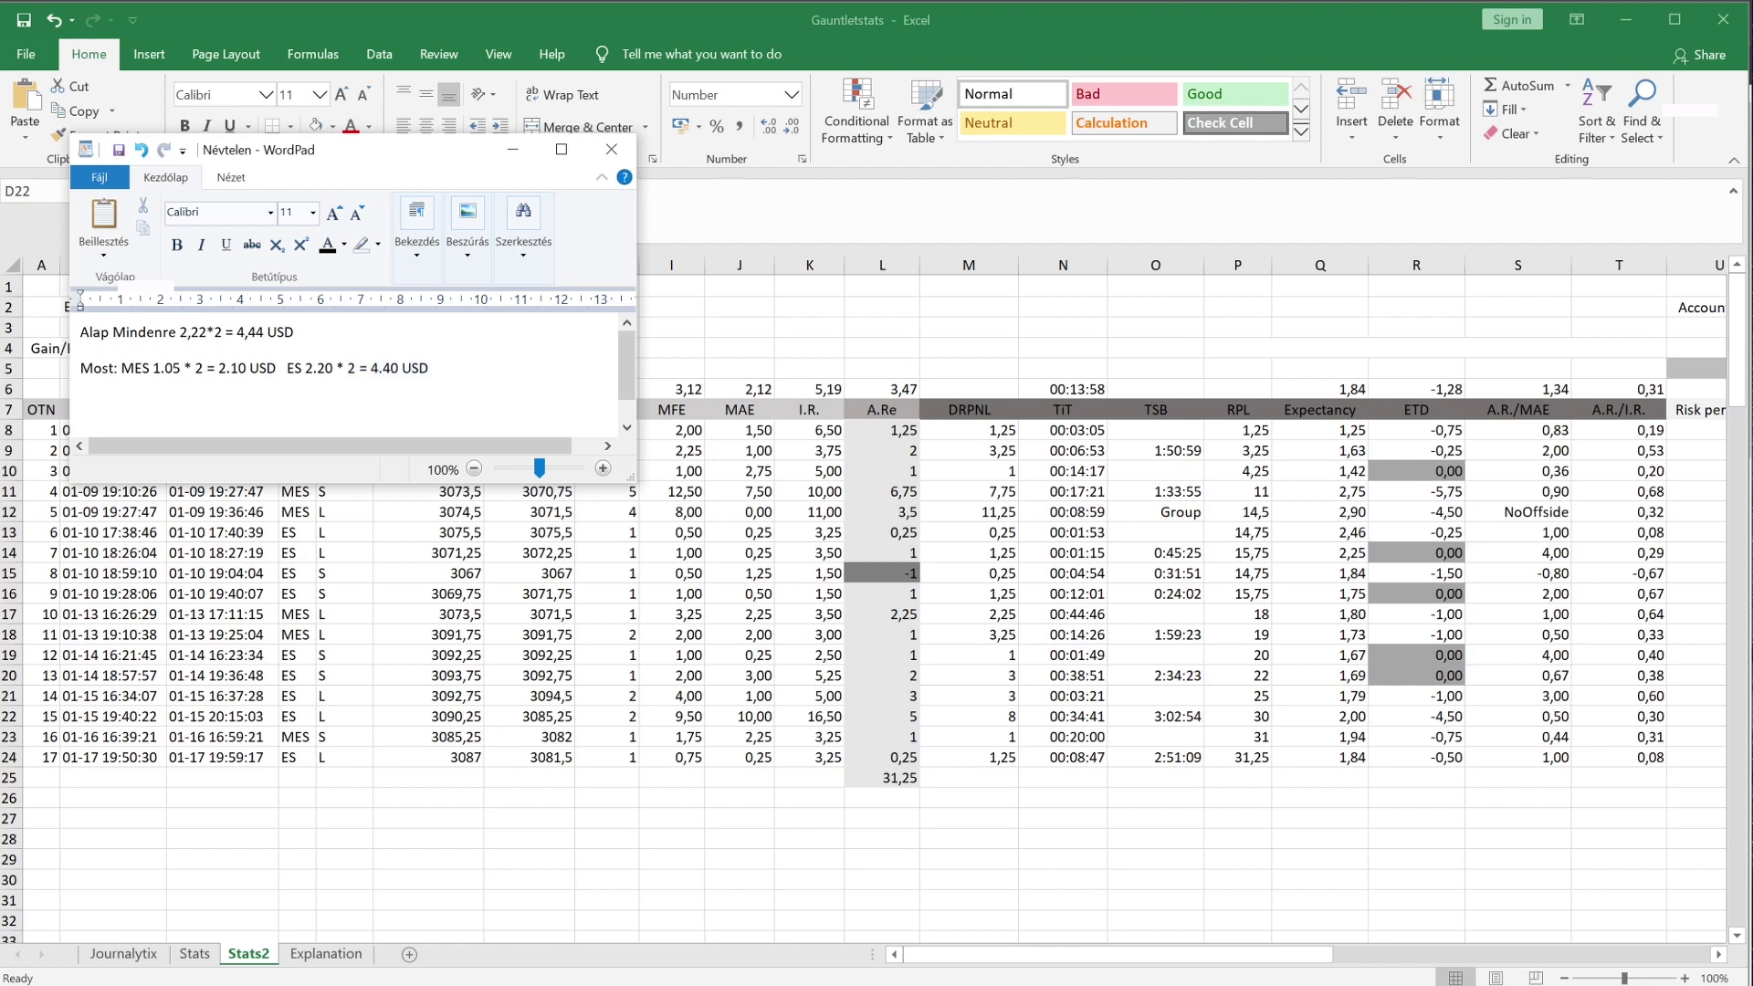
pyautogui.hotkey('shift', 'Left')
pyautogui.hotkey('shift', 'Right')
pyautogui.hotkey('shift', 'Right')
pyautogui.hotkey('shift', 'Right')
pyautogui.moveTo(360, 368); pyautogui.dragTo(446, 376)
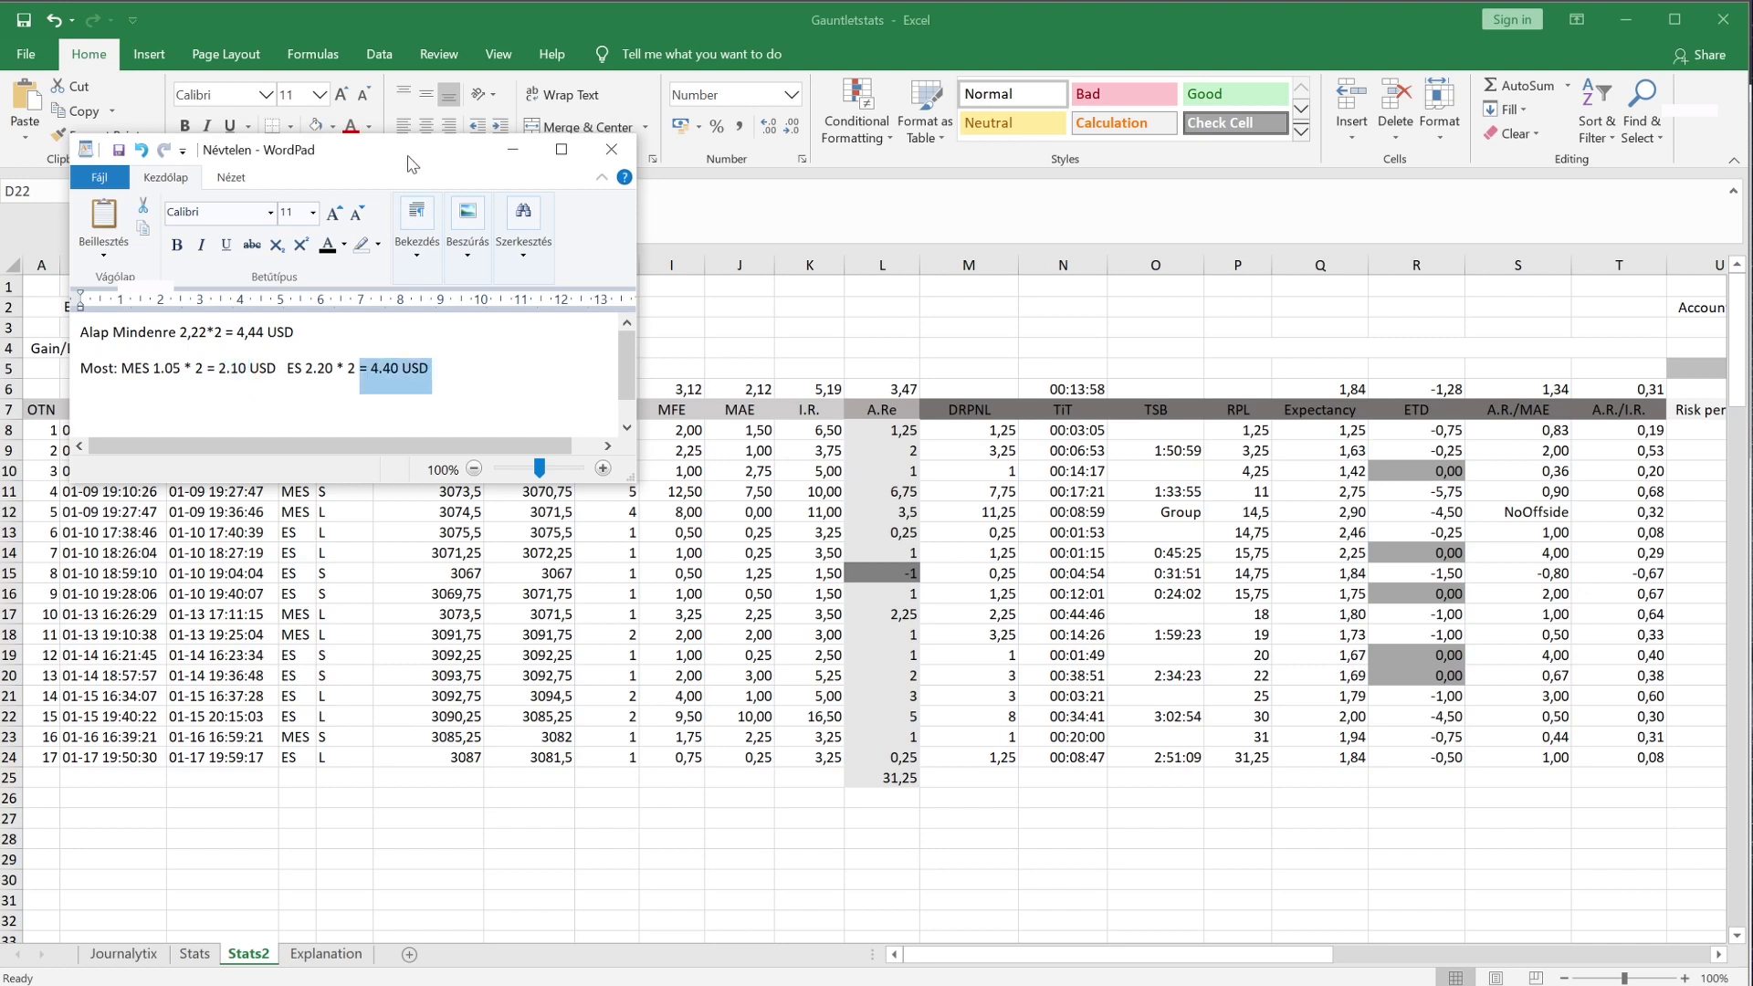
pyautogui.click(466, 376)
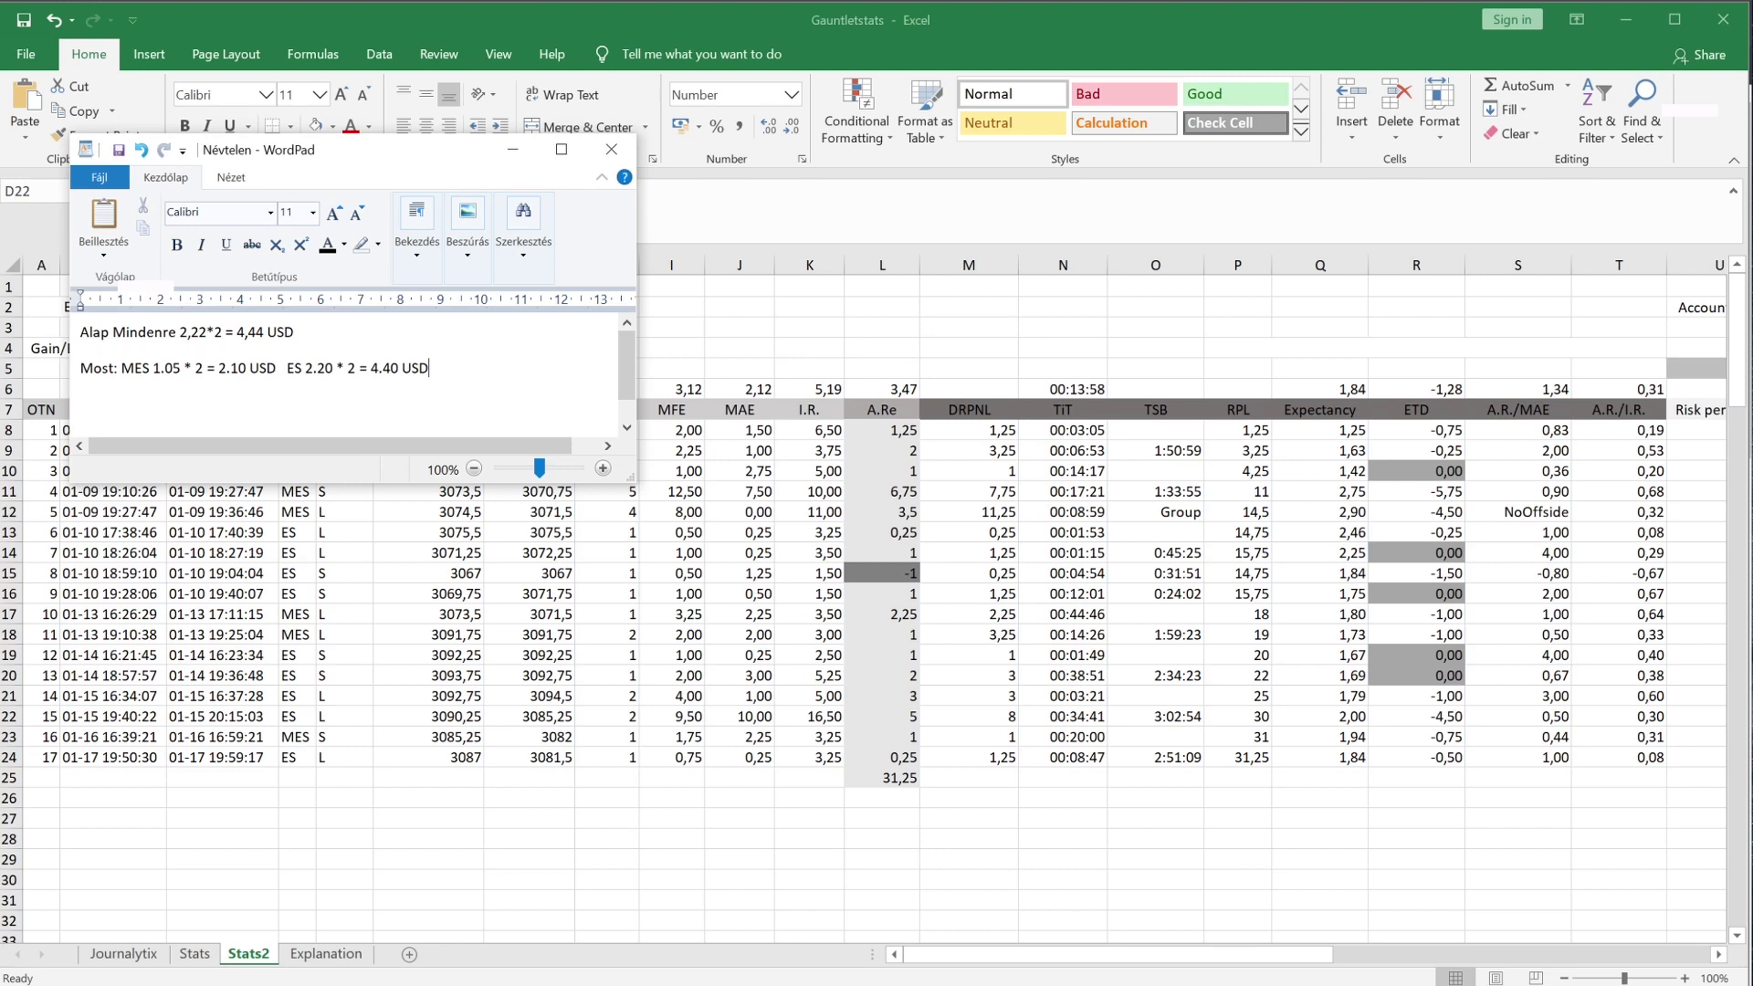
pyautogui.moveTo(391, 155); pyautogui.dragTo(400, 164)
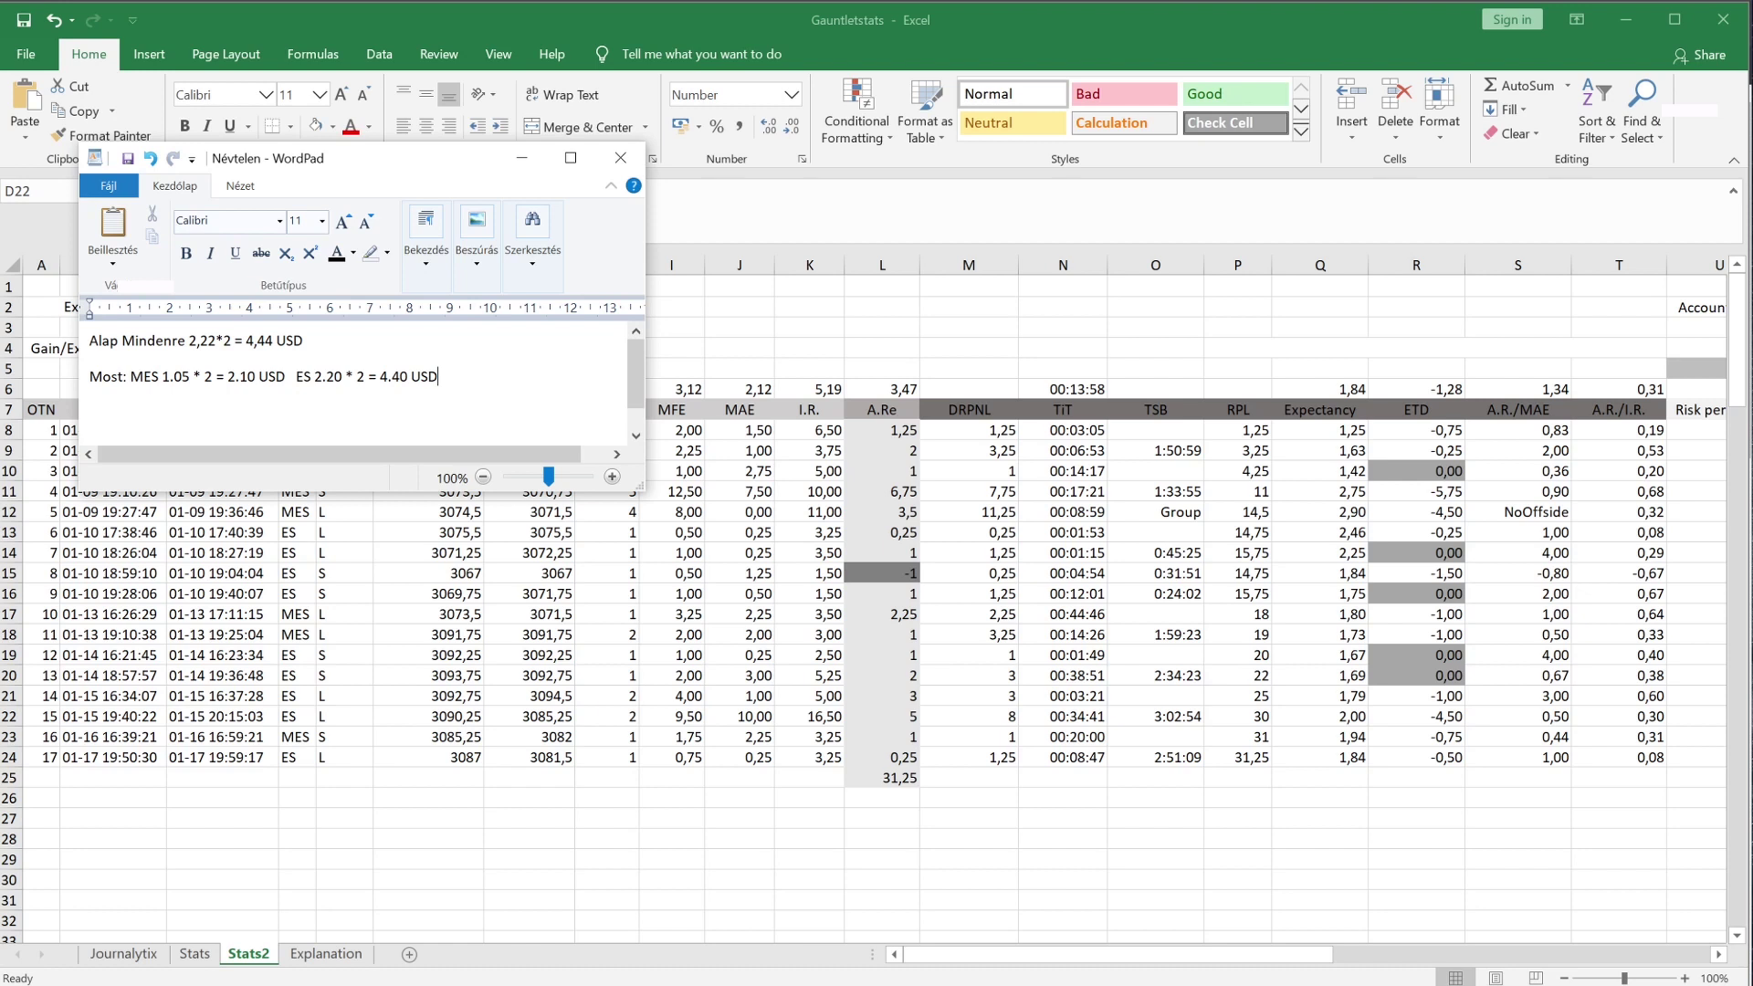
pyautogui.moveTo(378, 165); pyautogui.dragTo(367, 234)
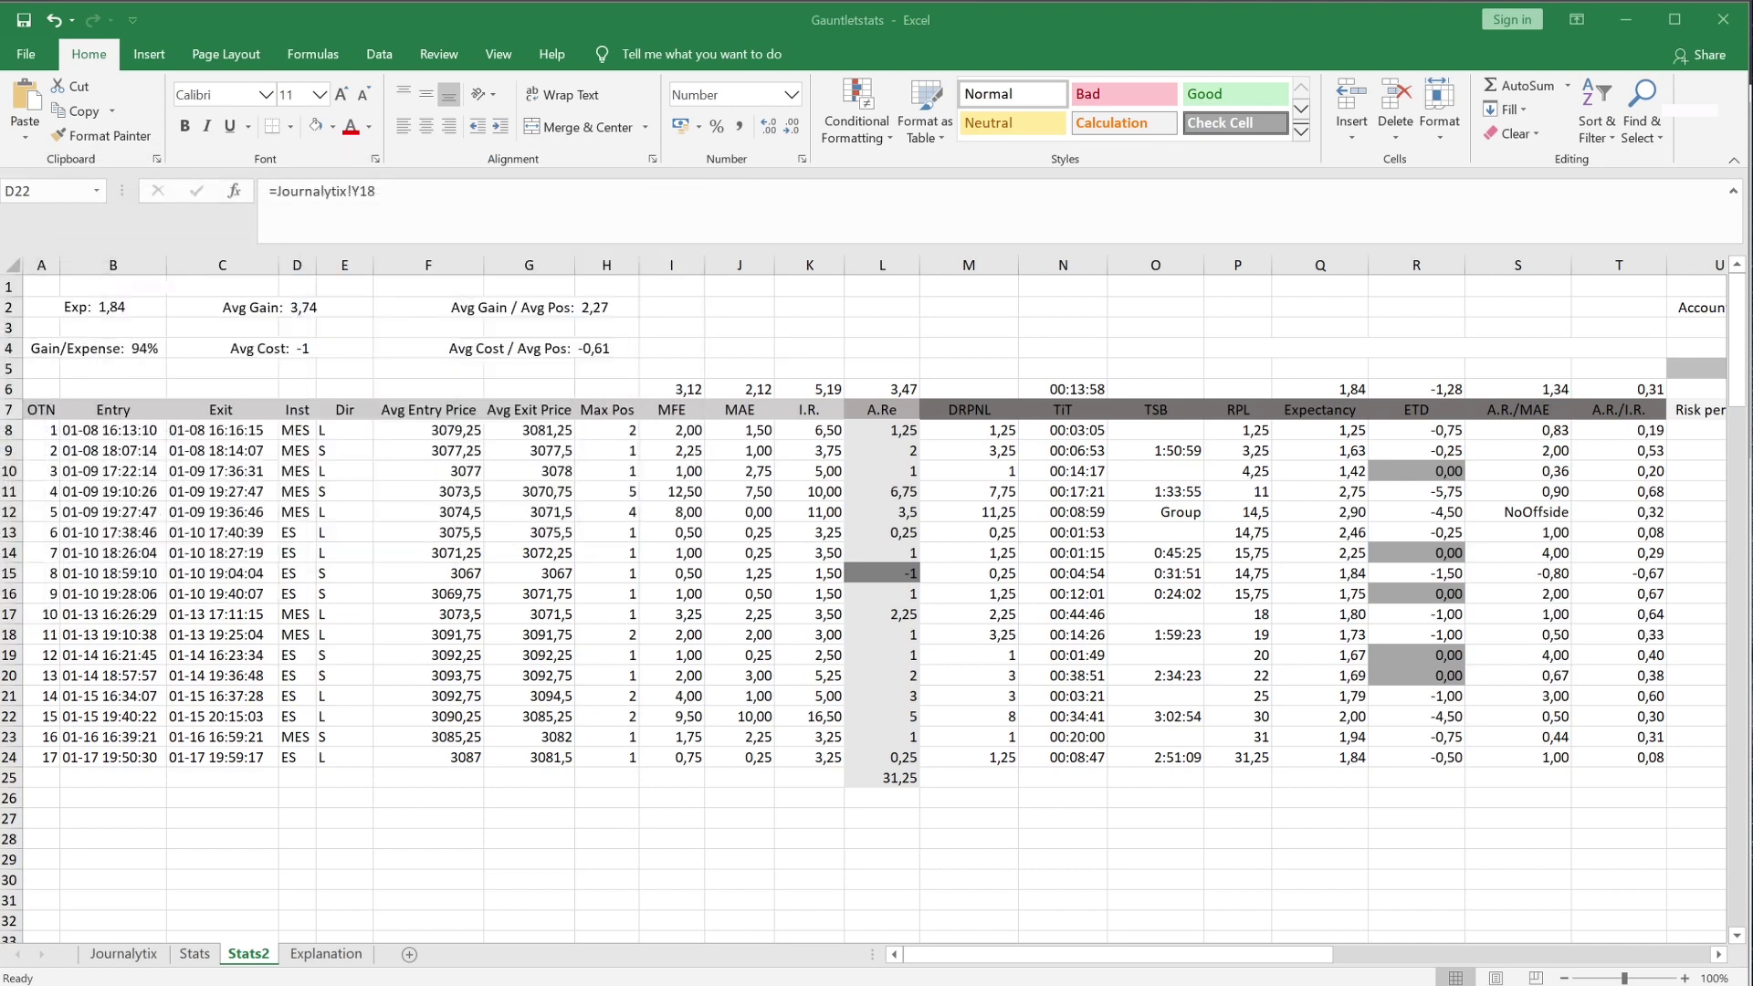
# - Check the Journalytix dashboard statistics in the browser and return to the Gauntletstats workbook
pyautogui.hotkey('alt', 'Tab')
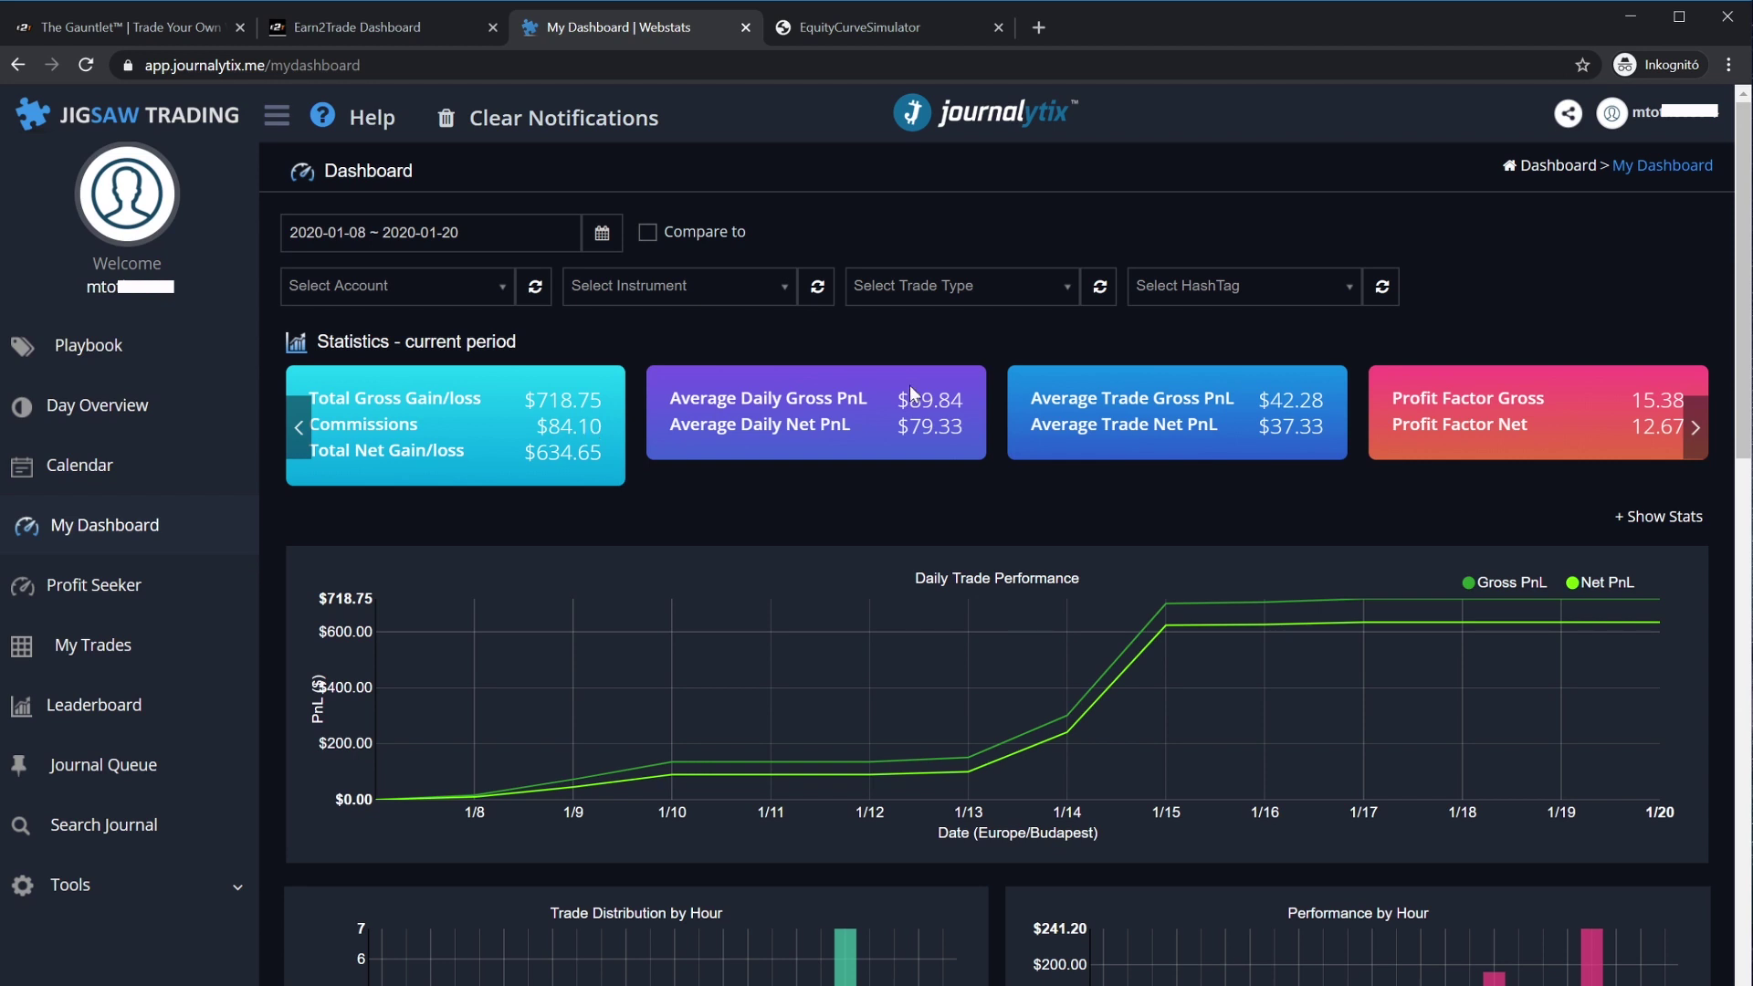
pyautogui.click(1624, 20)
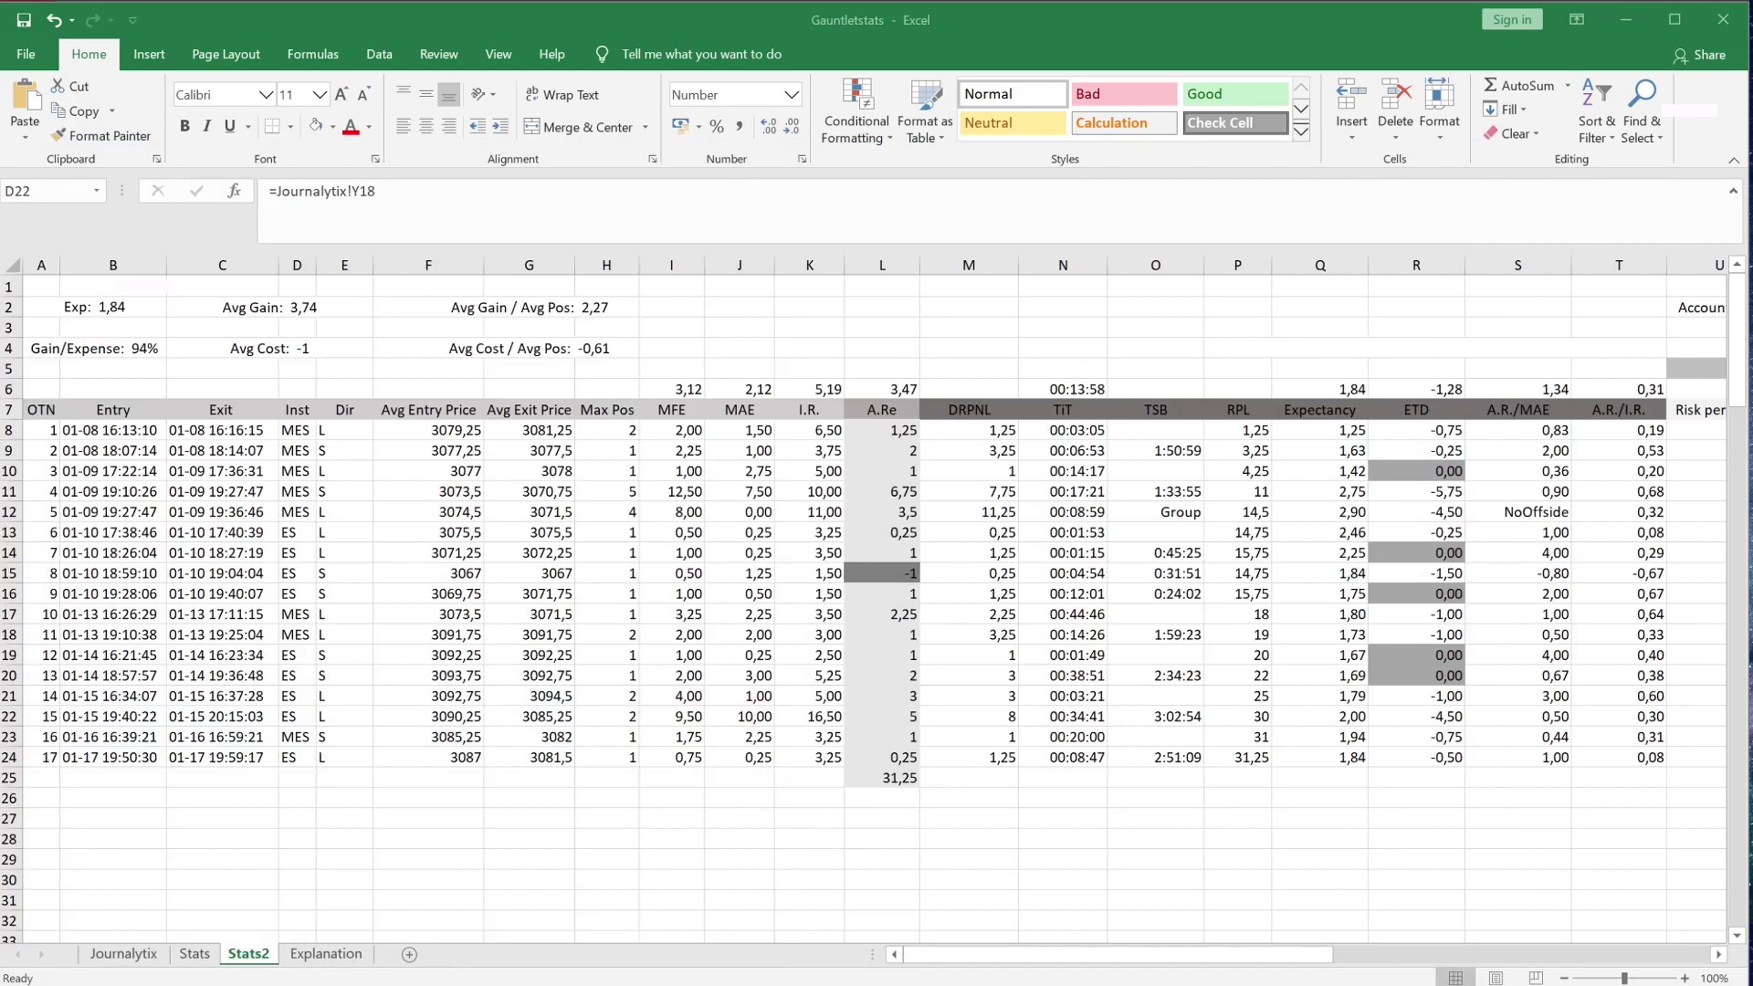
pyautogui.hotkey('alt', 'Tab')
pyautogui.moveTo(307, 443); pyautogui.dragTo(342, 470)
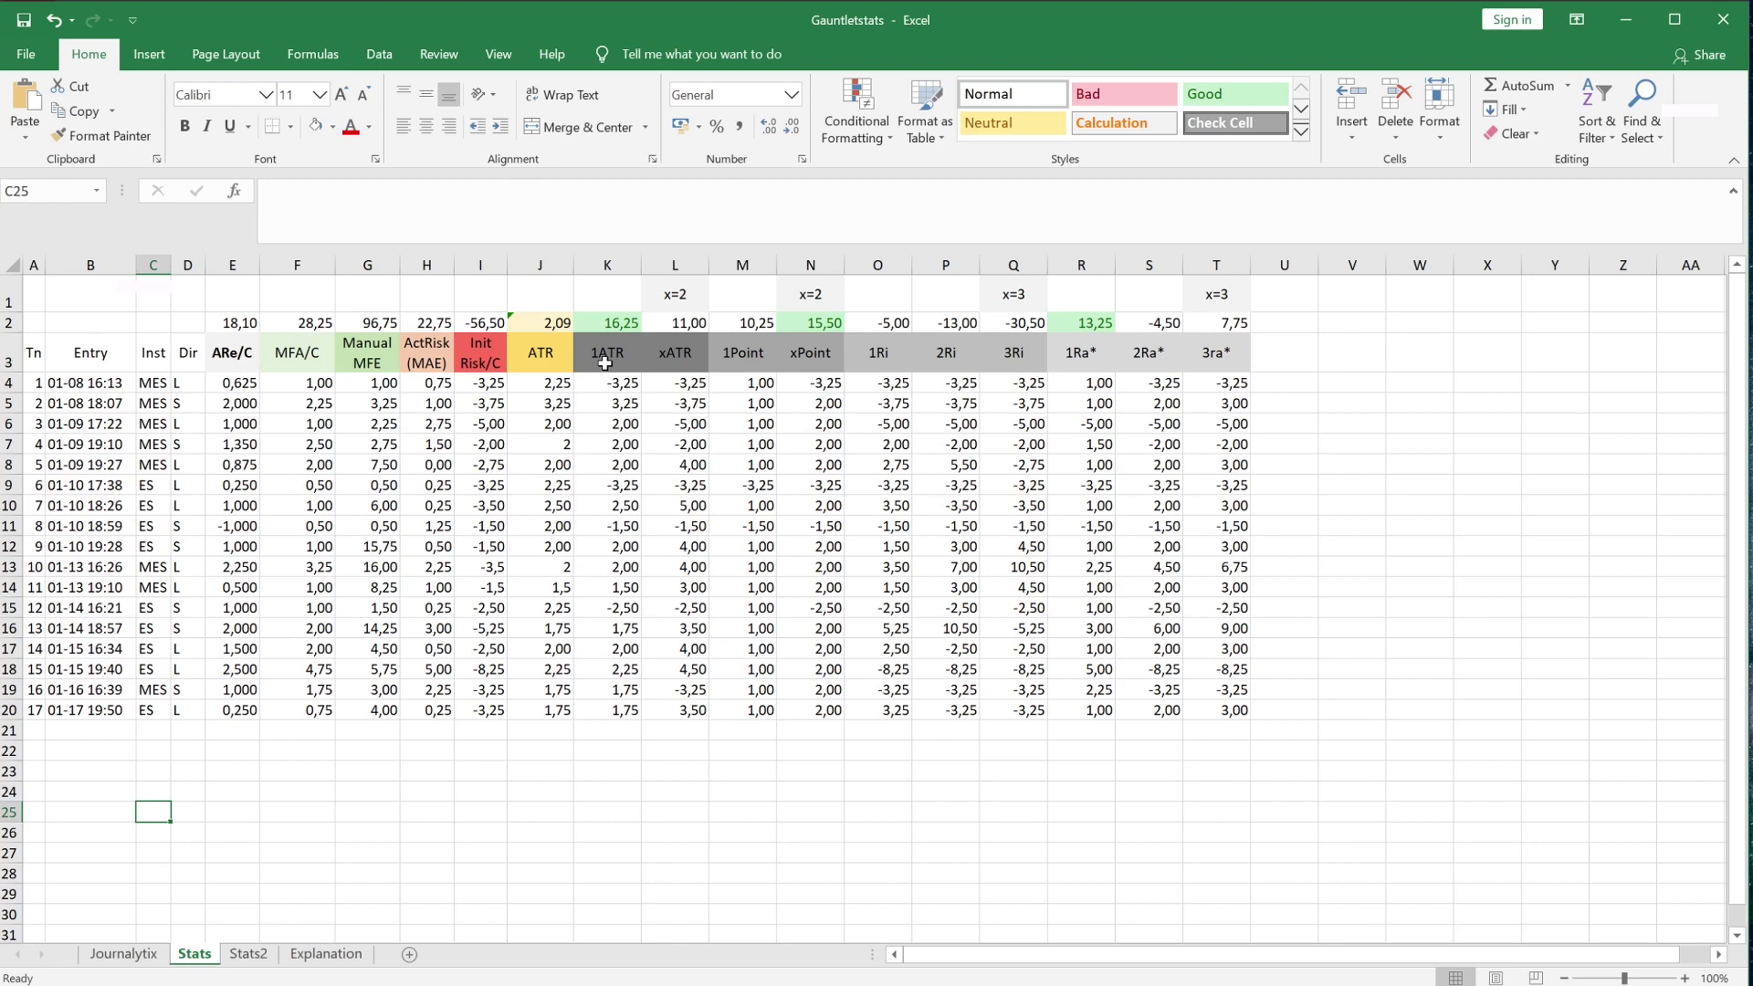
# - On the Stats sheet, inspect the ARe/C, MFA/C, Manual MFE, ActRisk, Init Risk/C and ATR entries of trade 1
pyautogui.click(252, 382)
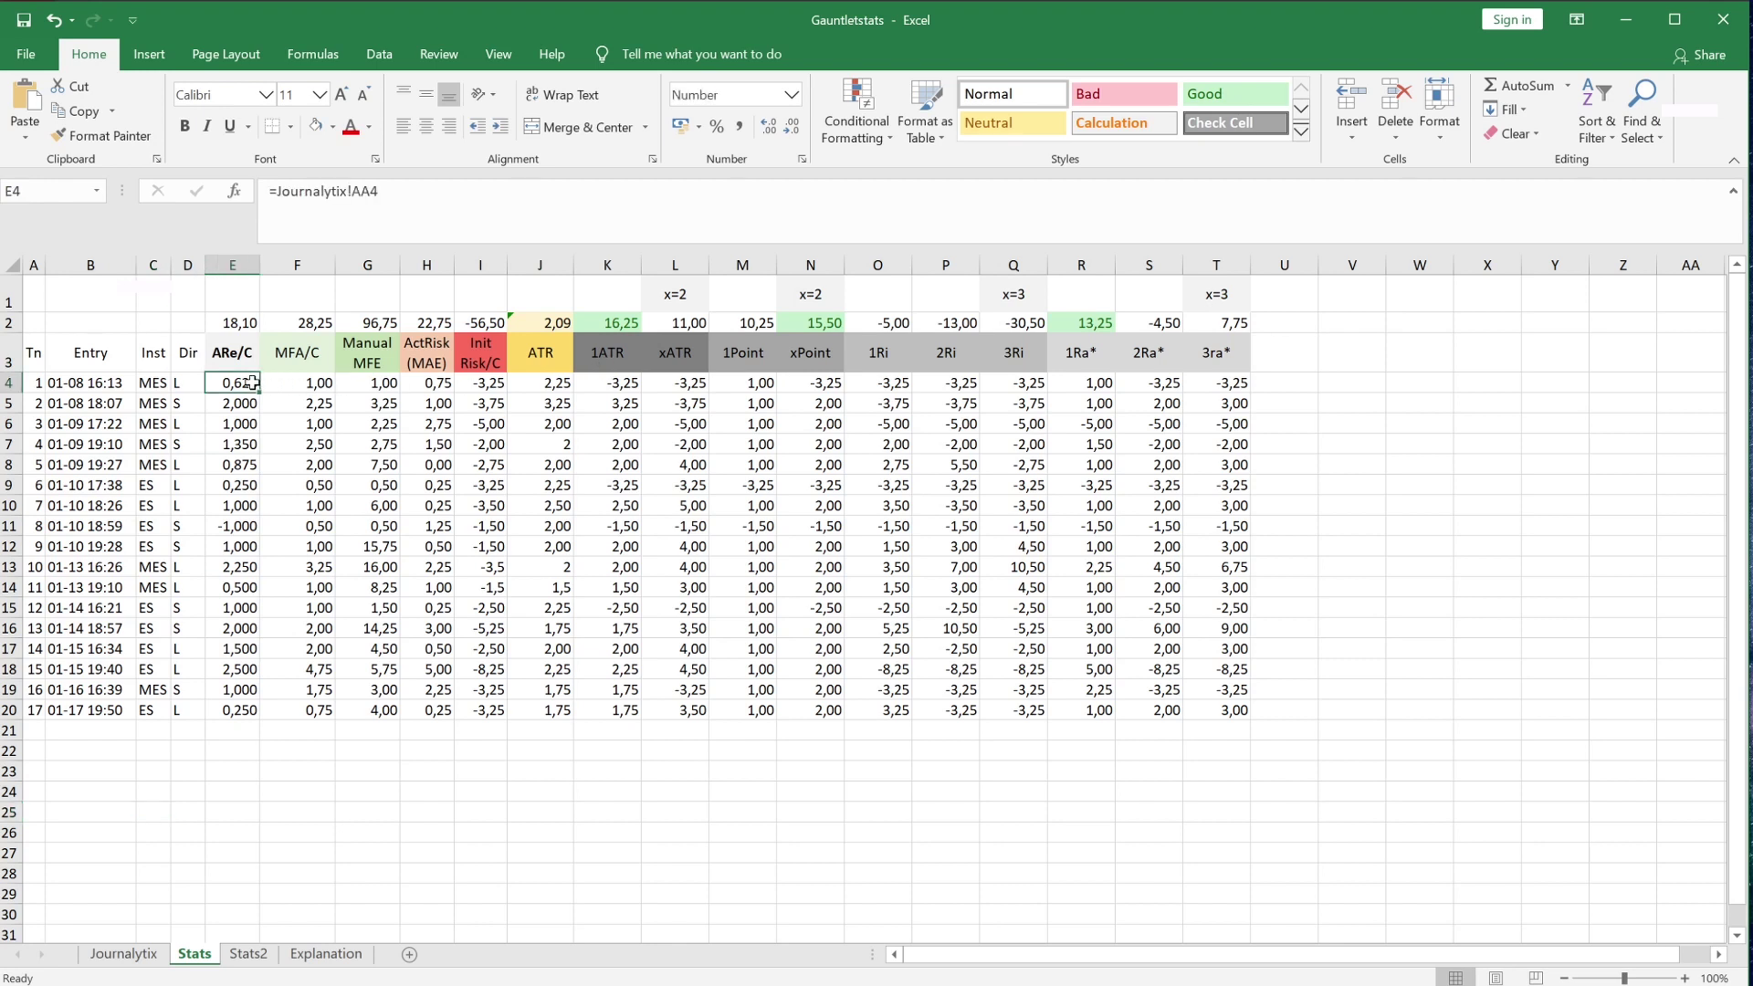
pyautogui.click(307, 382)
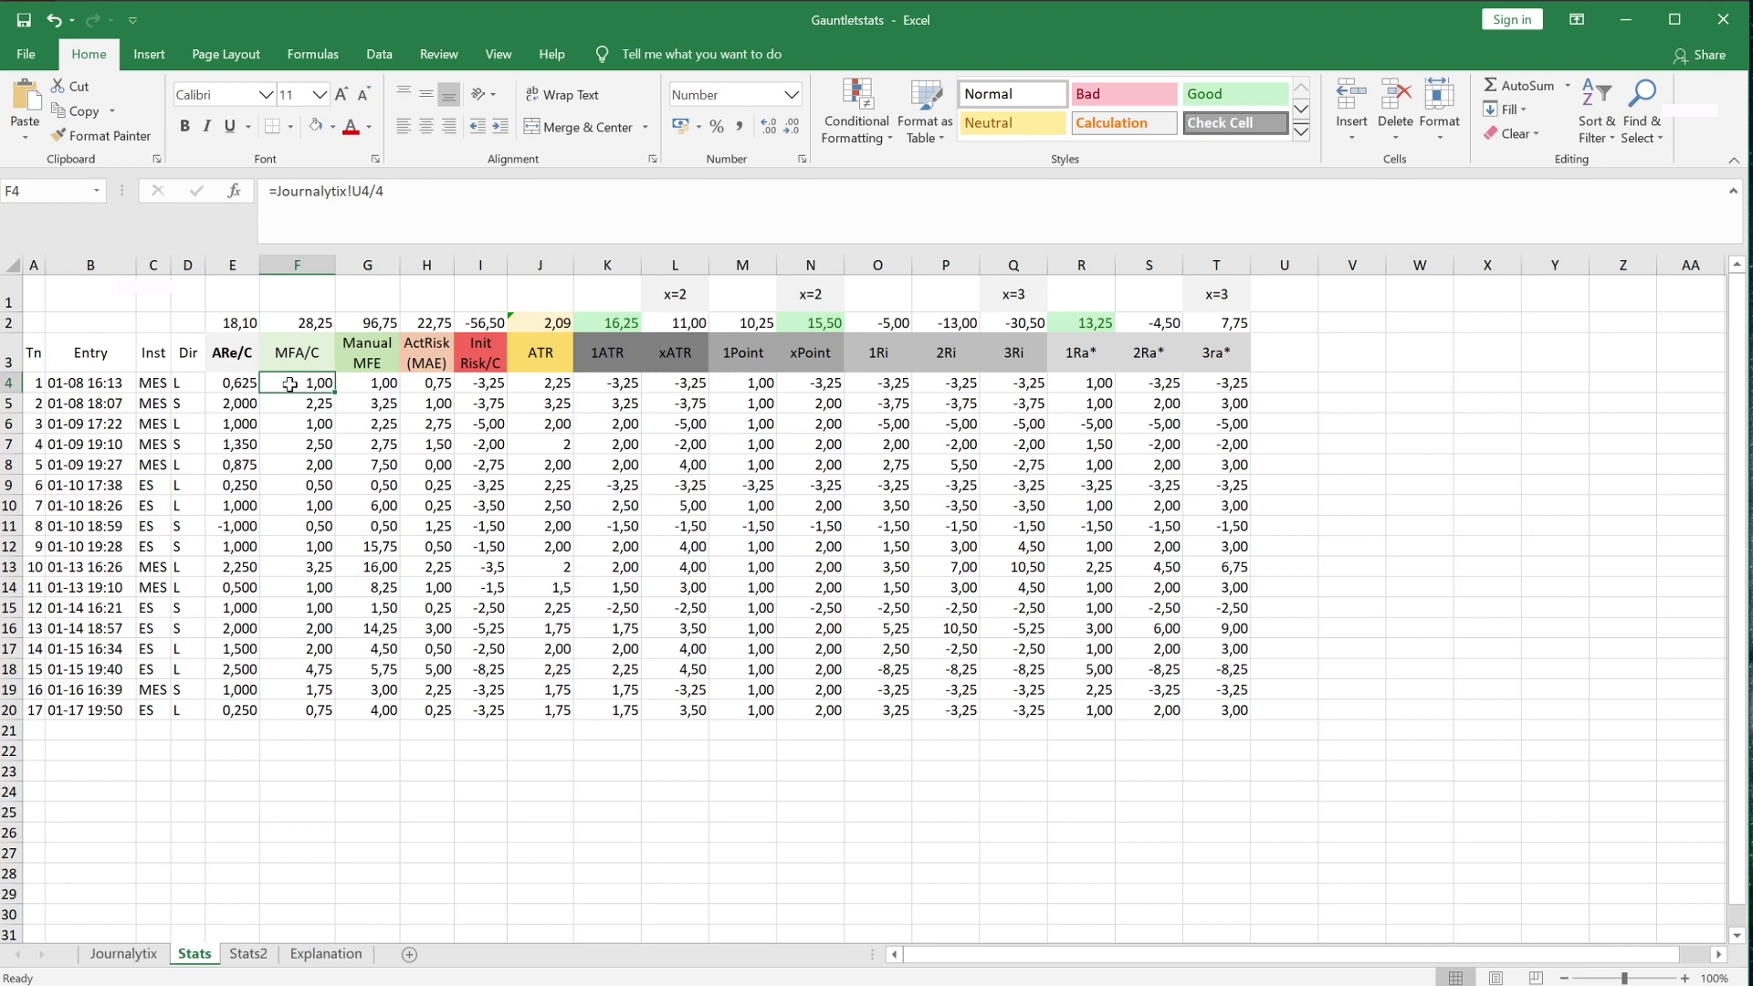
pyautogui.click(358, 381)
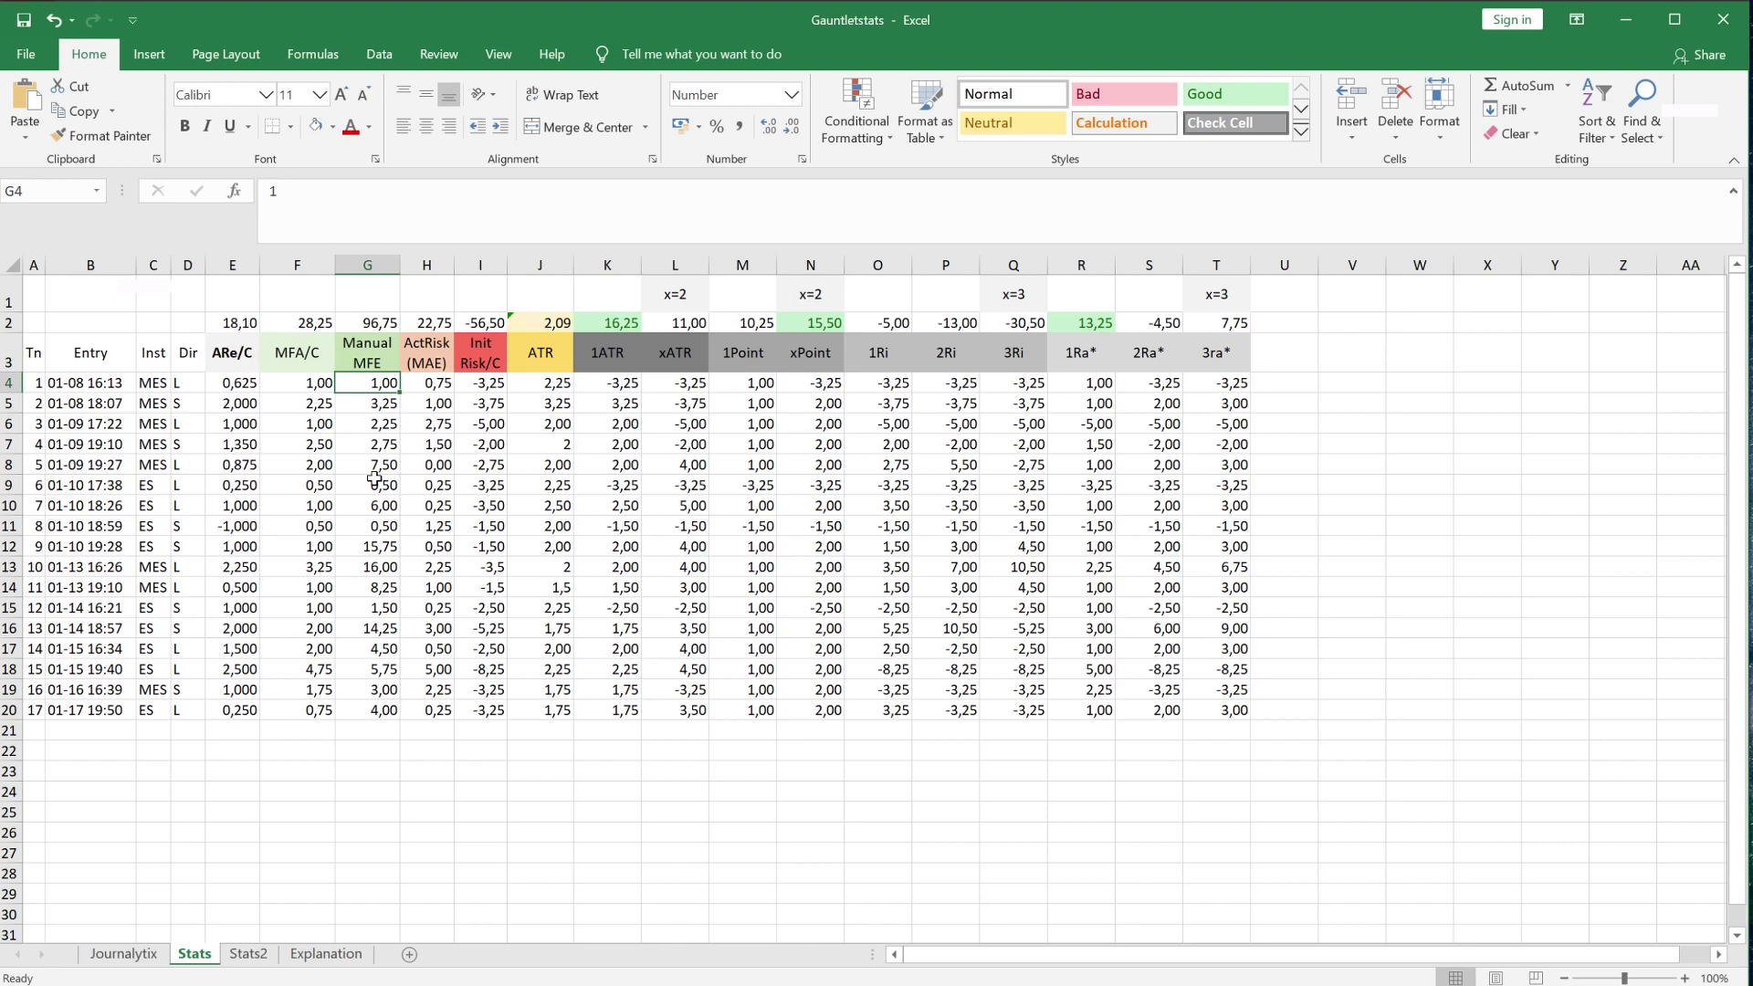
pyautogui.click(434, 383)
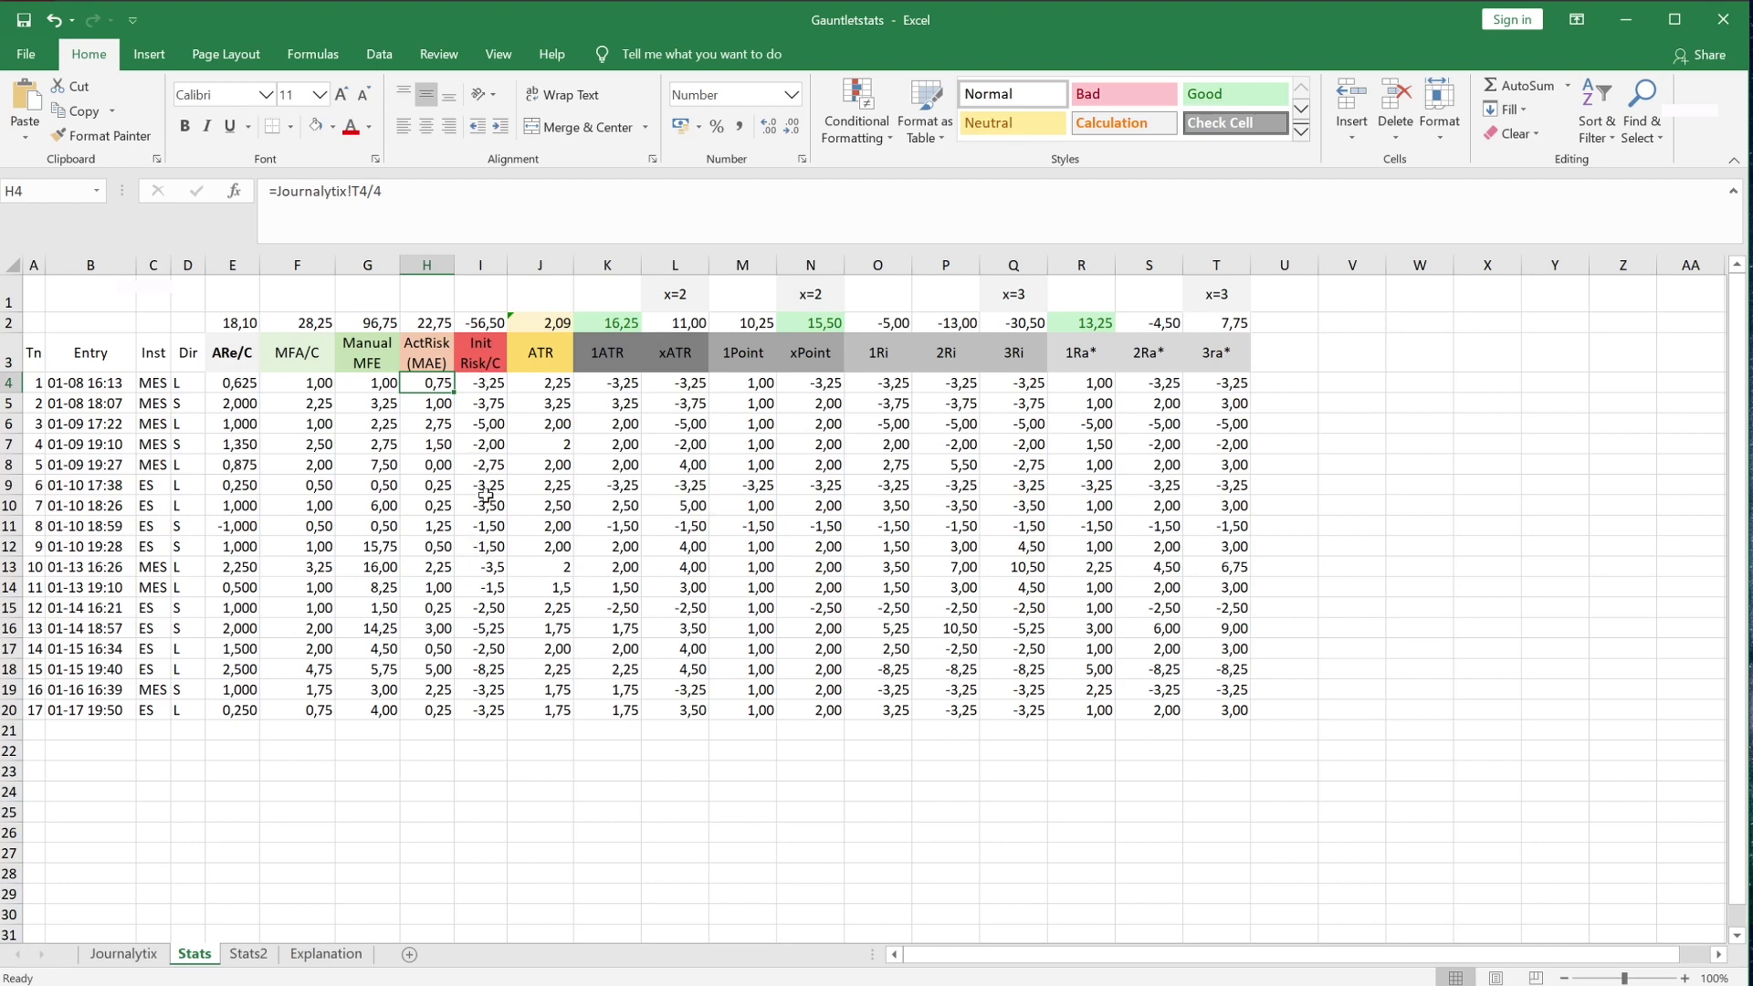
pyautogui.click(485, 380)
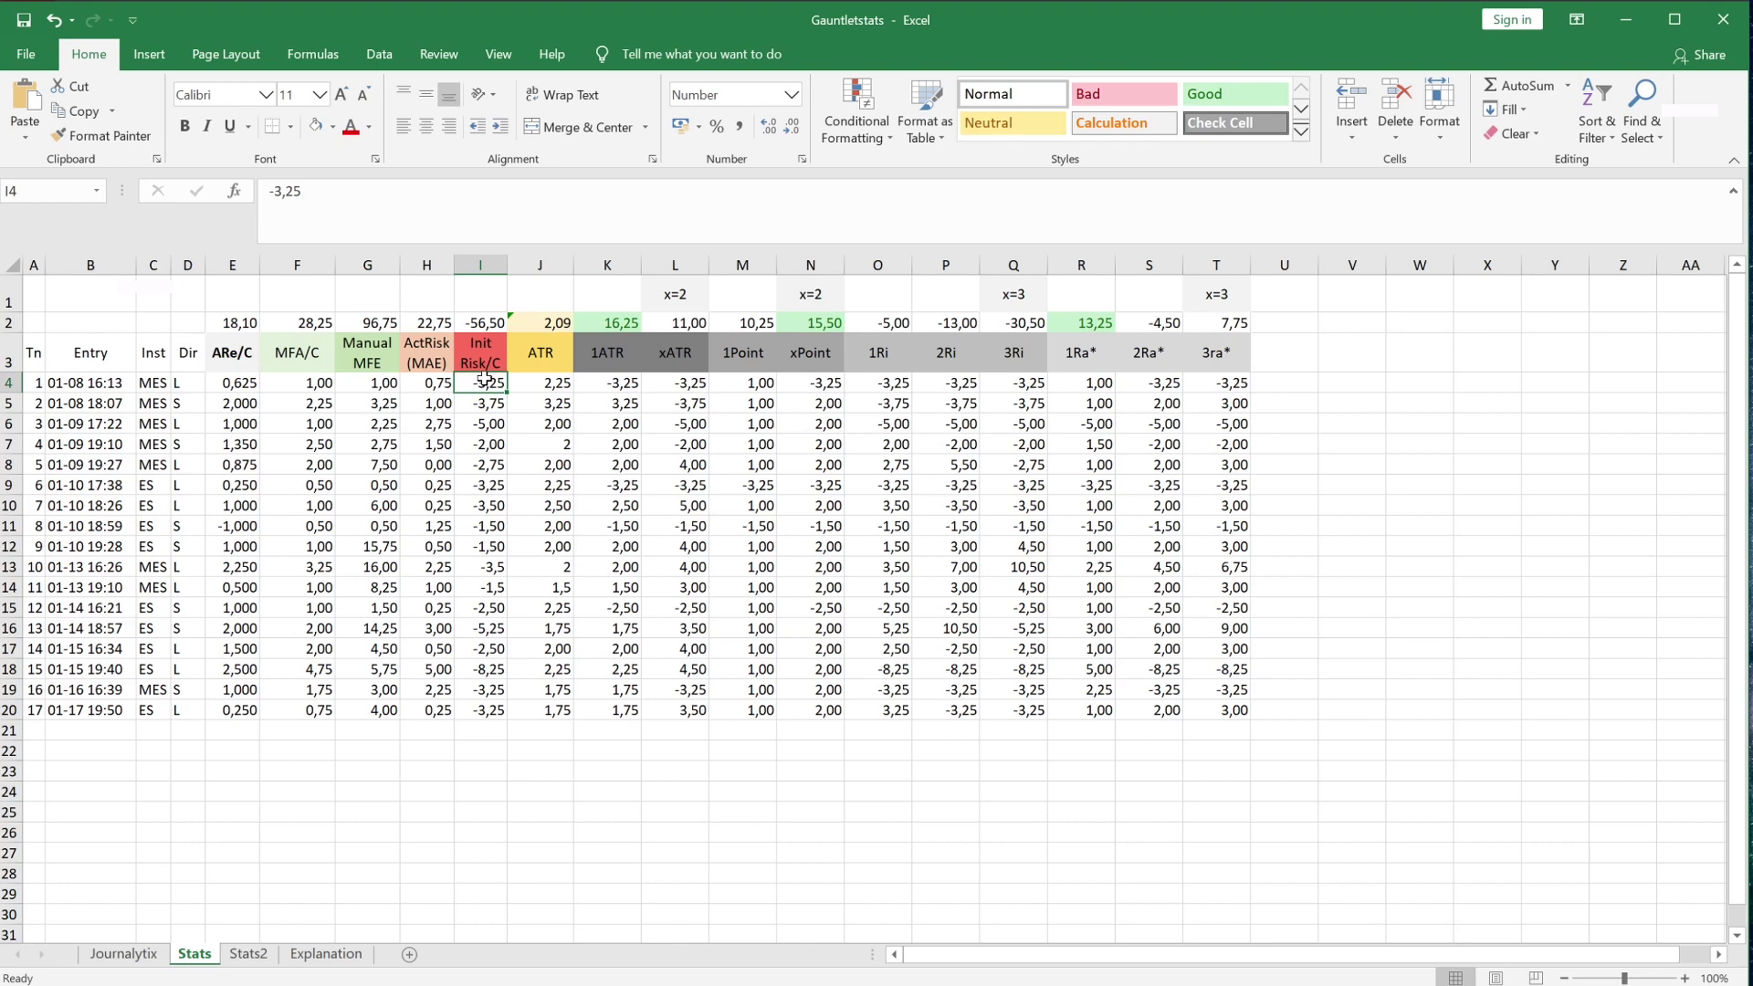
pyautogui.click(548, 382)
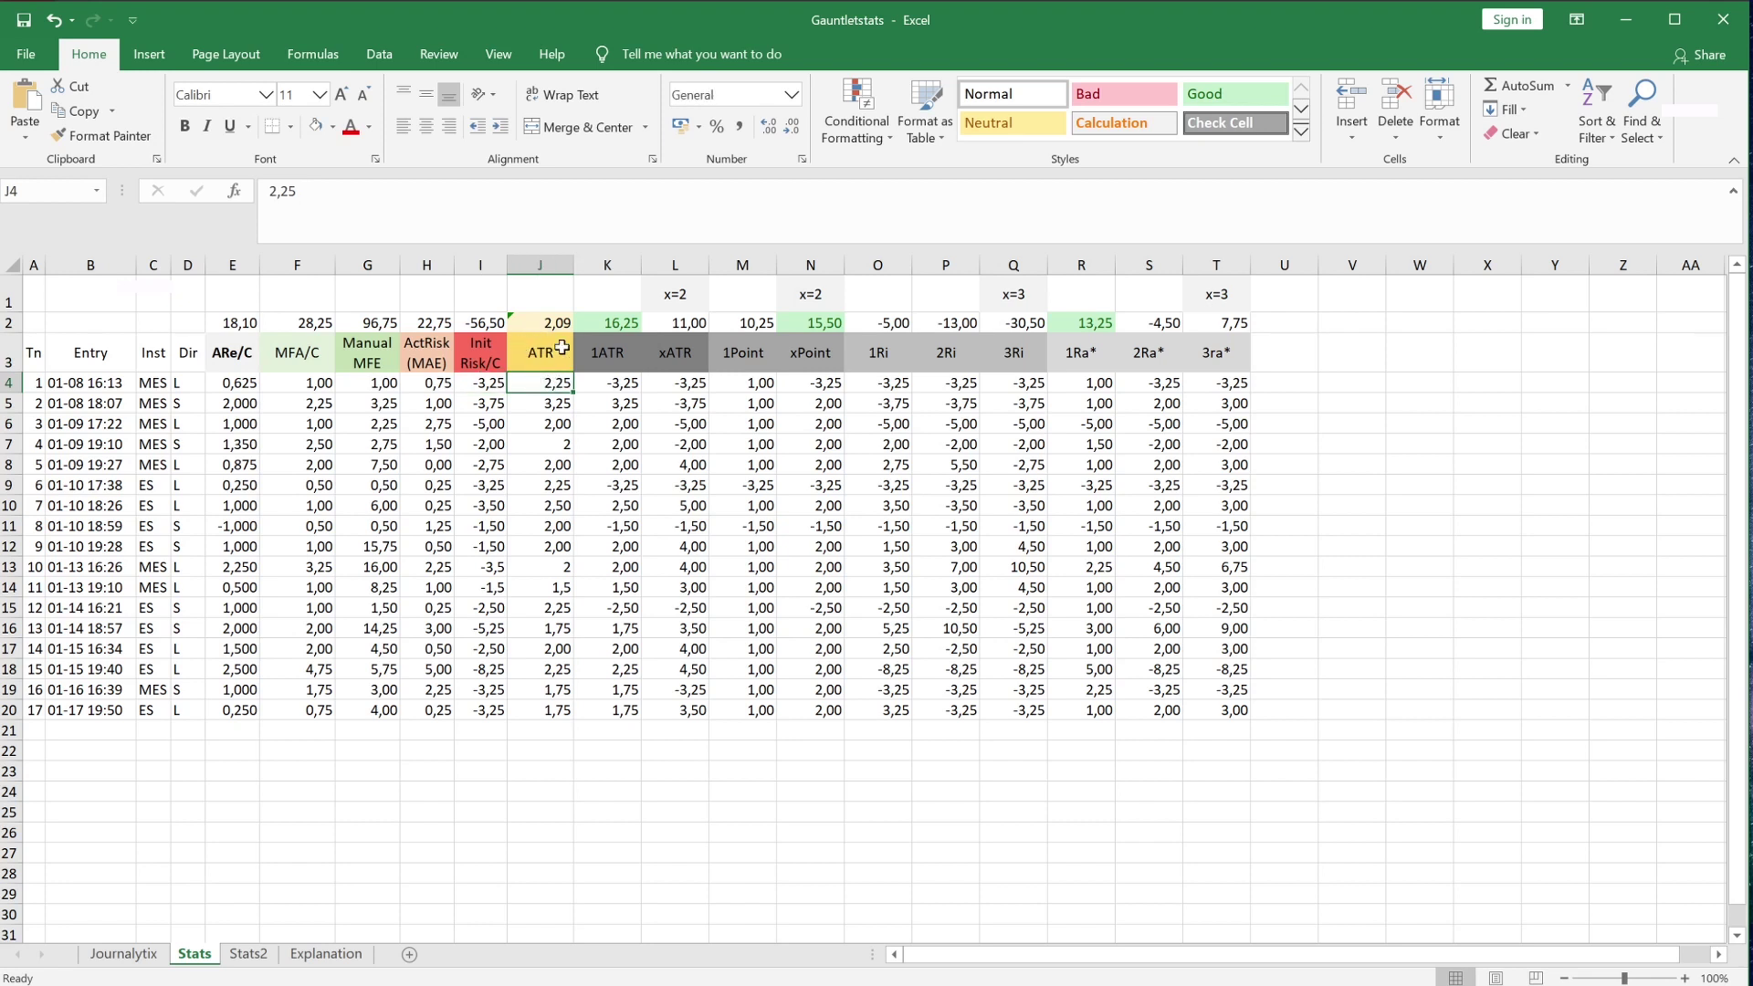
# - Review the ATR, Manual MFE and Init Risk/C columns across the listed trades
pyautogui.moveTo(537, 382); pyautogui.dragTo(555, 603)
pyautogui.click(554, 546)
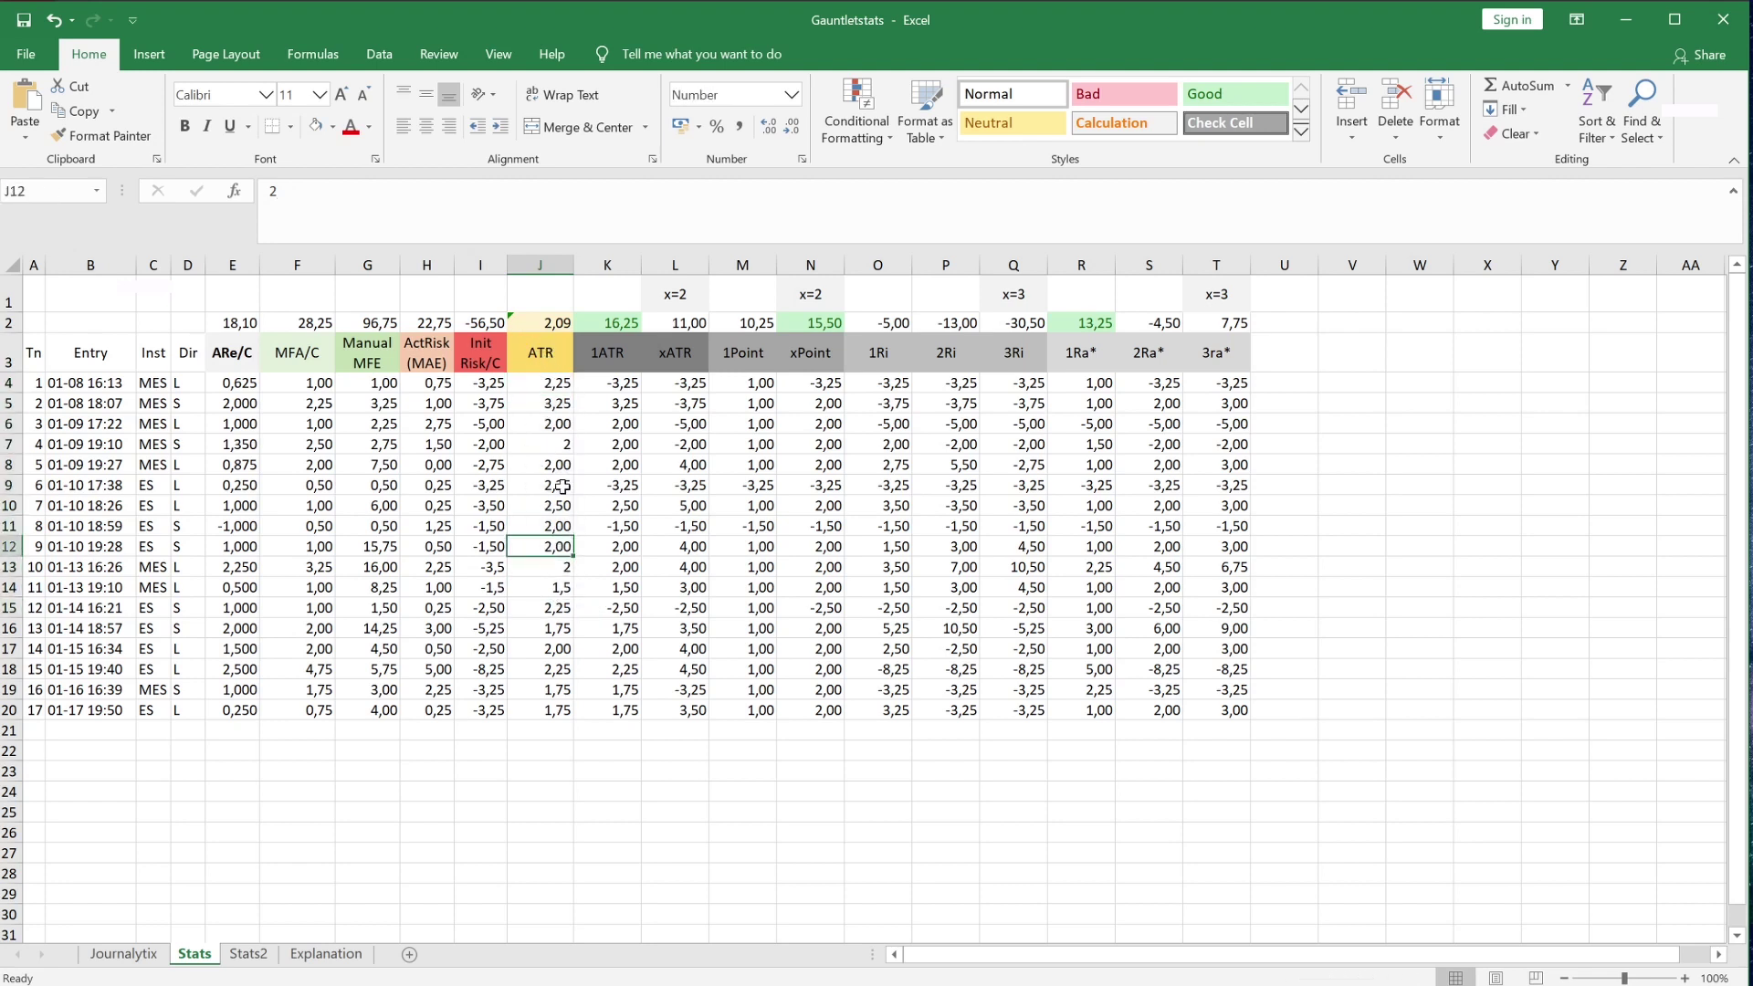
pyautogui.click(555, 426)
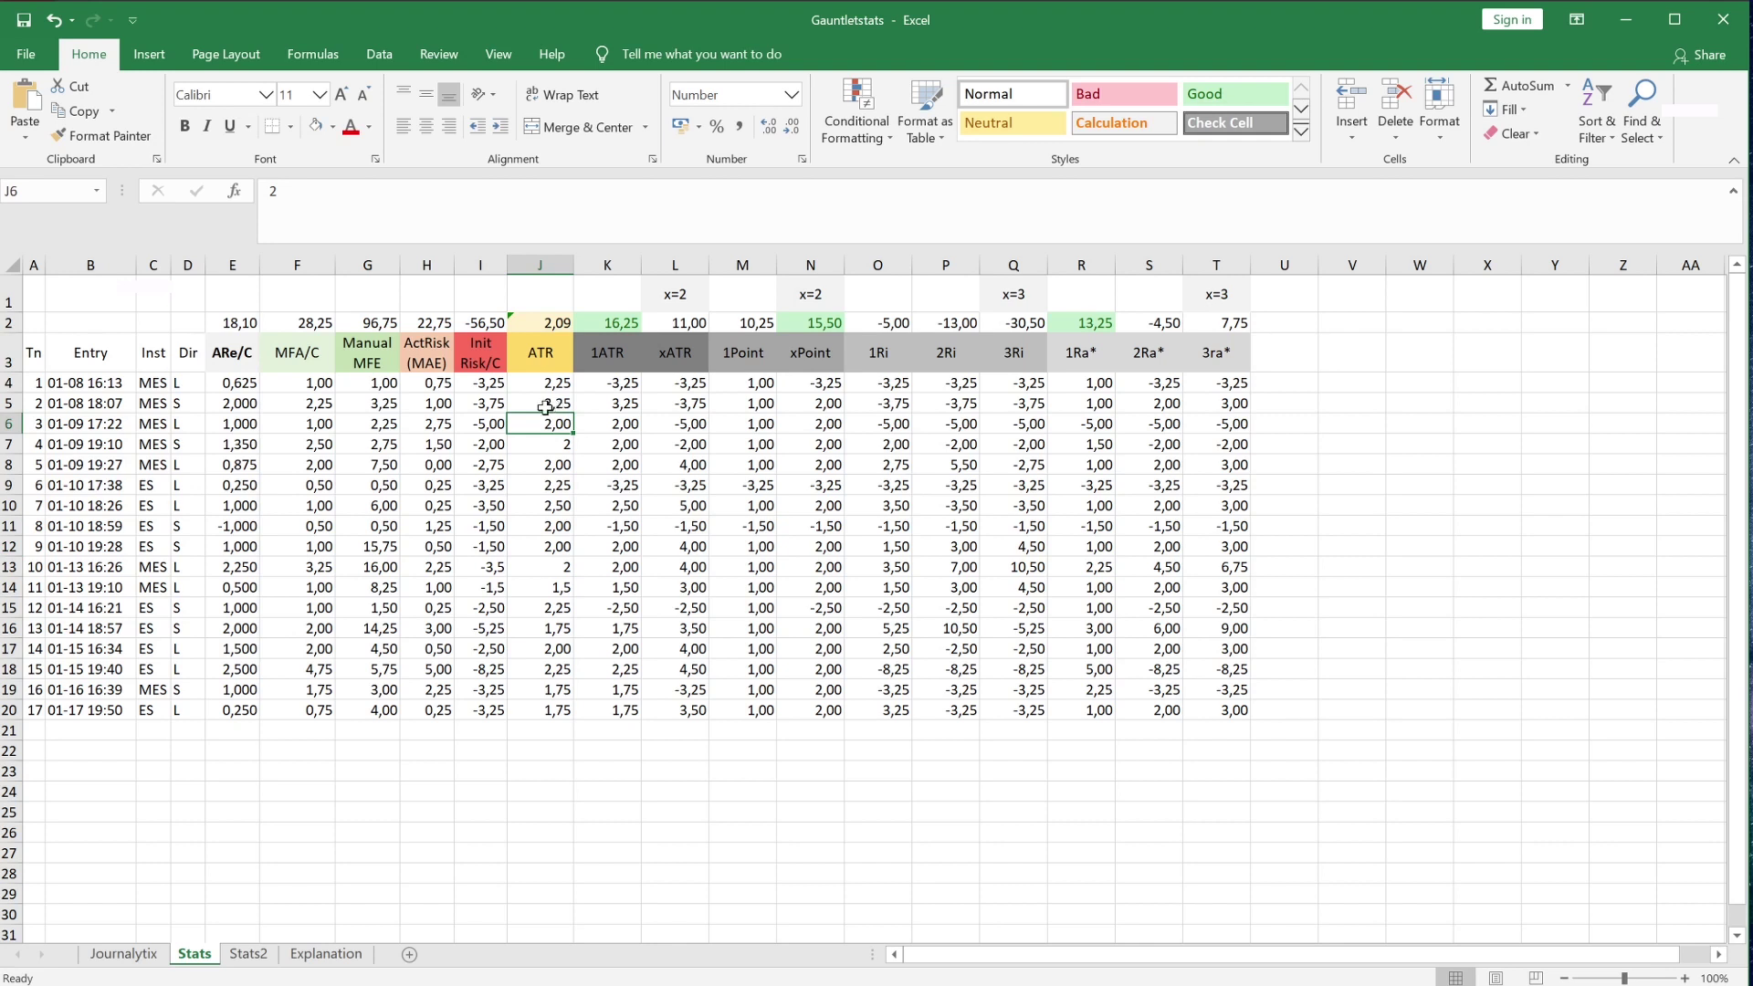
pyautogui.moveTo(369, 384); pyautogui.dragTo(358, 713)
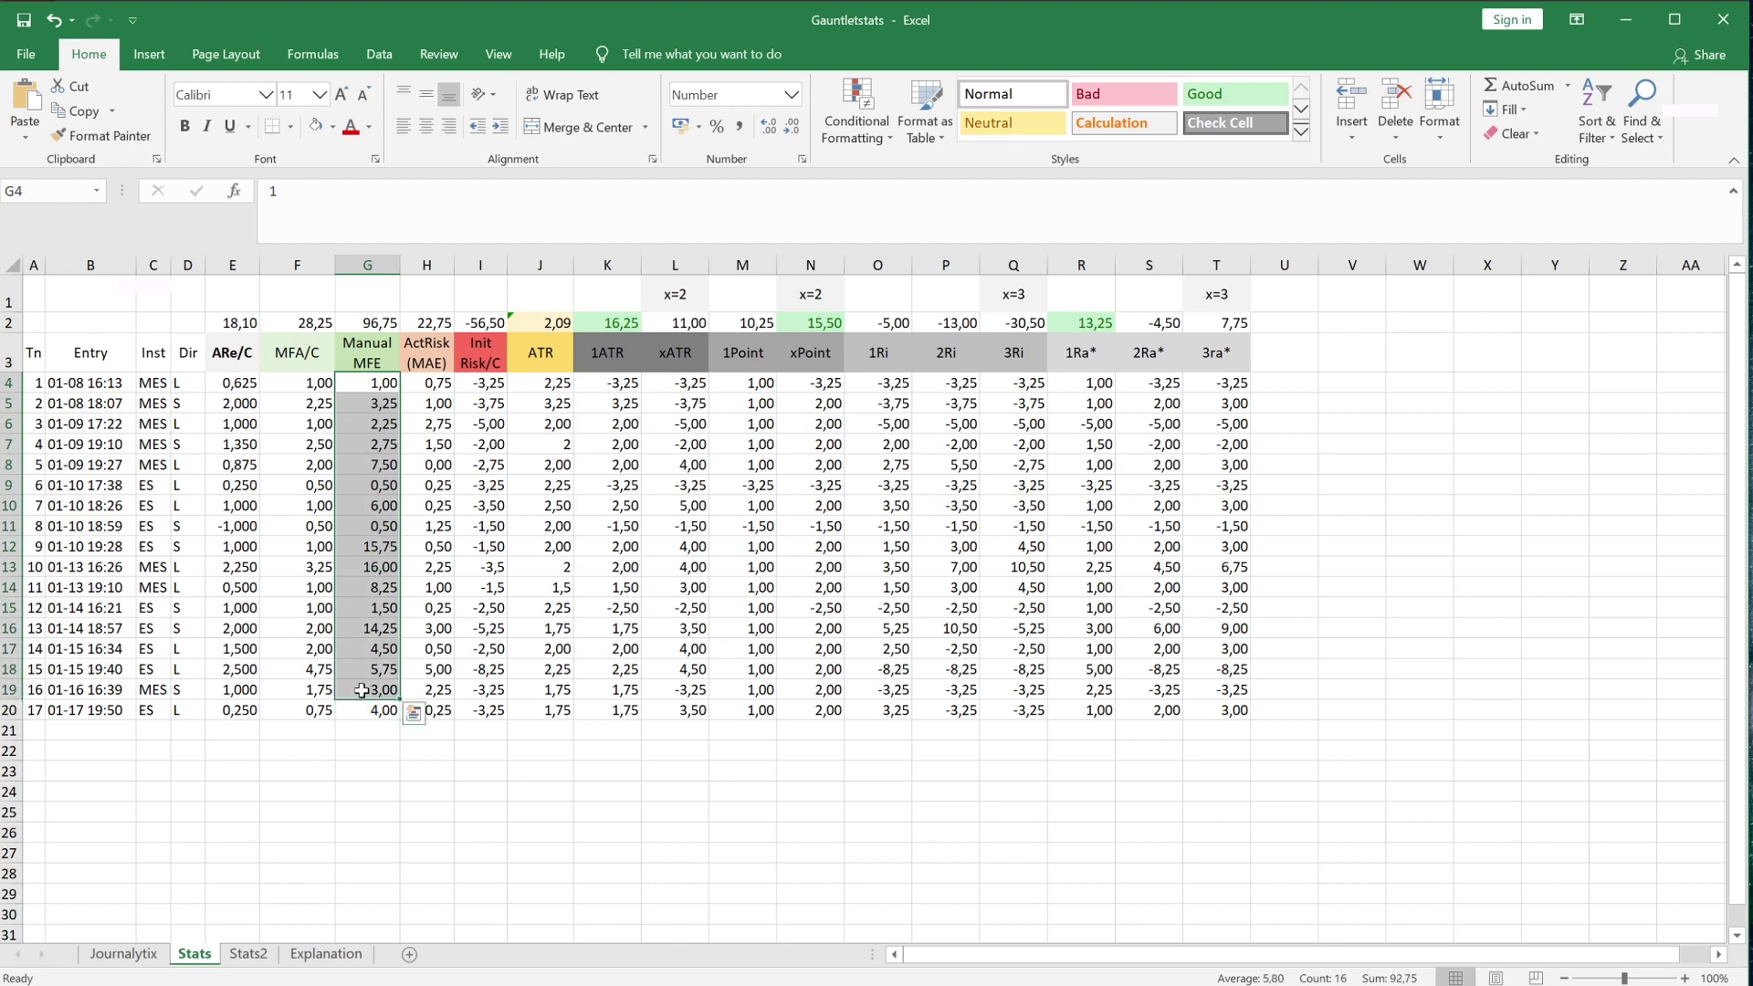
pyautogui.click(374, 628)
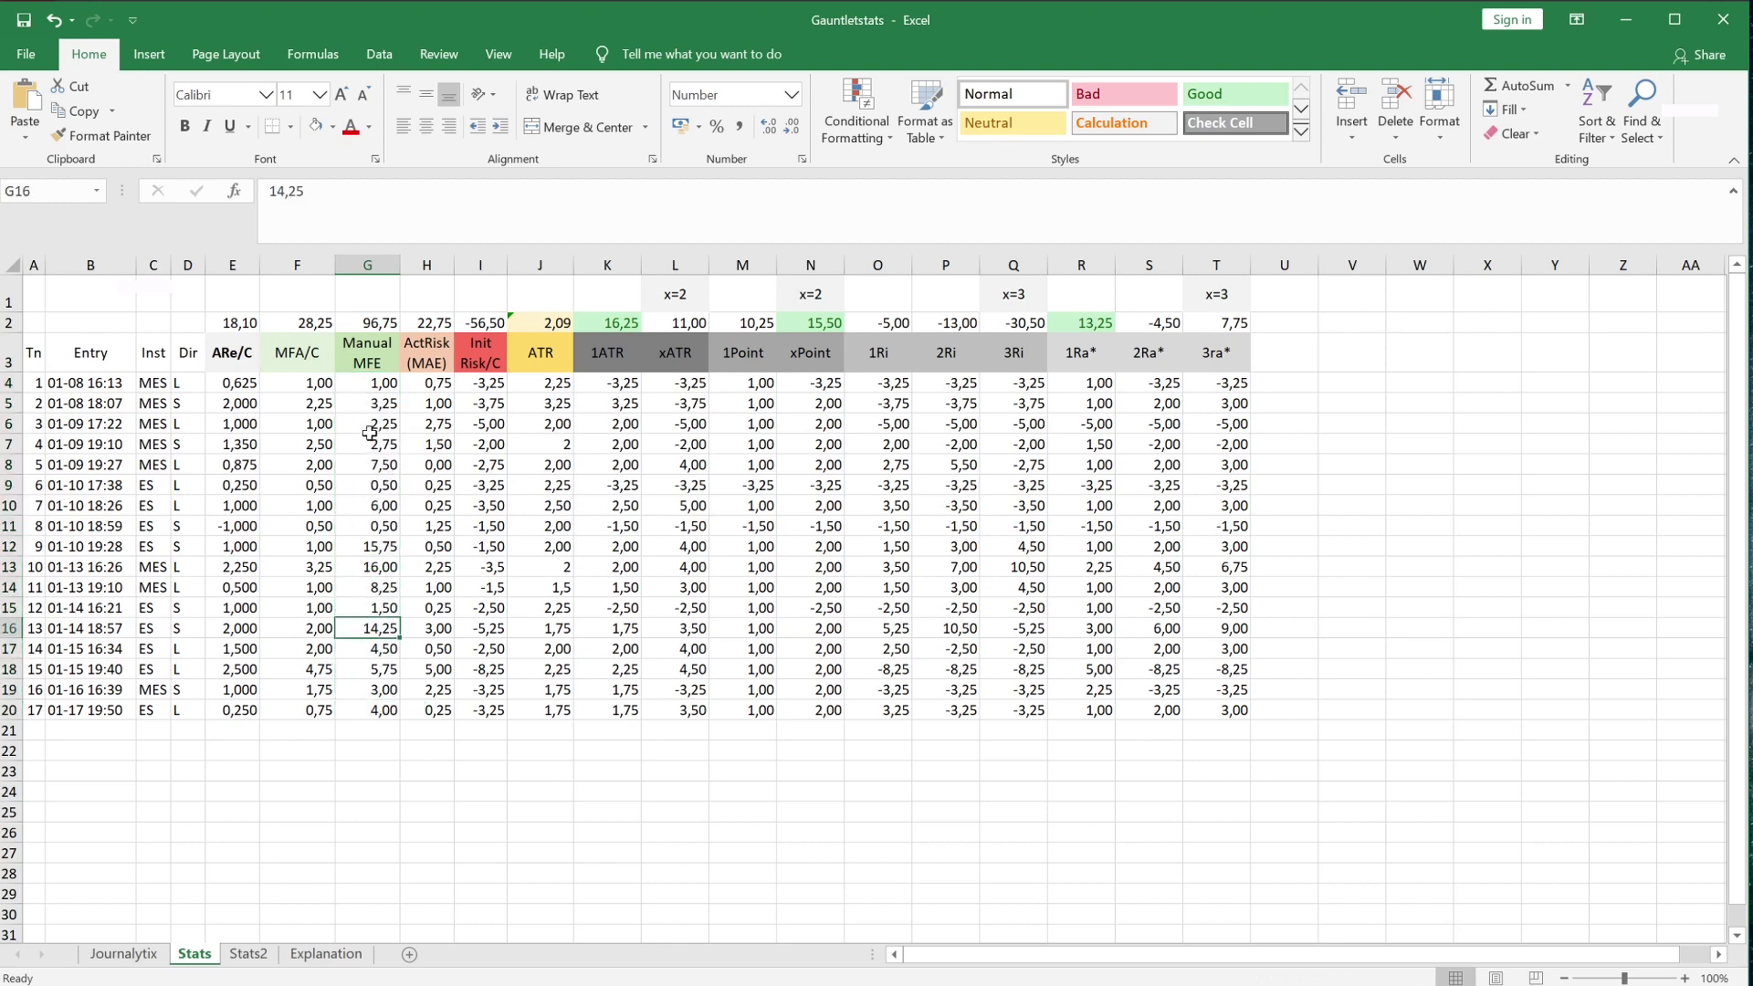
pyautogui.moveTo(481, 382); pyautogui.dragTo(481, 507)
pyautogui.click(481, 546)
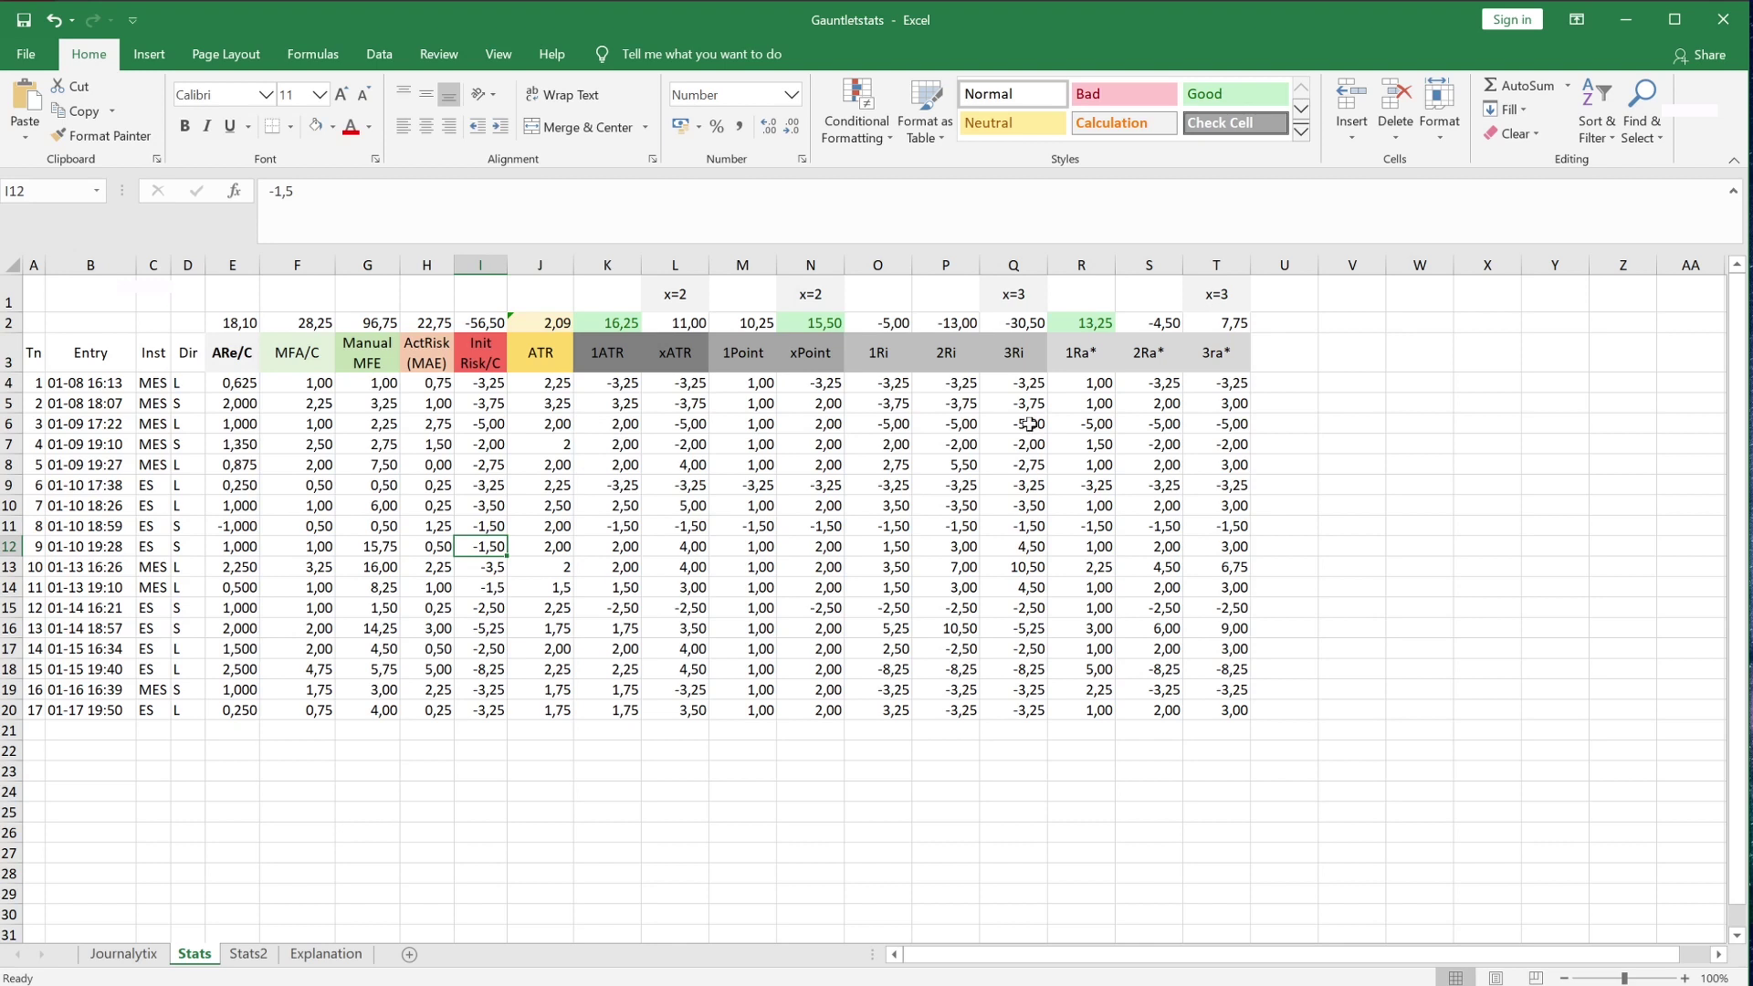
# - Look over the target result columns, including the 2Ri formula of trade 4 and the 1ATR, xATR, 1Point and xPoint headings
pyautogui.moveTo(594, 383); pyautogui.dragTo(836, 445)
pyautogui.click(970, 445)
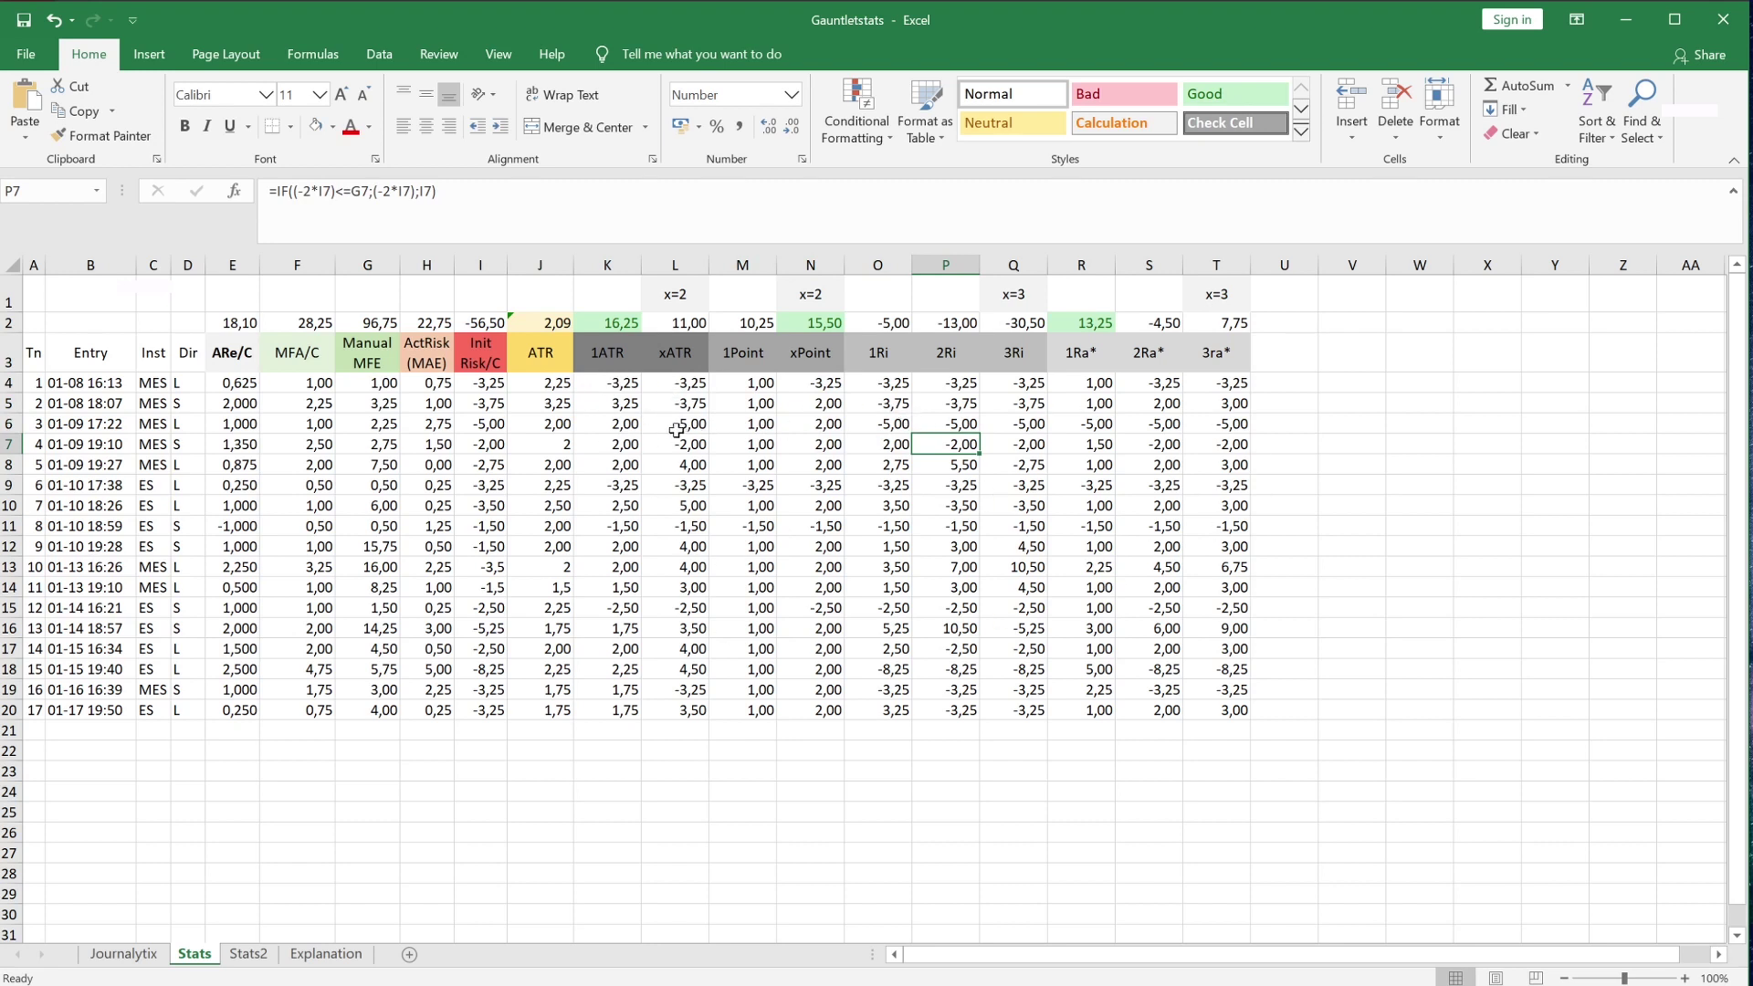
pyautogui.click(615, 360)
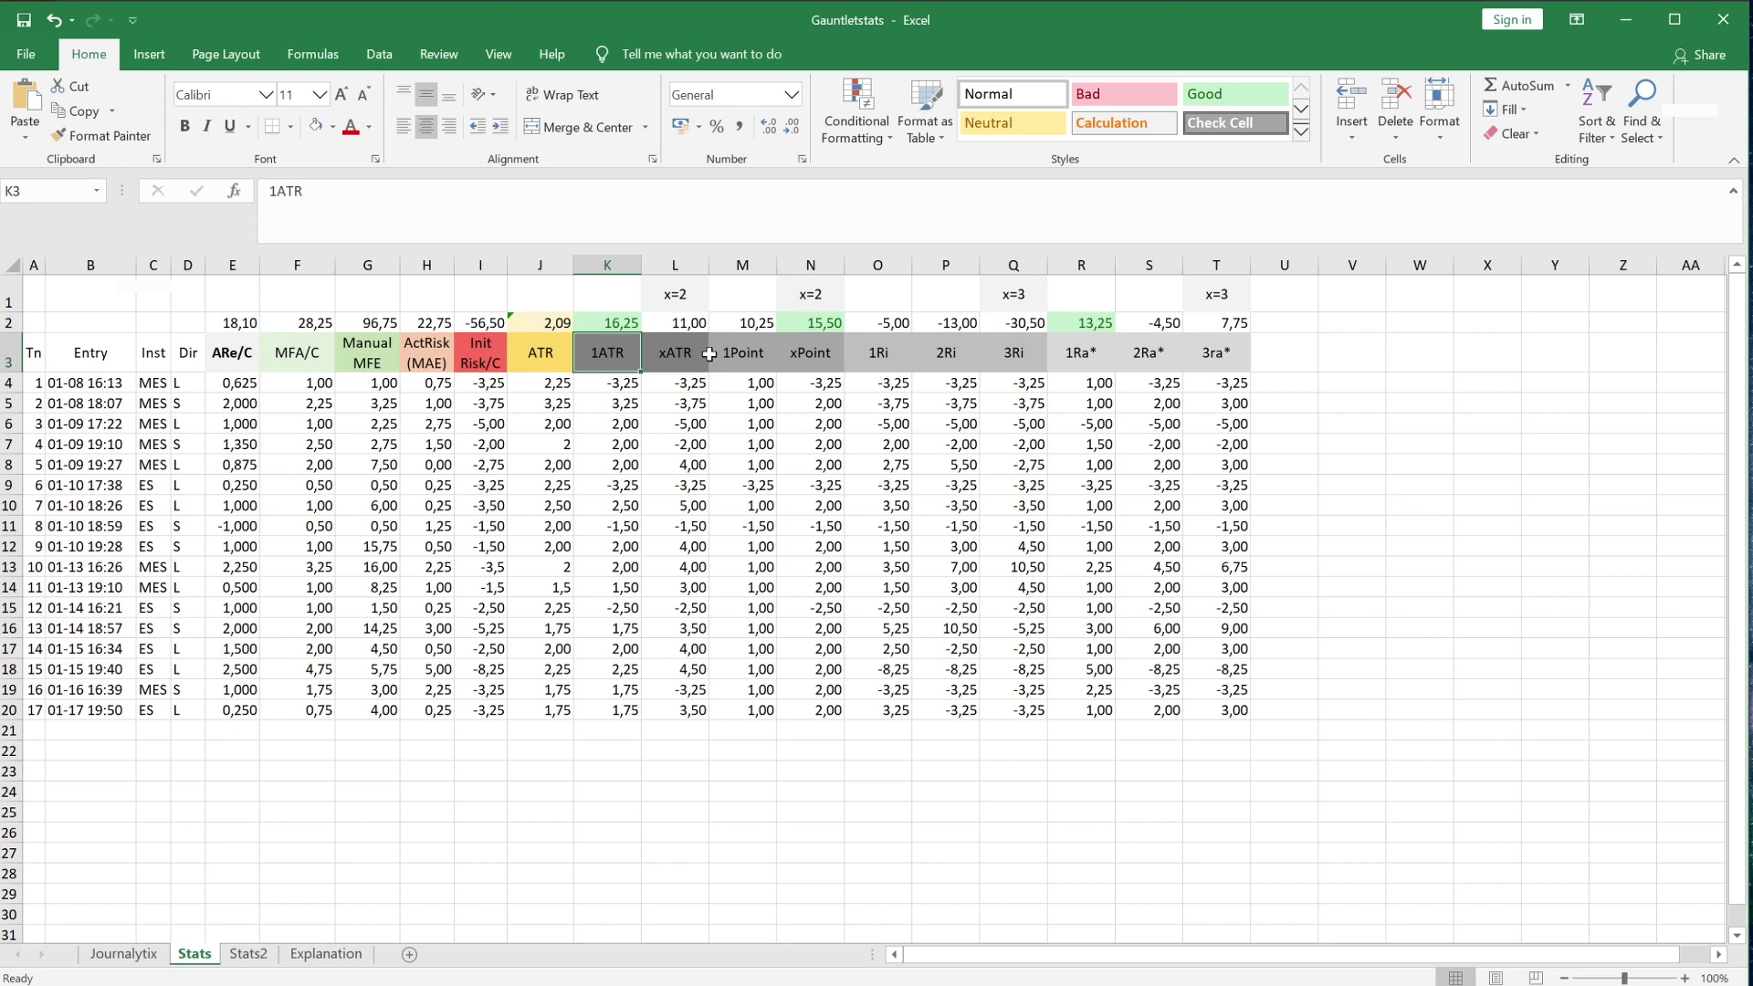
pyautogui.click(655, 363)
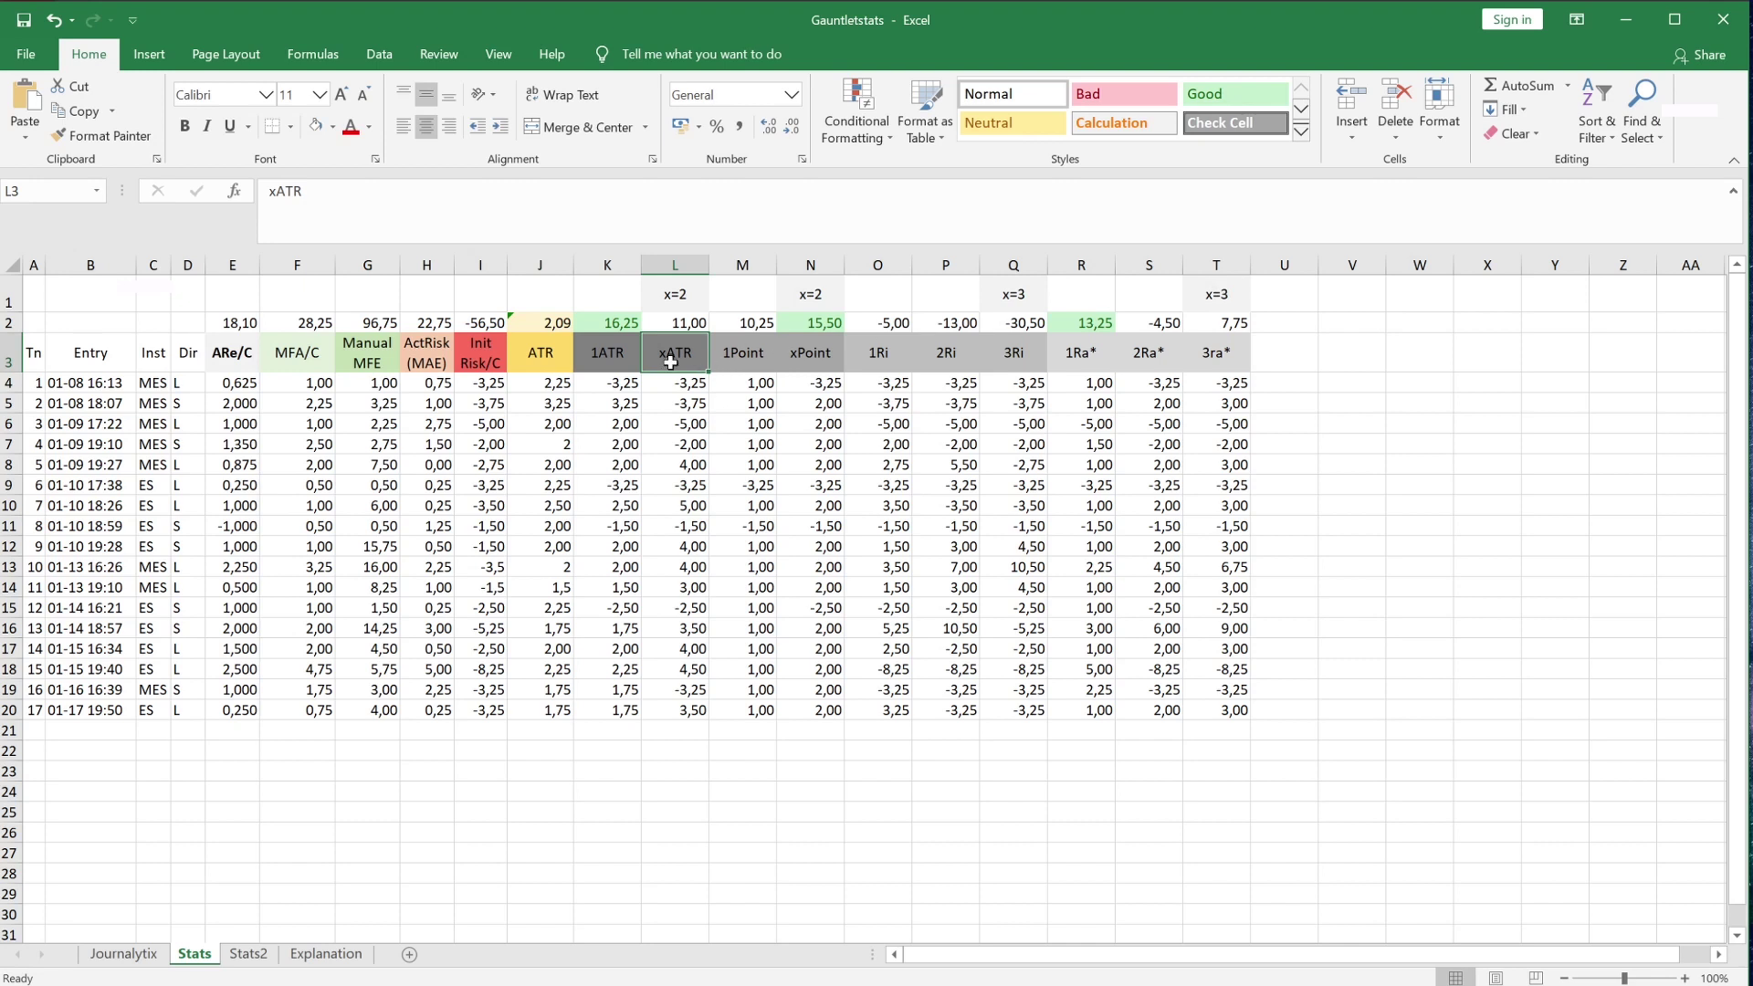
pyautogui.click(740, 356)
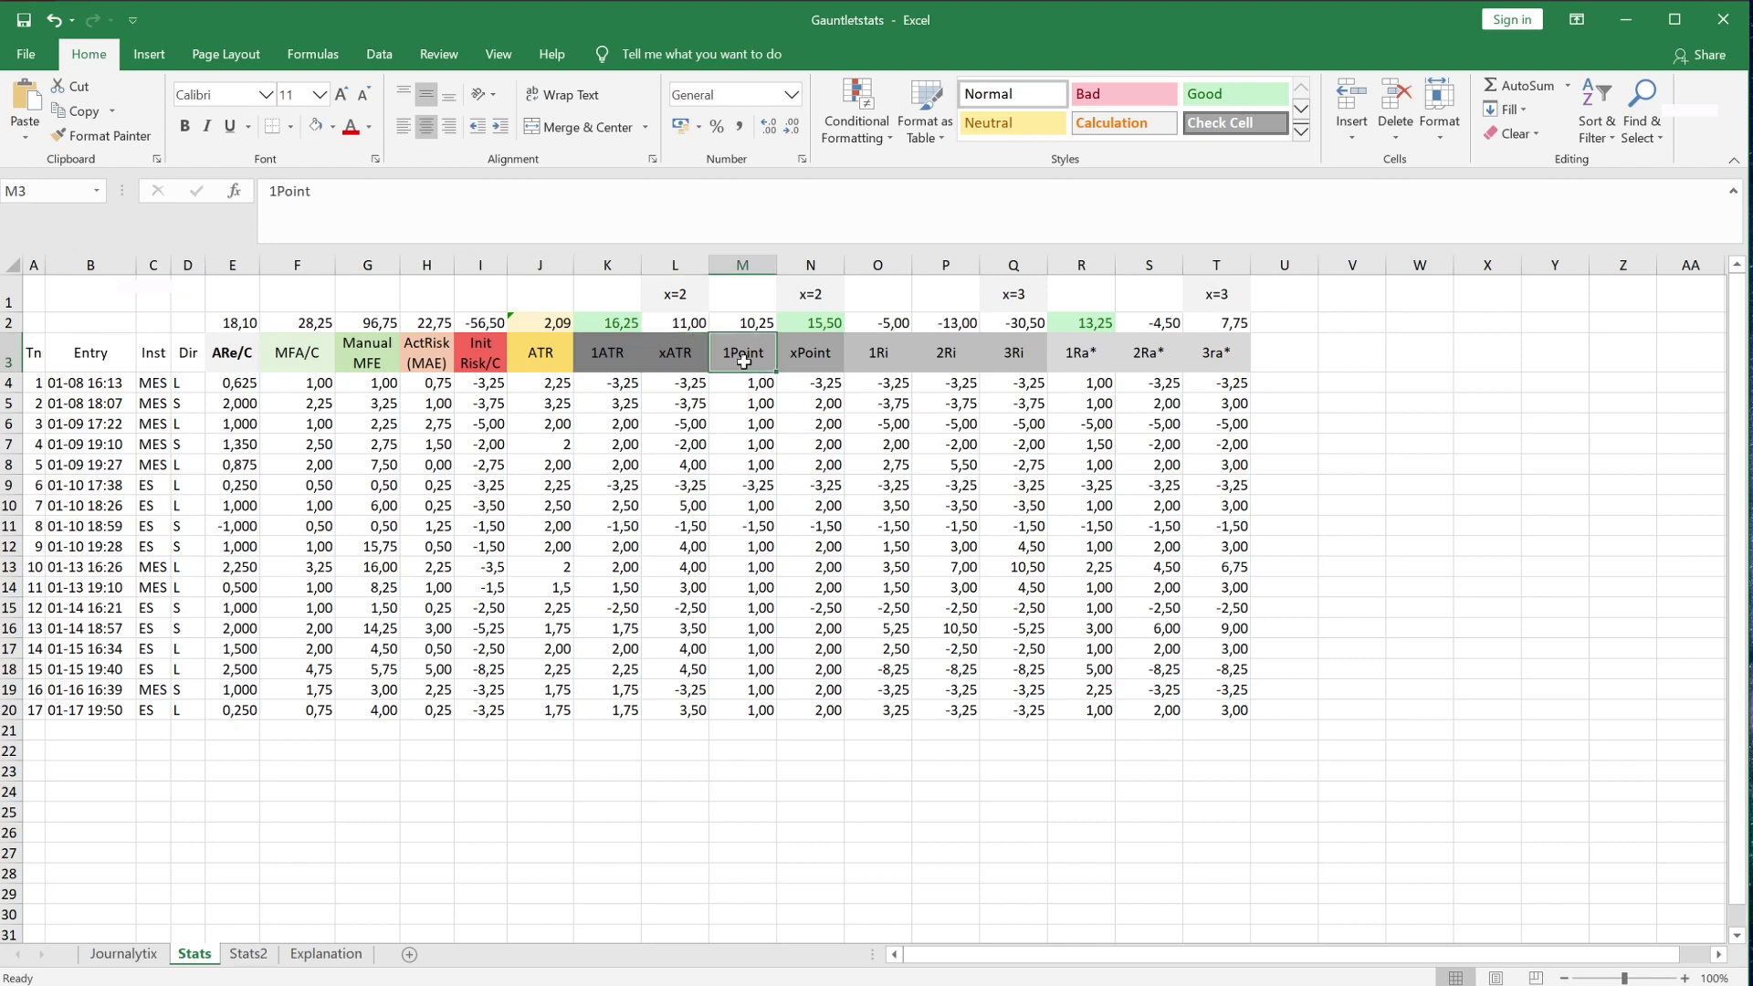
pyautogui.click(818, 353)
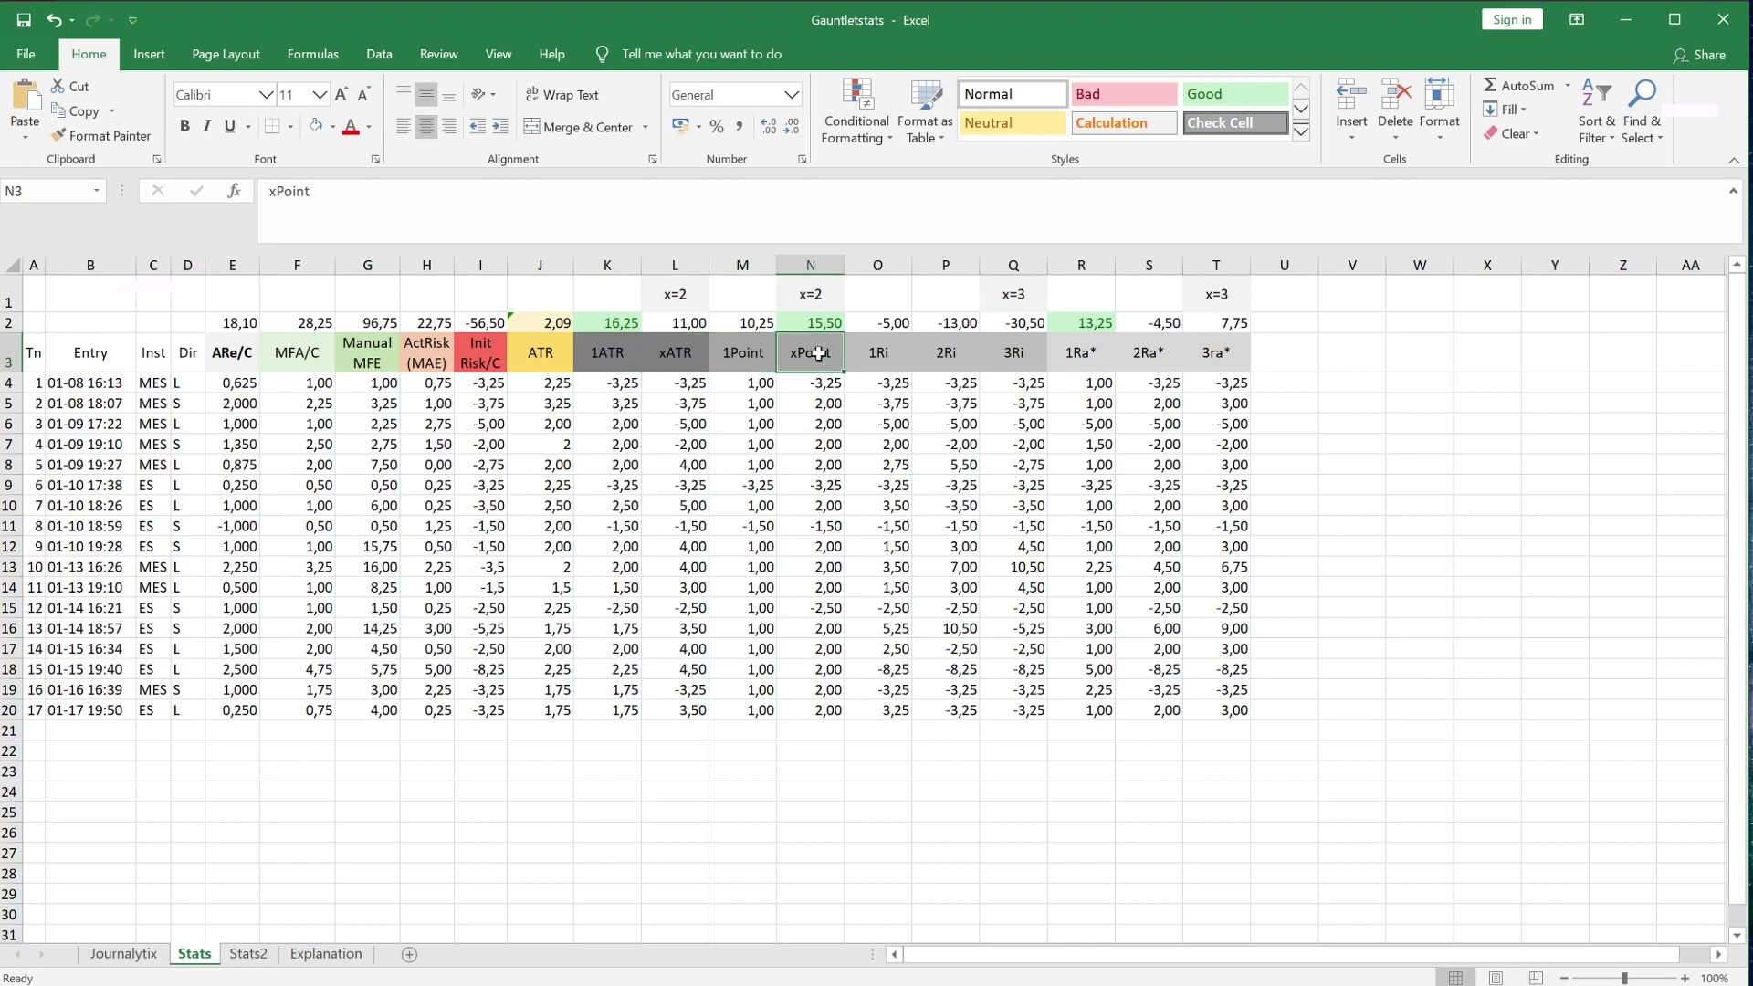
# - Try x=1.5 as the target value above the xPoint column
pyautogui.click(833, 291)
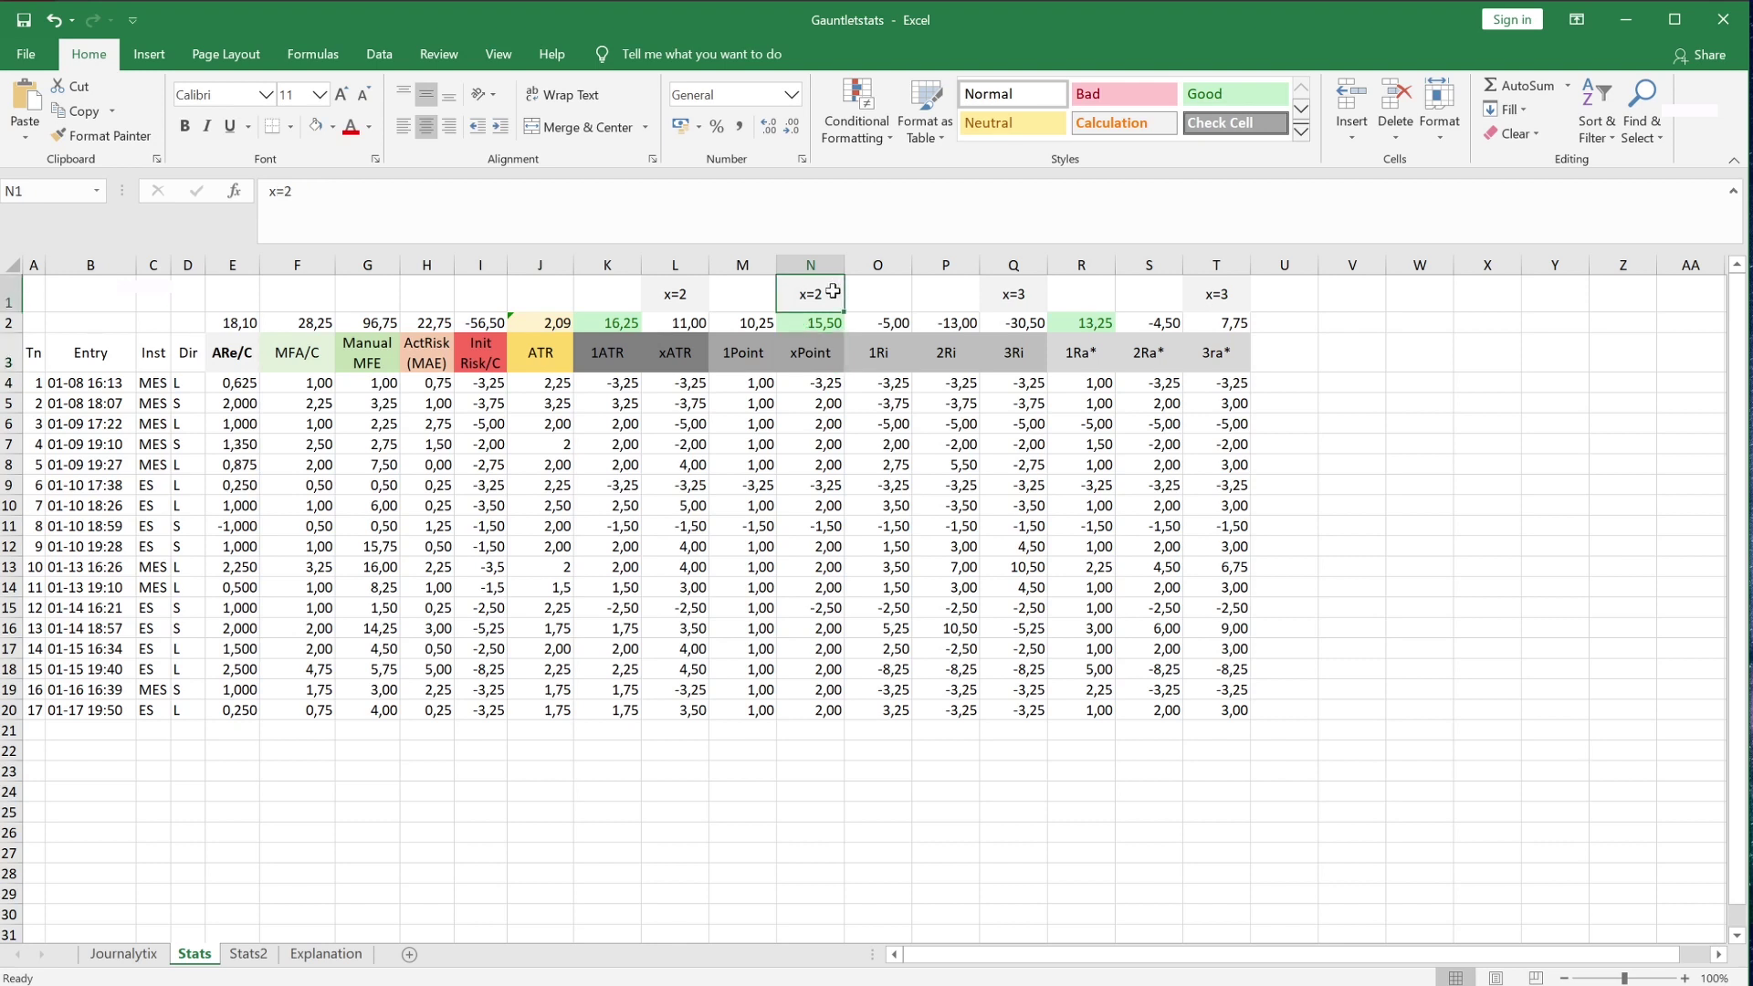
pyautogui.press('F2')
pyautogui.press('BackSpace')
pyautogui.write('1.5')
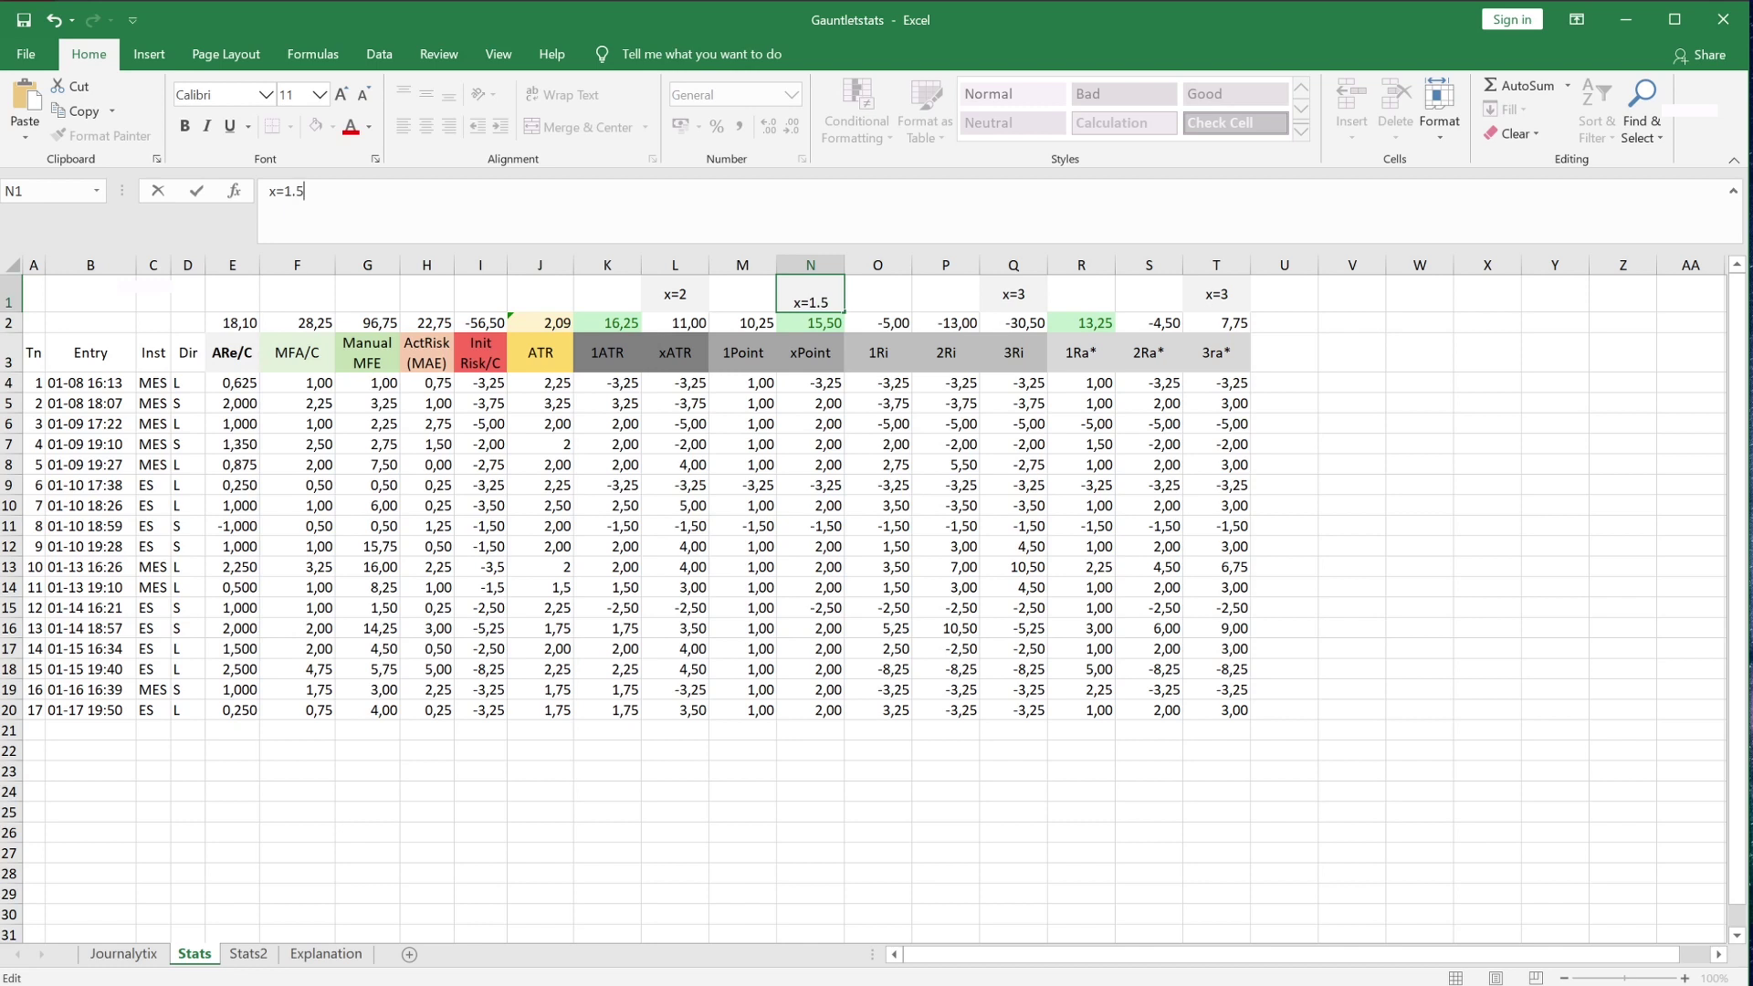
pyautogui.press('Return')
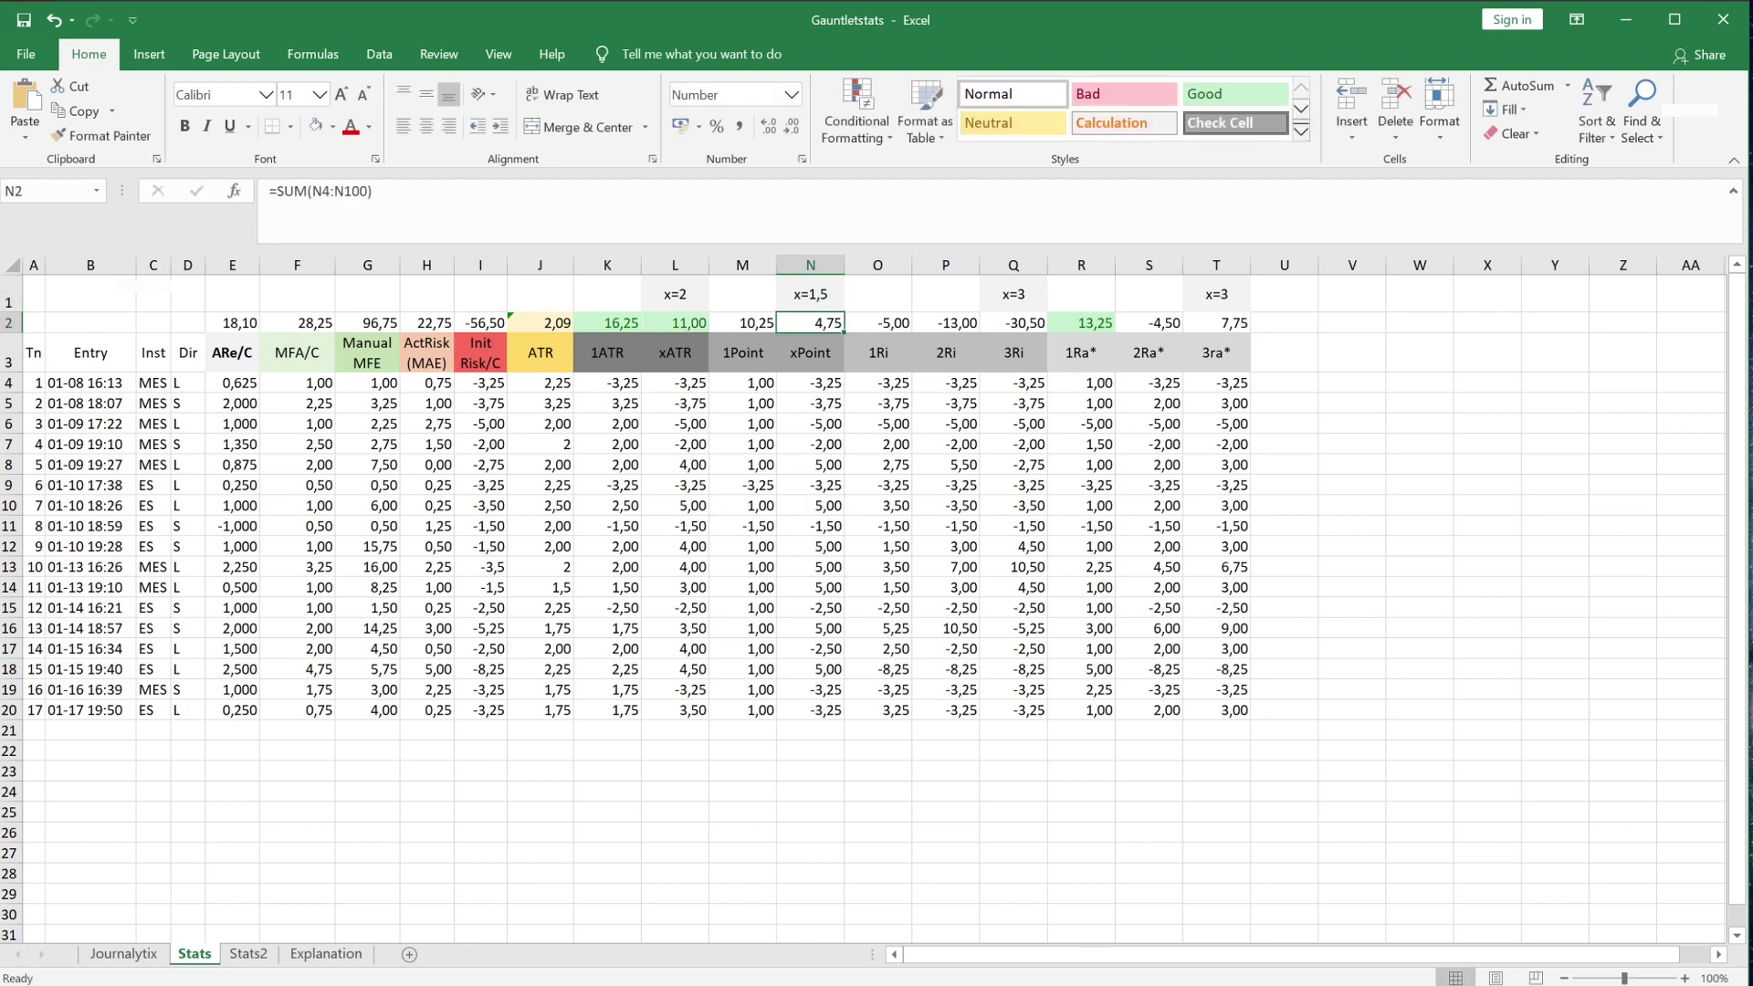
# - Restore the target value above the xPoint column to x=2
pyautogui.click(816, 295)
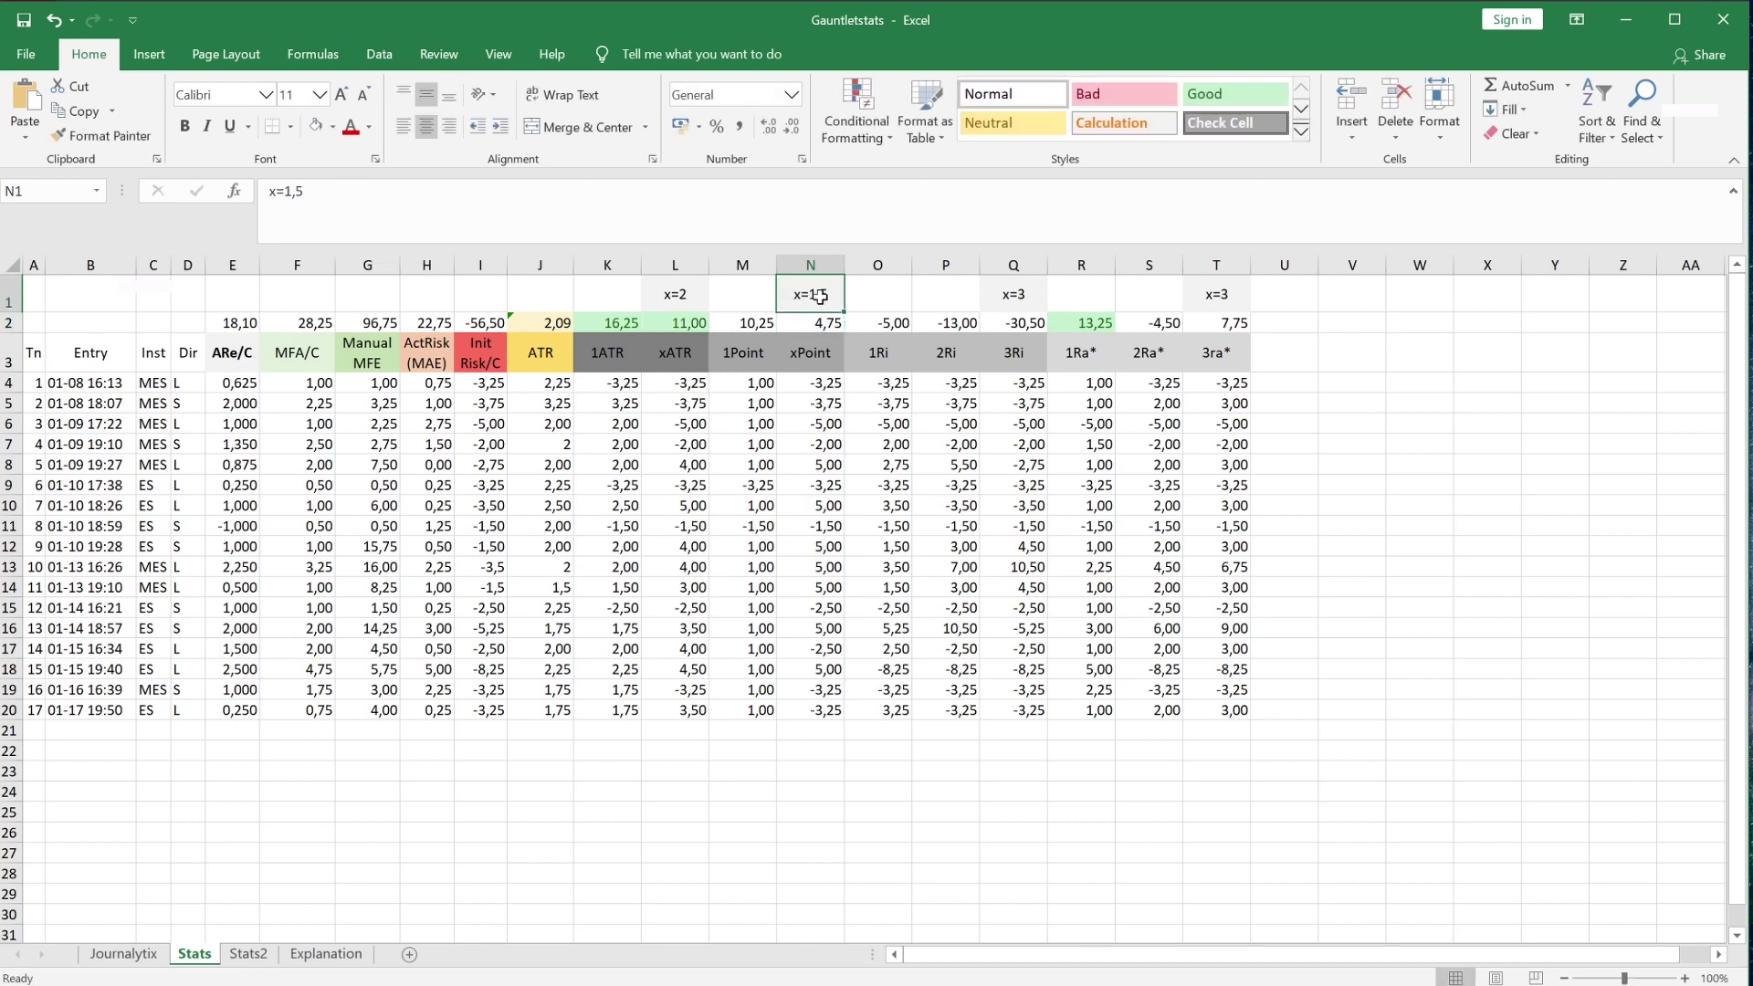
pyautogui.click(369, 183)
pyautogui.press('BackSpace')
pyautogui.press('BackSpace')
pyautogui.press('BackSpace')
pyautogui.write('2')
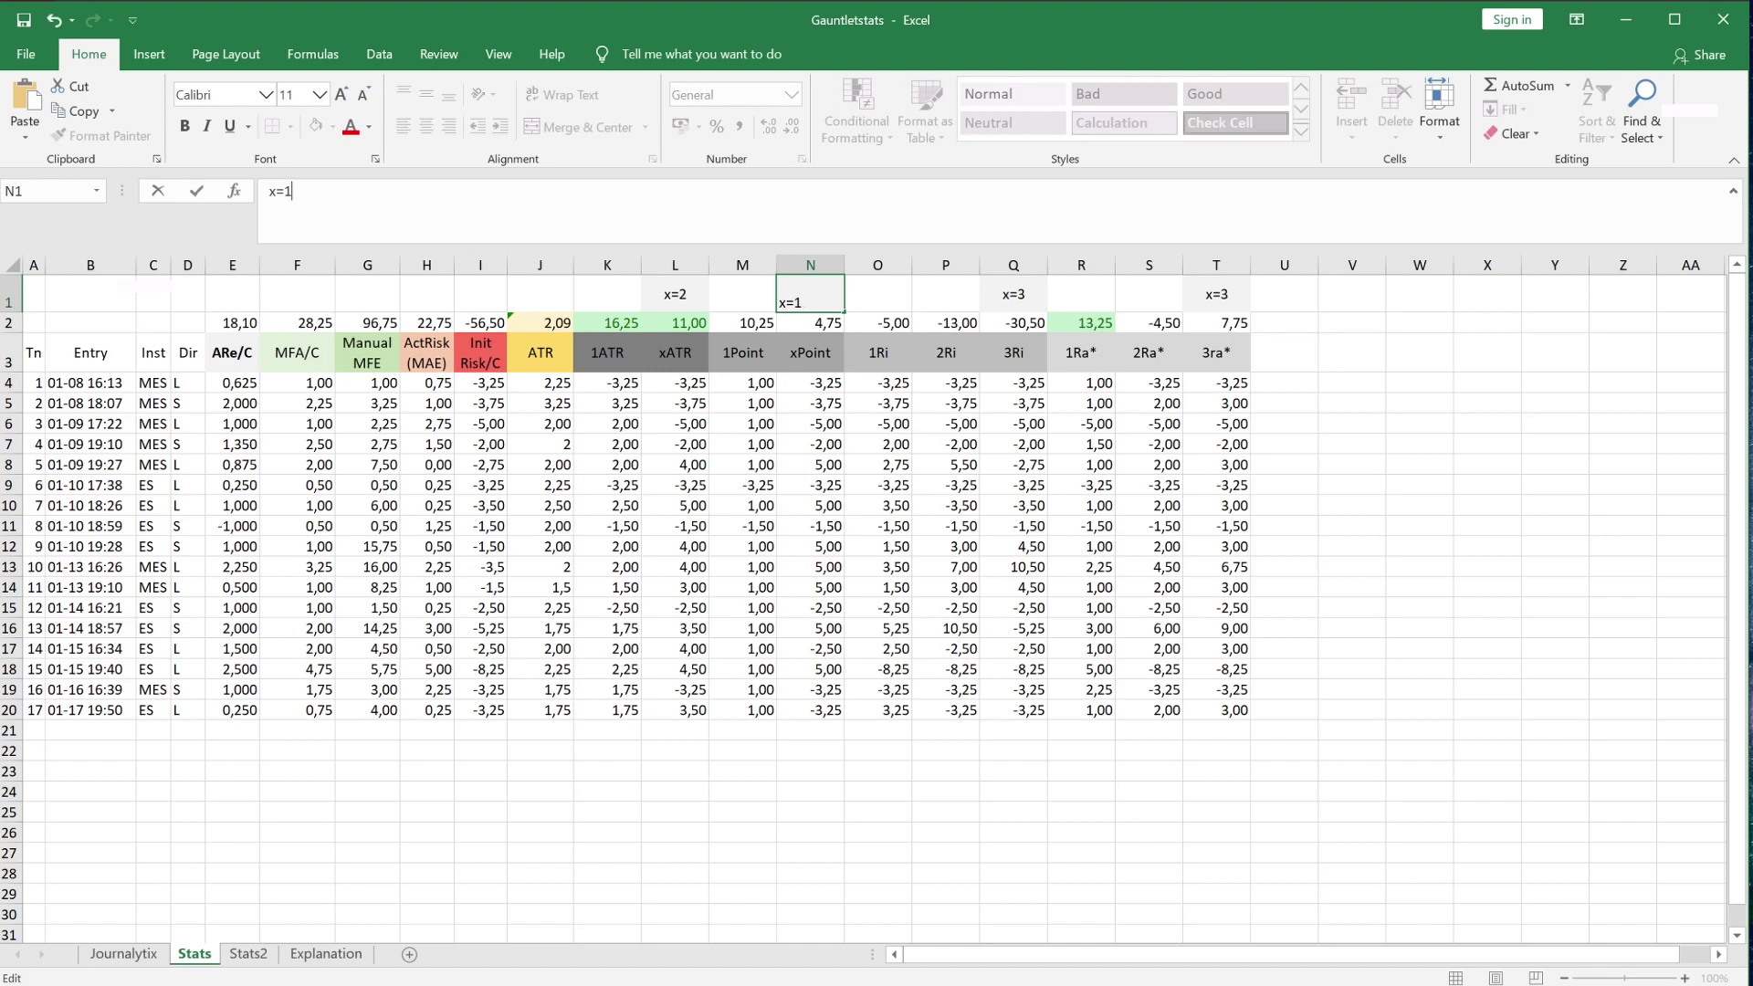
pyautogui.press('Return')
# - Check the 1Ri total and compare the 1Ri column with the 1Ra* column
pyautogui.click(909, 326)
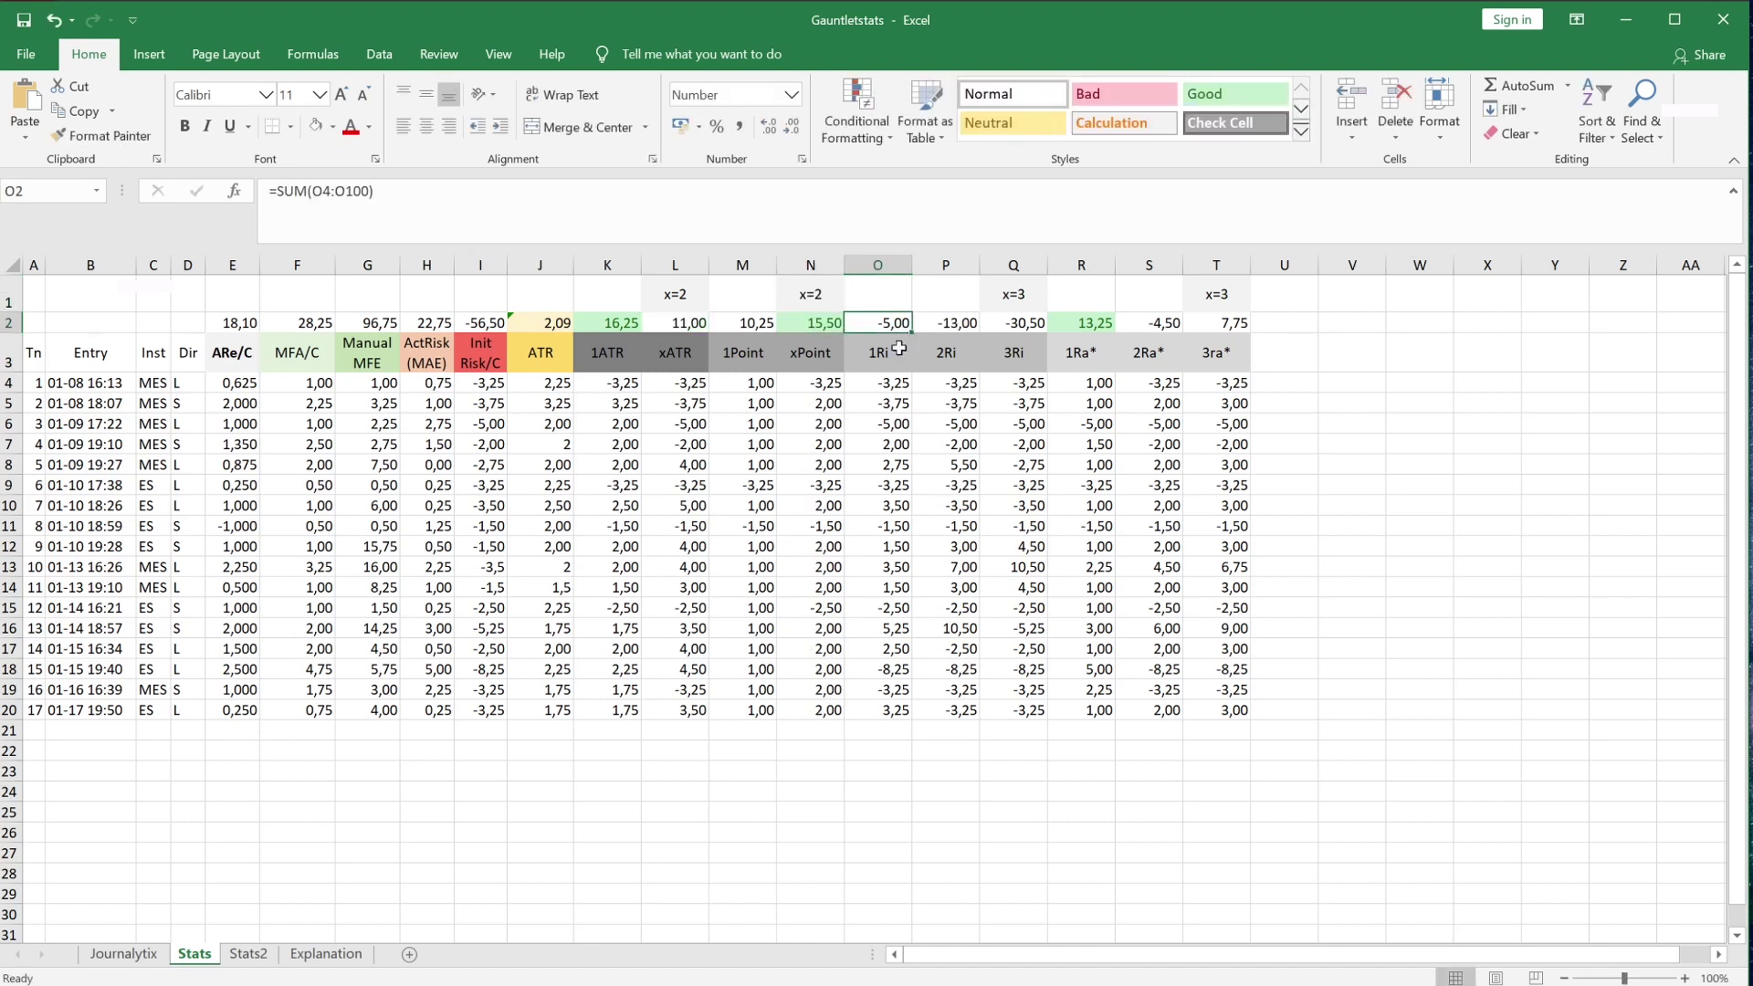
pyautogui.click(895, 354)
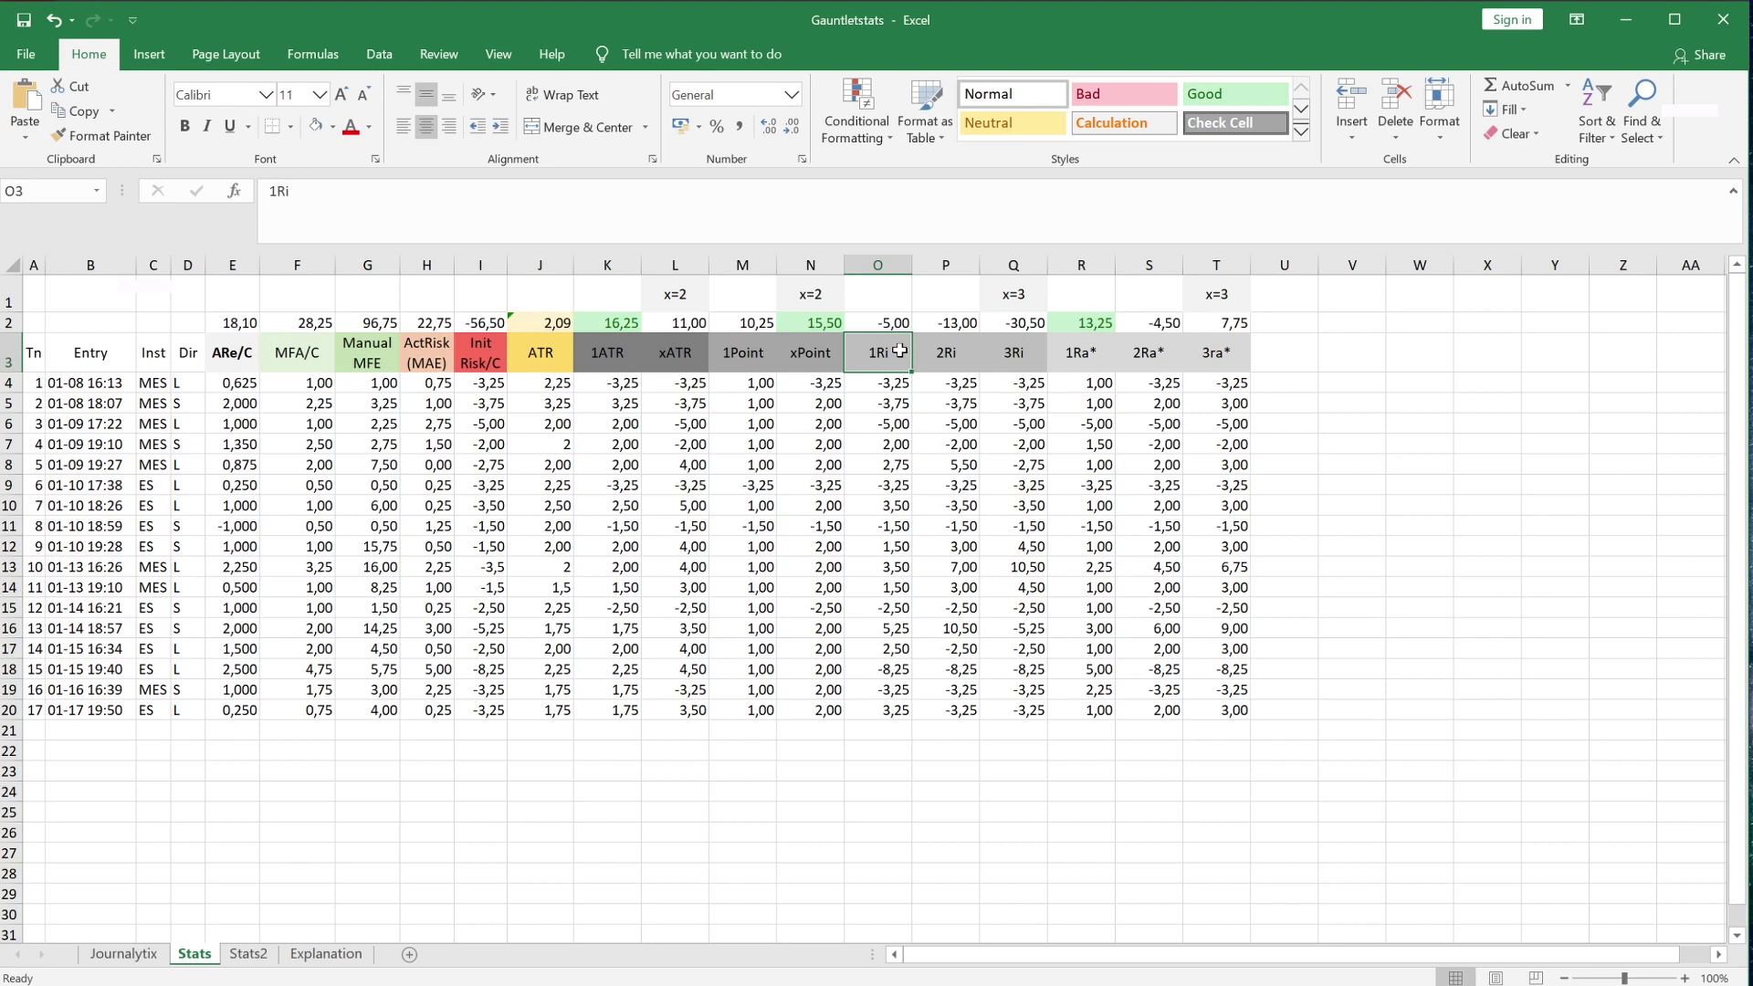
pyautogui.click(1090, 351)
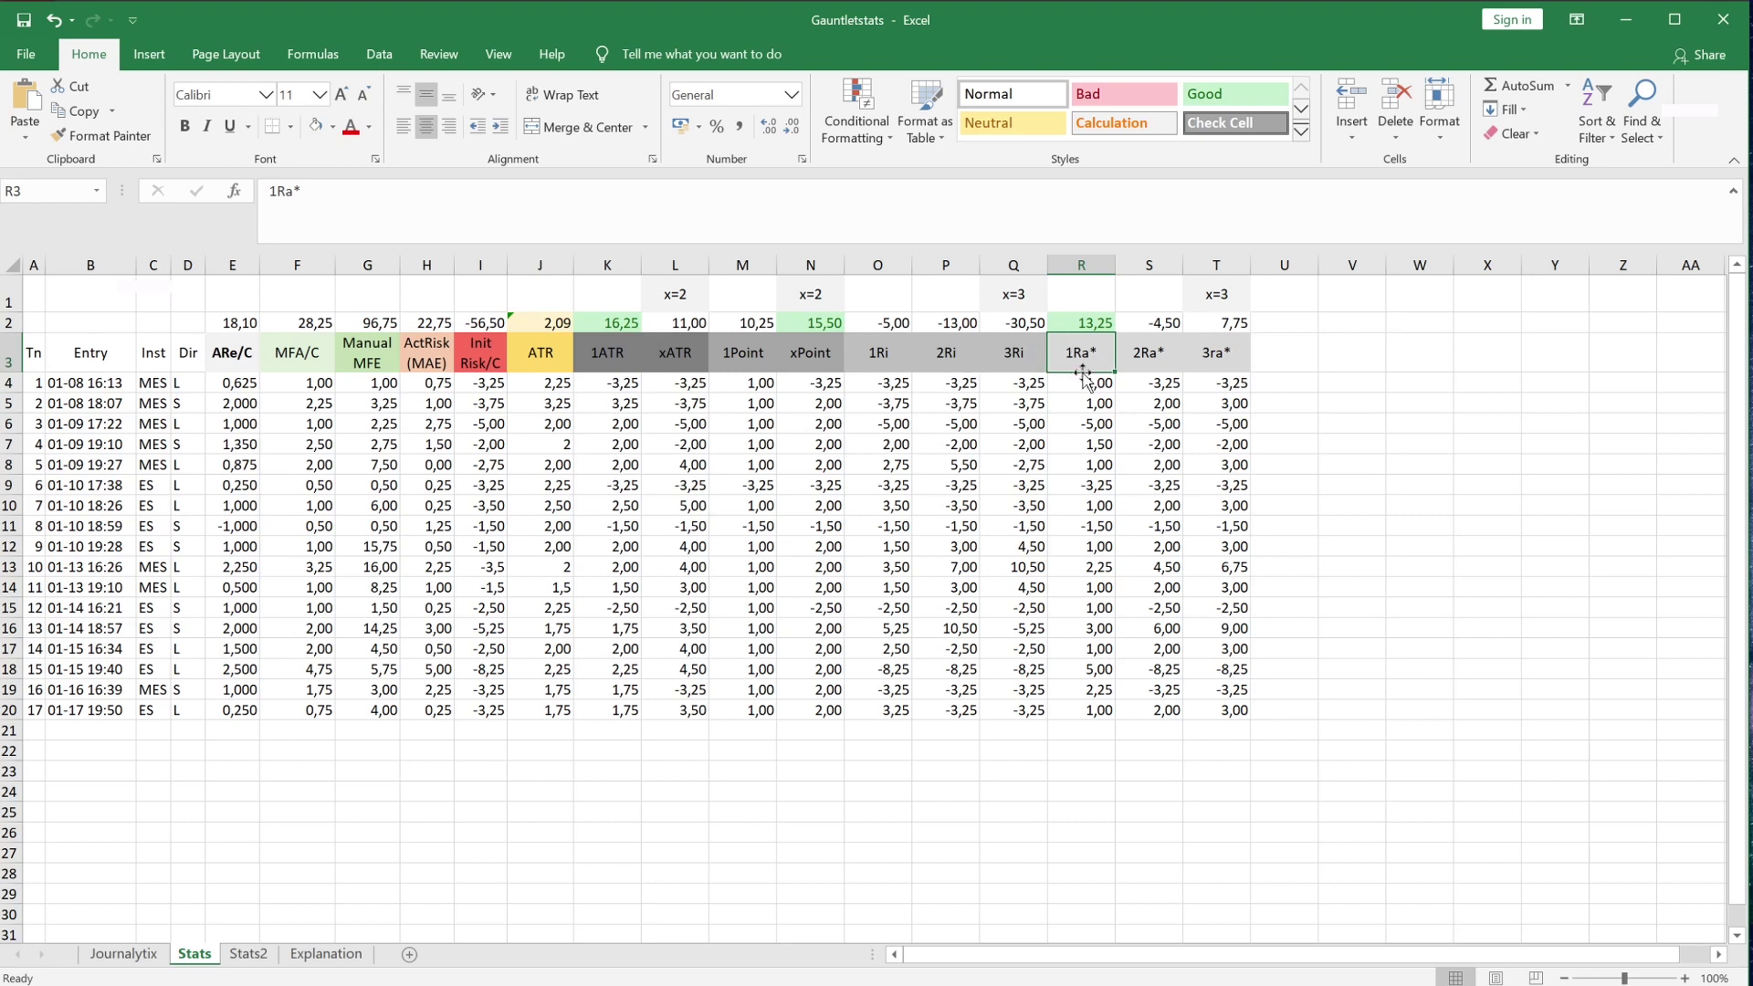
pyautogui.click(879, 426)
# - Compare the row 2 totals from 1ATR through 3ra*, checking the 1ATR and xPoint sums and the 1ATR formula of trade 13
pyautogui.click(608, 325)
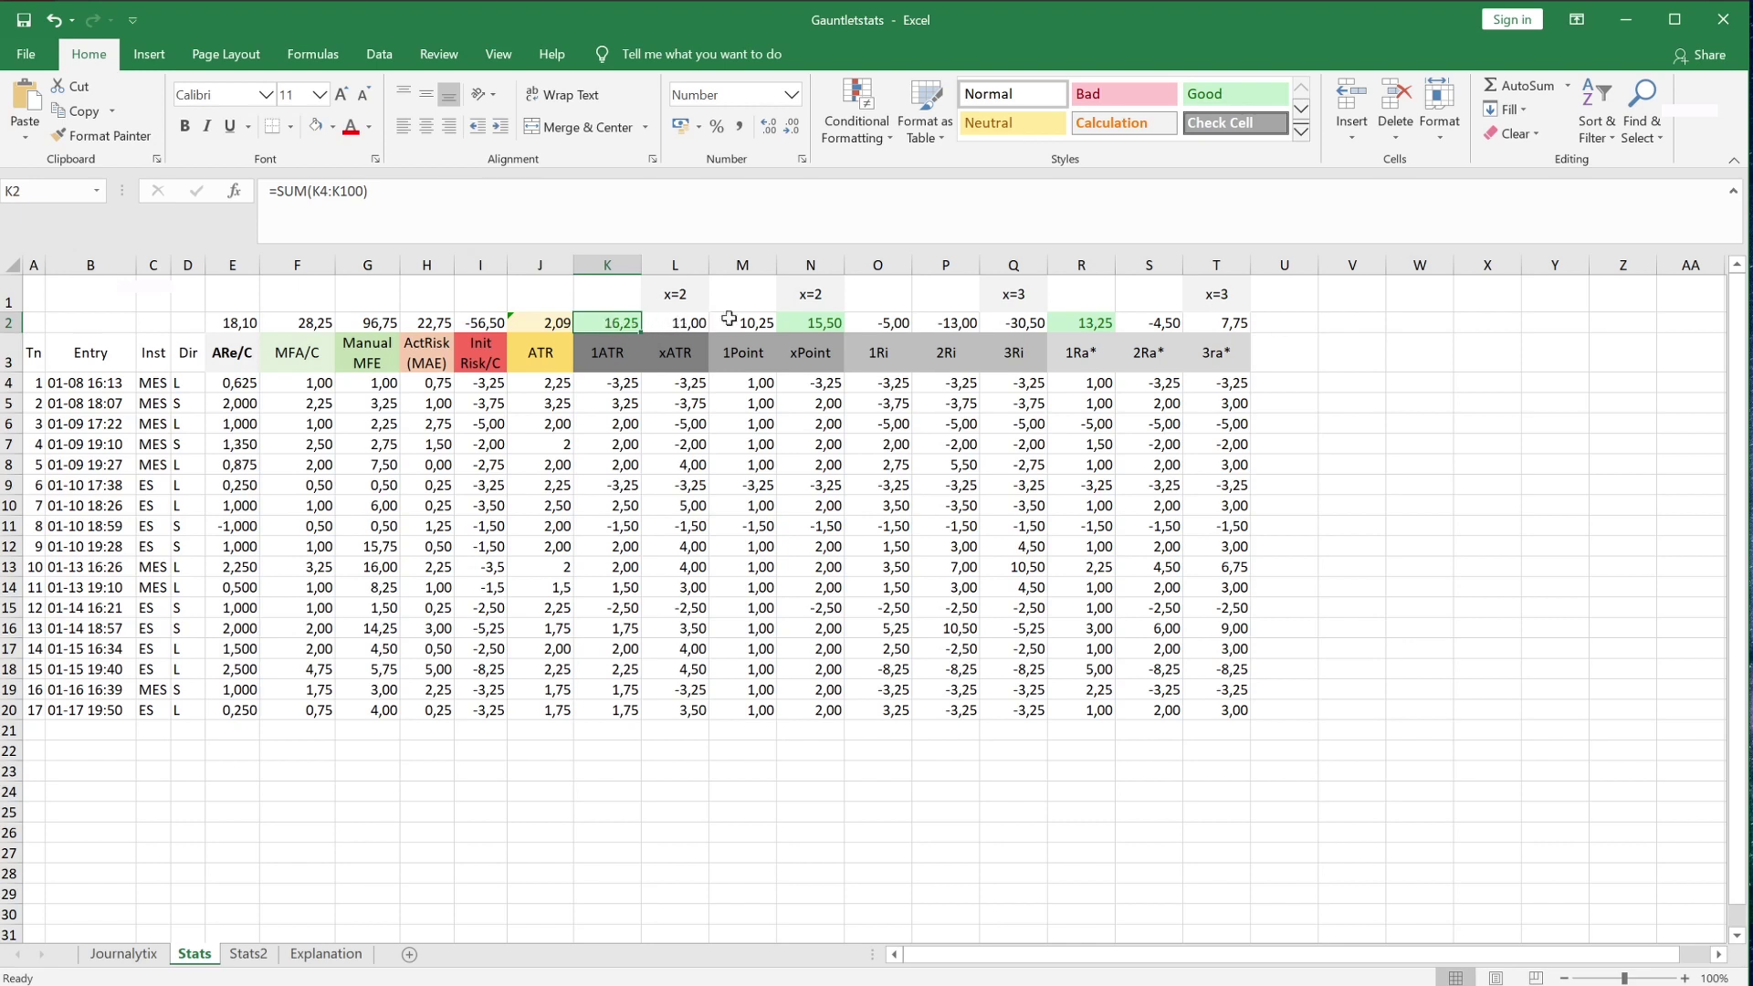
pyautogui.moveTo(1243, 323); pyautogui.dragTo(617, 322)
pyautogui.click(614, 320)
pyautogui.click(602, 629)
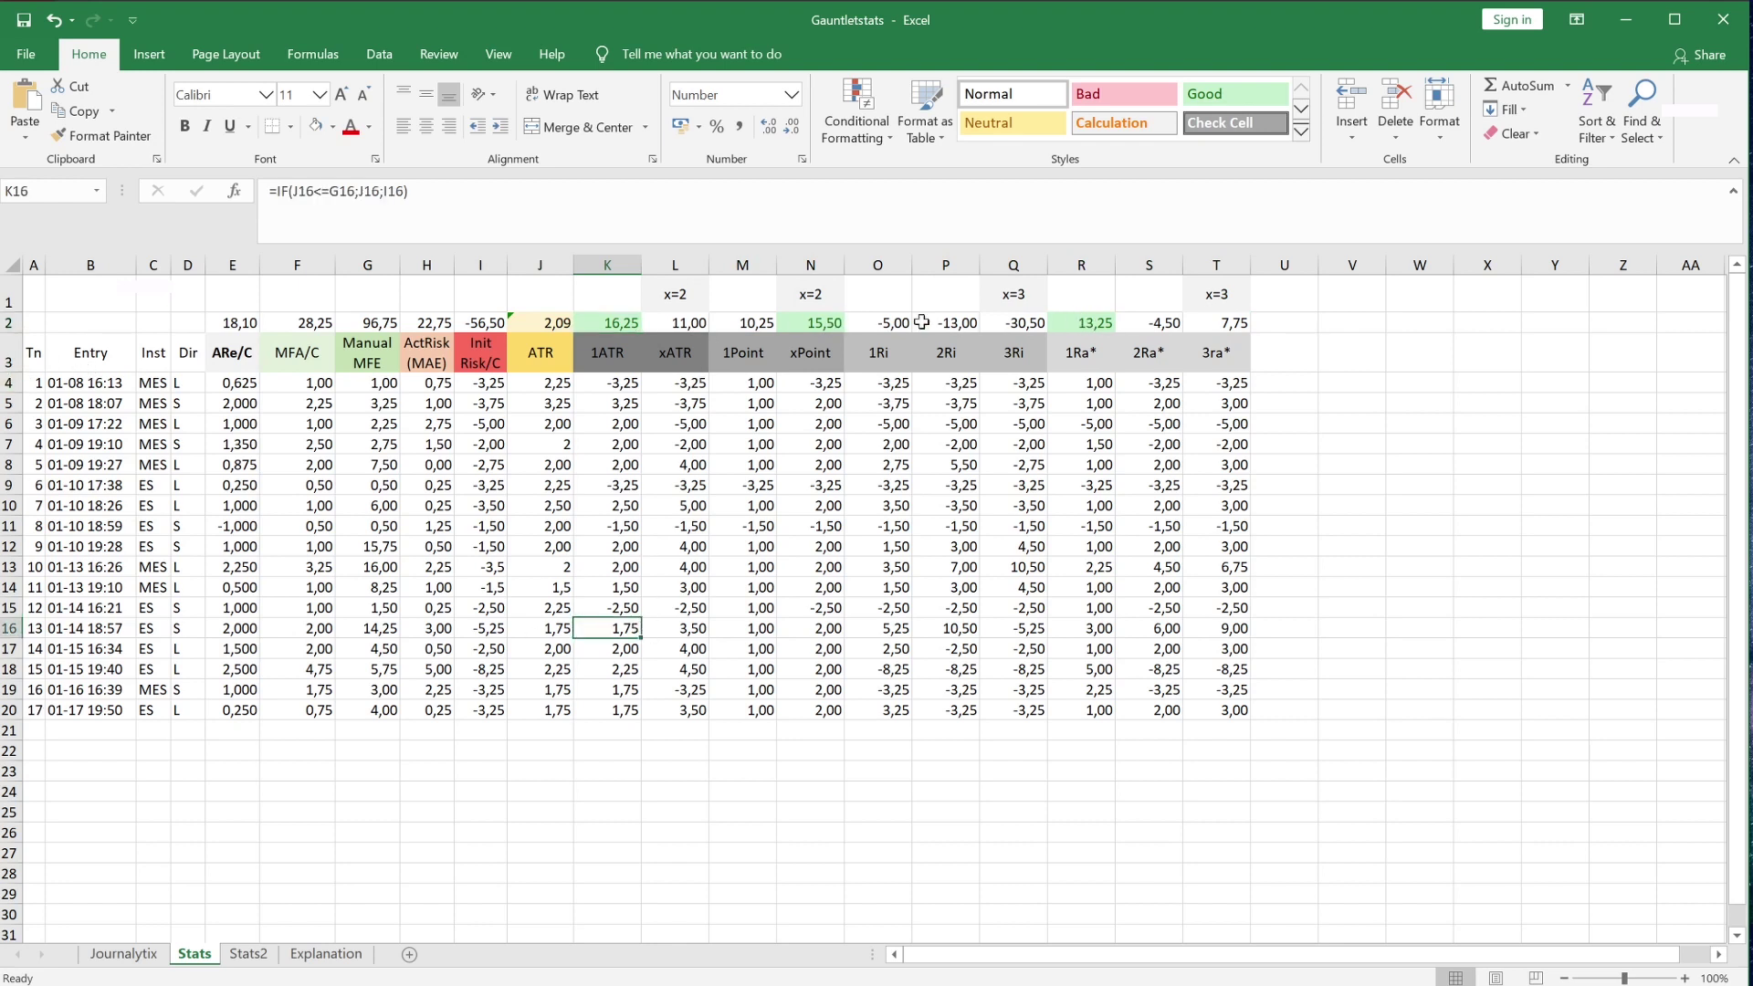
pyautogui.click(614, 321)
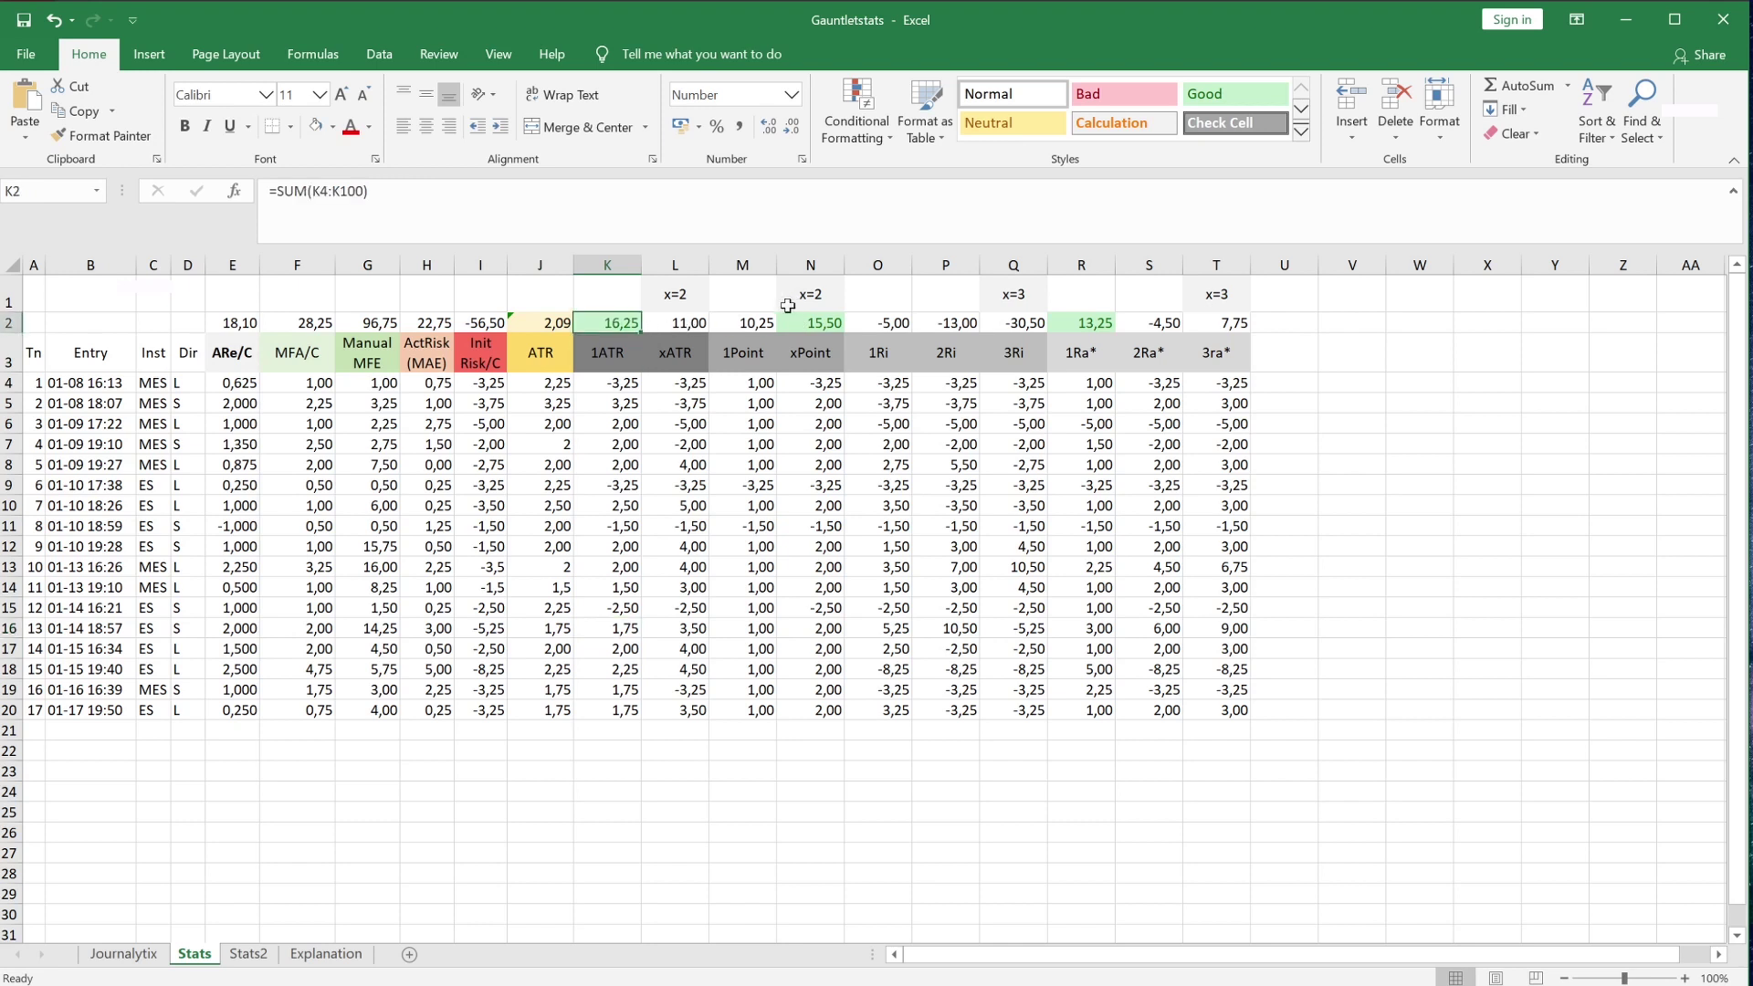
pyautogui.click(627, 348)
pyautogui.click(626, 322)
pyautogui.click(831, 325)
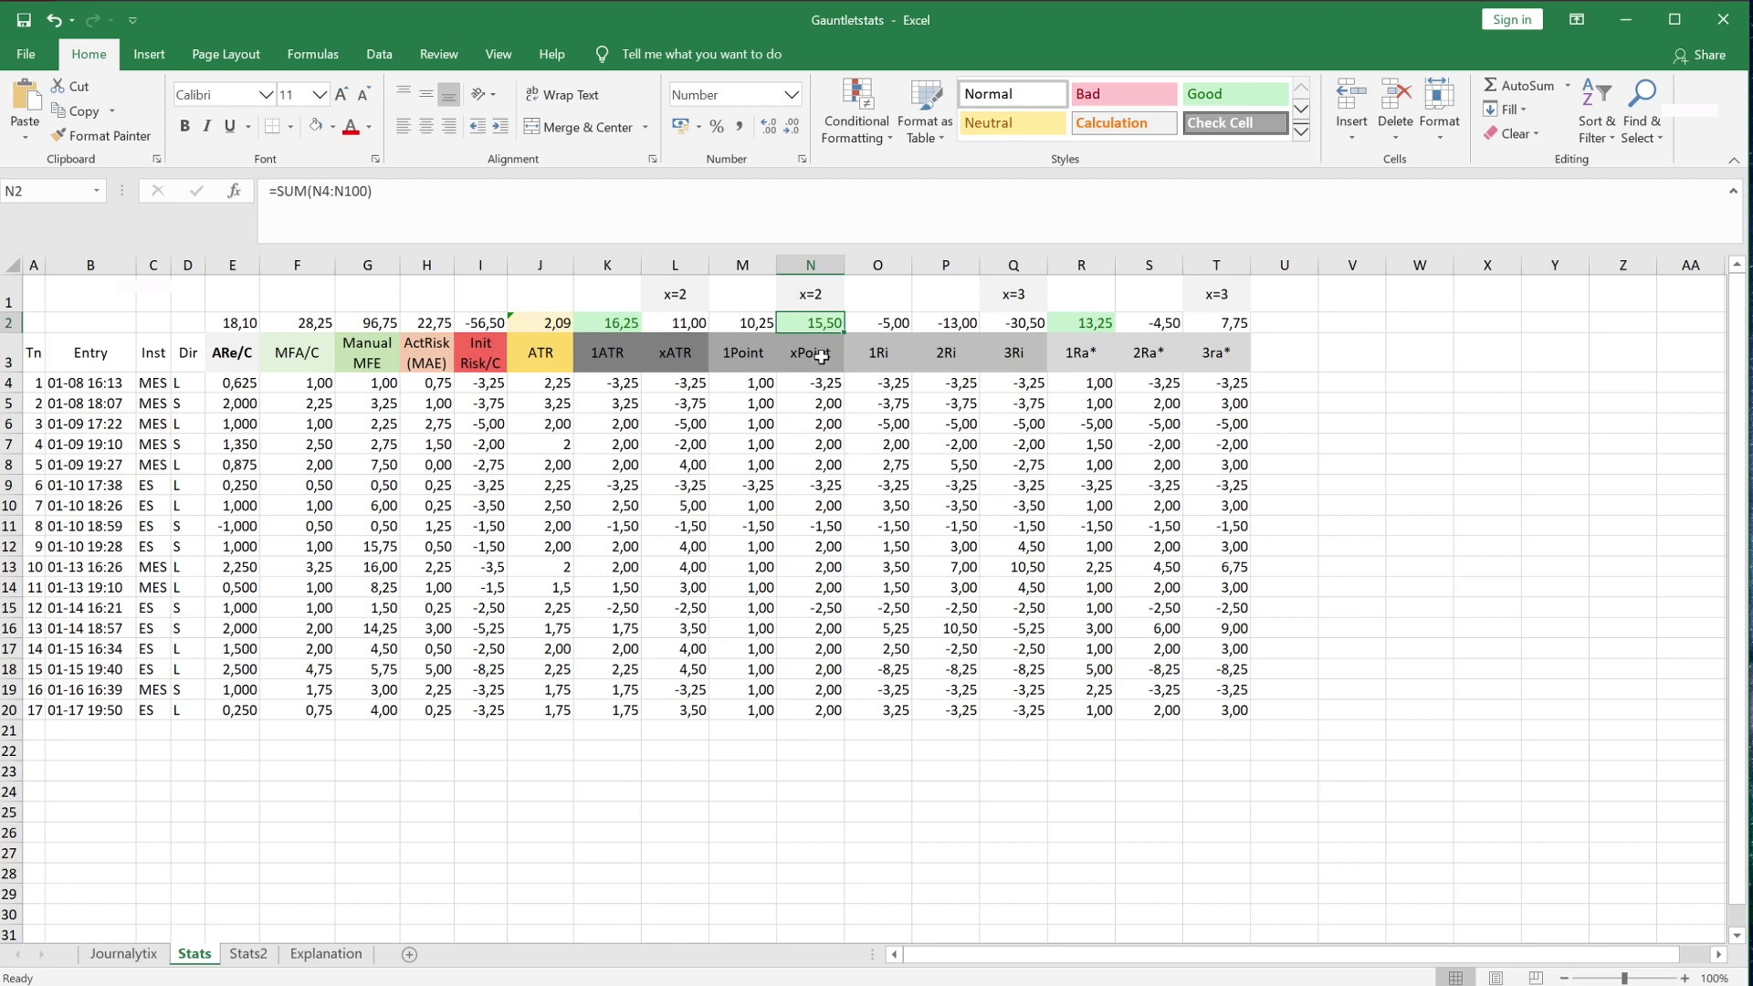
# - Inspect the 1Ra* total, the 1Ra* formula of trade 4 and the column heading
pyautogui.click(1081, 323)
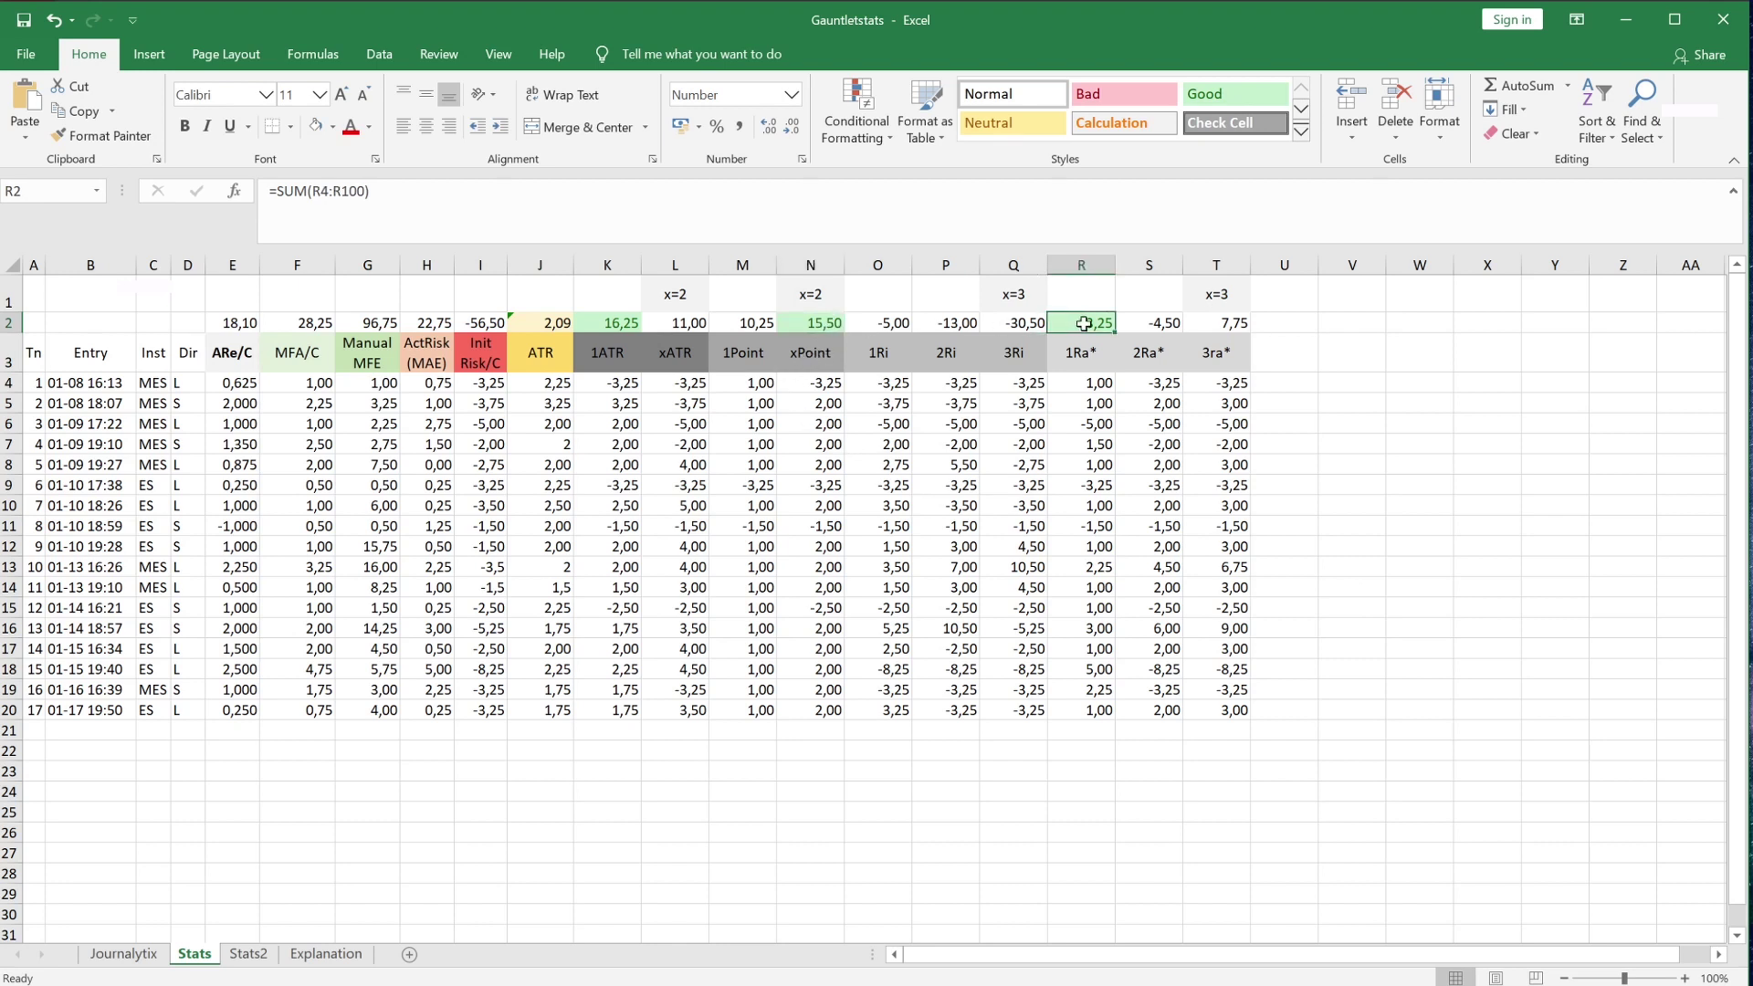
pyautogui.click(1099, 442)
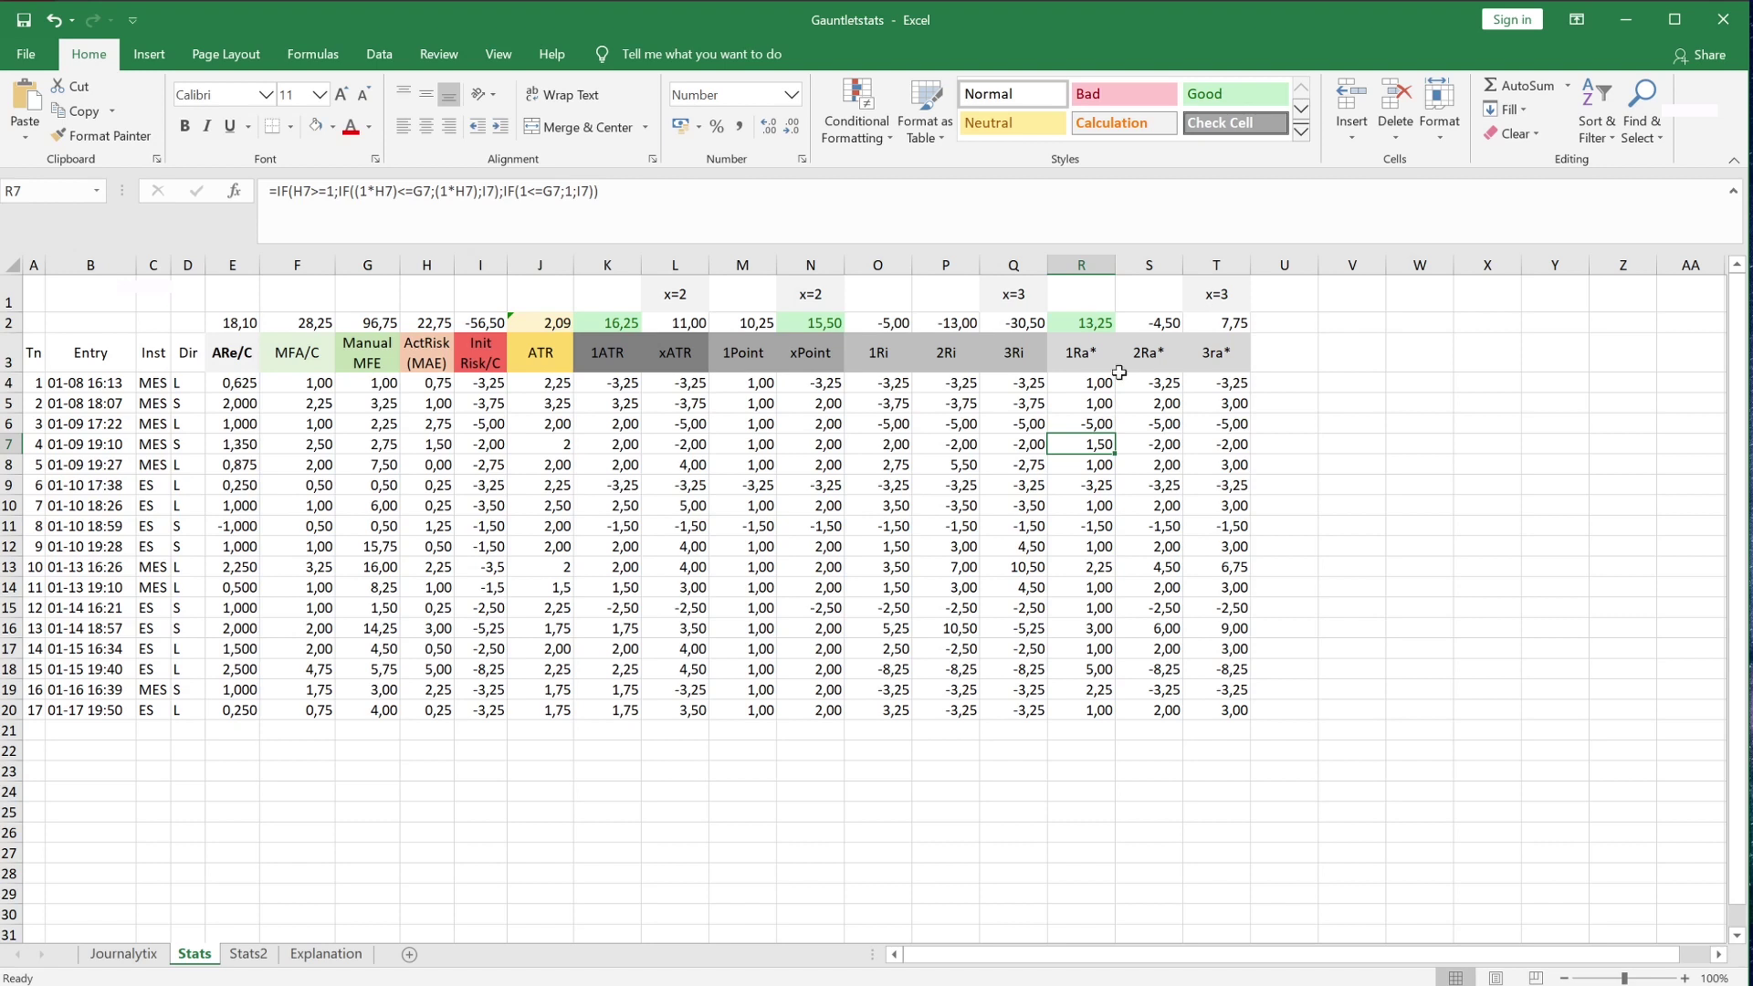
pyautogui.click(1084, 355)
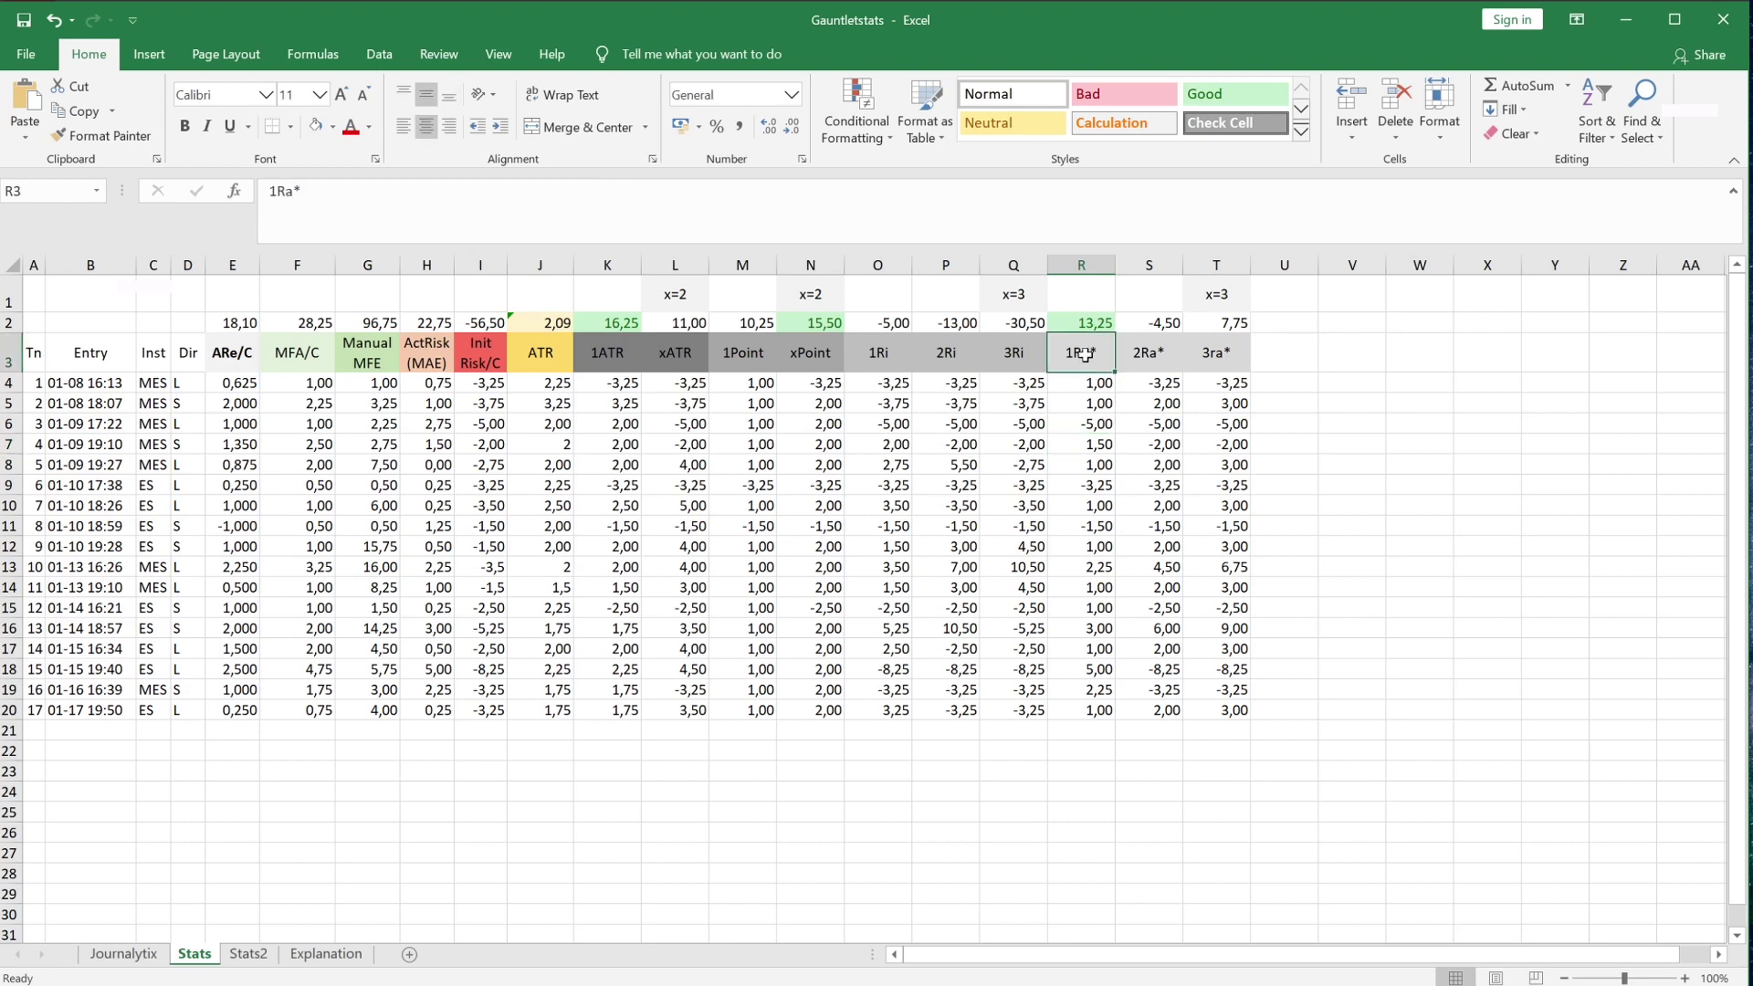
# - Examine the 3Ri results of trades 2 to 7, plus the 3Ri and 1Point formulas of trade 10
pyautogui.click(1009, 357)
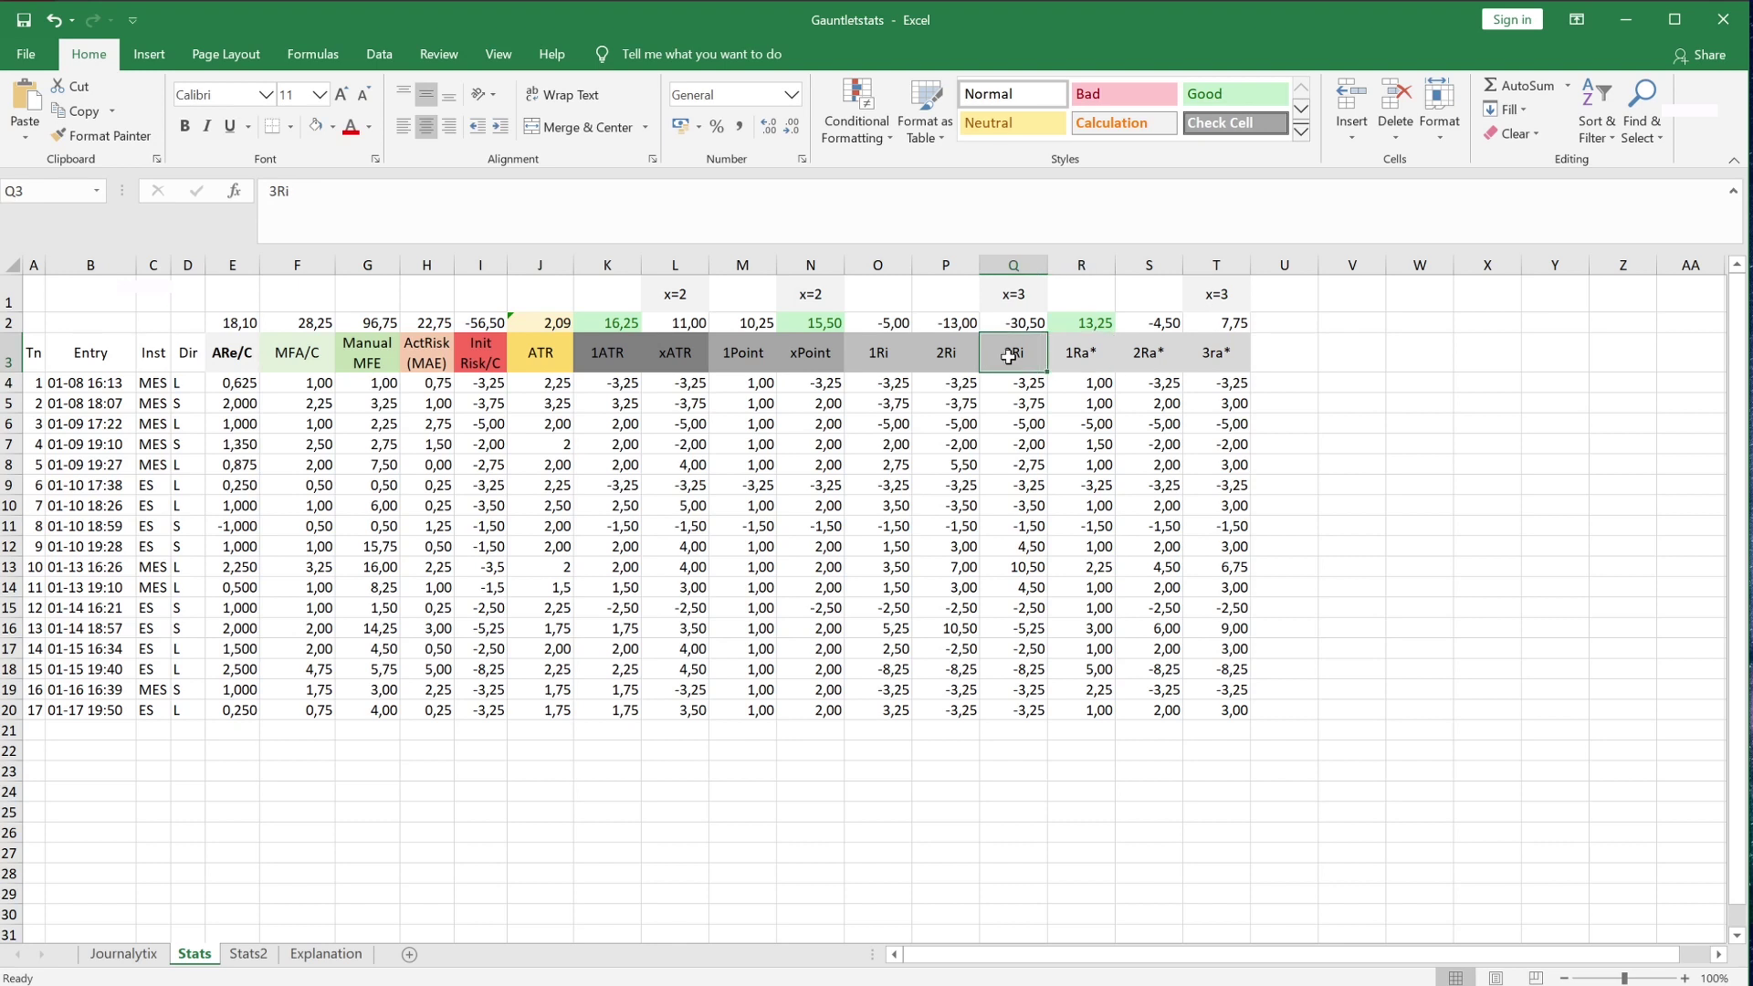
pyautogui.moveTo(1023, 403); pyautogui.dragTo(1028, 509)
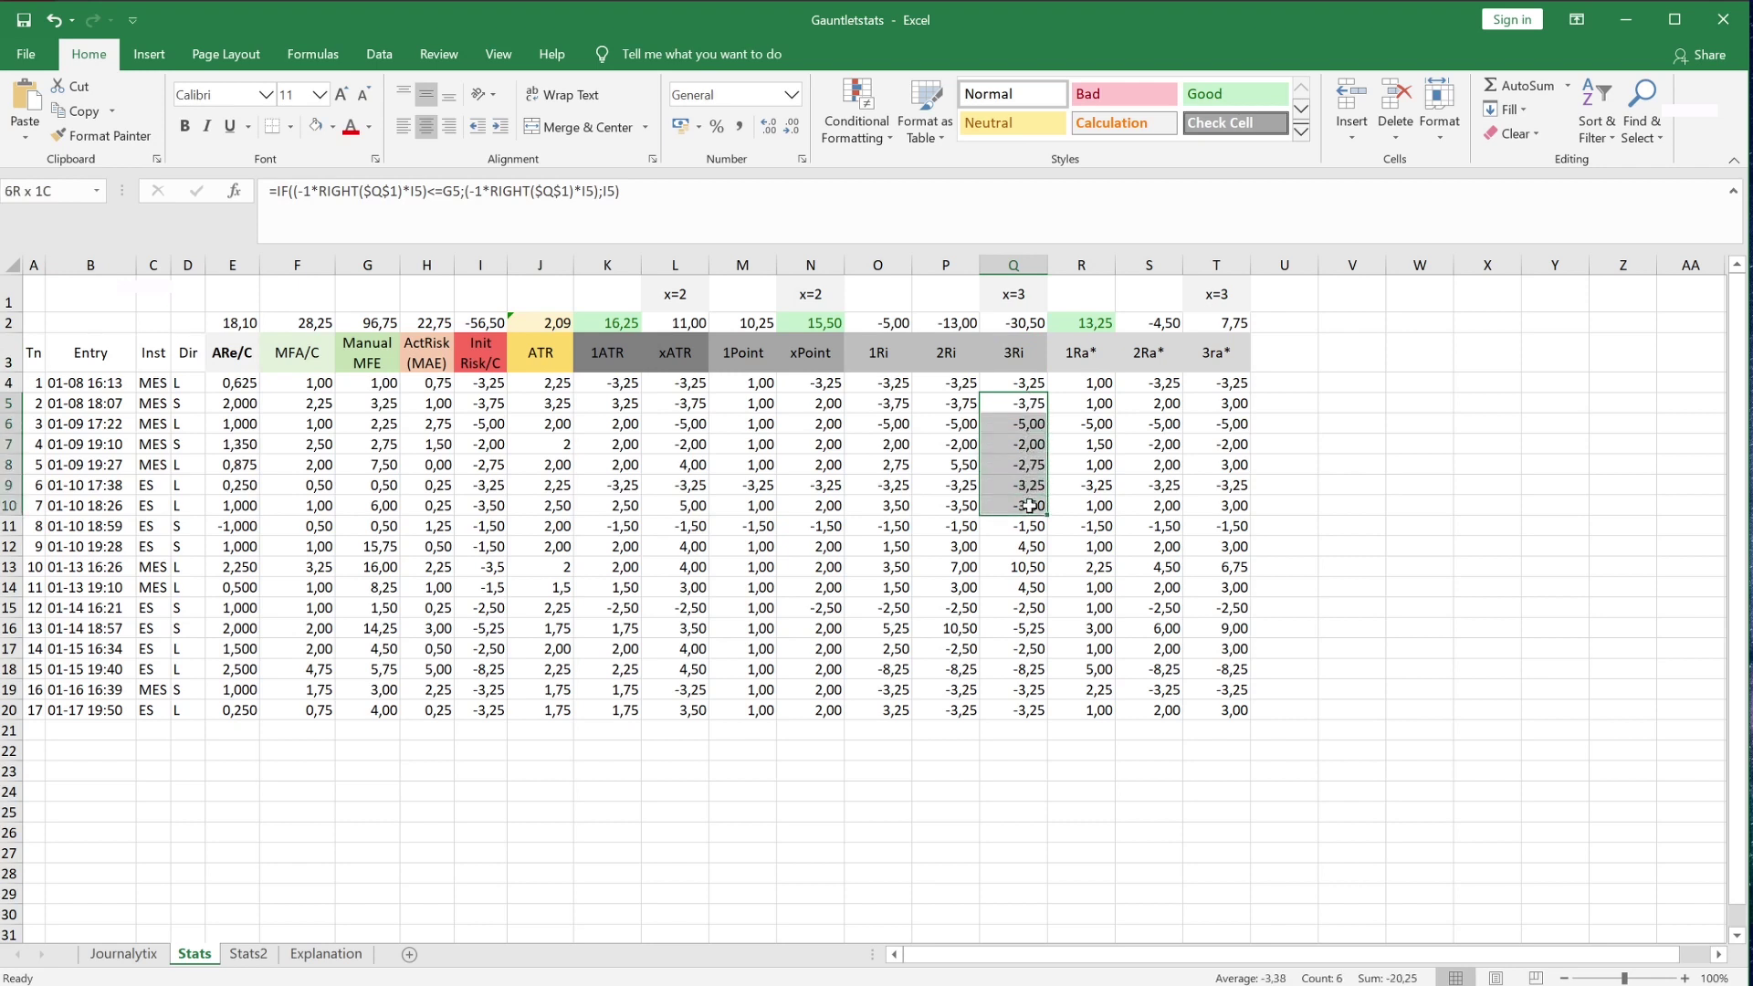
pyautogui.click(1025, 573)
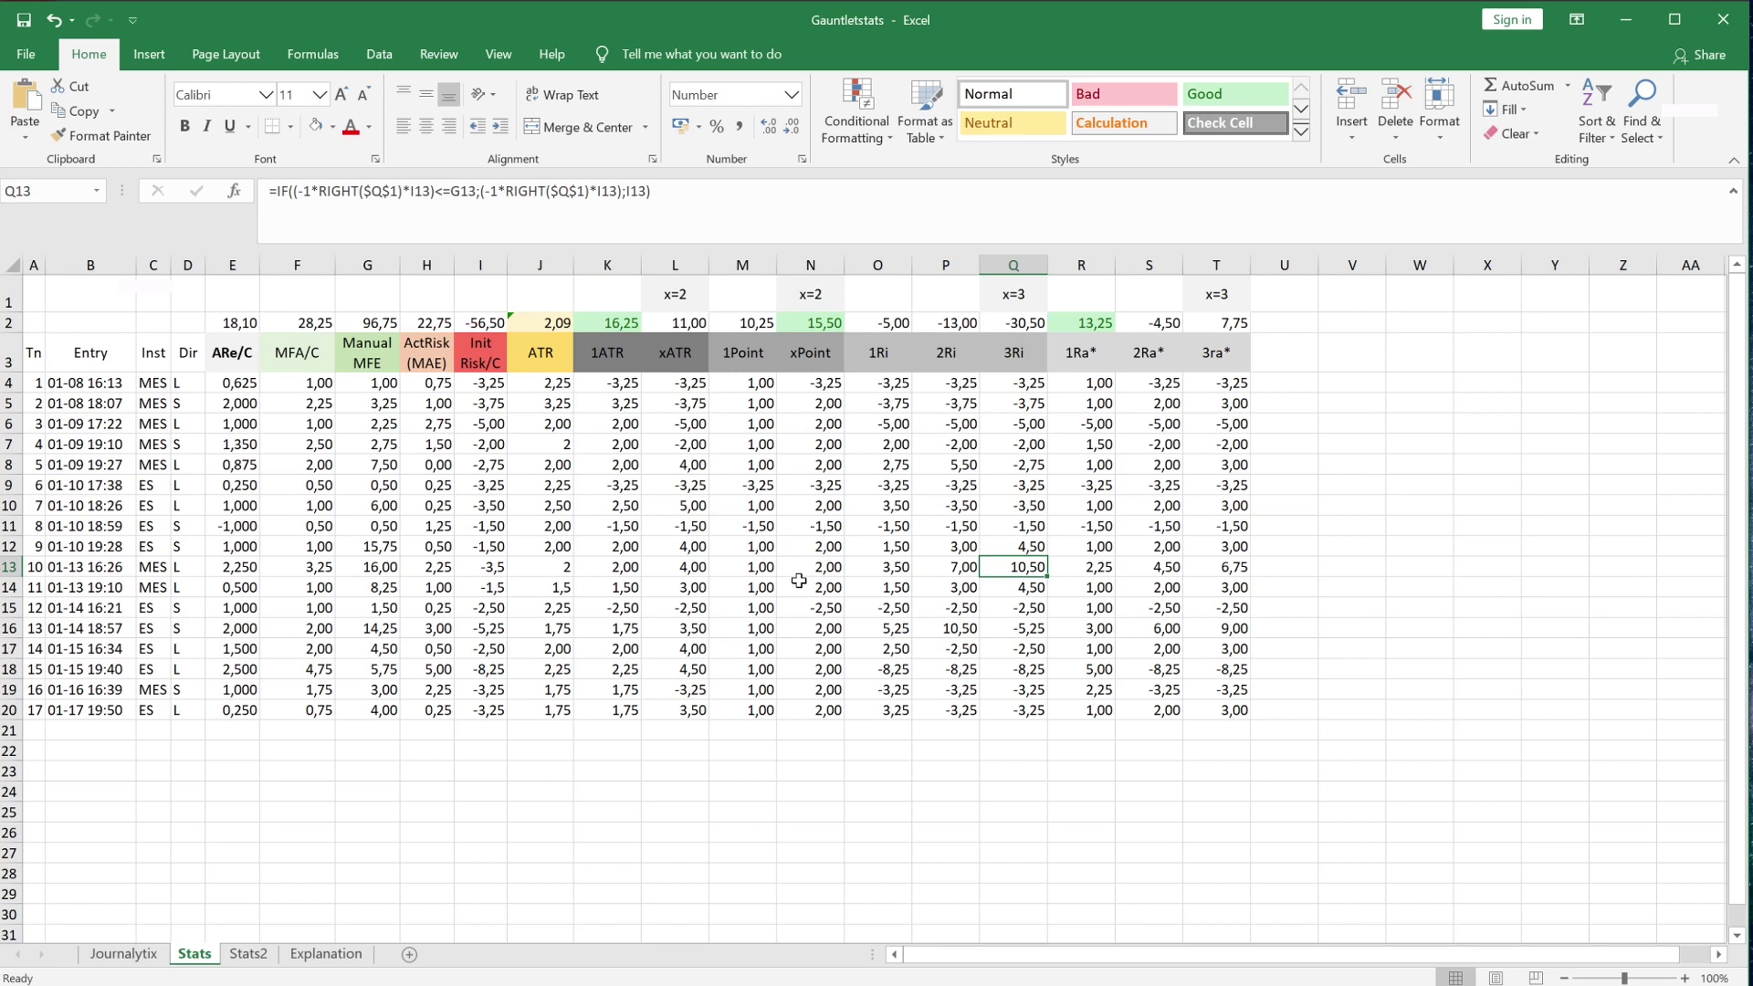
pyautogui.click(765, 572)
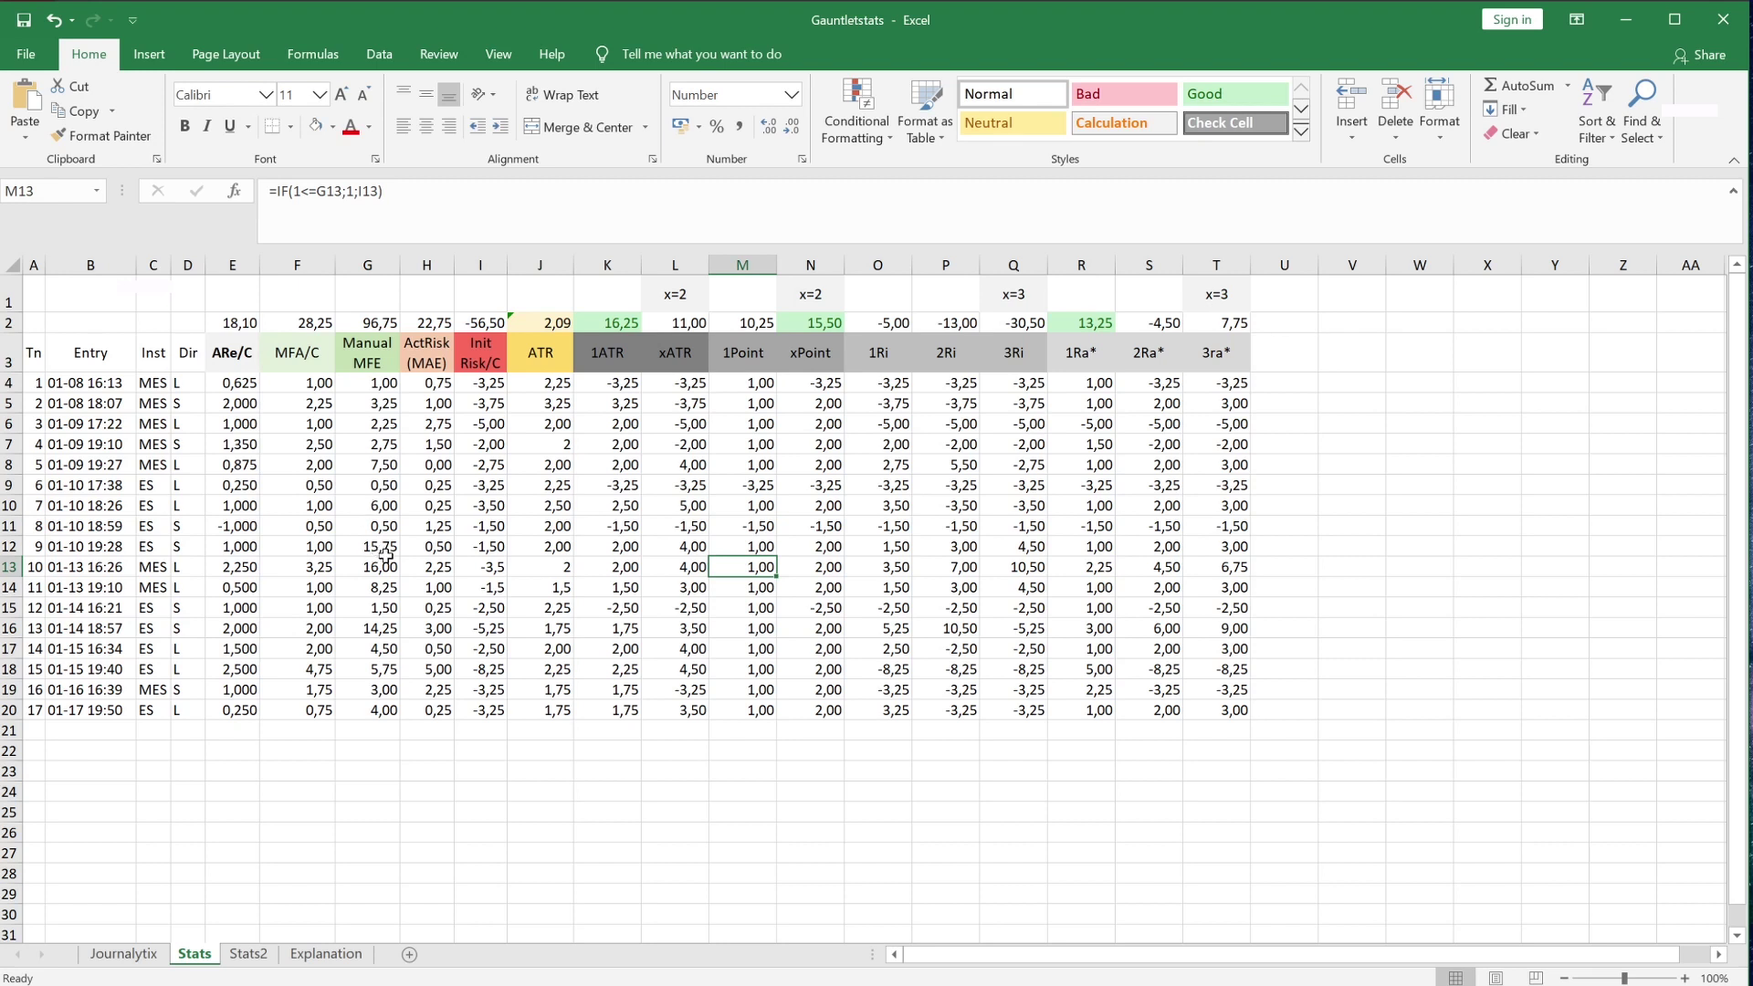
# - Inspect the ARe/C total formula and the ARe/C results of the individual trades, including trades 2, 3 and 9
pyautogui.click(247, 322)
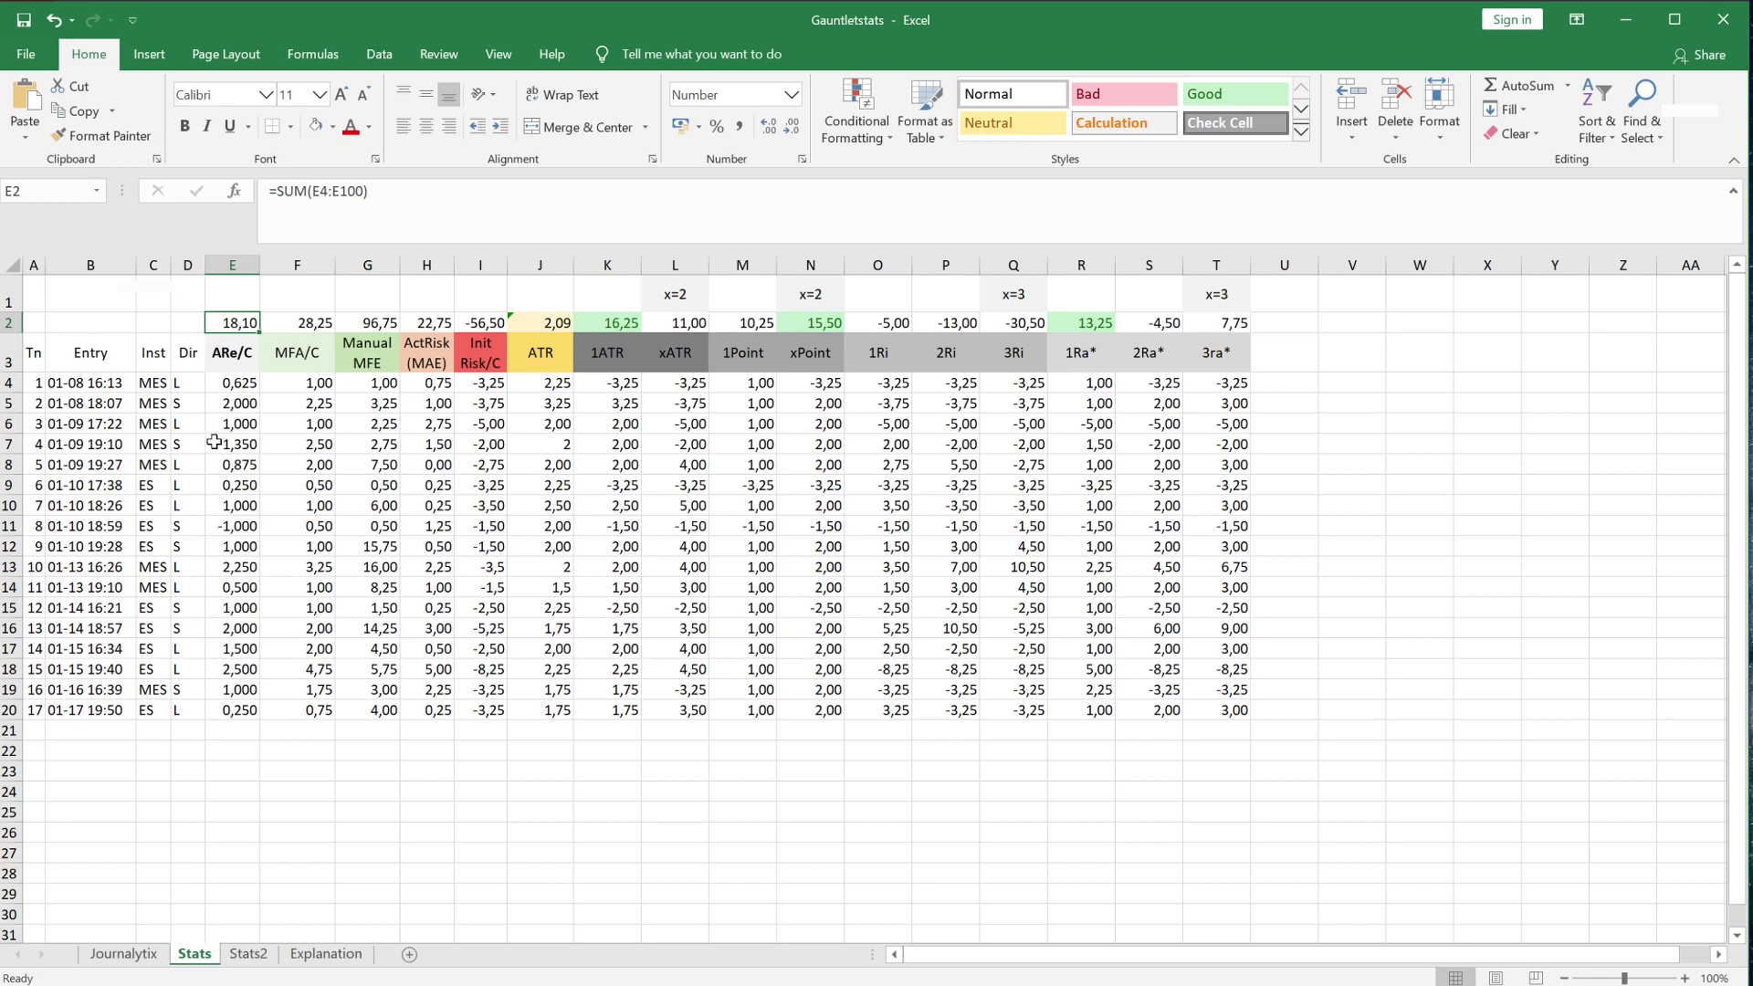
pyautogui.moveTo(232, 424); pyautogui.dragTo(236, 588)
pyautogui.click(233, 423)
pyautogui.click(233, 403)
pyautogui.click(239, 546)
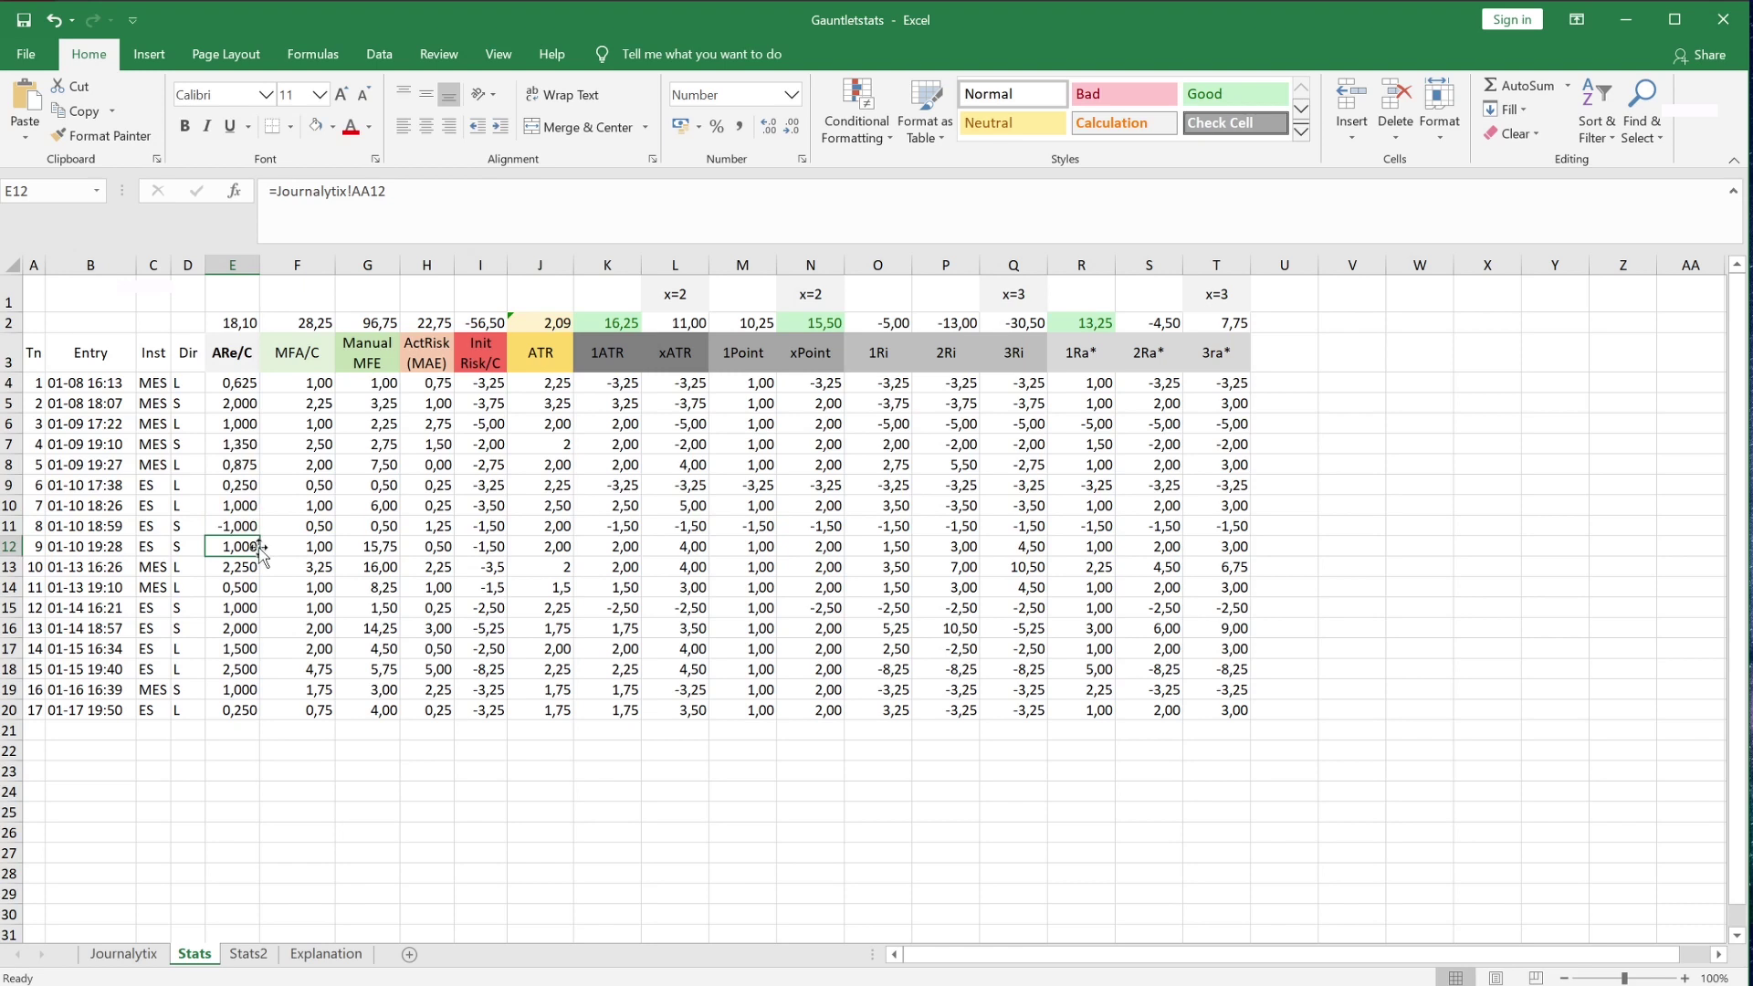
# - Examine the trade list on the Stats2 sheet, covering trade numbers, the entry of trade 13, instruments and the maximum position of trade 1
pyautogui.click(248, 954)
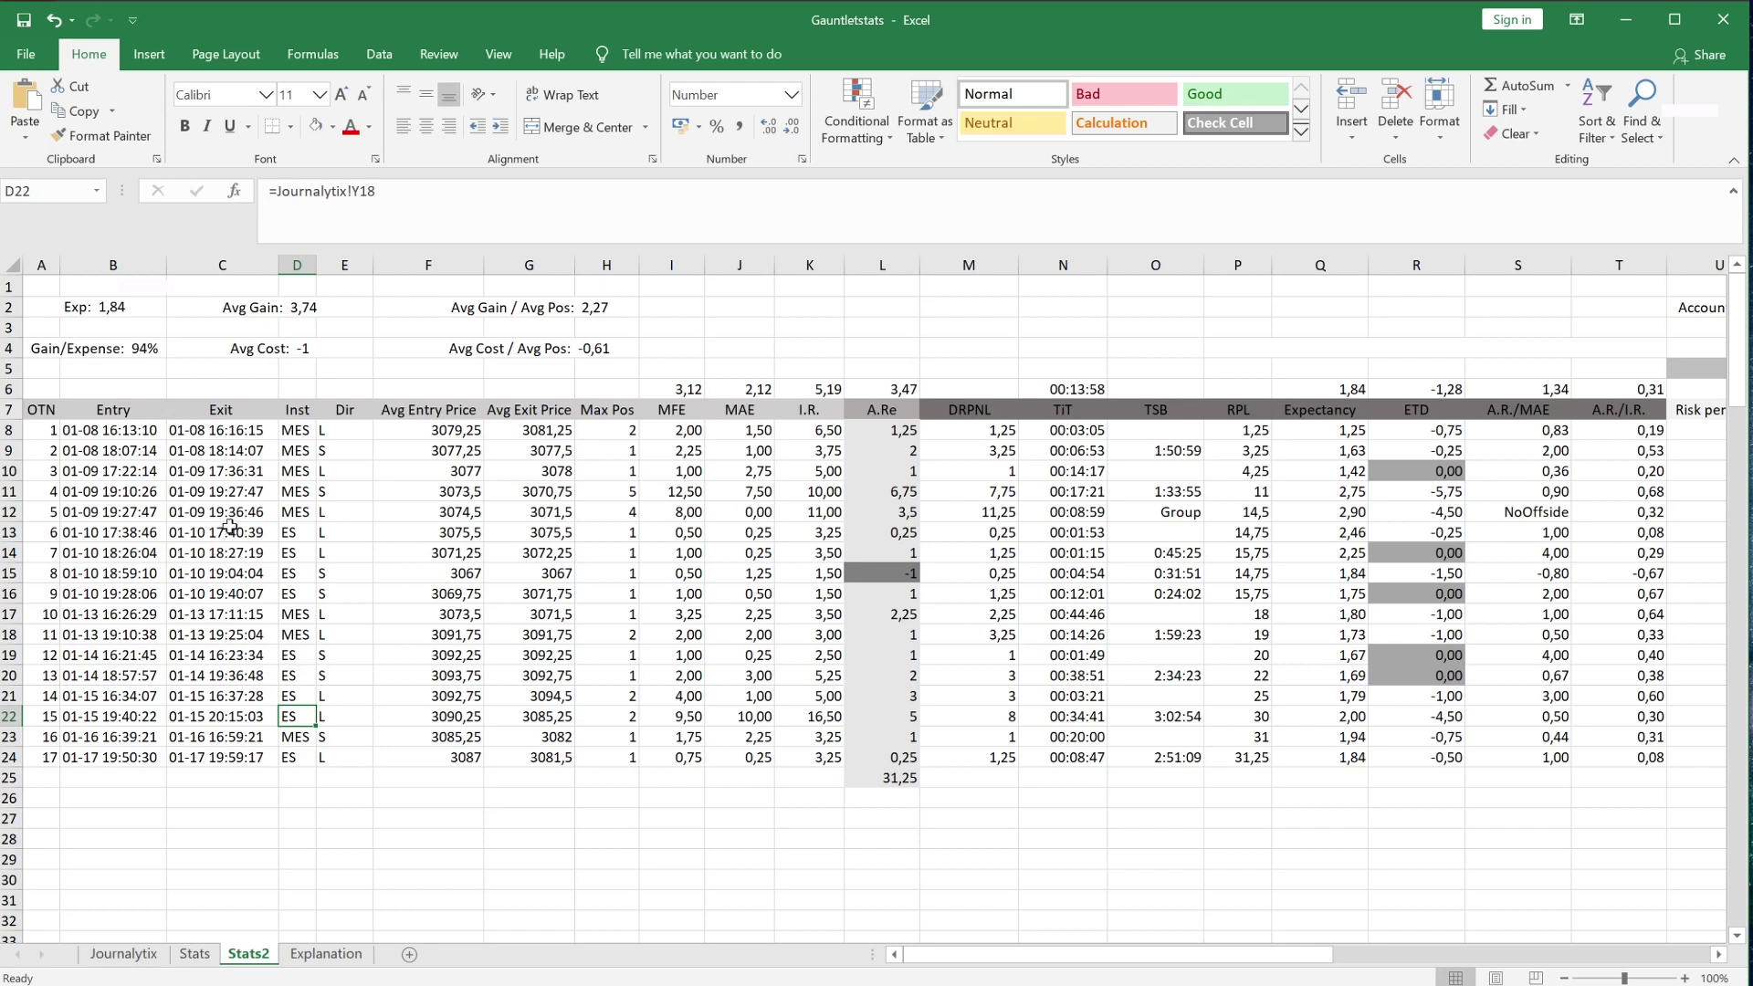
pyautogui.click(41, 430)
pyautogui.moveTo(40, 429); pyautogui.dragTo(44, 755)
pyautogui.click(120, 677)
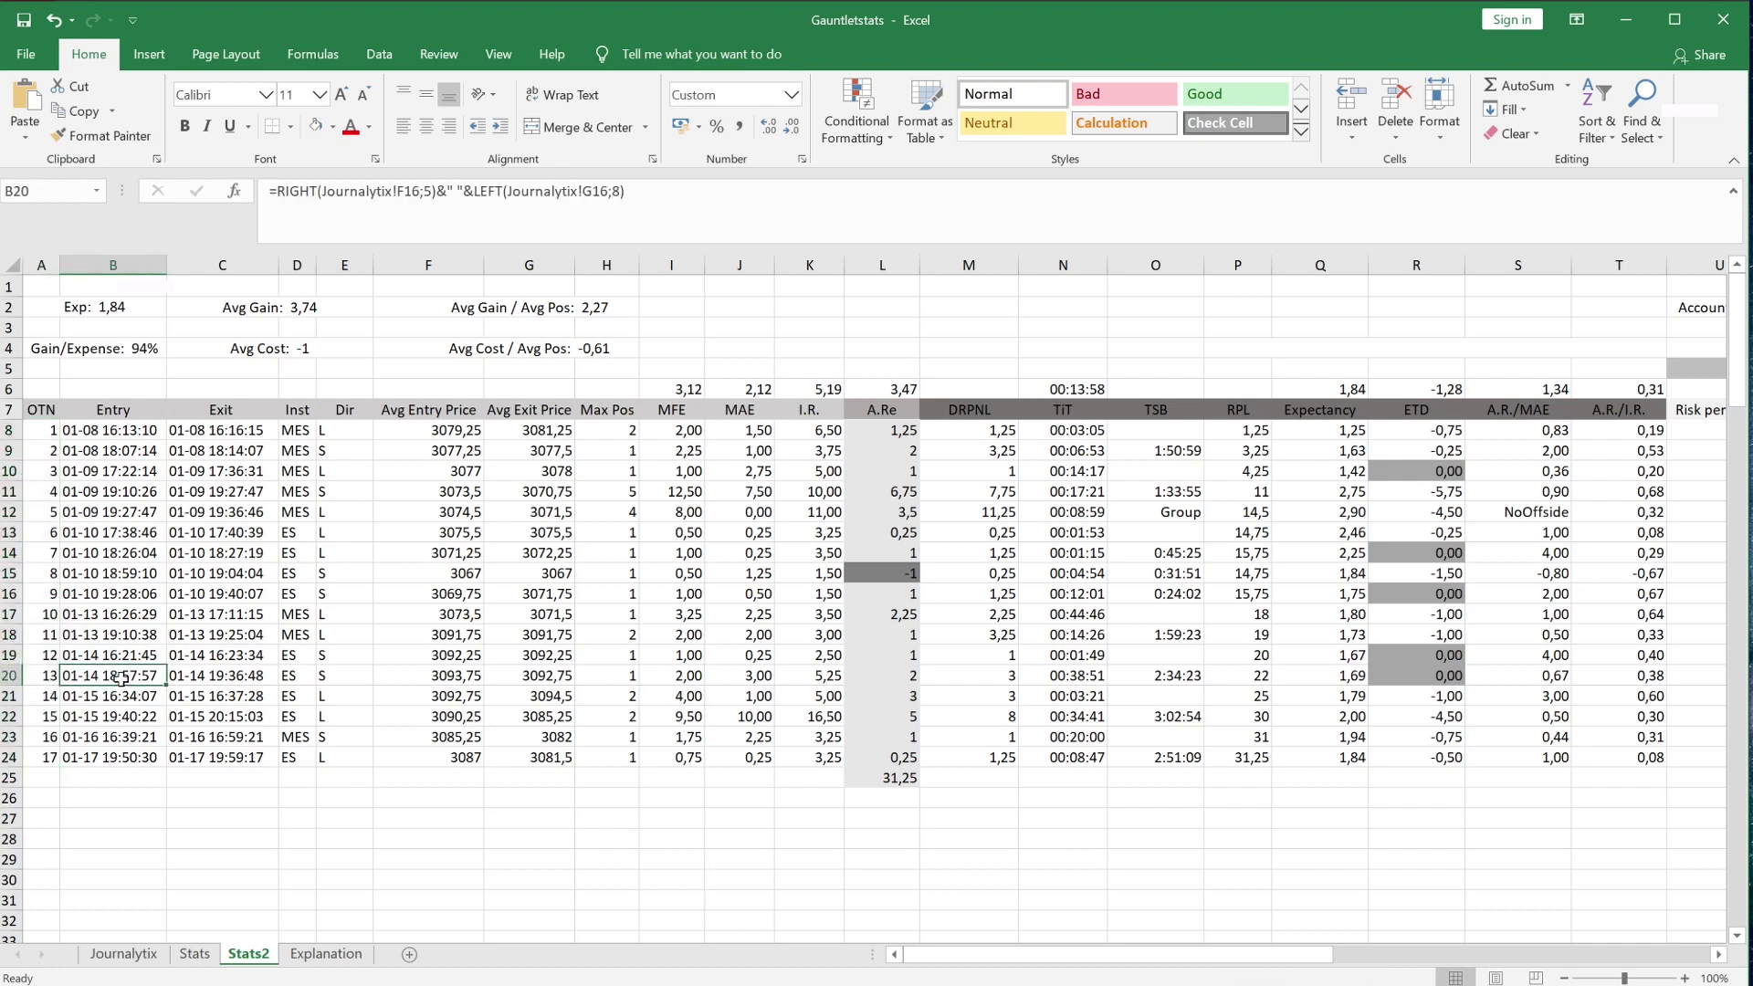
pyautogui.moveTo(311, 430); pyautogui.dragTo(305, 507)
pyautogui.click(304, 550)
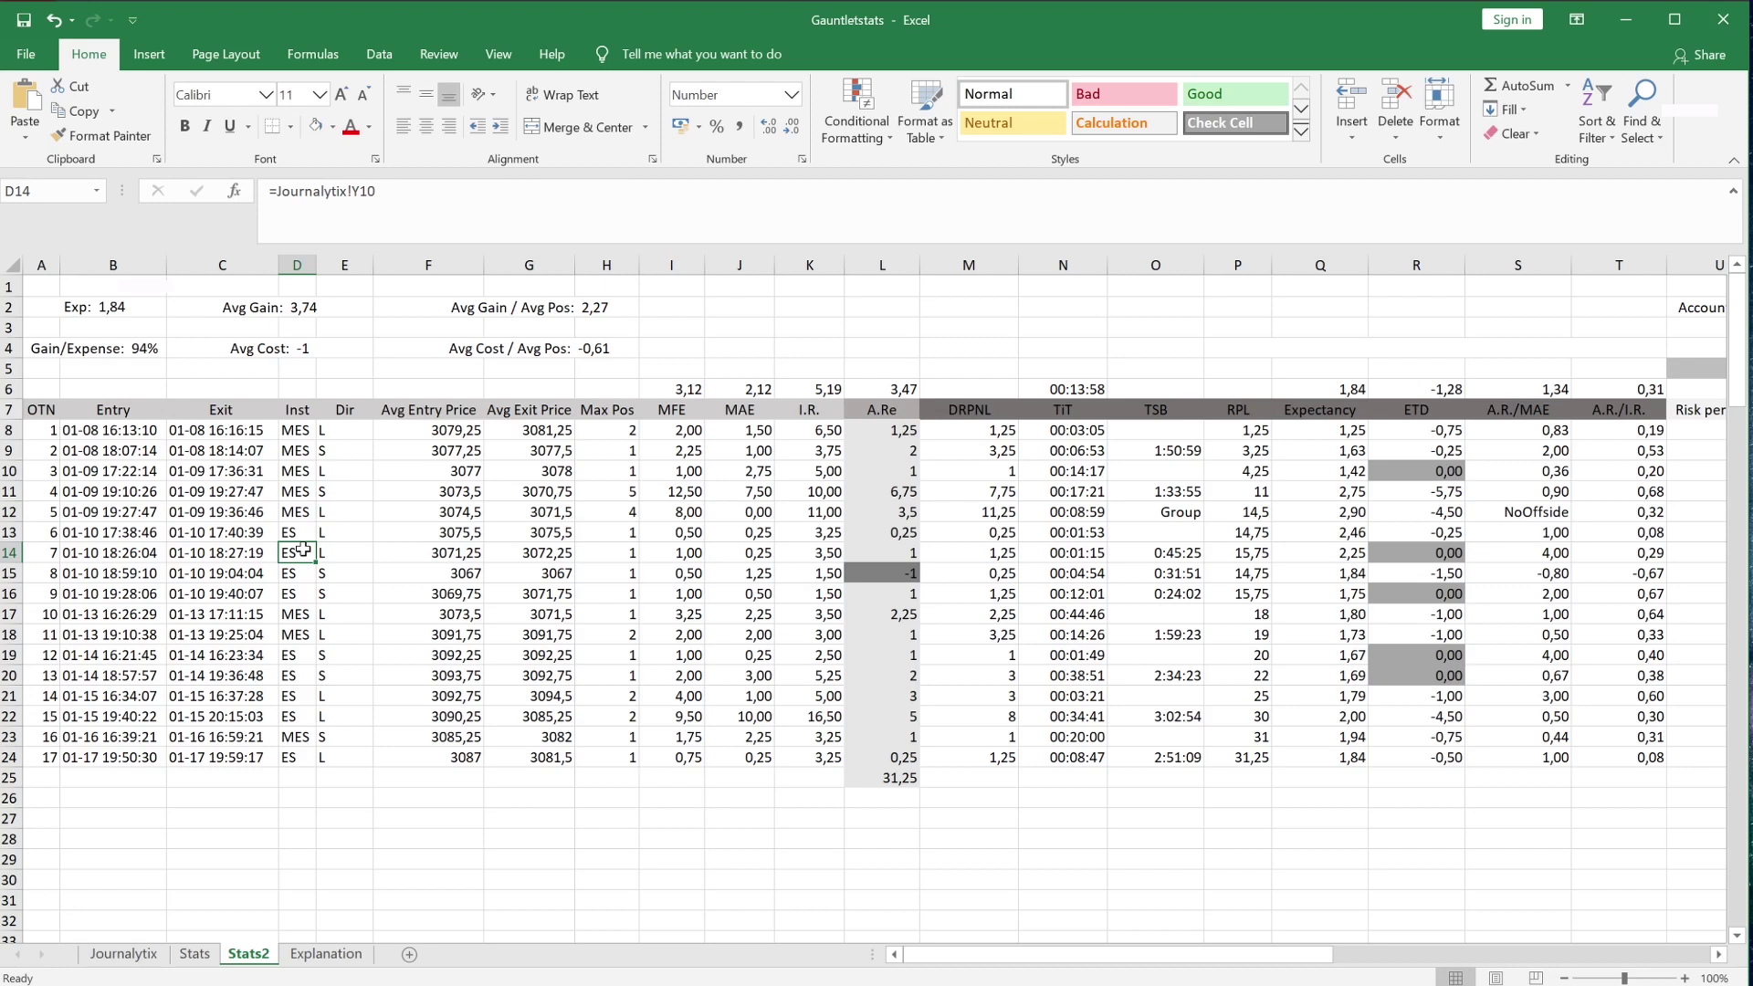
pyautogui.click(617, 431)
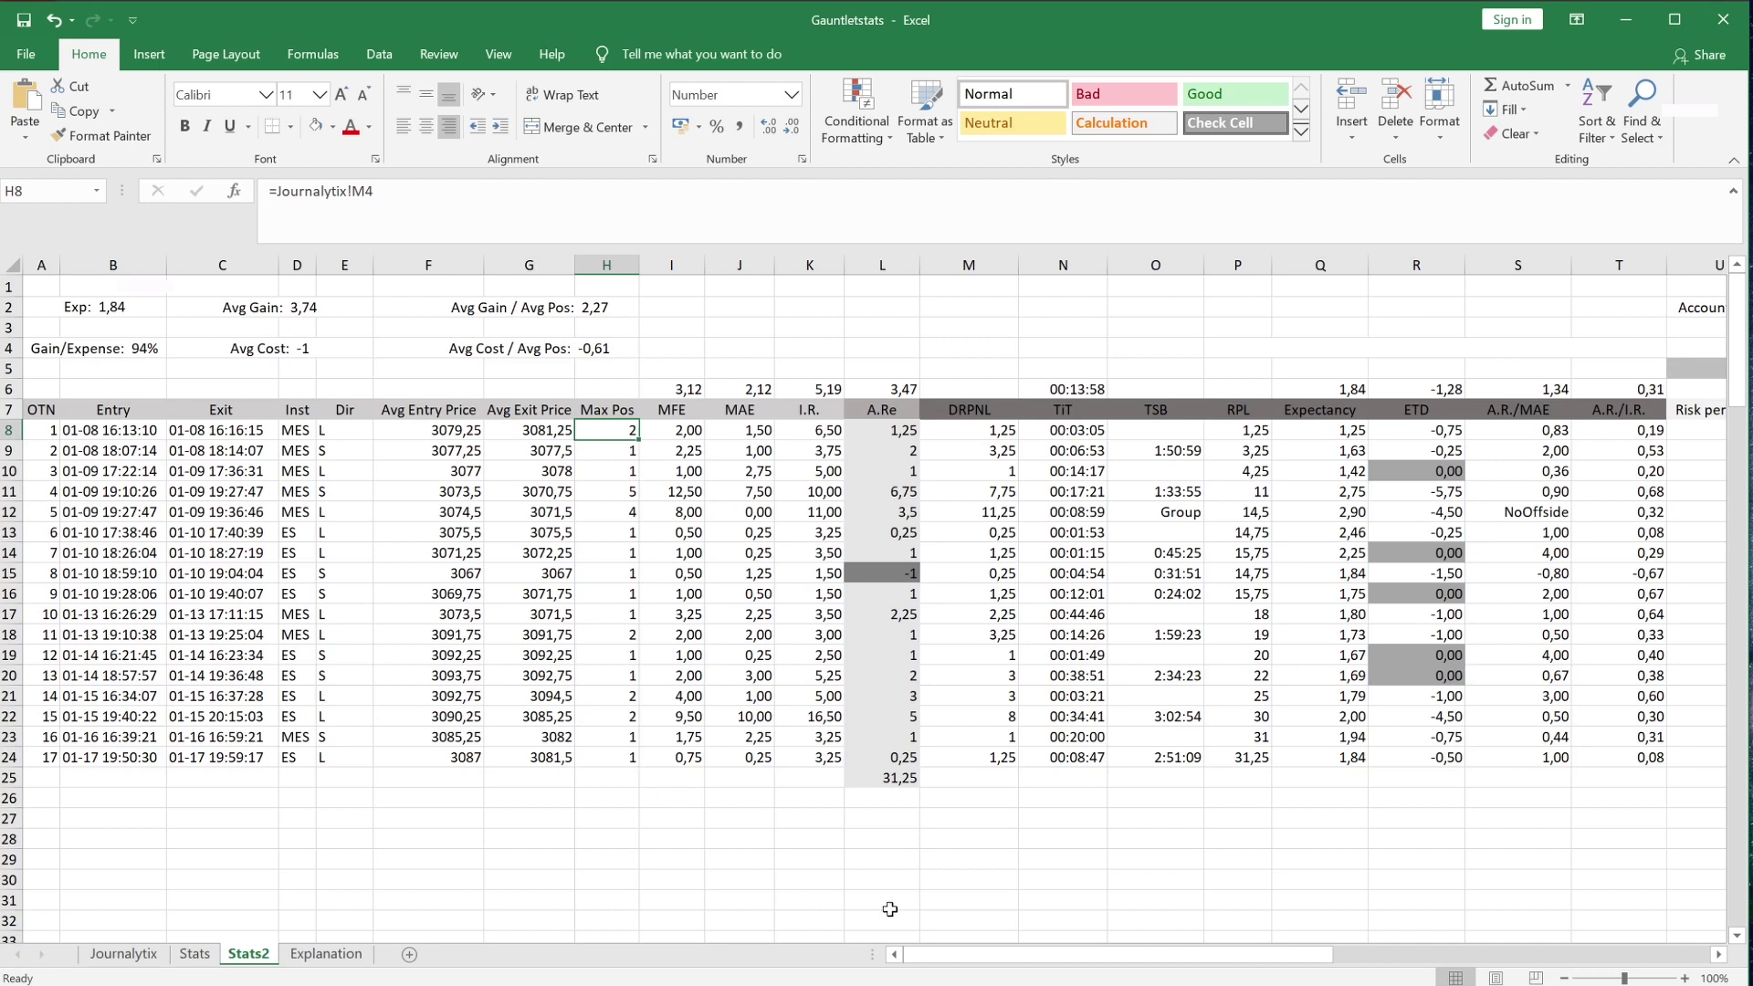
# - Undo the total placed beneath the A.Re column in cell L25
pyautogui.click(879, 781)
pyautogui.hotkey('ctrl', 'z')
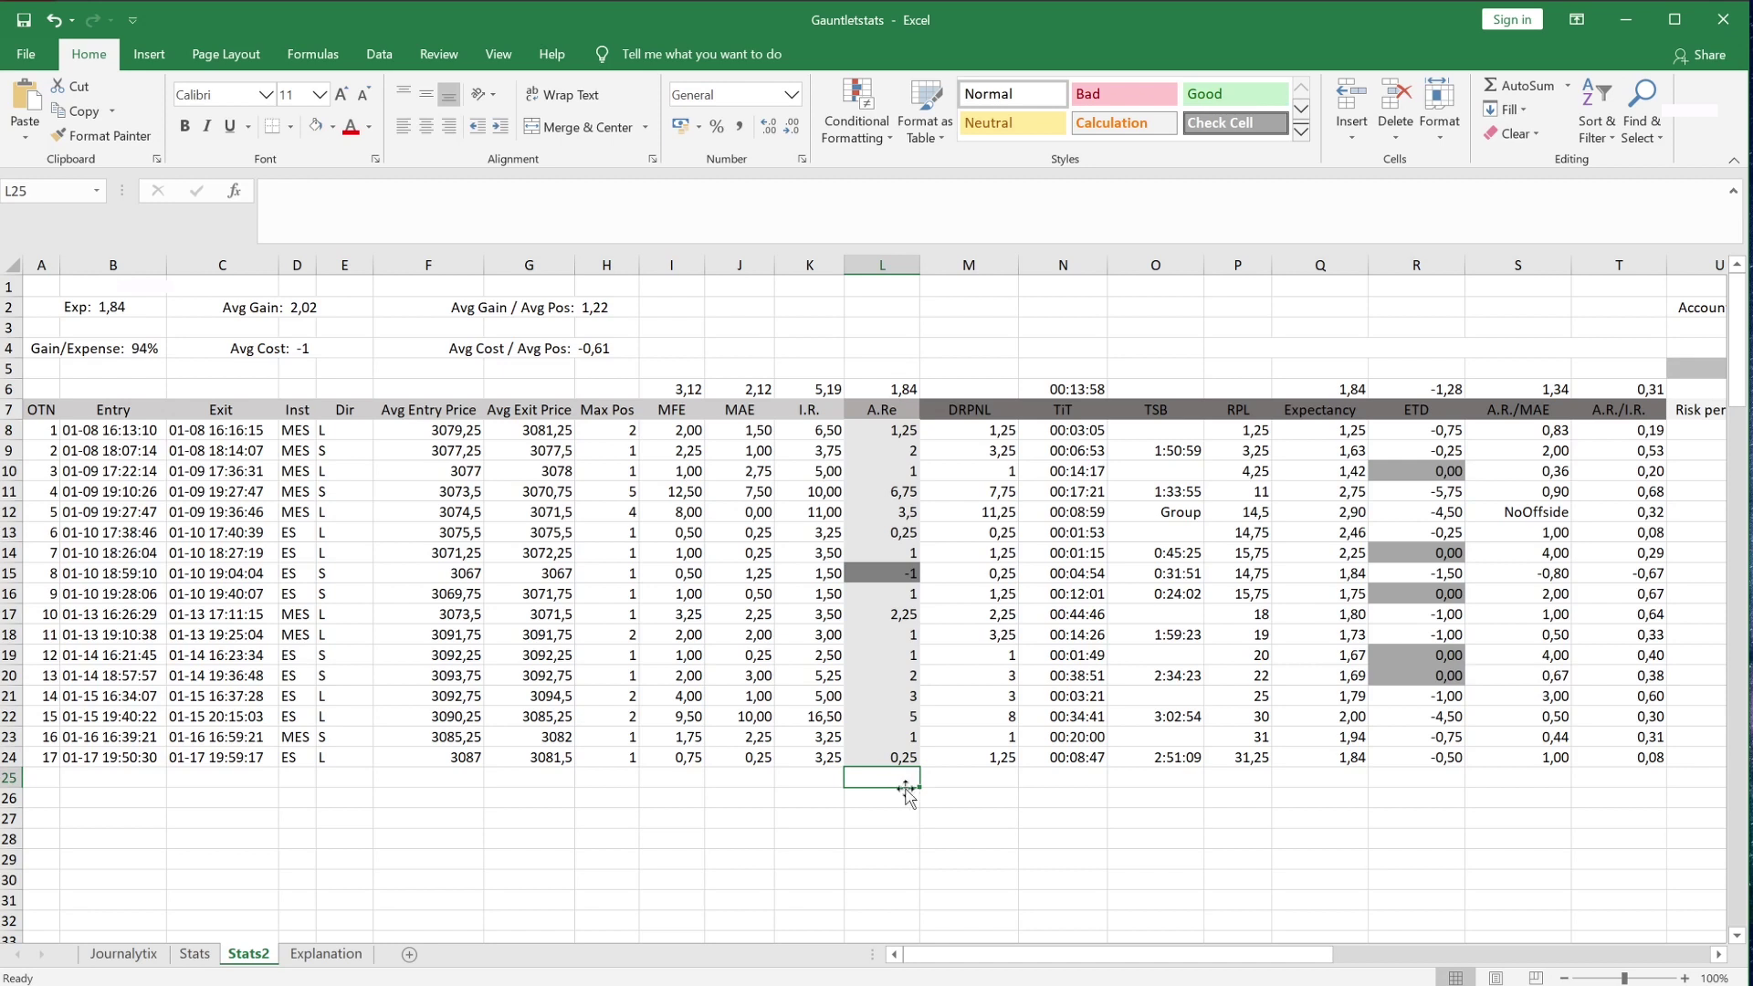
# - Write the expectancy formula as the text "W*W% - L*(1-W%)" in cell K3
pyautogui.moveTo(907, 791); pyautogui.dragTo(833, 336)
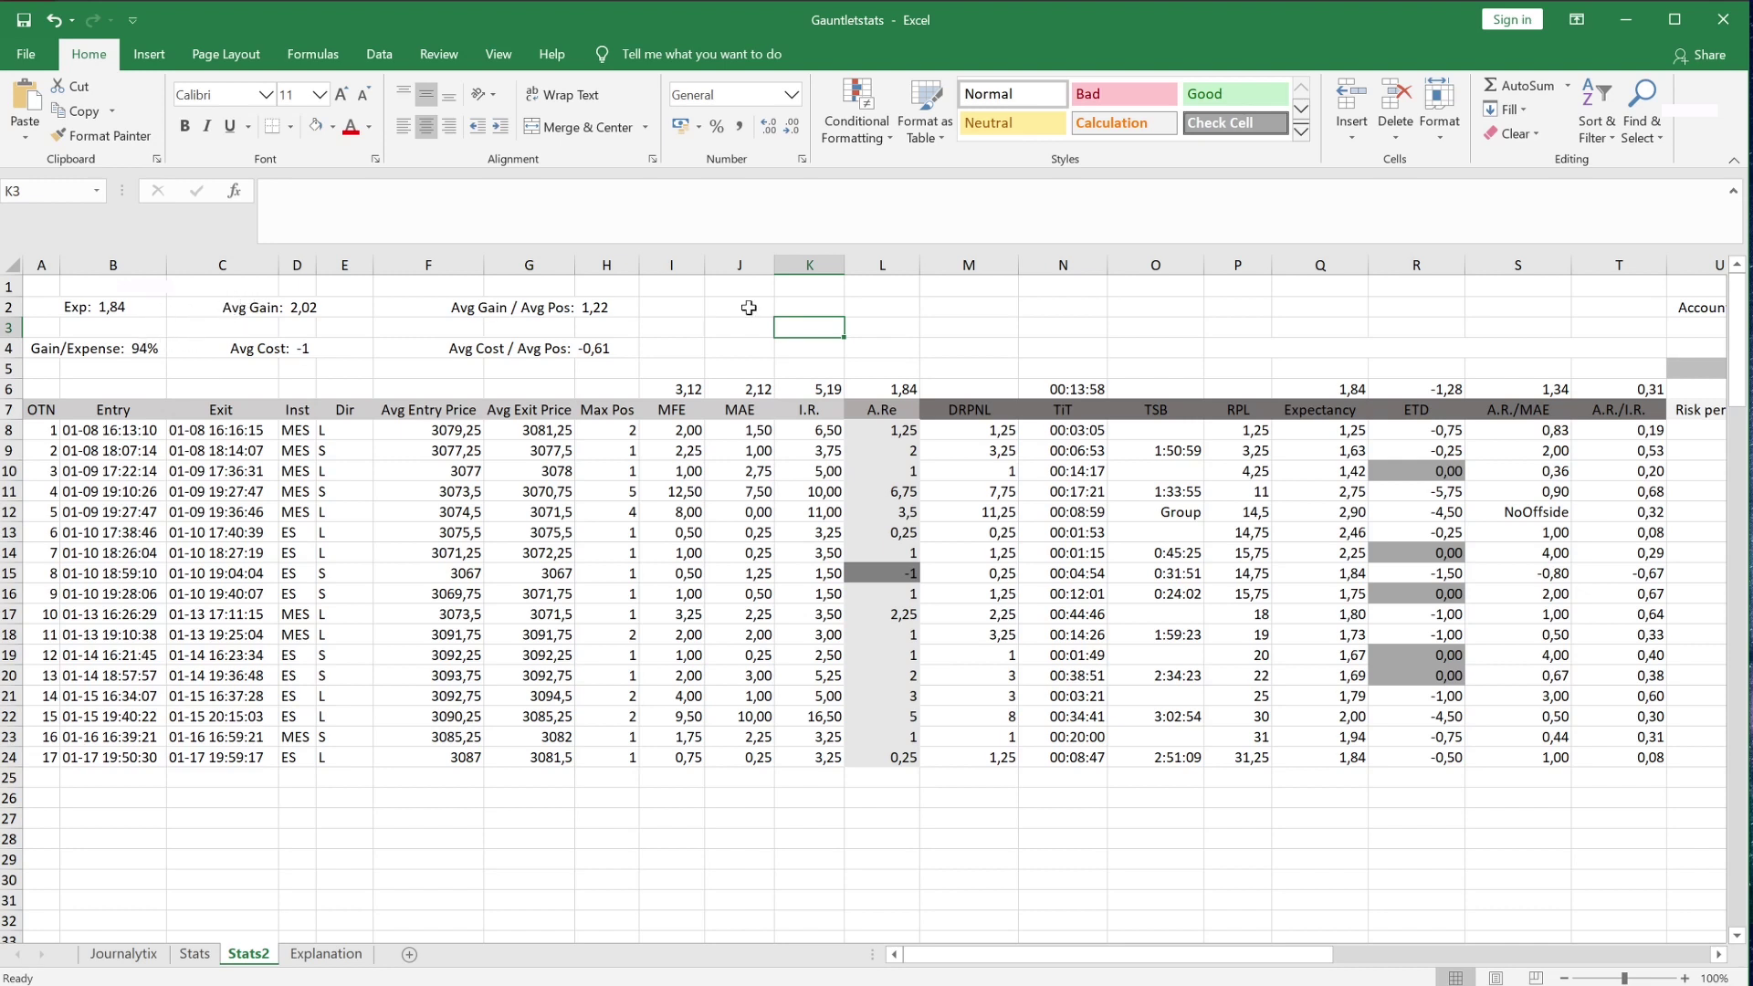
pyautogui.doubleClick(795, 323)
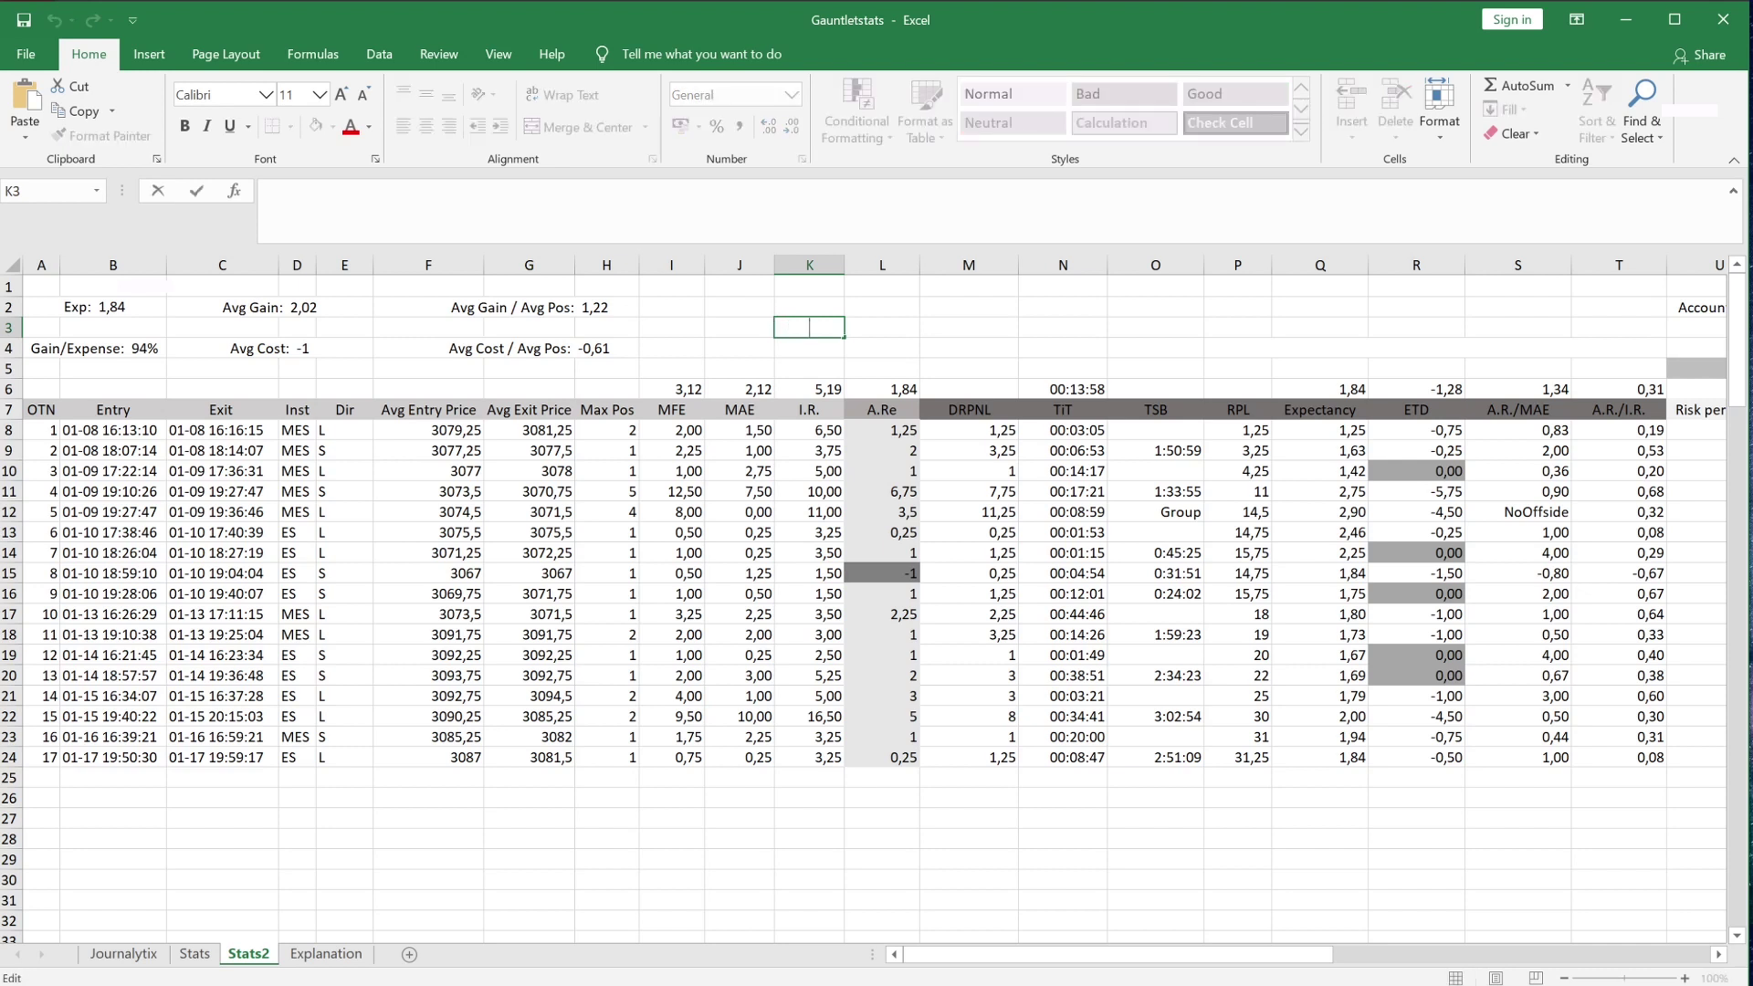
pyautogui.write('W*W% - L*(1-L!')
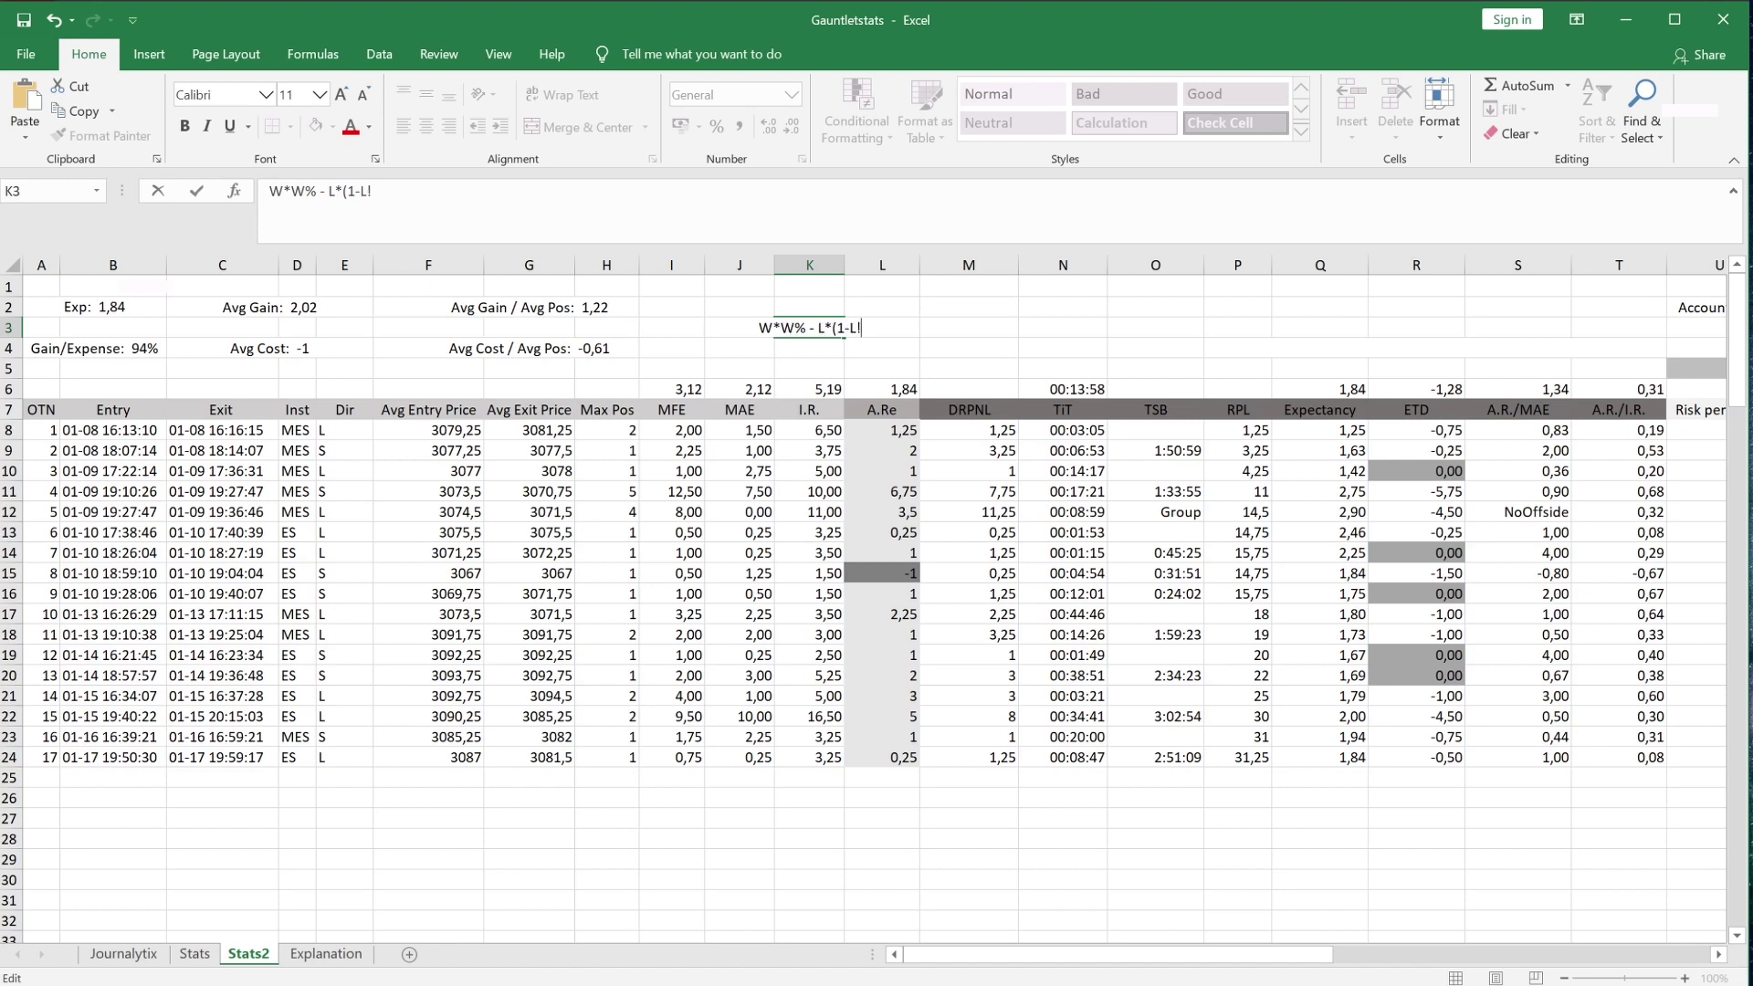
pyautogui.write('W%(')
pyautogui.press('BackSpace')
pyautogui.write(')')
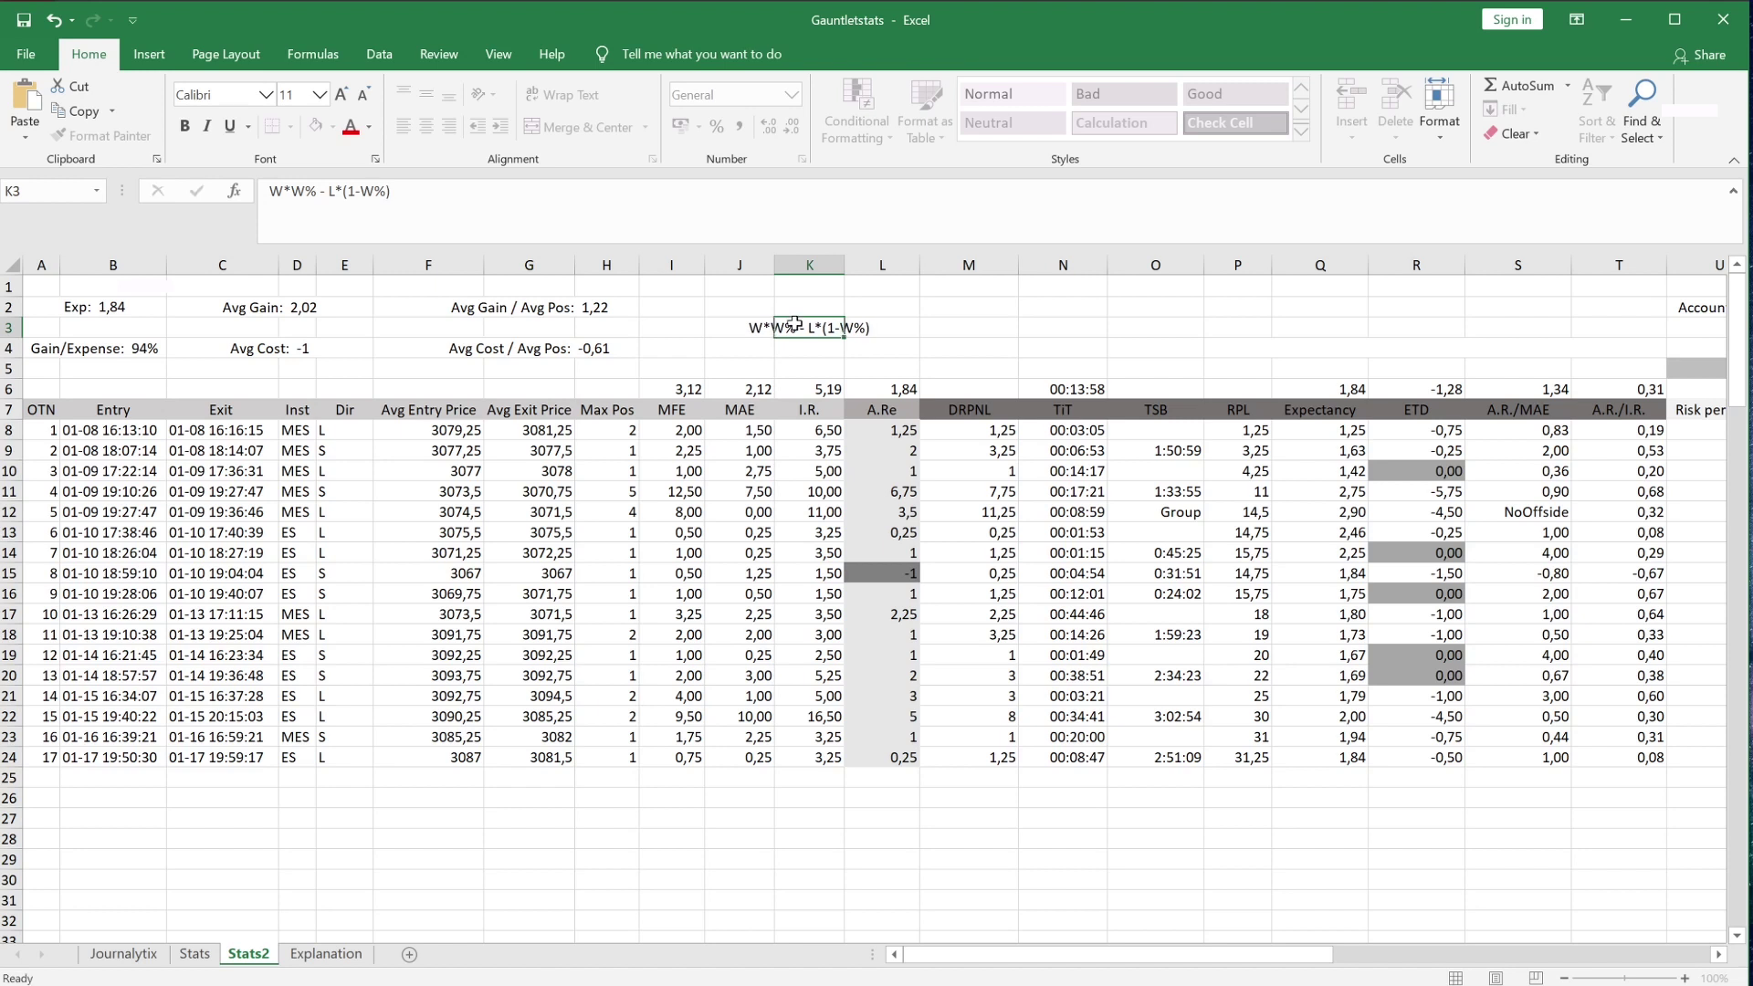
pyautogui.press('Return')
# - Merge and center cells K3 and L3 around the expectancy formula text
pyautogui.moveTo(794, 324); pyautogui.dragTo(881, 327)
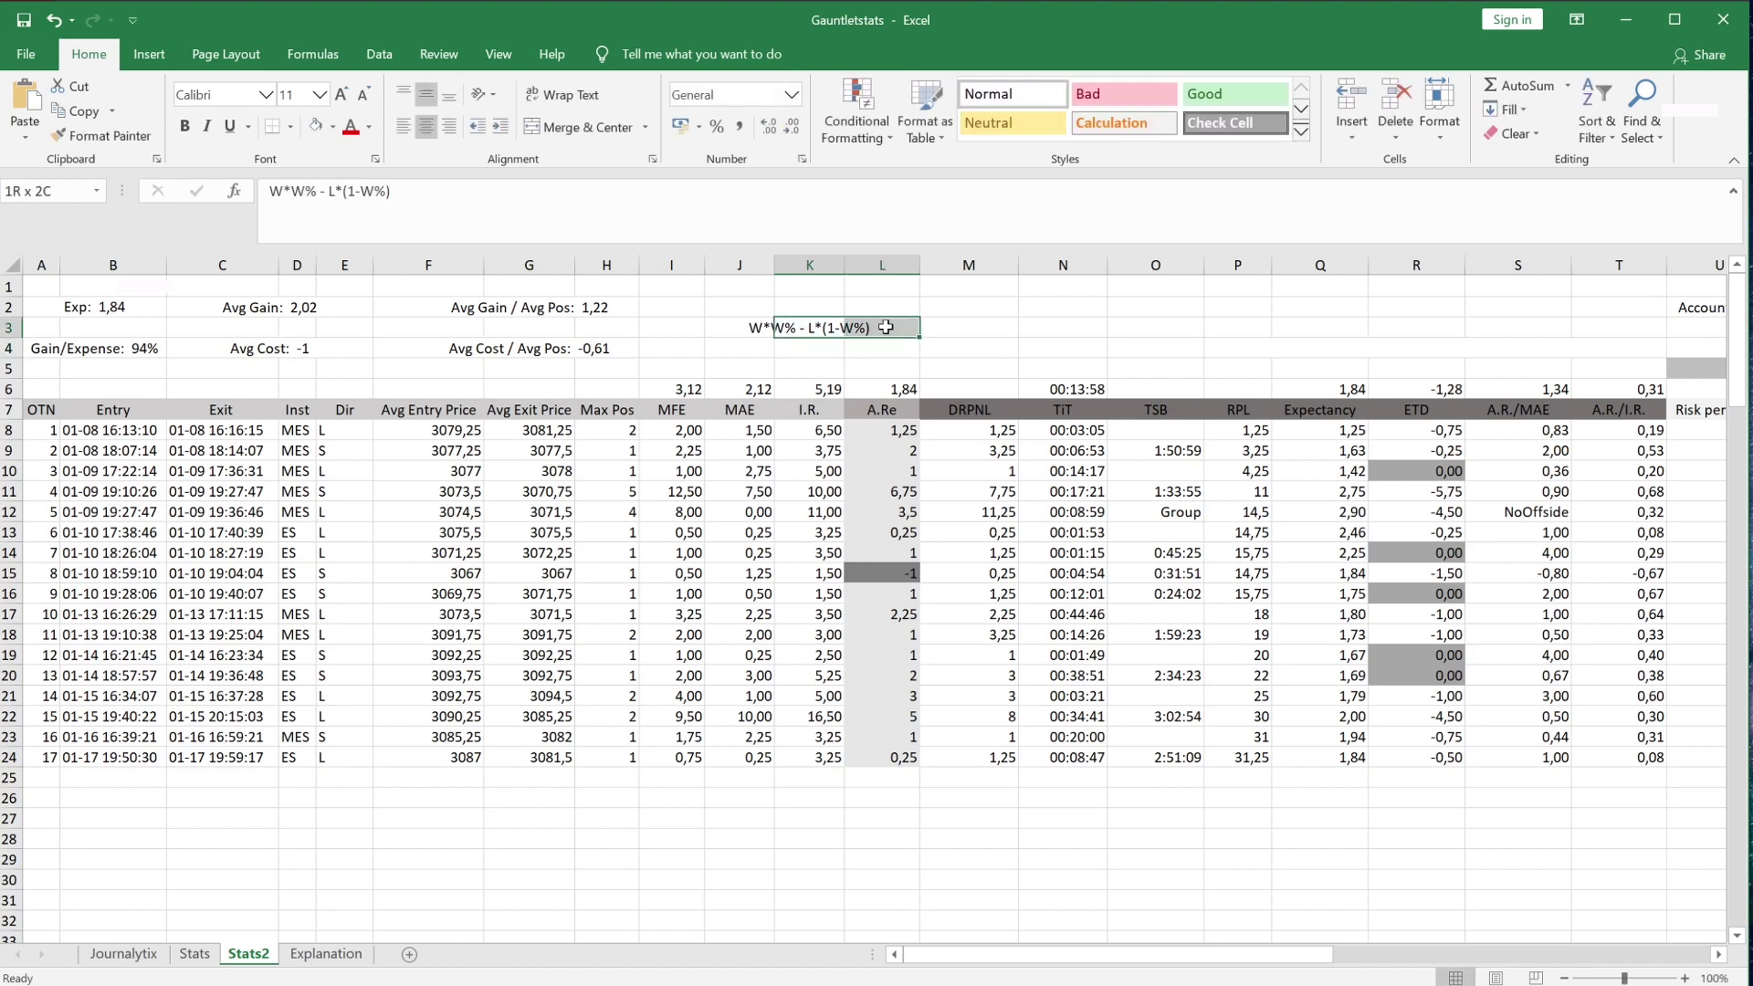
pyautogui.click(570, 130)
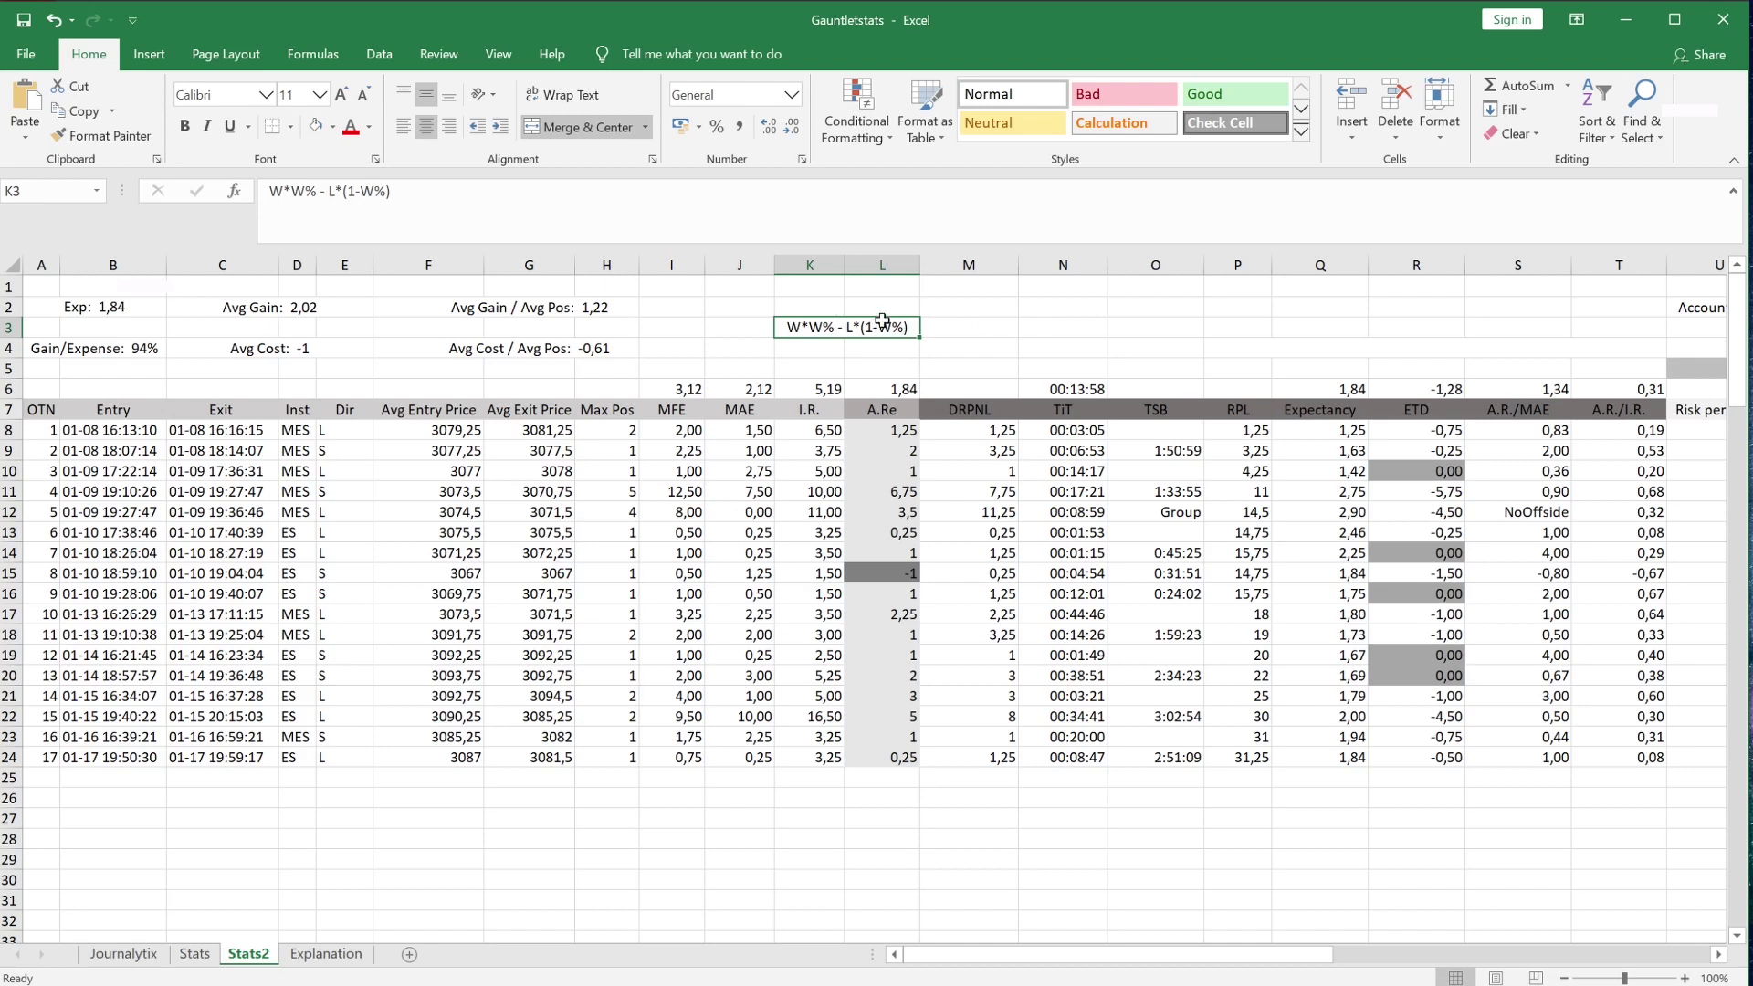
pyautogui.click(943, 331)
pyautogui.click(858, 328)
# - Inspect the formulas behind the Exp, Gain/Expense and Avg Cost figures above the trade list
pyautogui.click(143, 306)
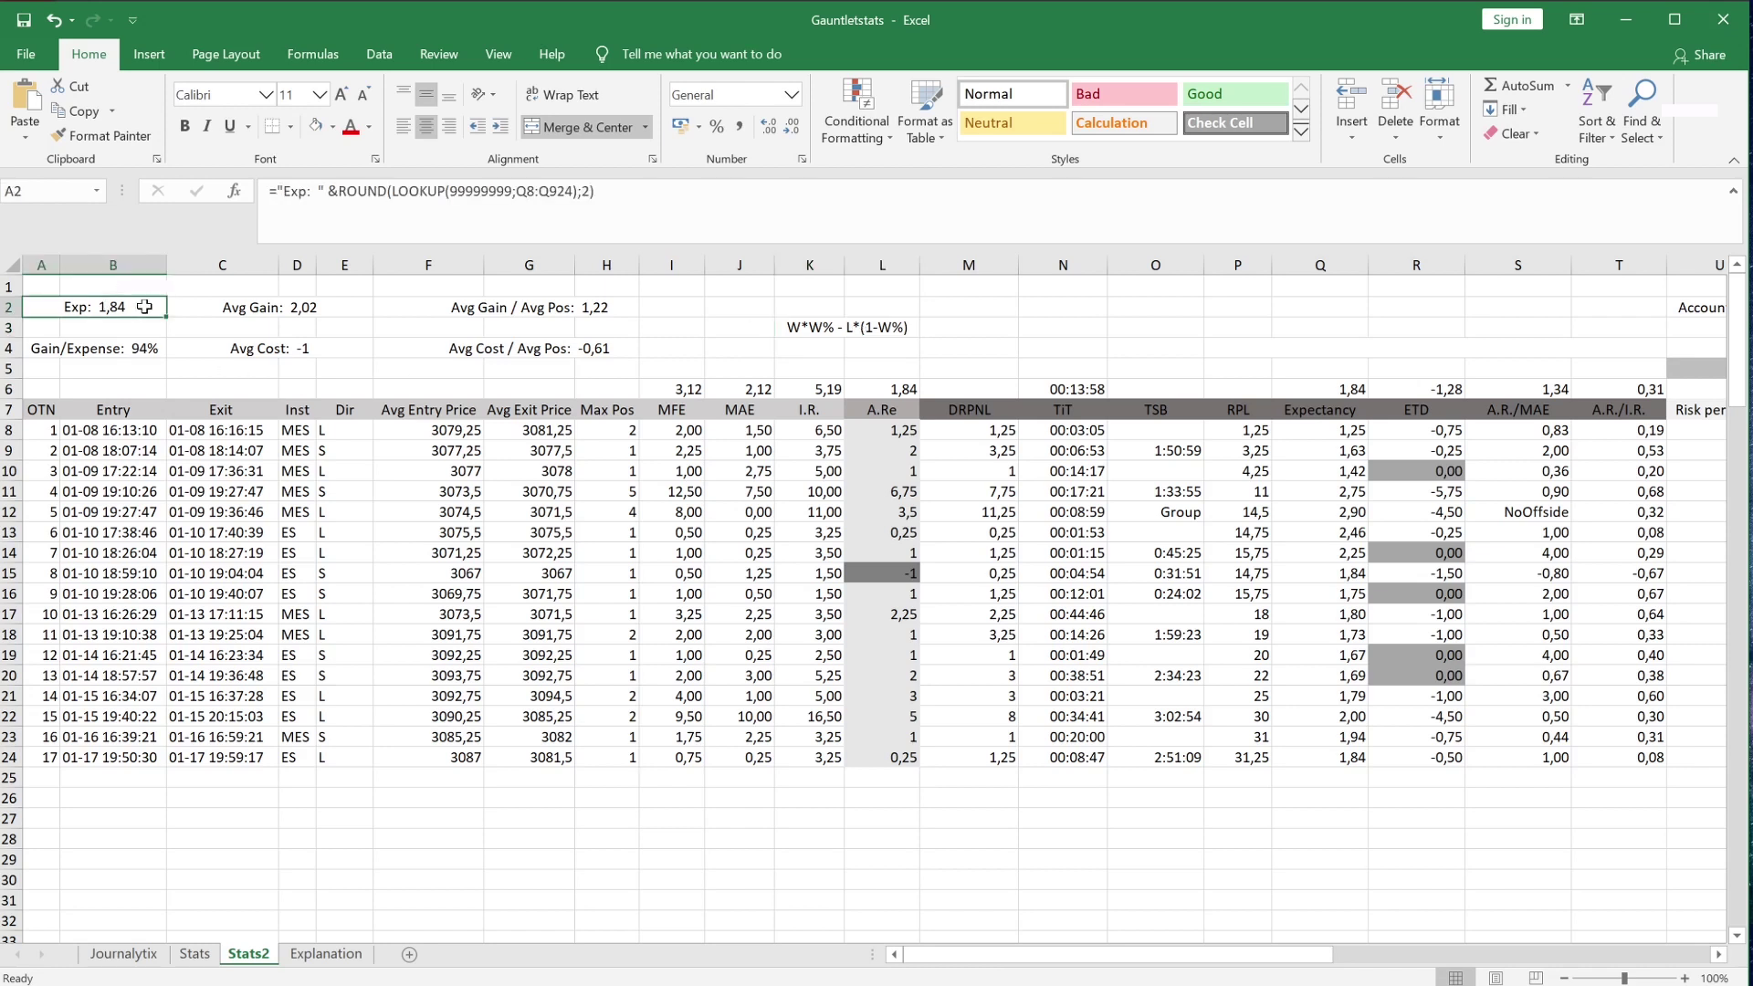
pyautogui.click(736, 324)
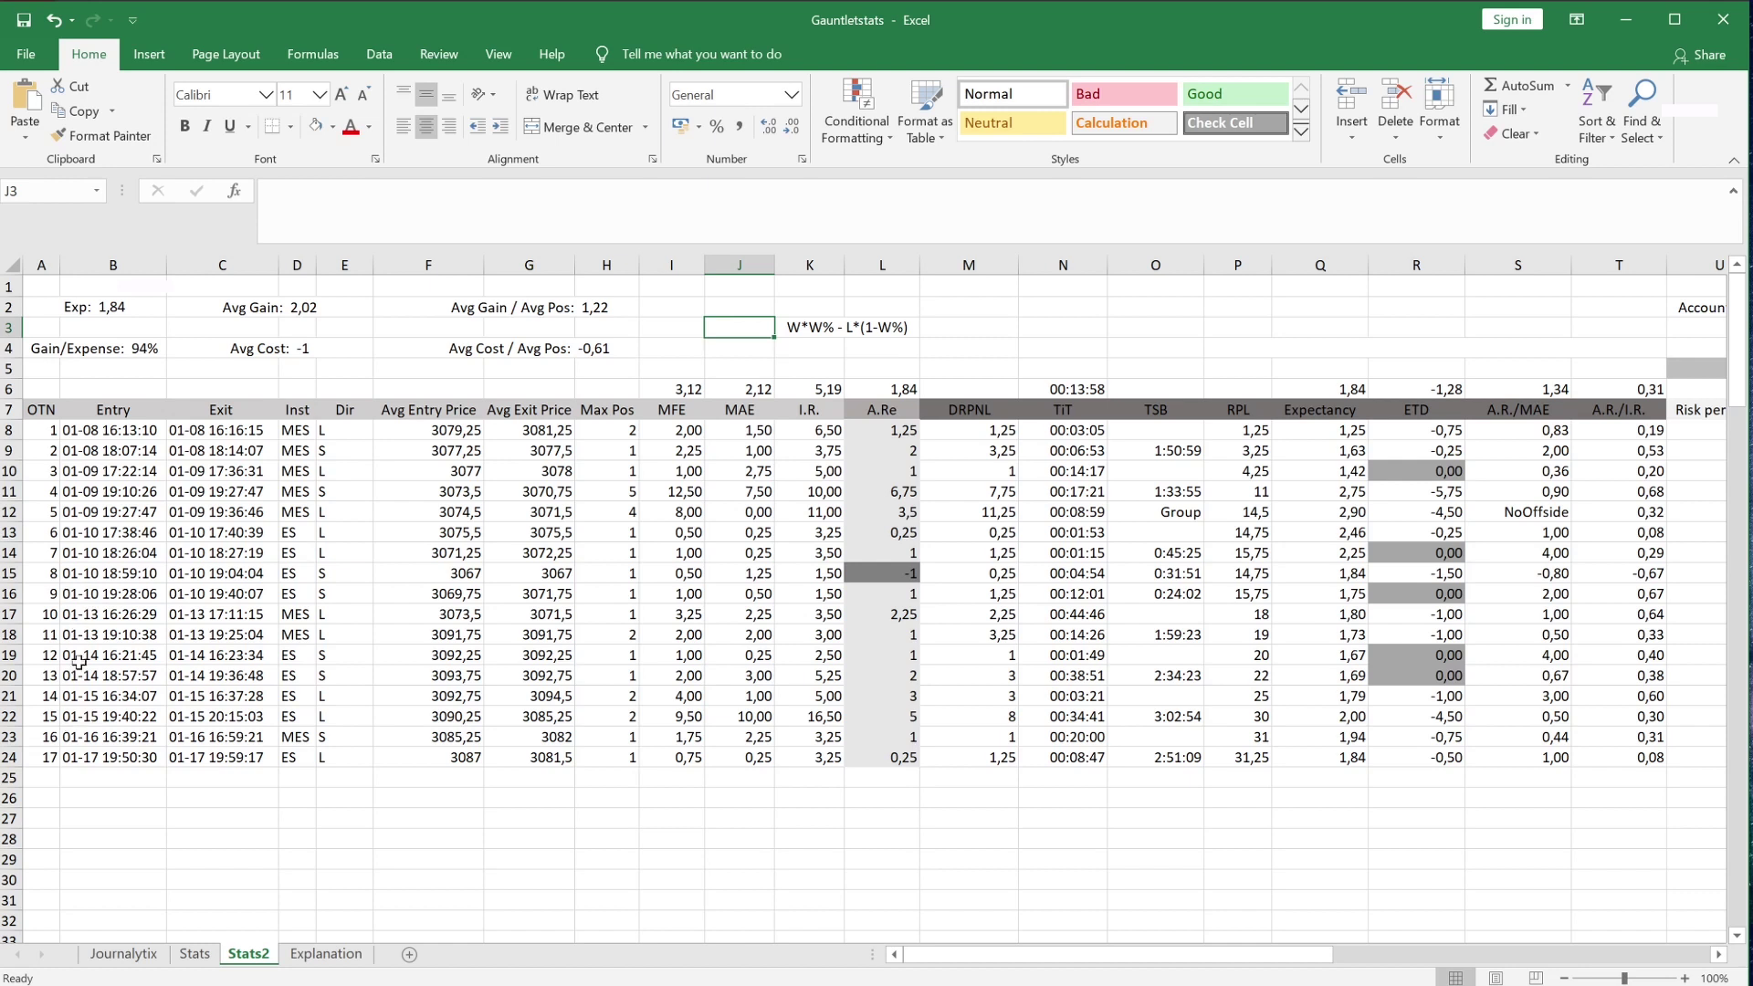
pyautogui.click(52, 528)
pyautogui.click(49, 453)
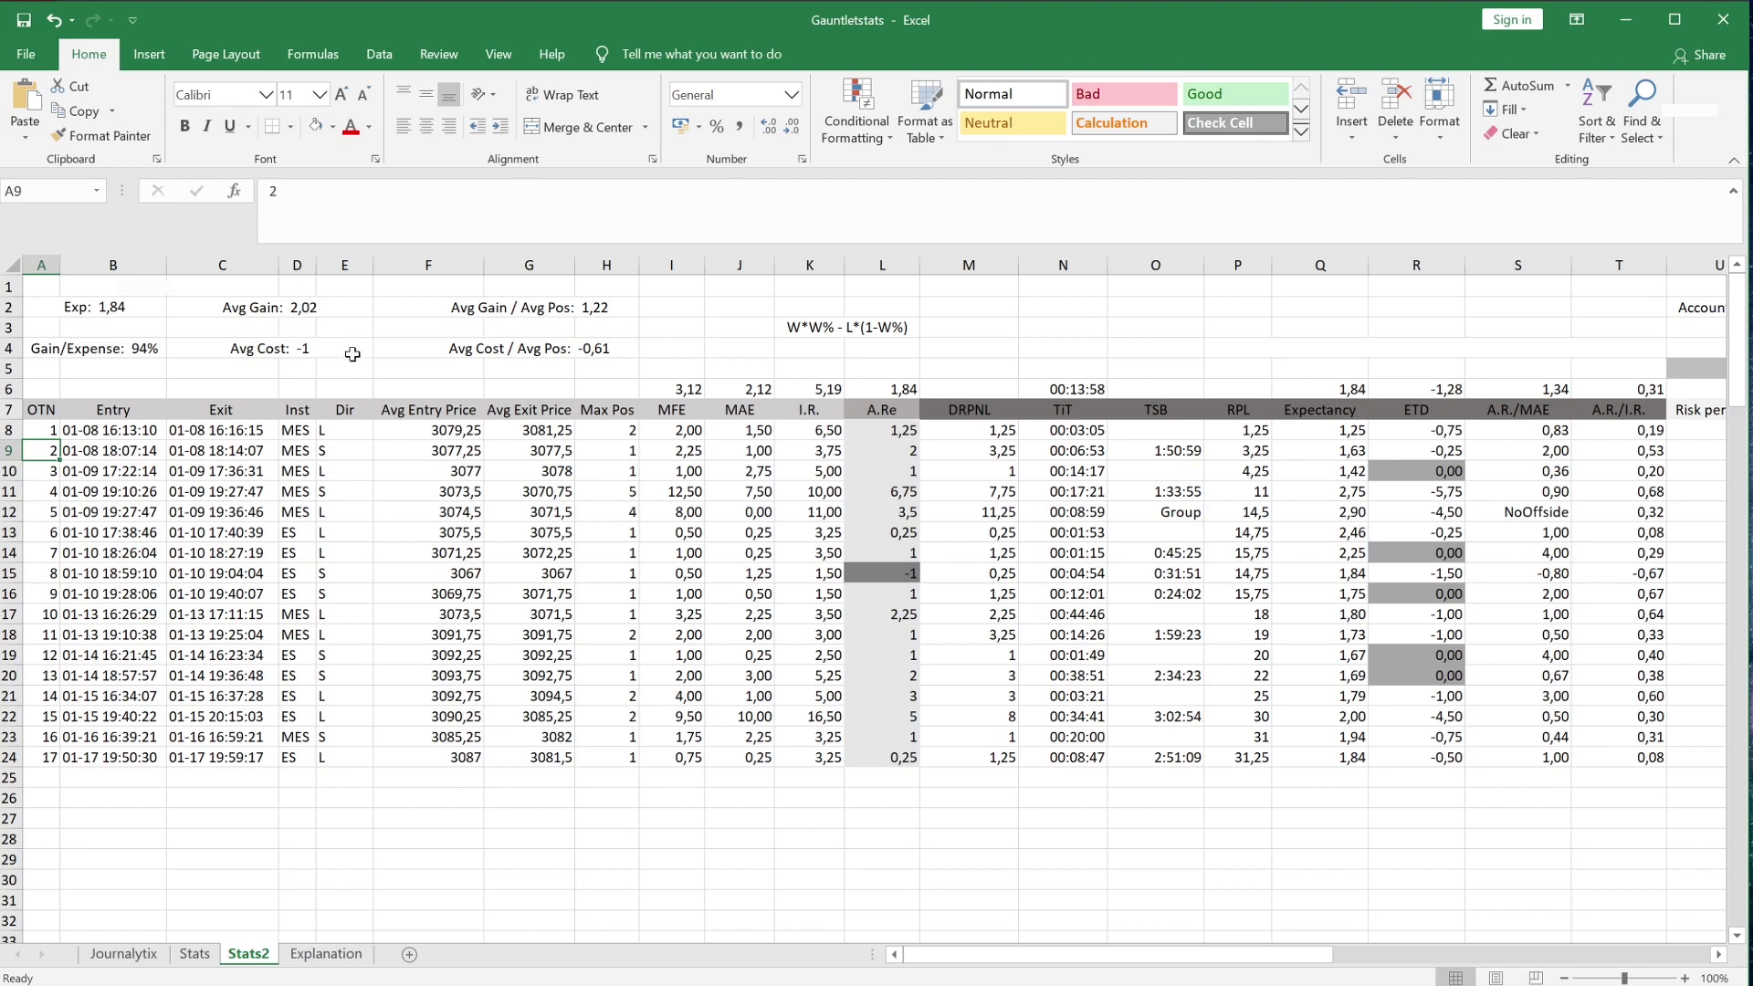
pyautogui.click(325, 350)
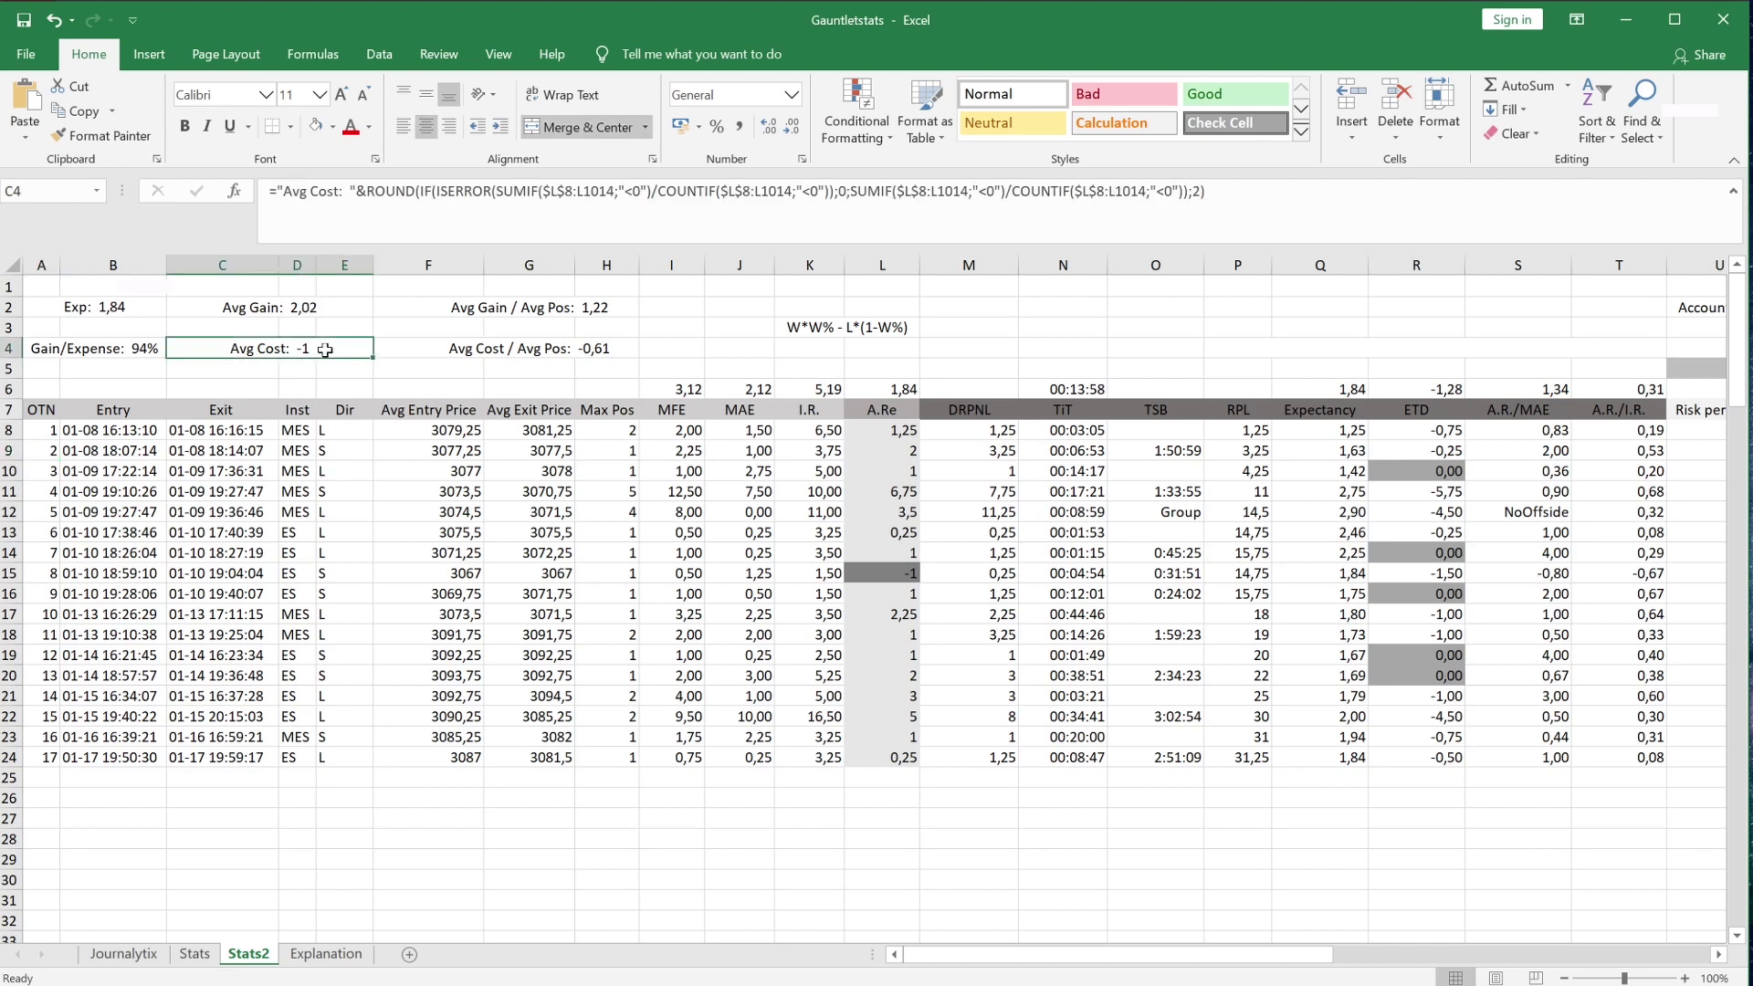
pyautogui.click(142, 350)
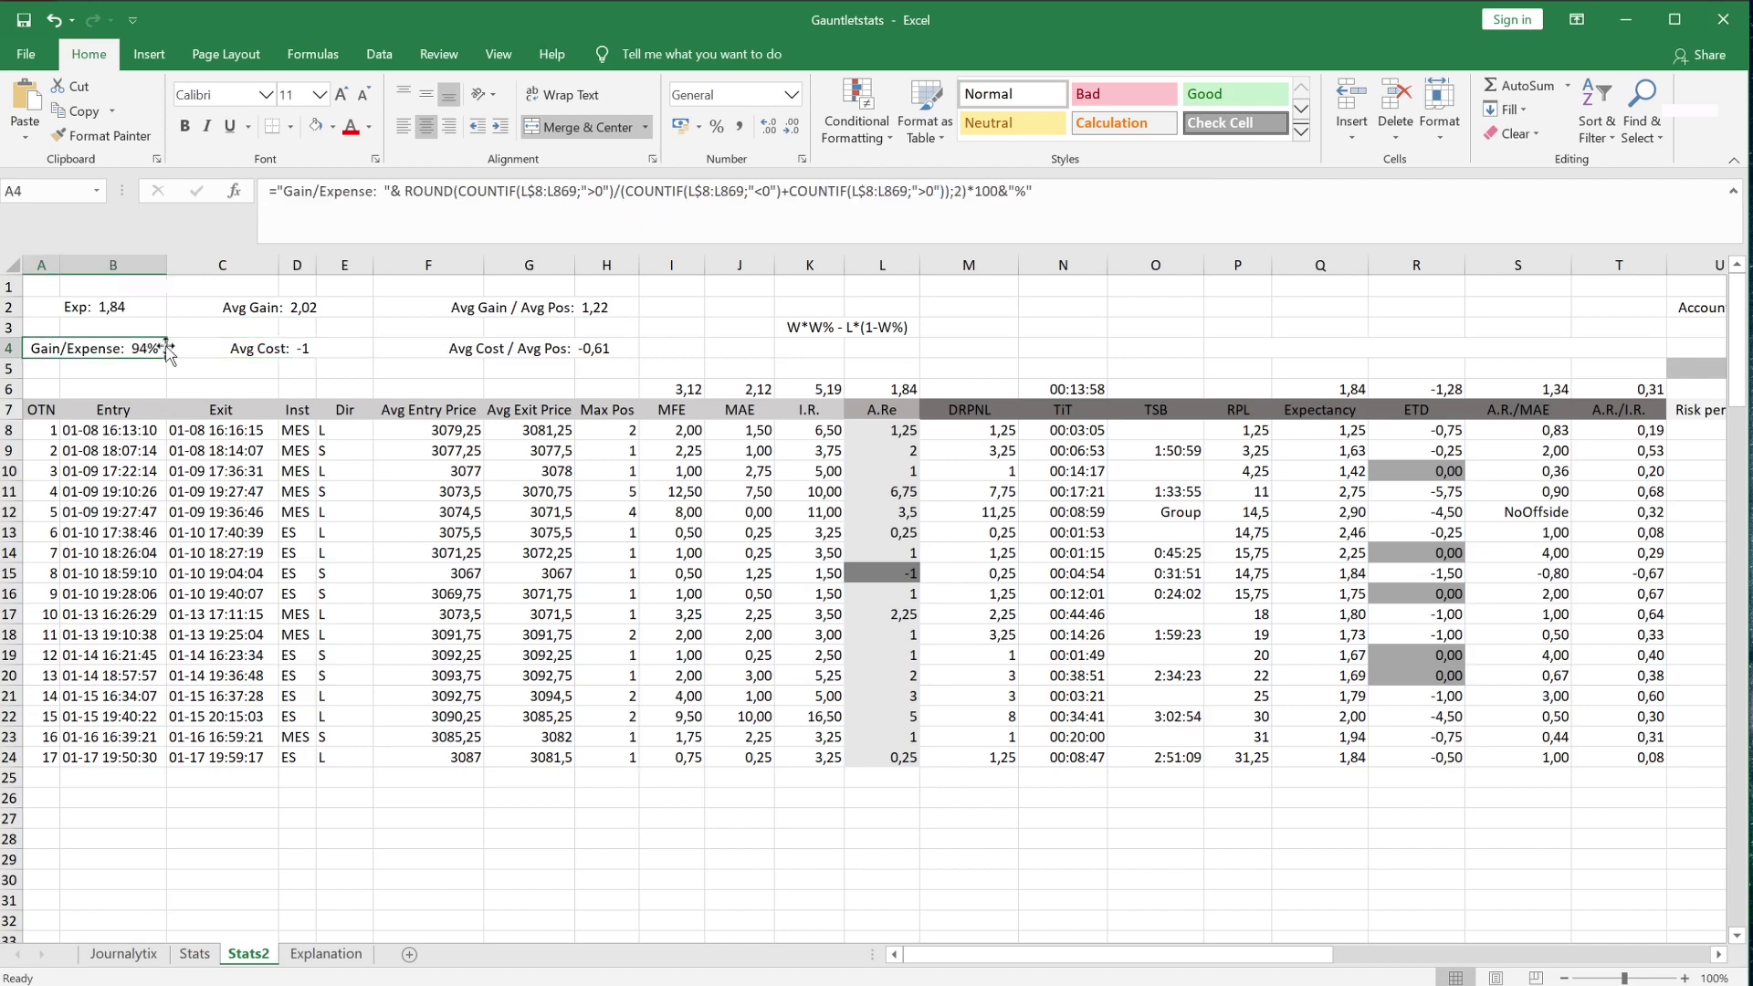
pyautogui.click(268, 350)
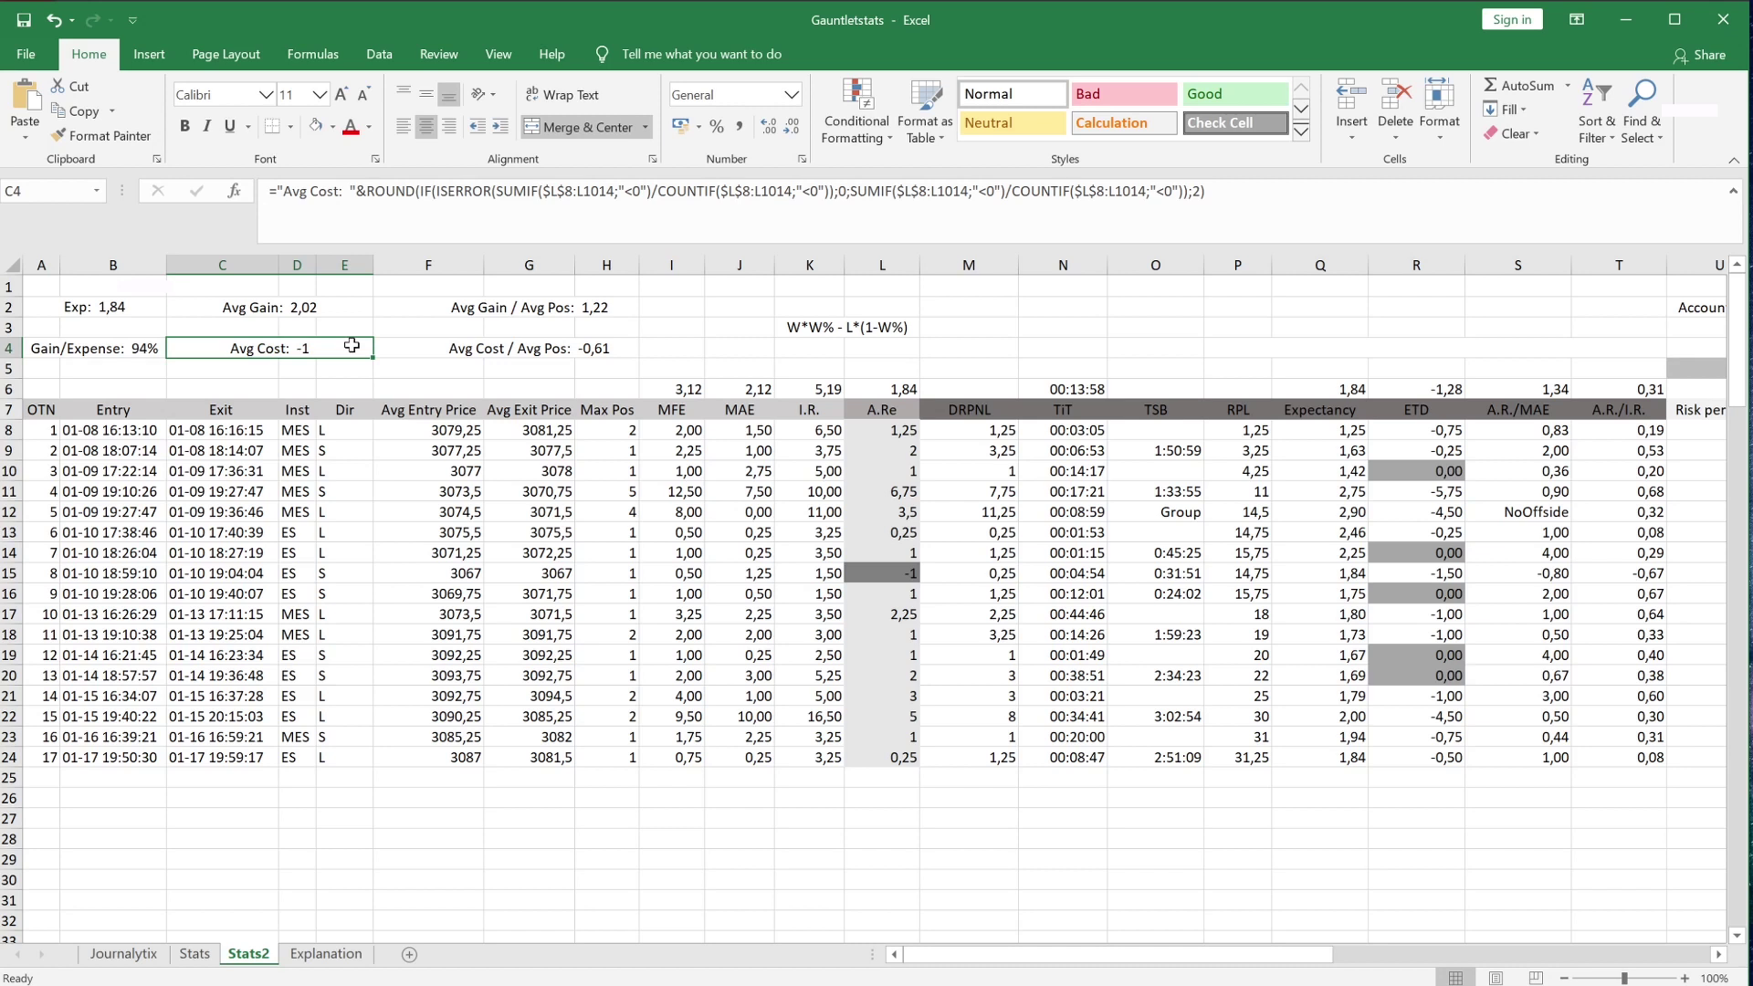
# - Check the A.Re results of trades 8 and 6 and the empty area beneath the A.Re column
pyautogui.click(884, 572)
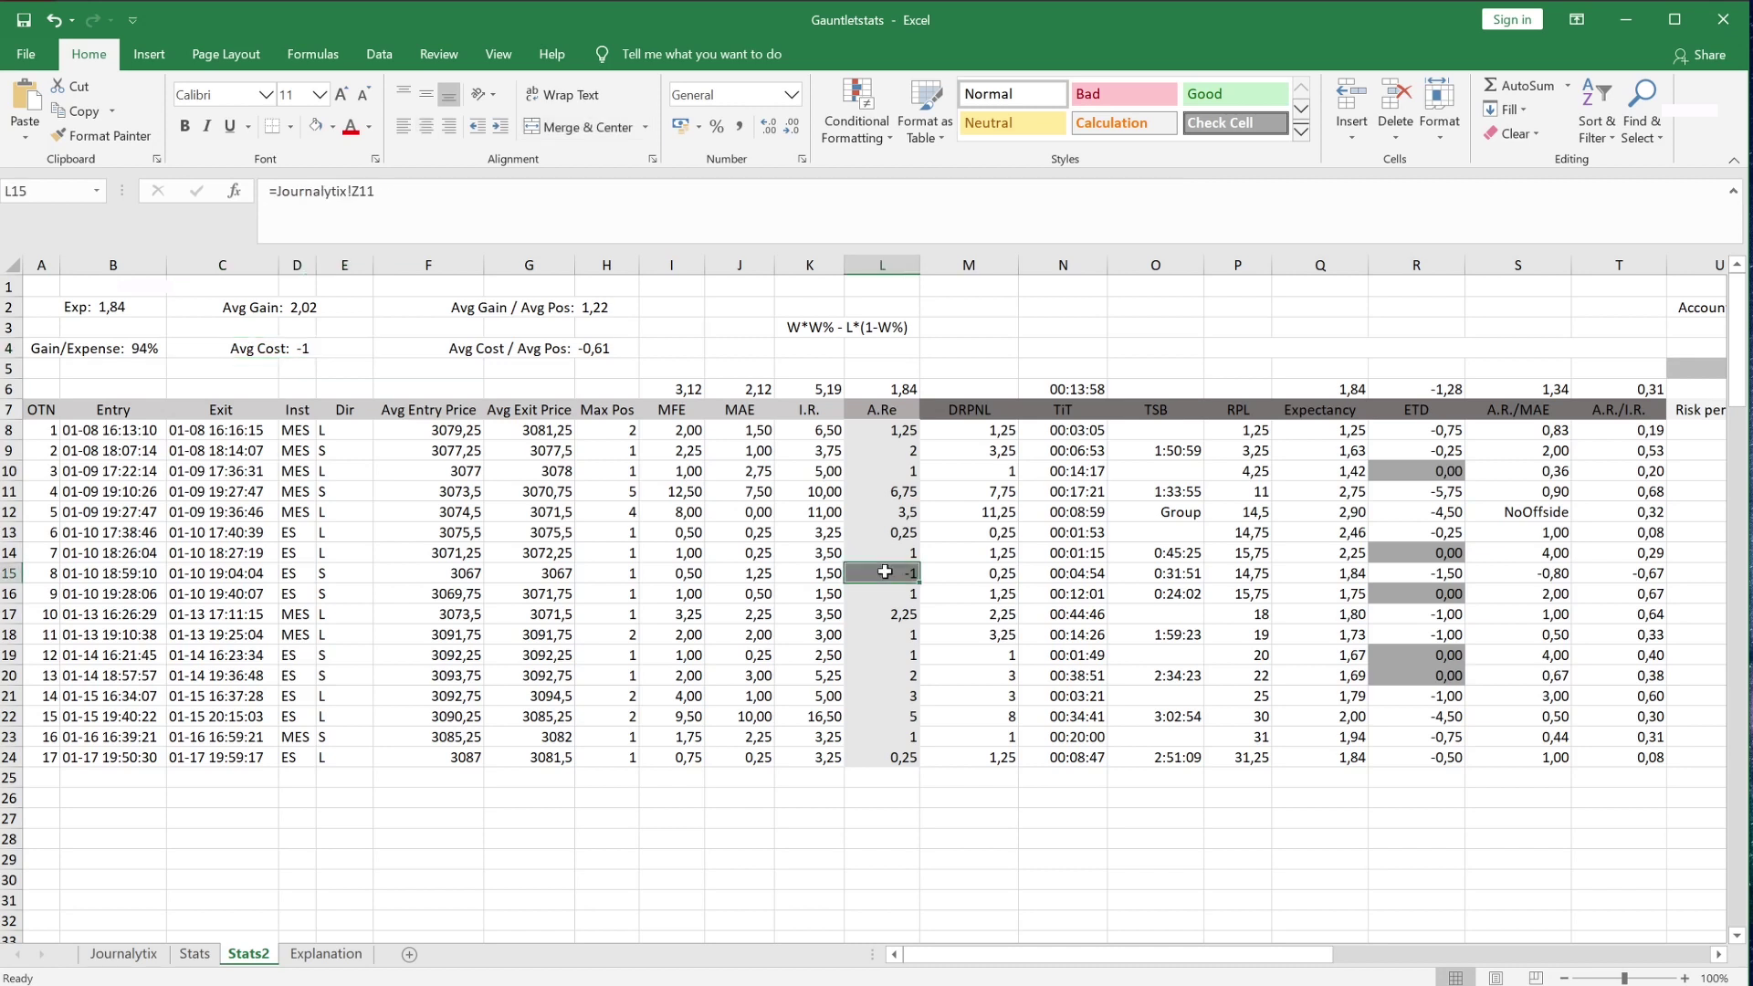
pyautogui.click(893, 539)
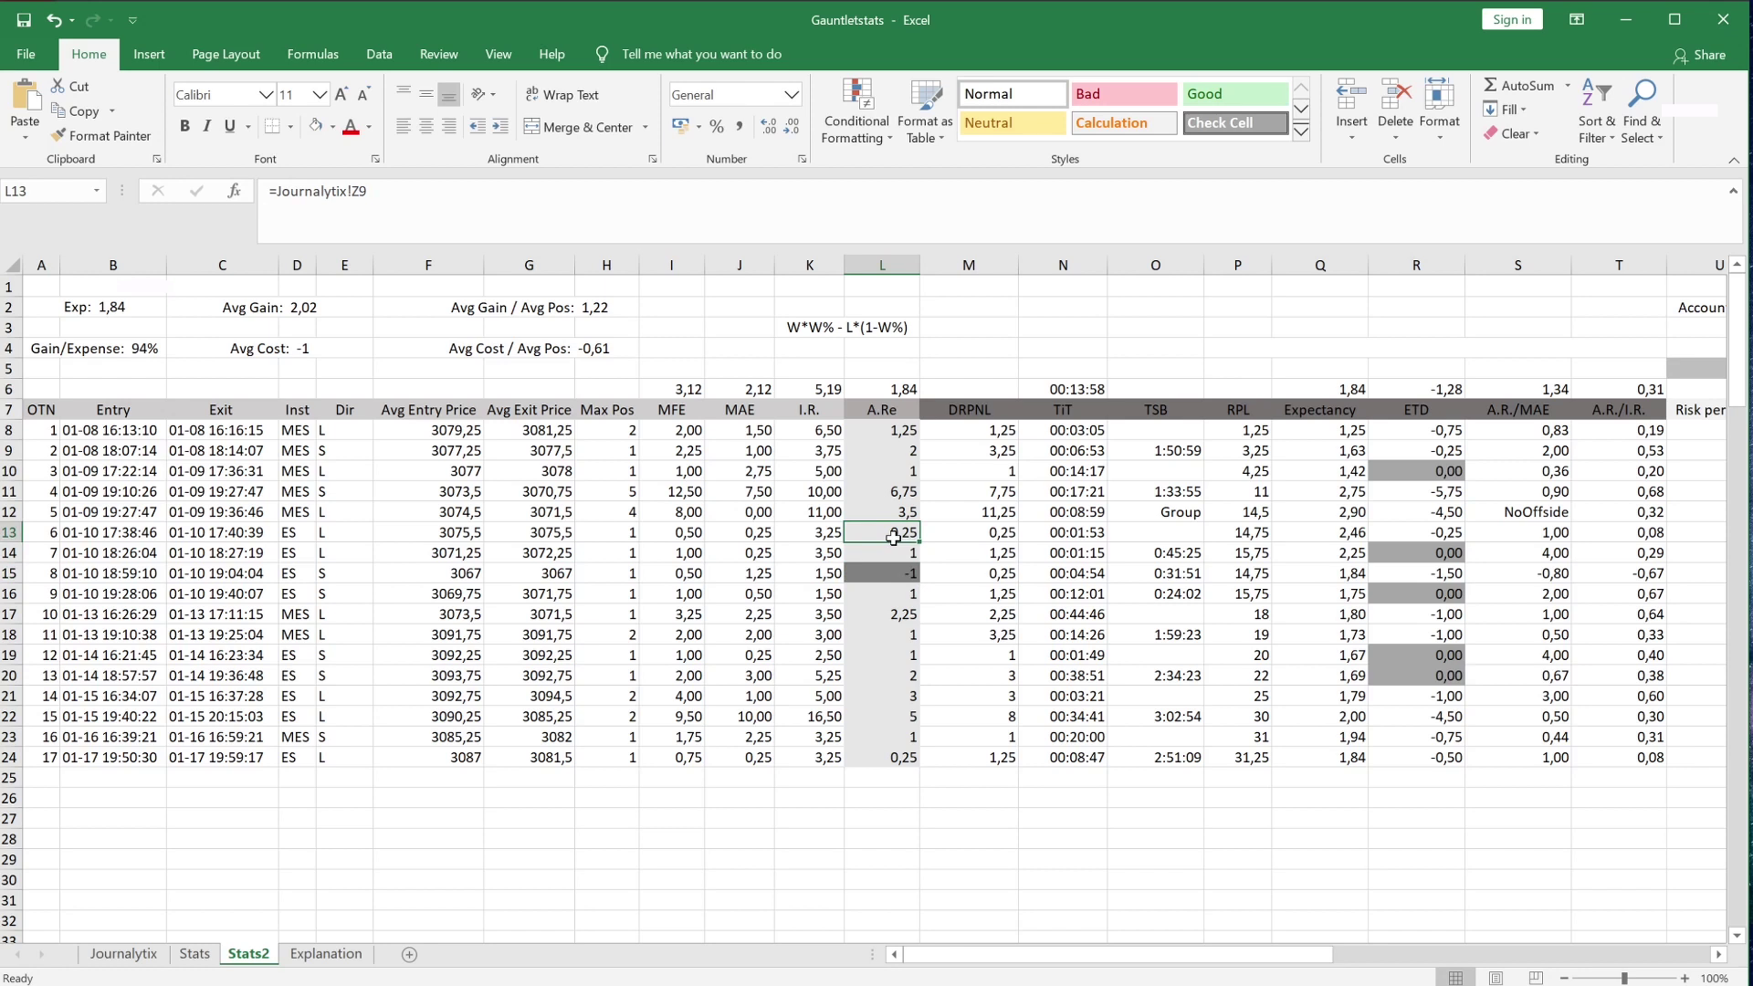
pyautogui.click(891, 572)
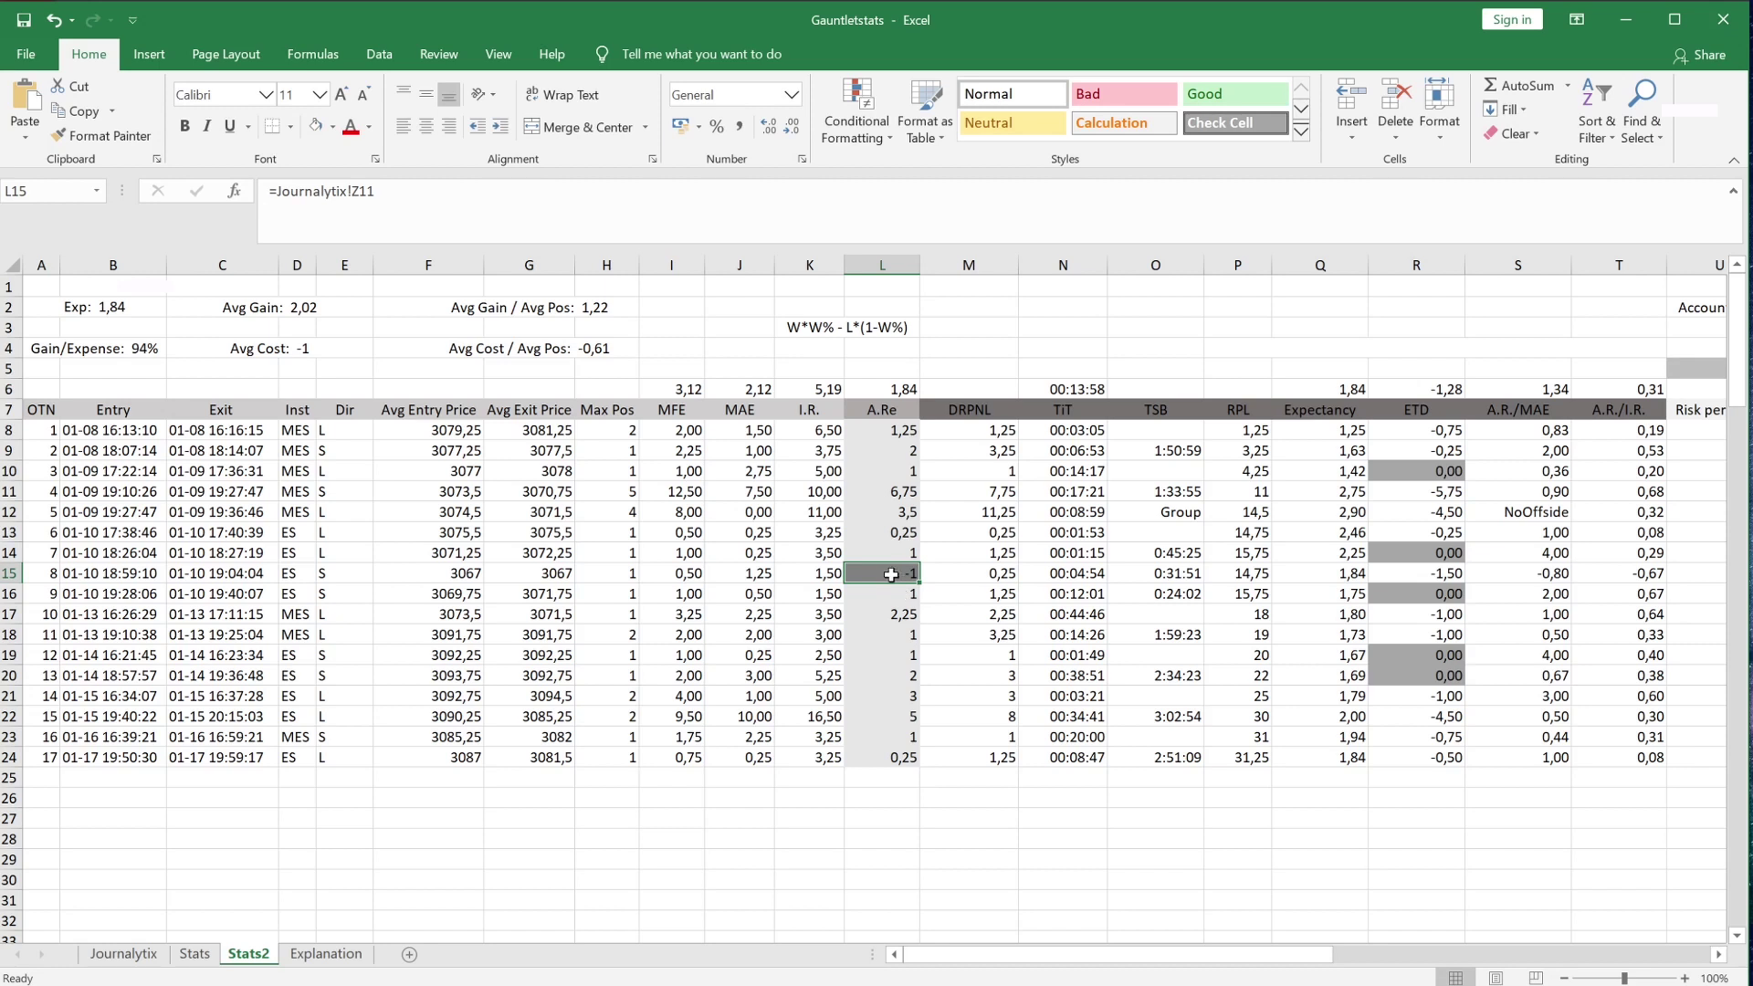
pyautogui.click(893, 791)
pyautogui.scroll(-2, 895, 780)
pyautogui.scroll(-3, 896, 781)
pyautogui.scroll(5, 896, 781)
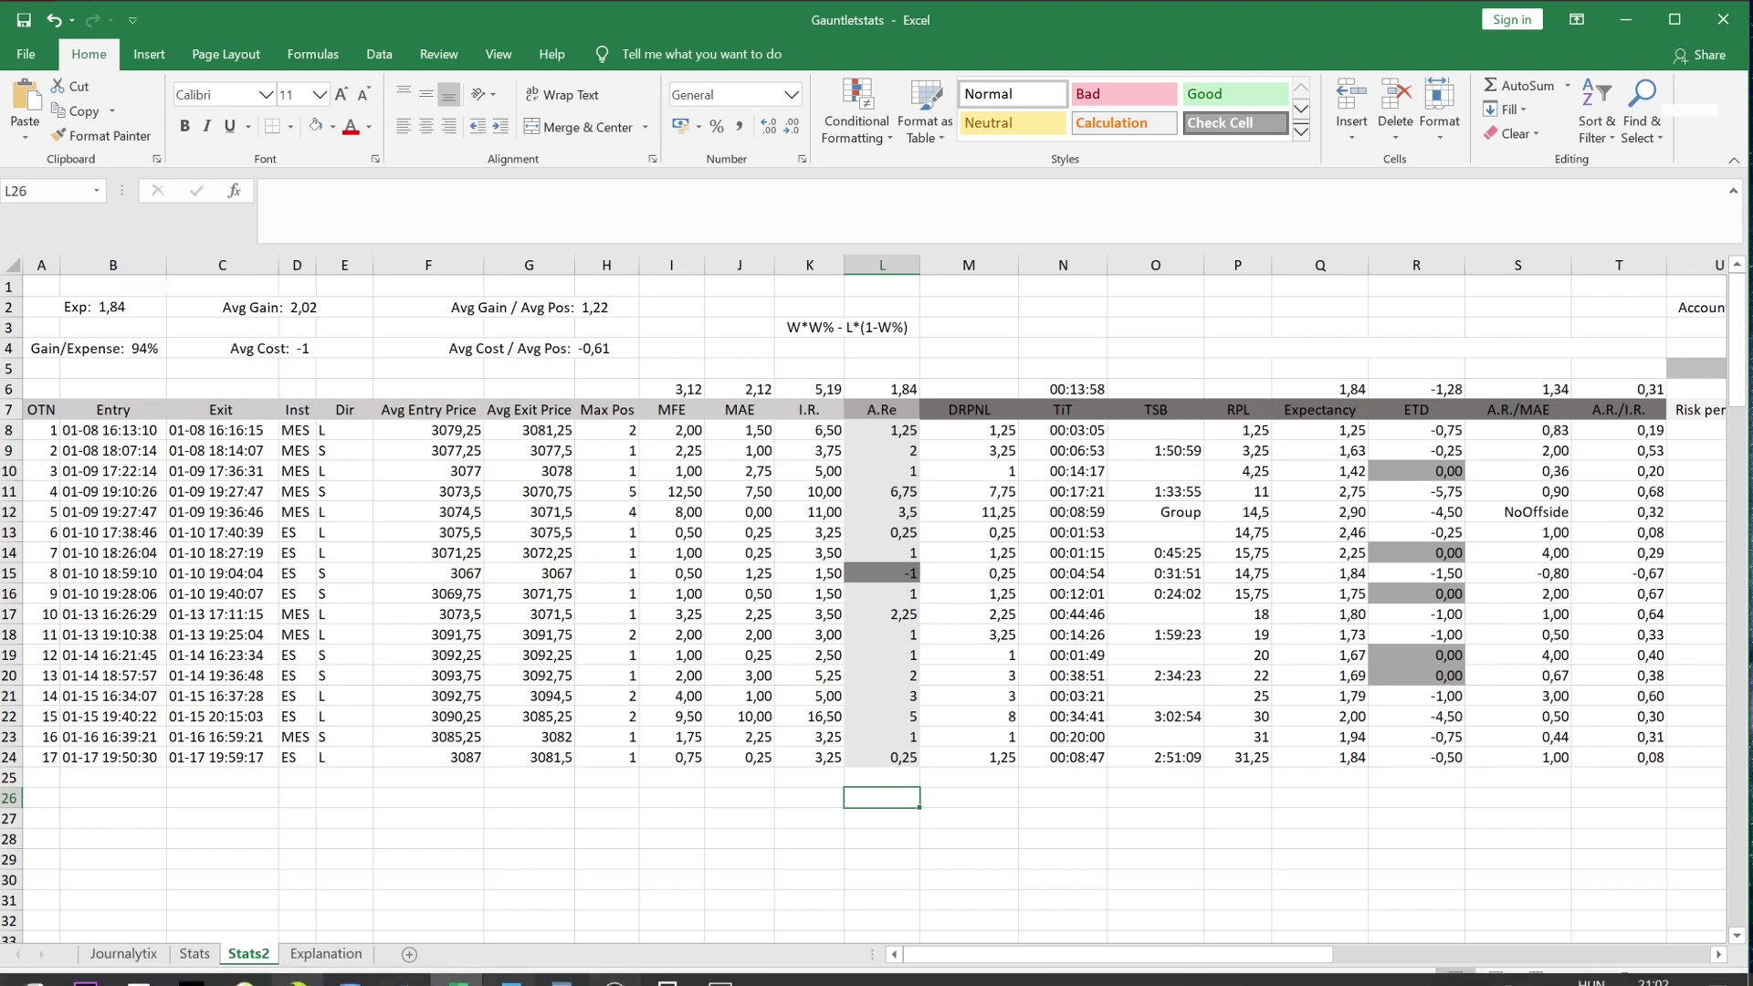
# - Switch to the EquityCurveSimulator page in the browser and run a simulation with a 60 % win probability
pyautogui.hotkey('alt', 'Tab')
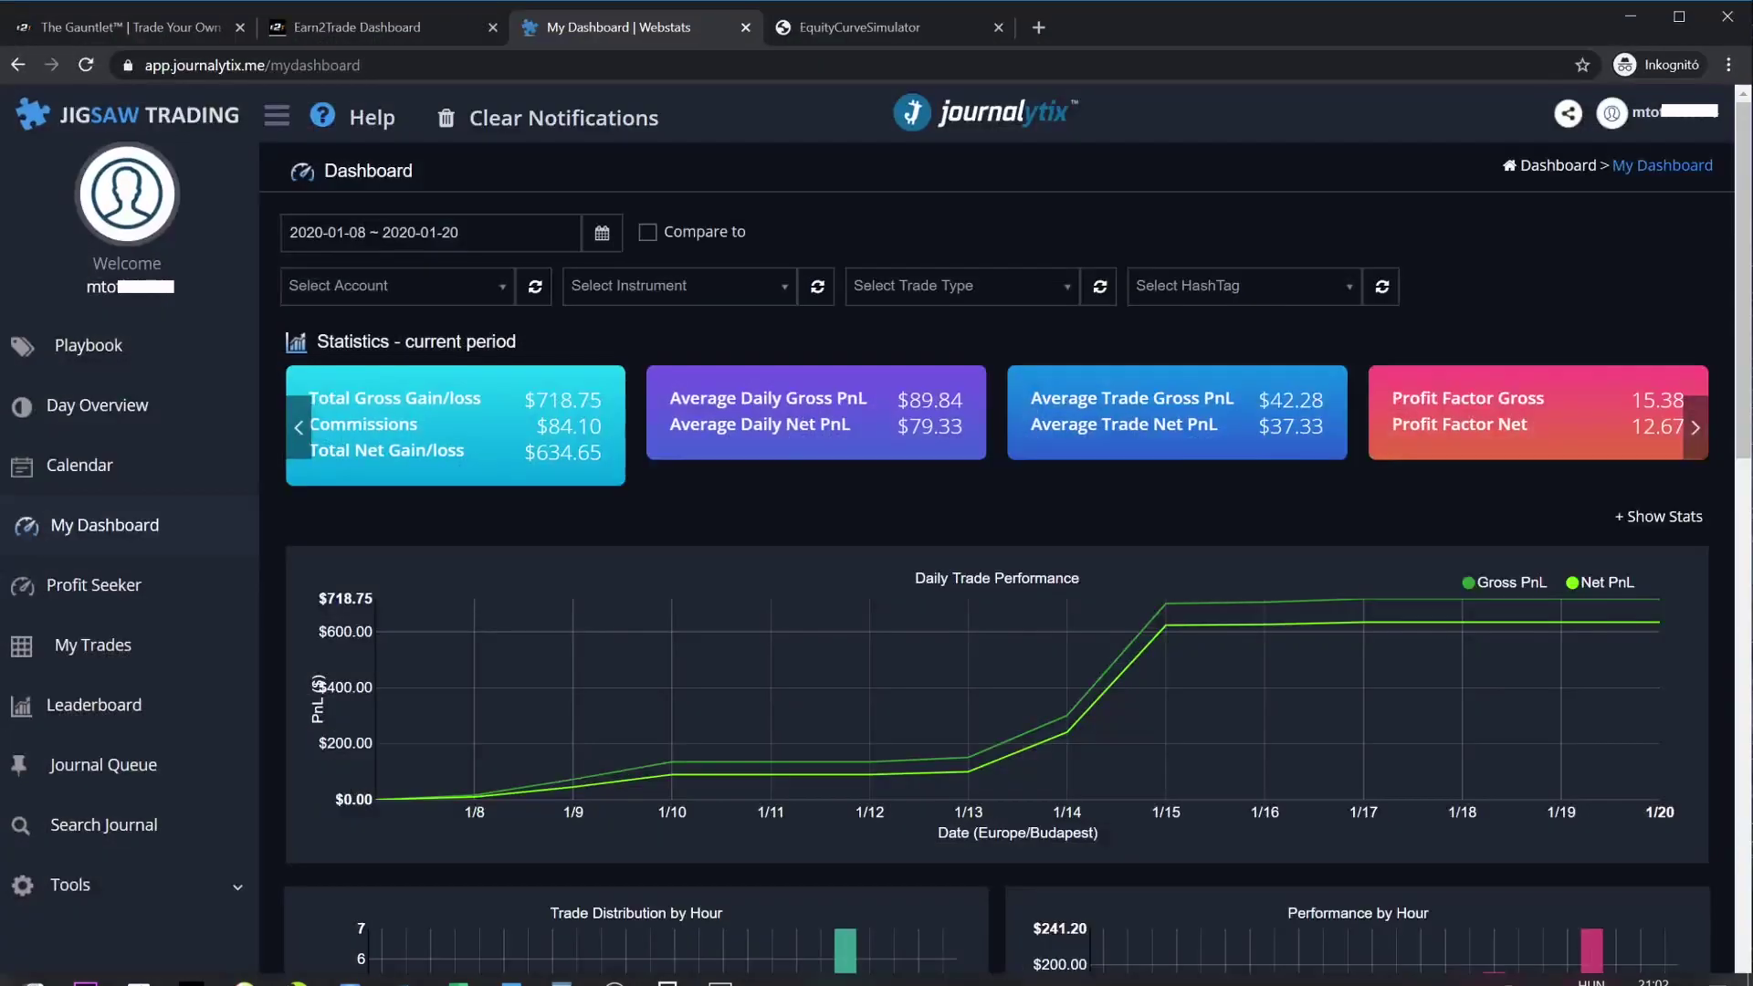
pyautogui.click(875, 29)
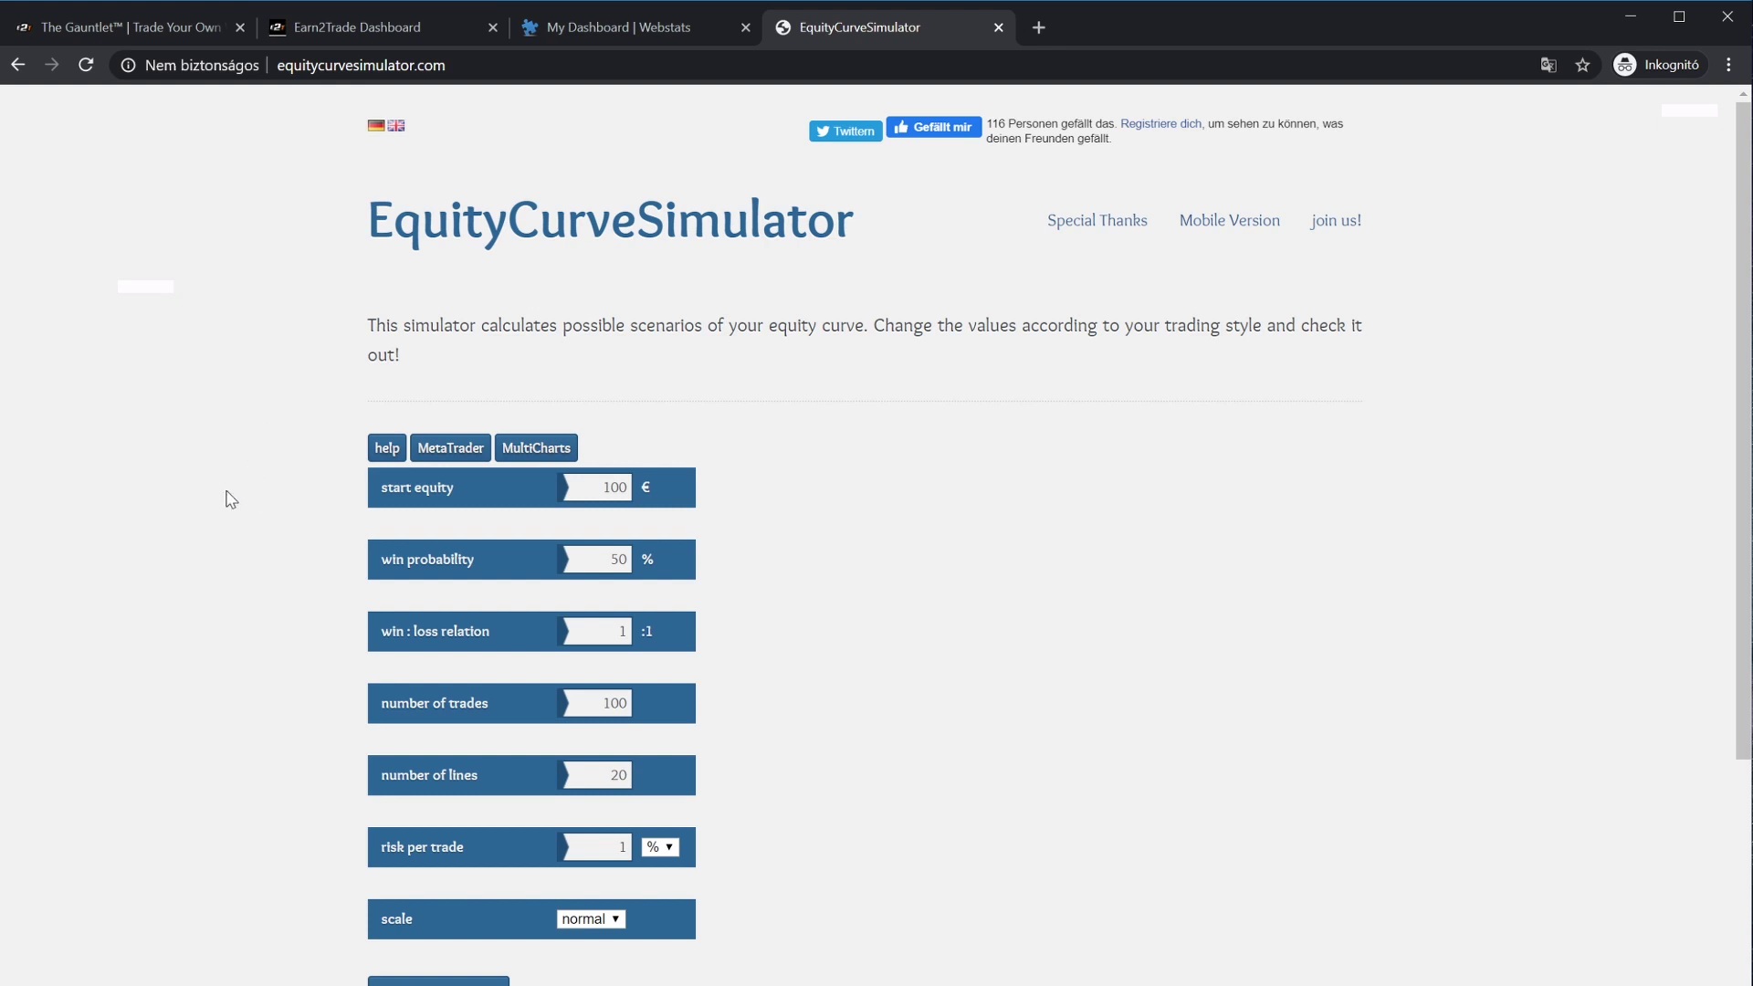
pyautogui.scroll(-2, 392, 507)
pyautogui.doubleClick(618, 347)
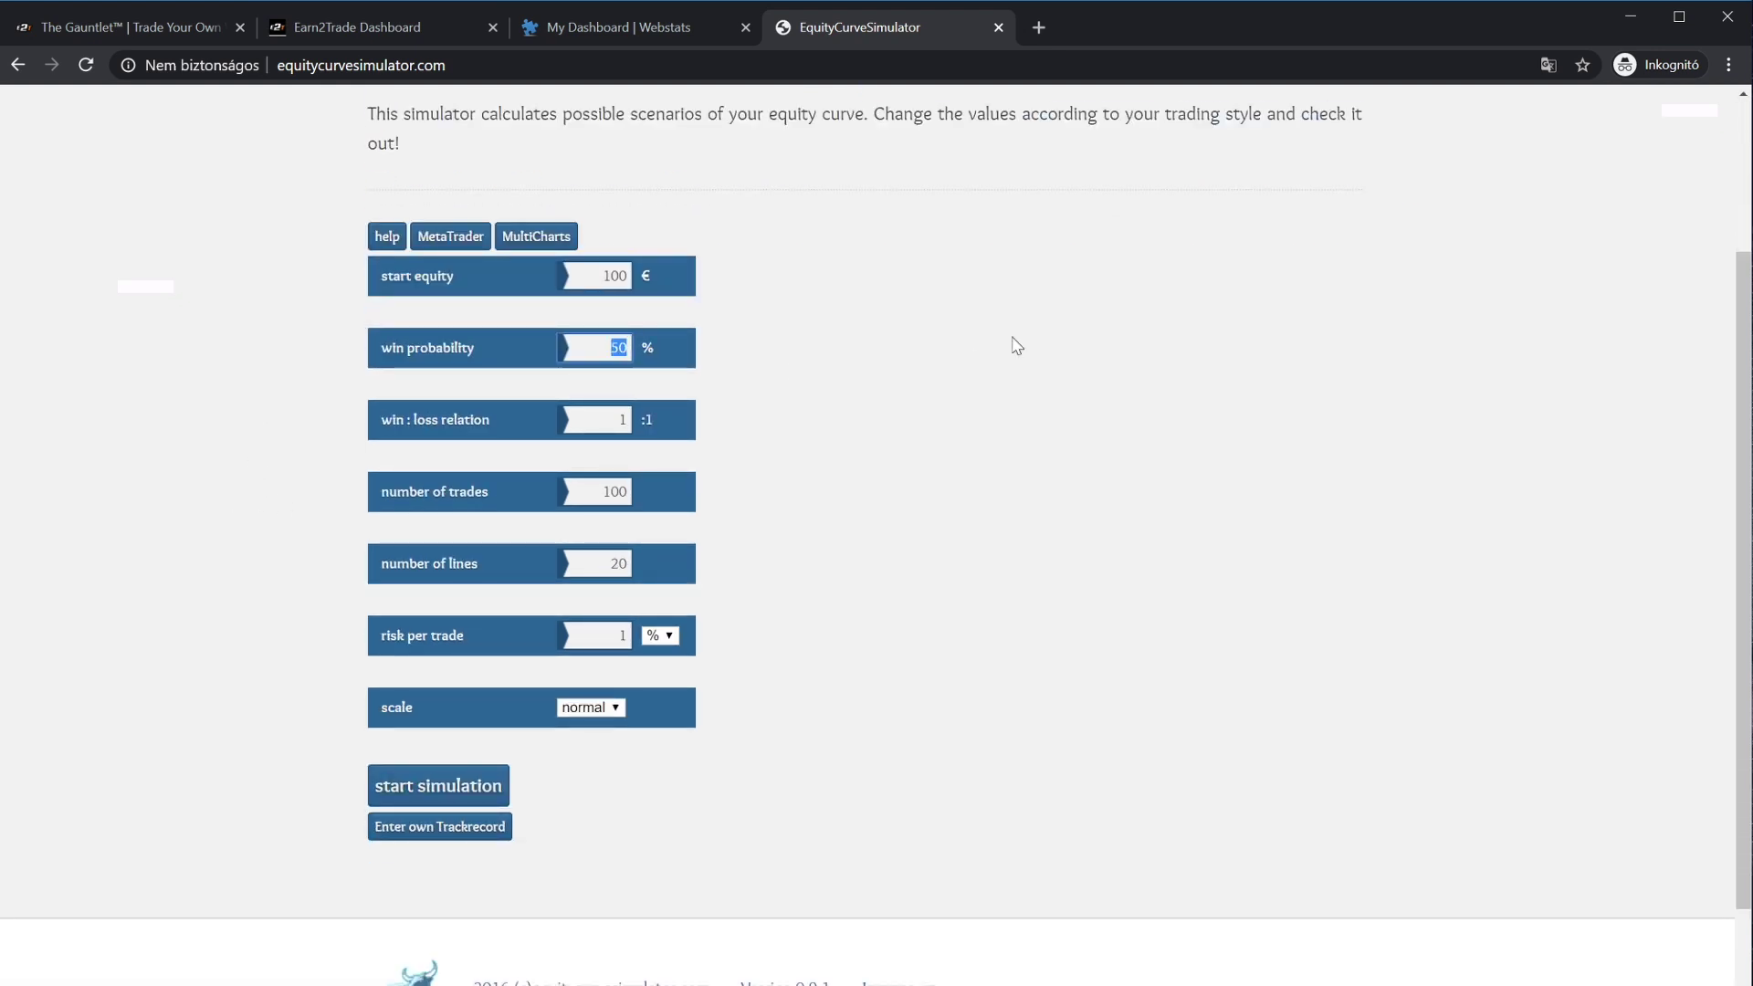
pyautogui.write('6')
pyautogui.click(621, 419)
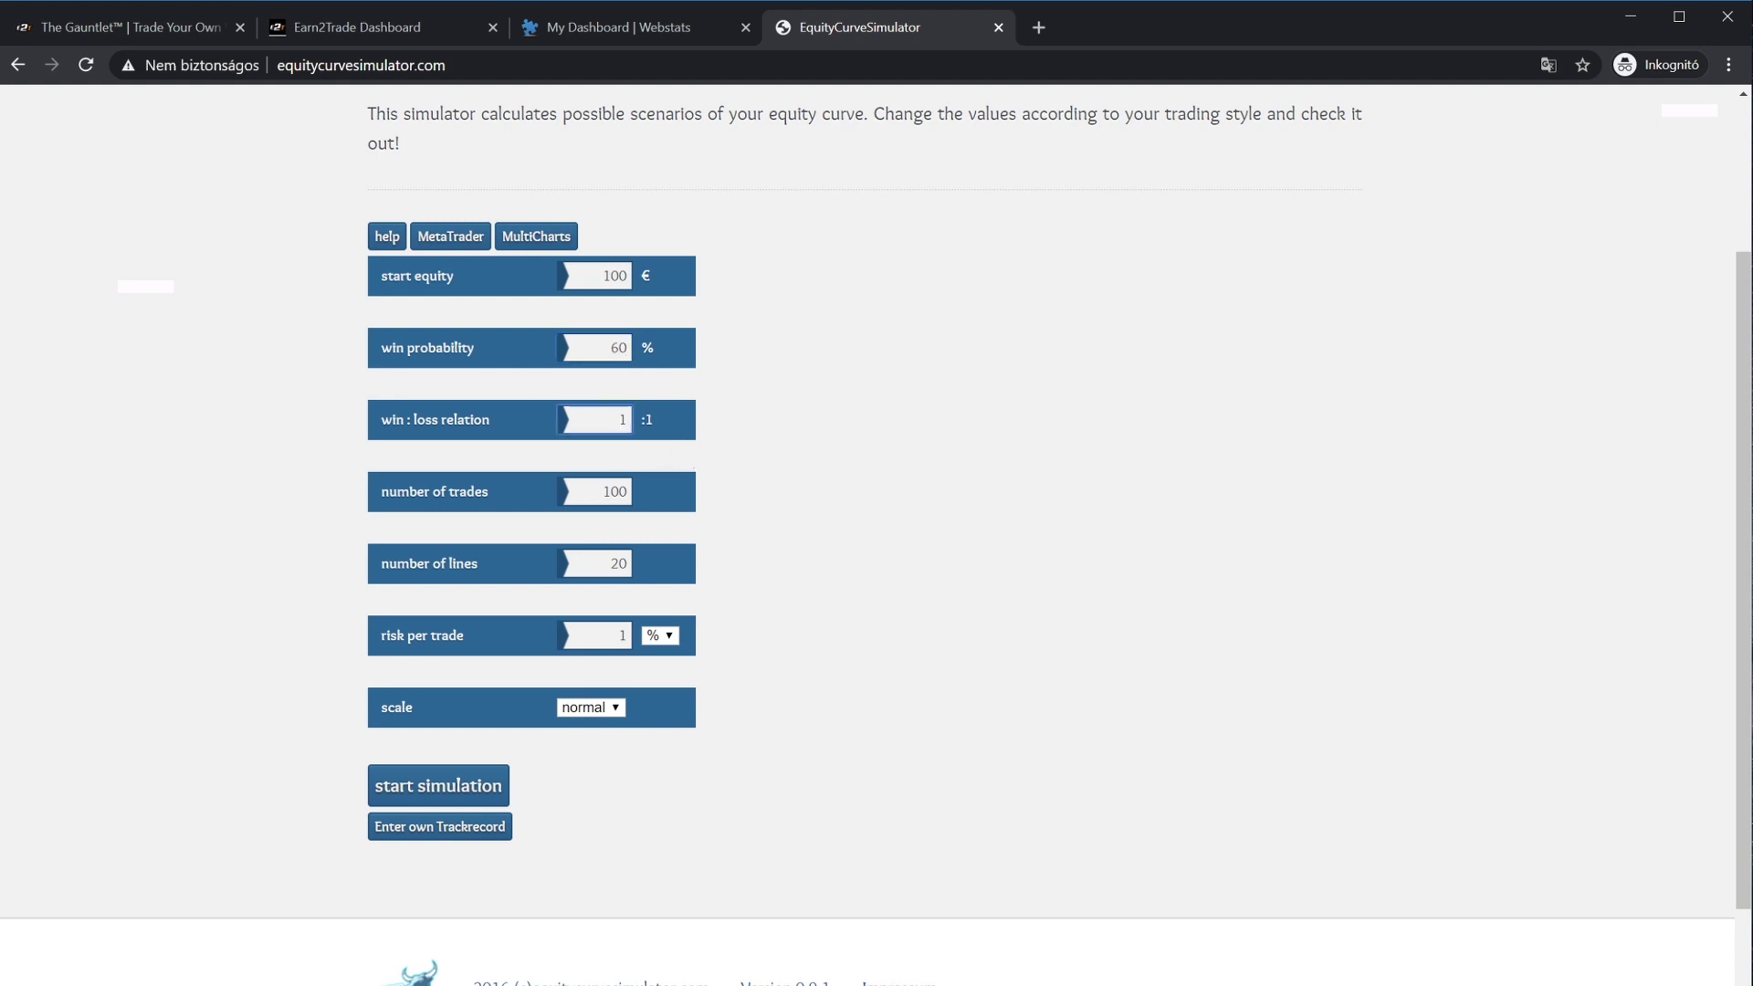
pyautogui.click(890, 427)
pyautogui.moveTo(628, 492); pyautogui.dragTo(610, 491)
pyautogui.click(492, 784)
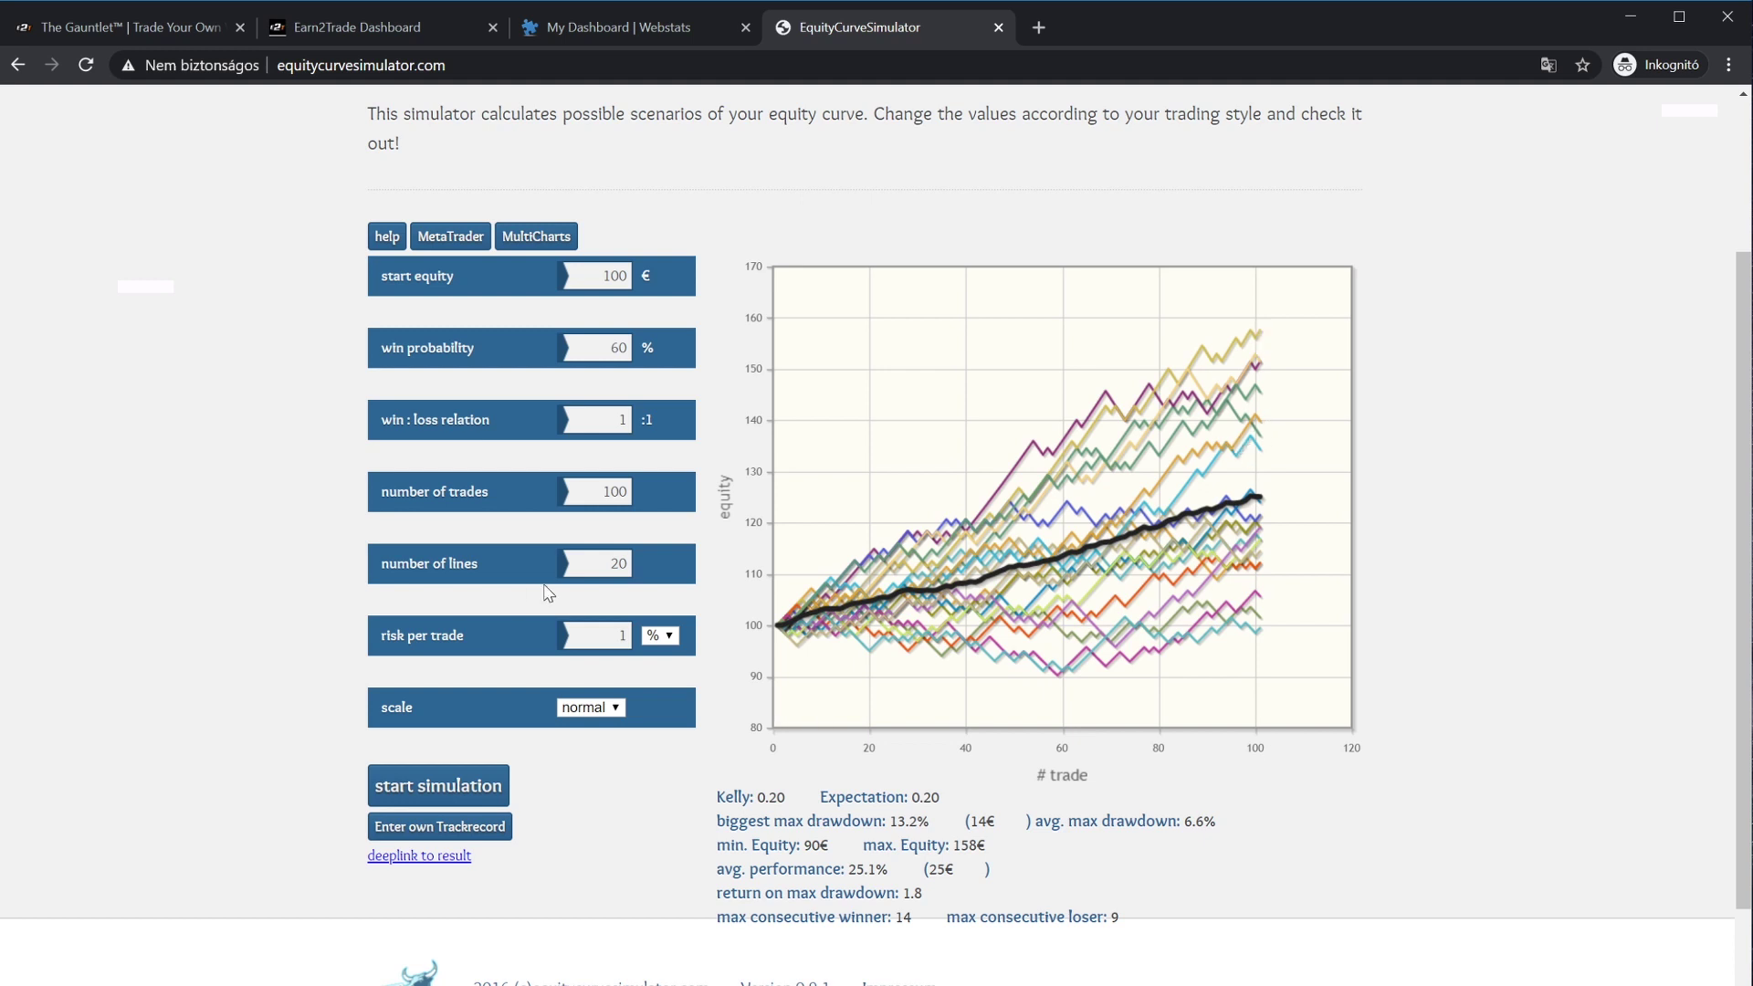
# - Set the number of trades to 500 and rerun the equity curve simulation
pyautogui.click(561, 494)
pyautogui.write('500')
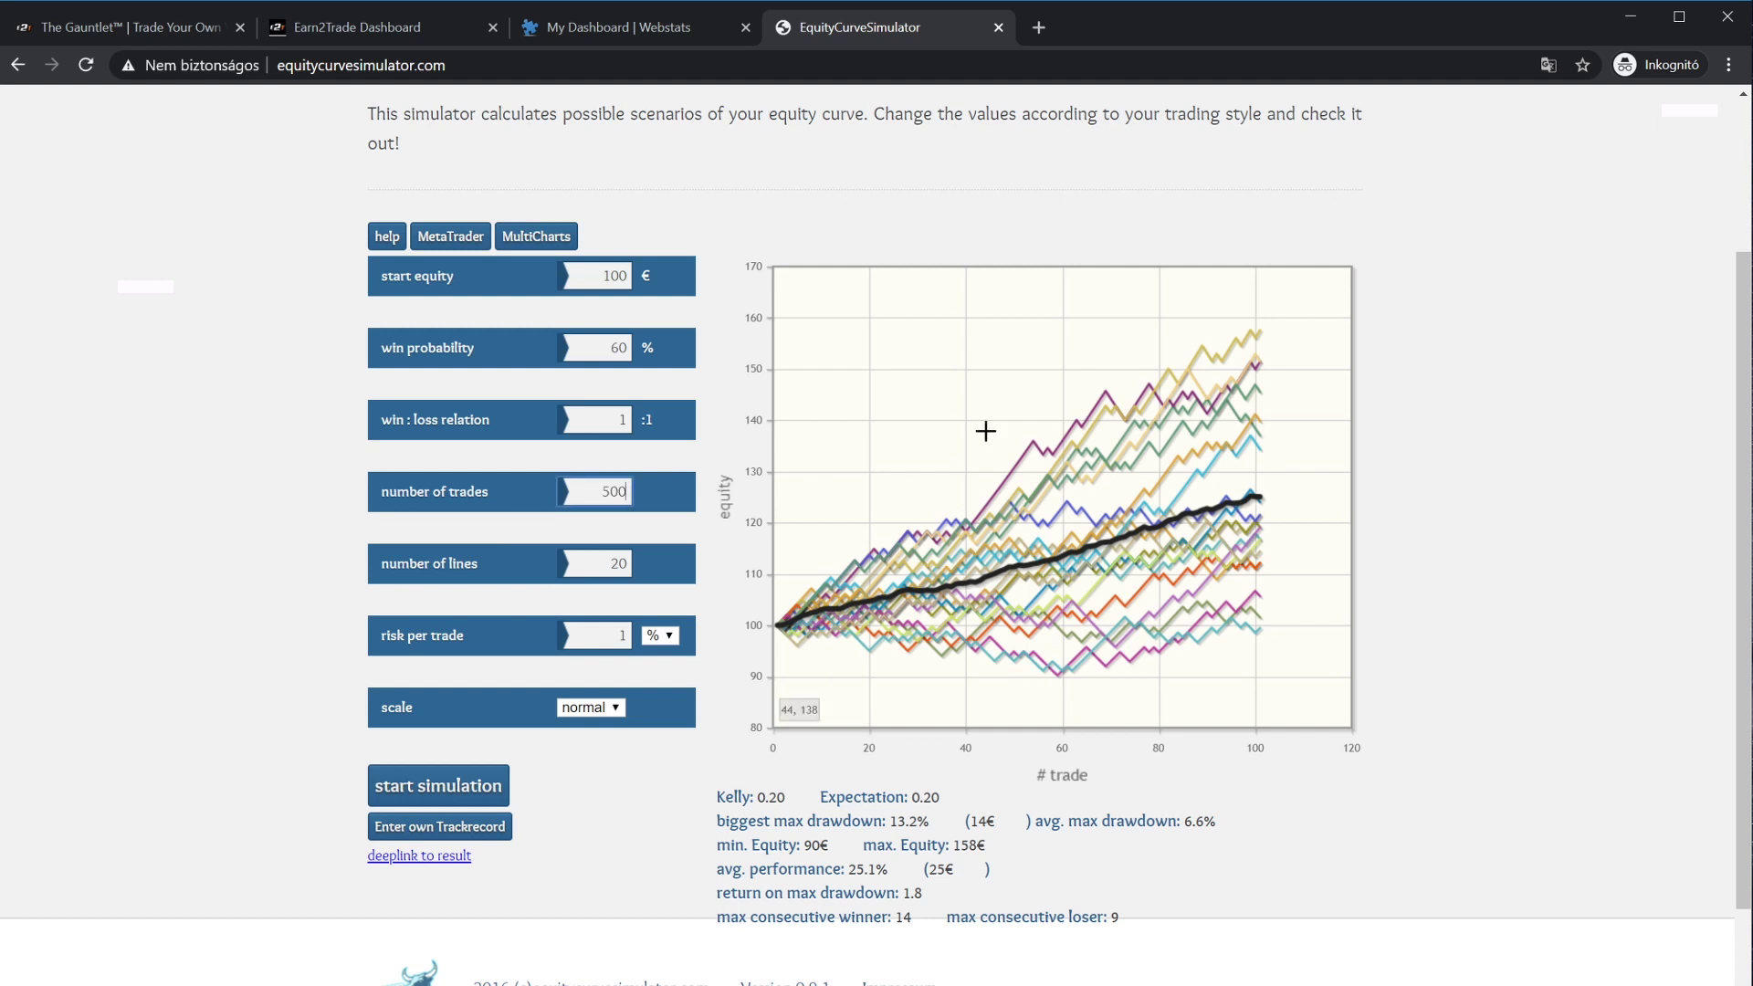
pyautogui.click(453, 786)
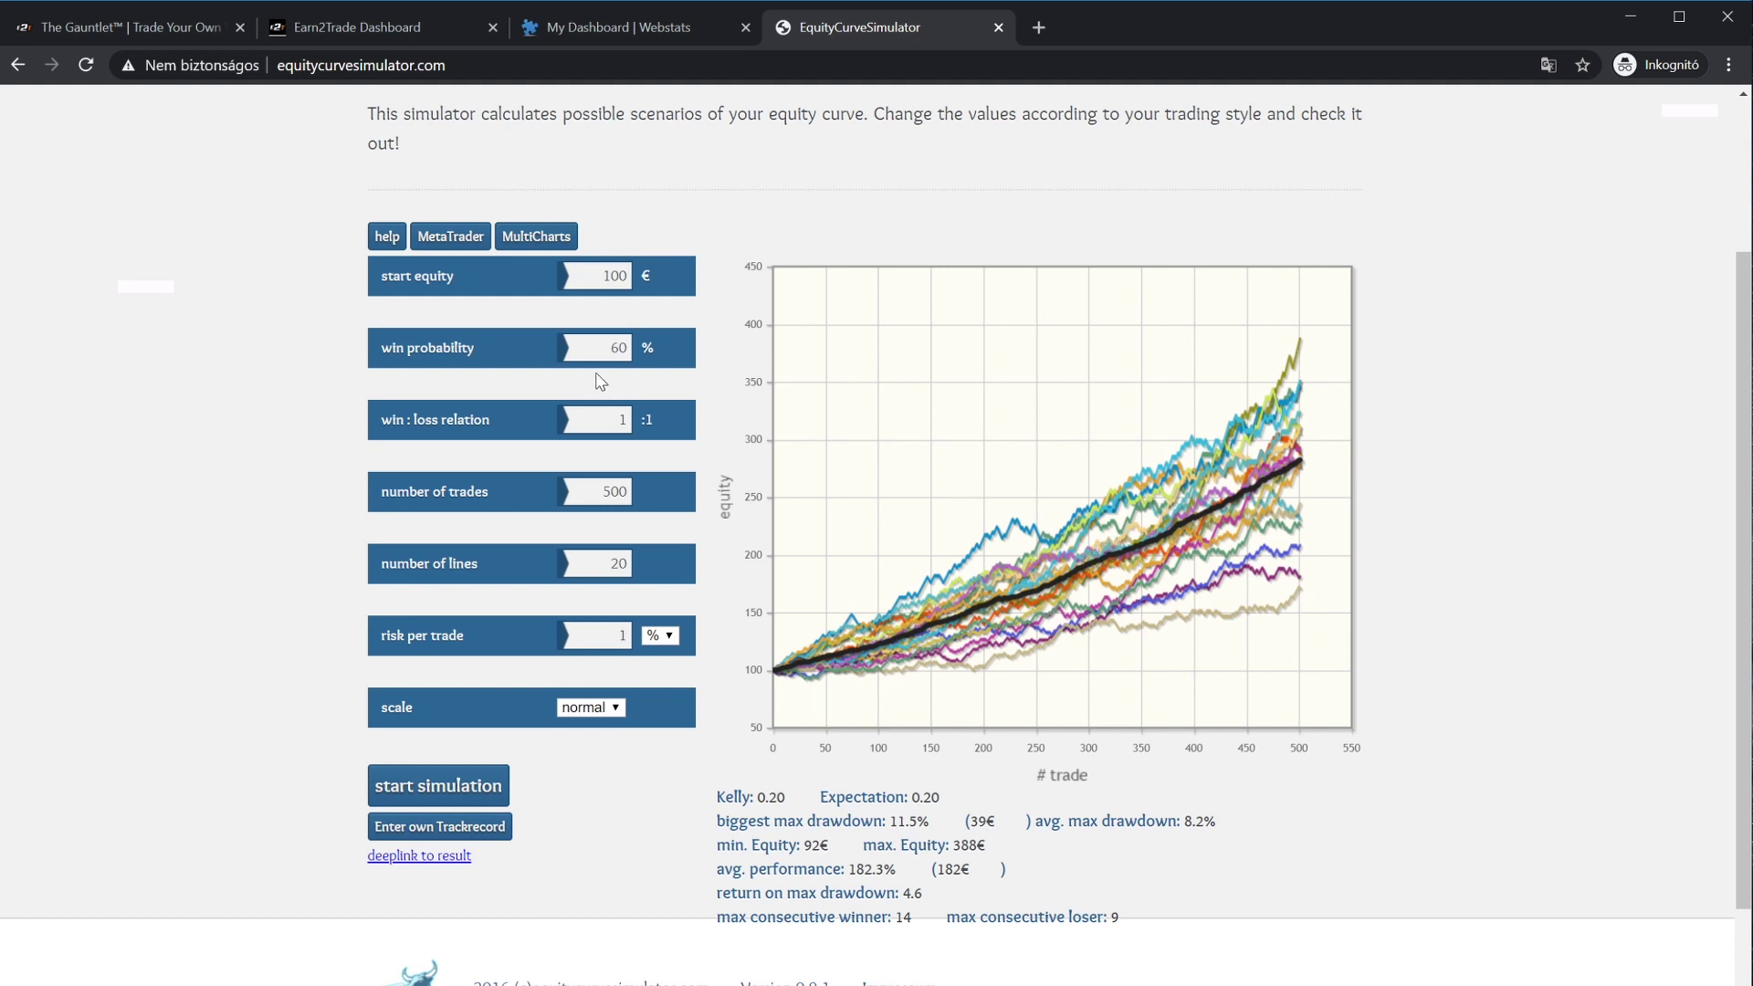
# - Set the simulator's win probability to 94 %
pyautogui.doubleClick(618, 348)
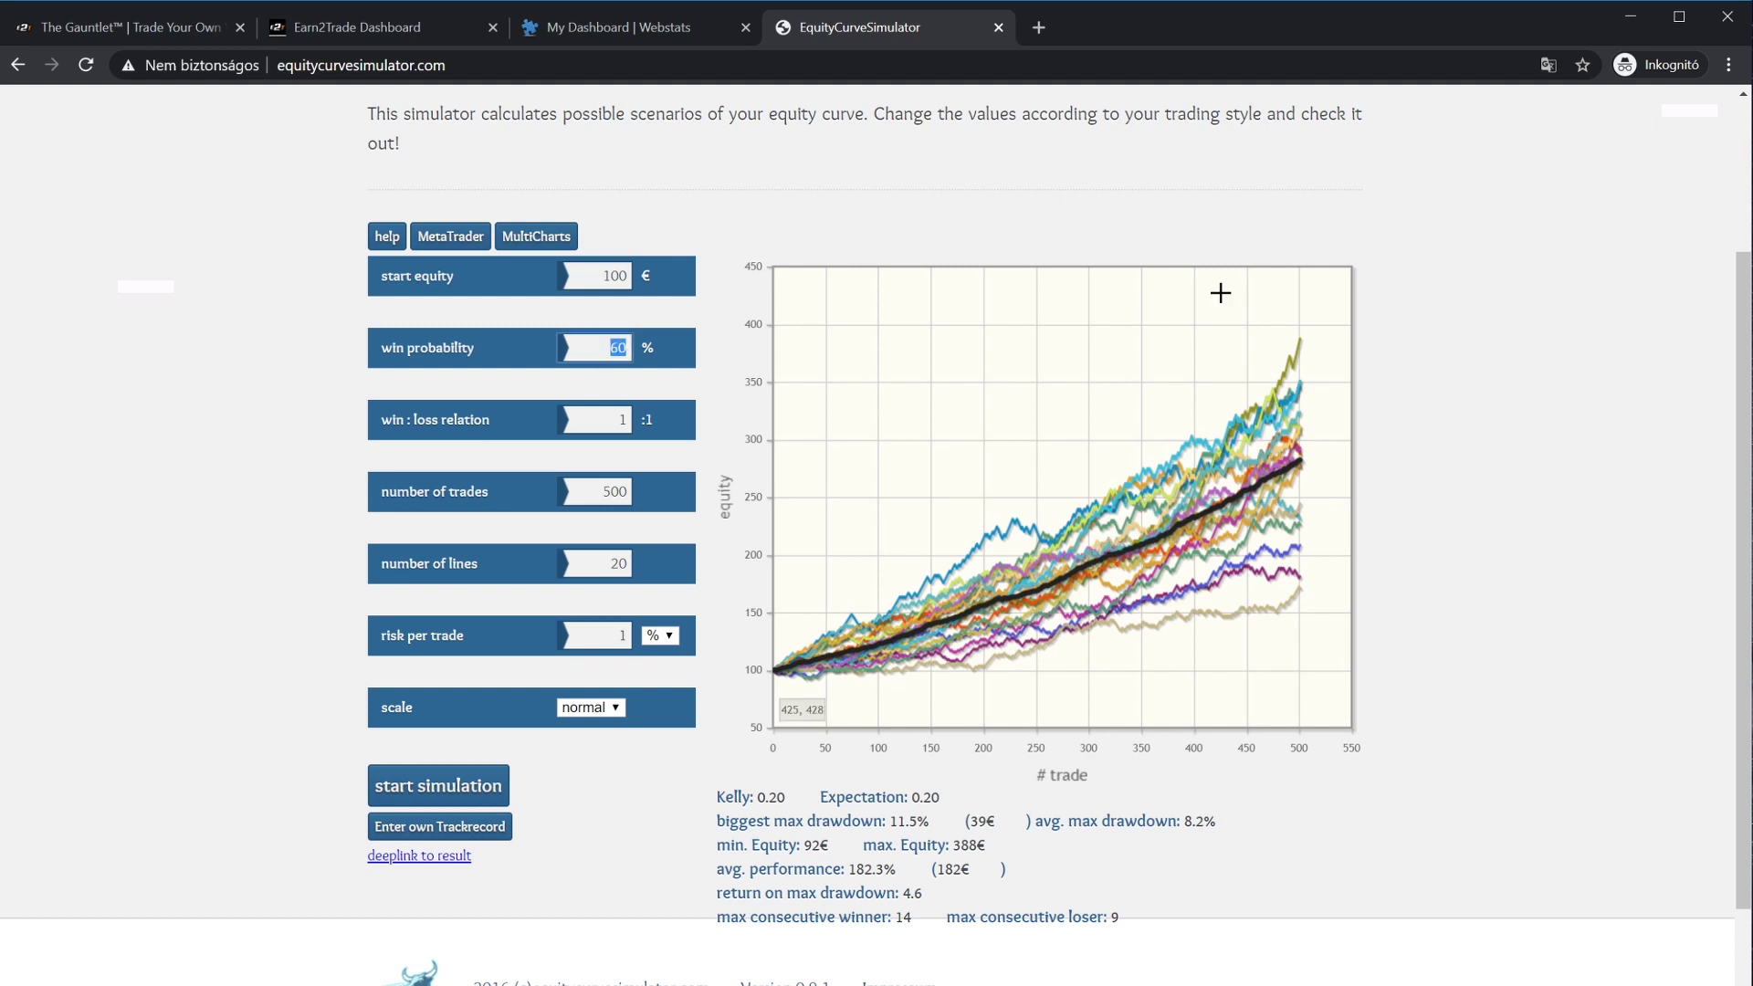
pyautogui.write('94')
# - Switch back to the Gauntletstats workbook and clear the Gain per trade cell of trade 8 in the USD Term block
pyautogui.press('ctrl+super+Left')
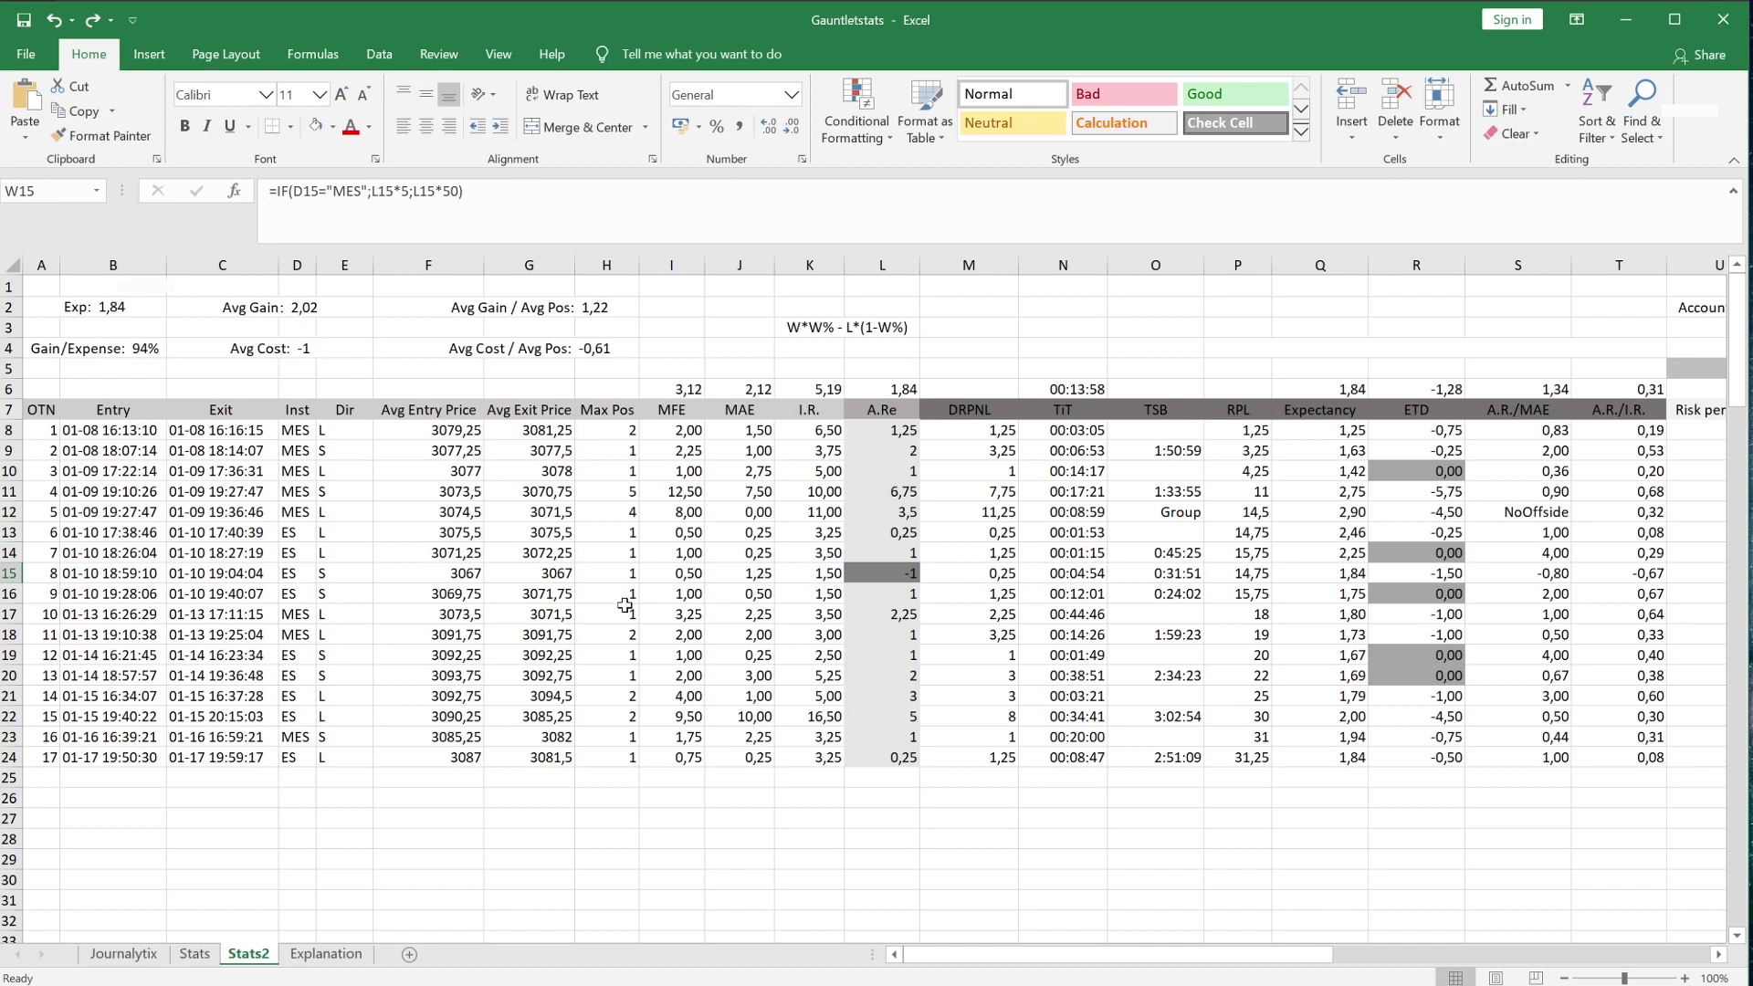
pyautogui.moveTo(1293, 955); pyautogui.dragTo(1469, 960)
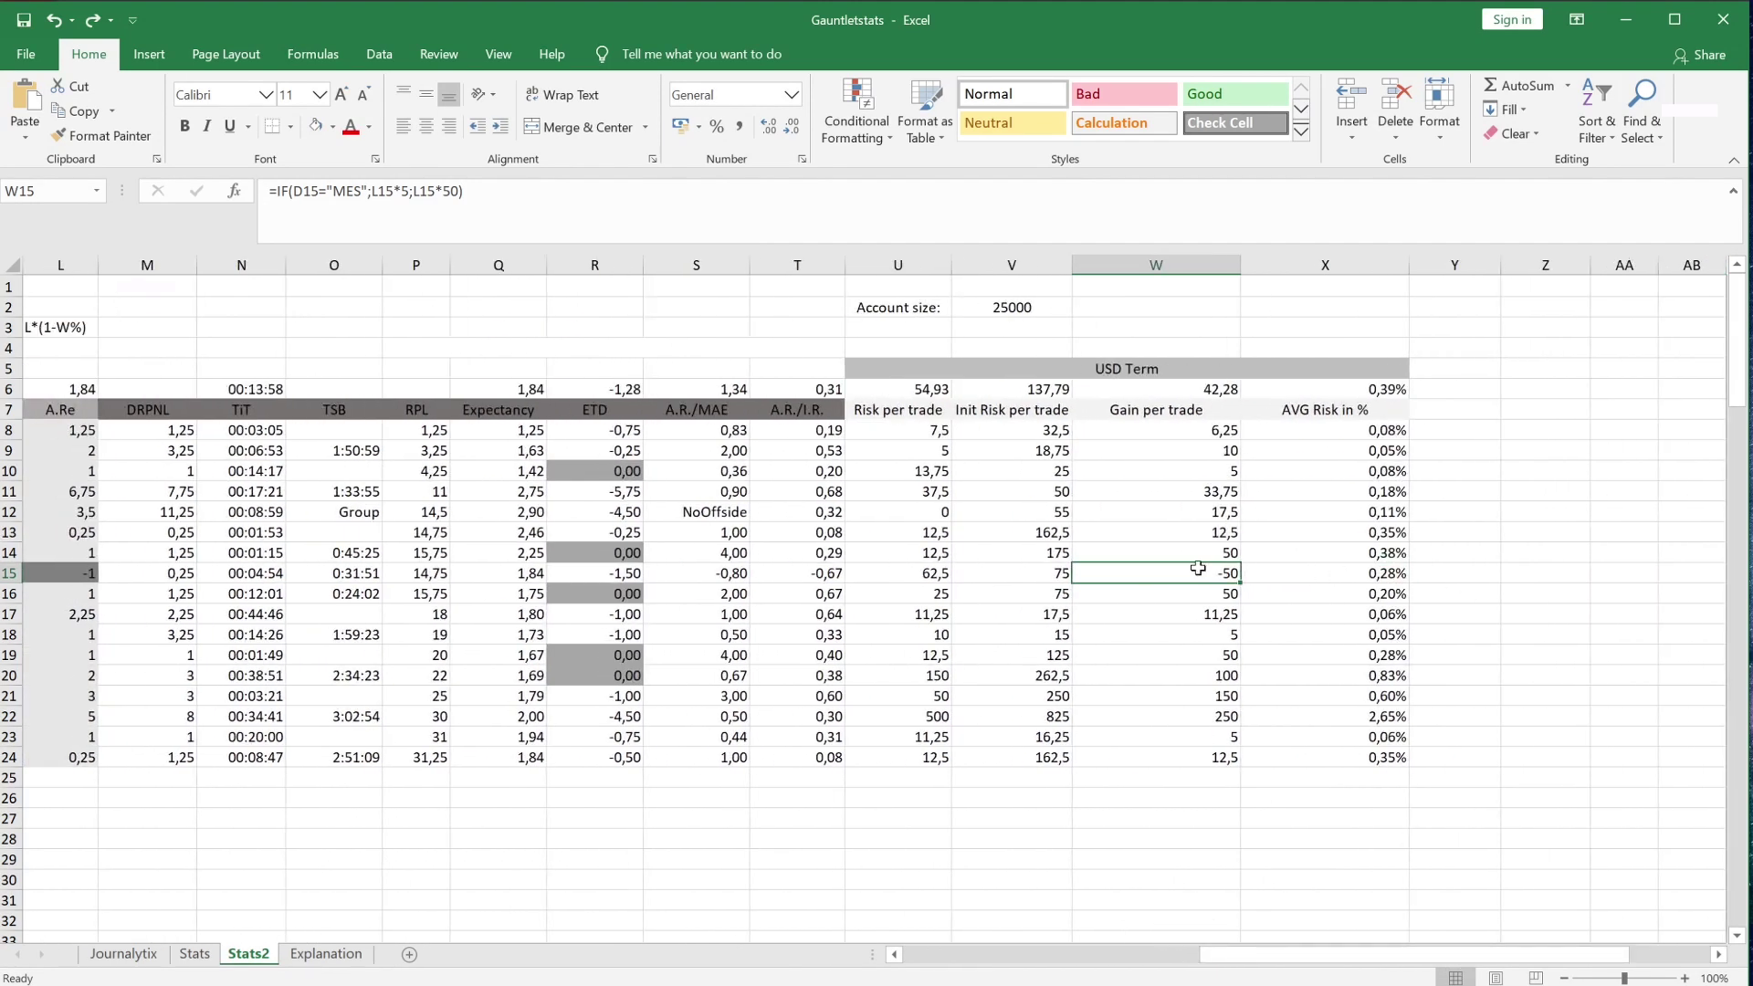
pyautogui.press('Delete')
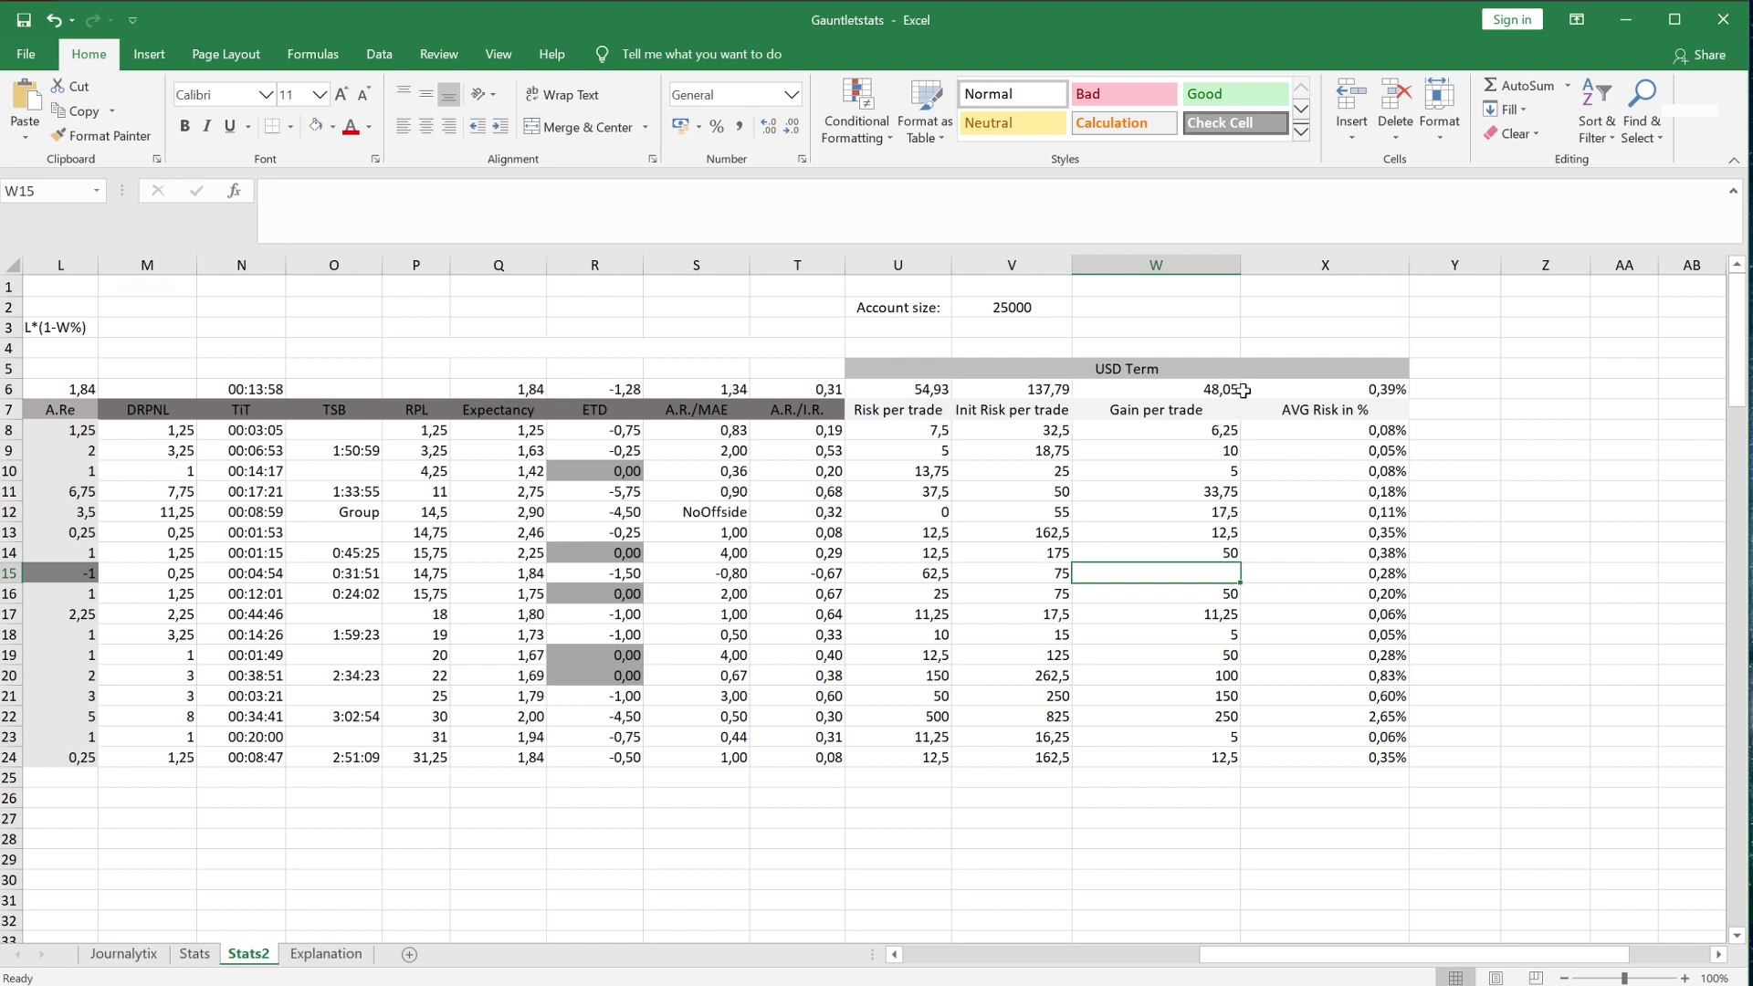
# - Paste the text "mindenre" into cell Z6
pyautogui.click(1516, 391)
pyautogui.write('mindenre')
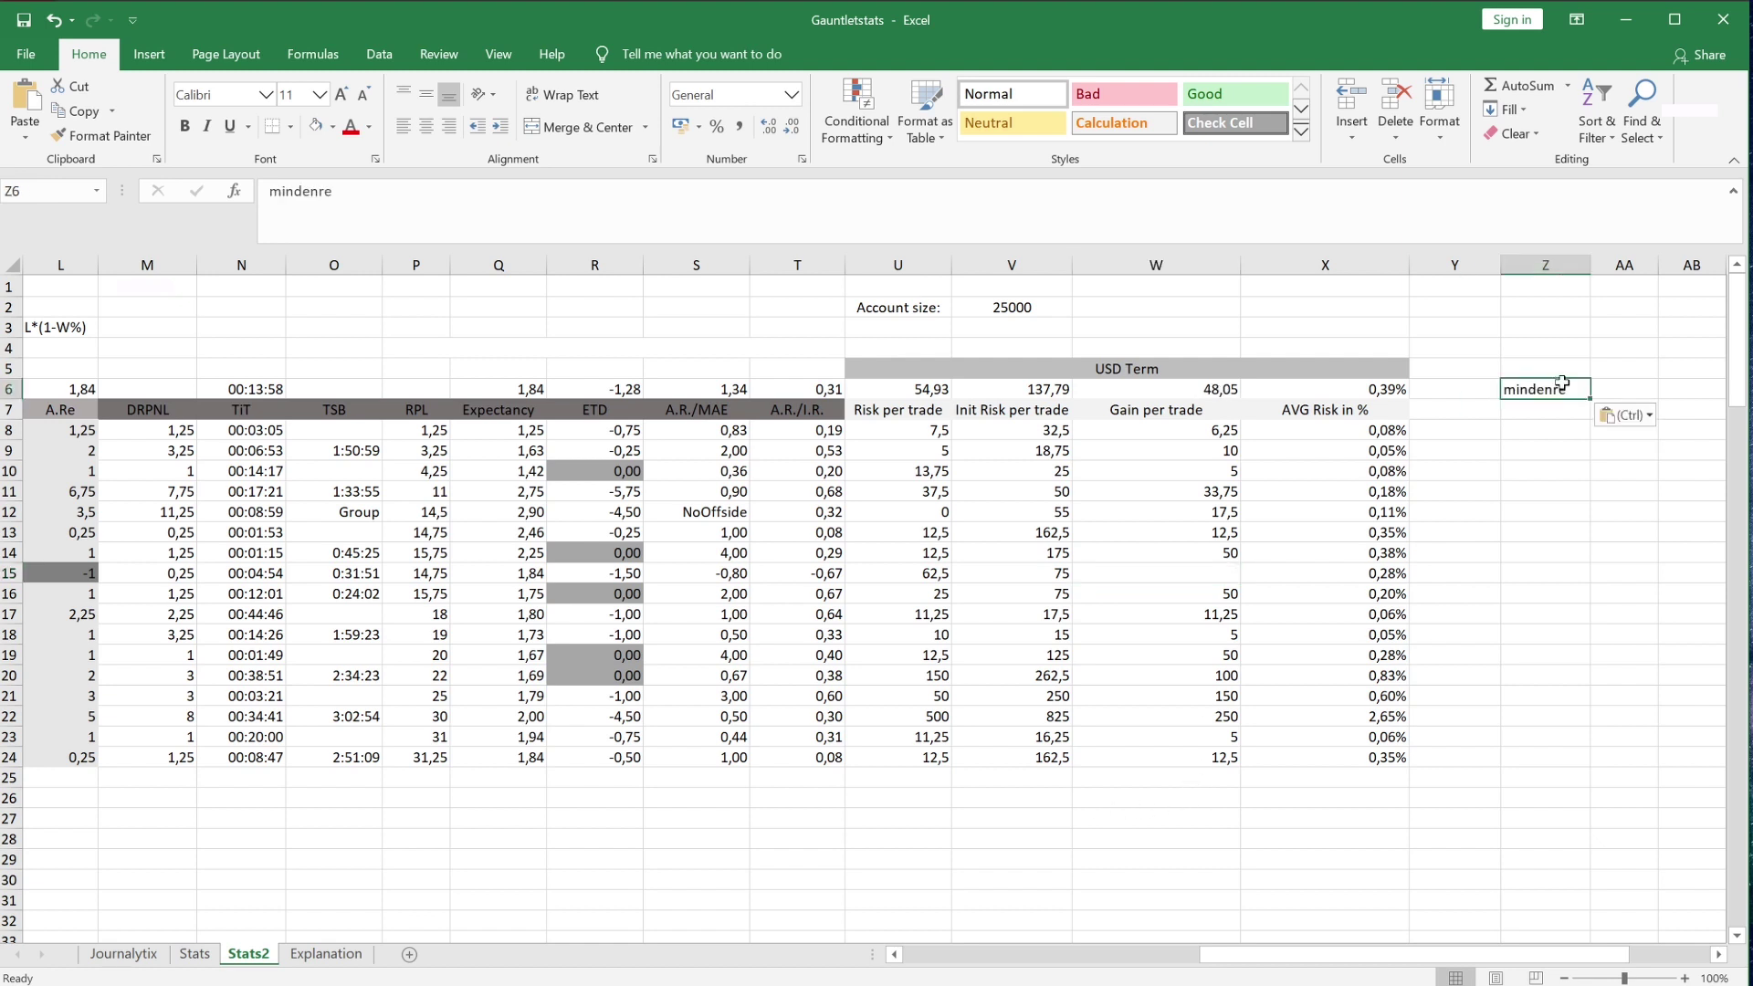
# - Replace the text in cell Z6 with the value -50
pyautogui.press('Delete')
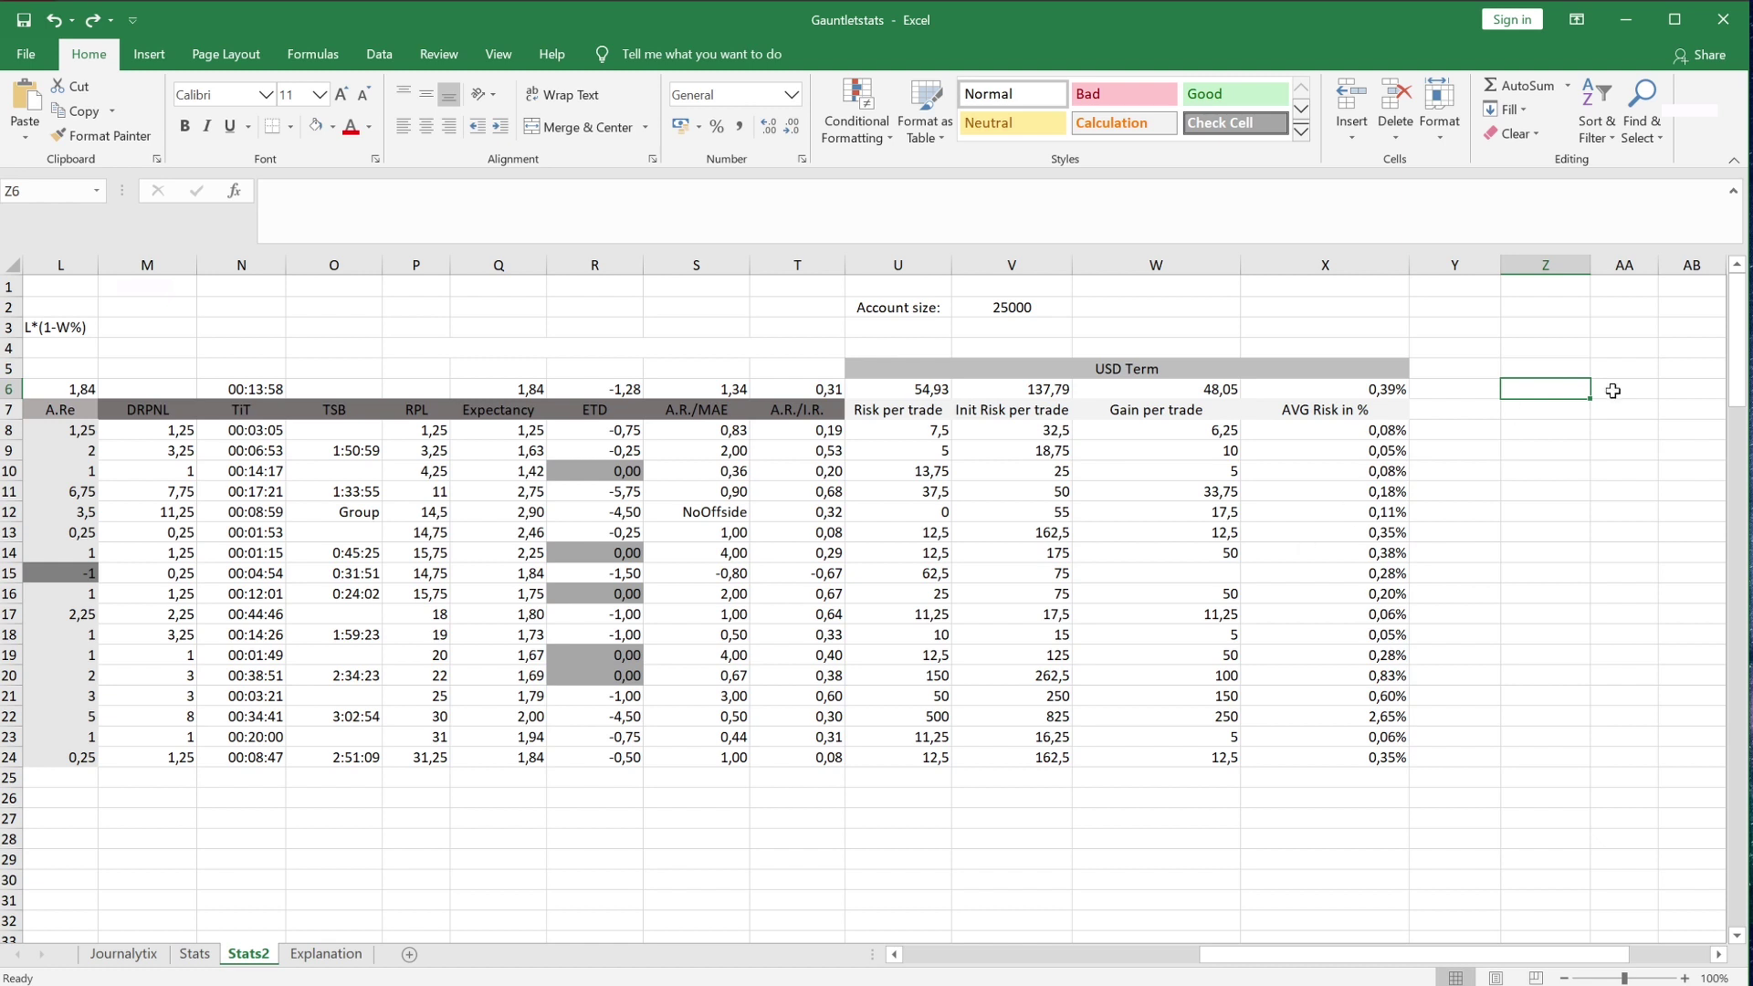
pyautogui.write('-50')
pyautogui.press('Return')
pyautogui.click(1569, 393)
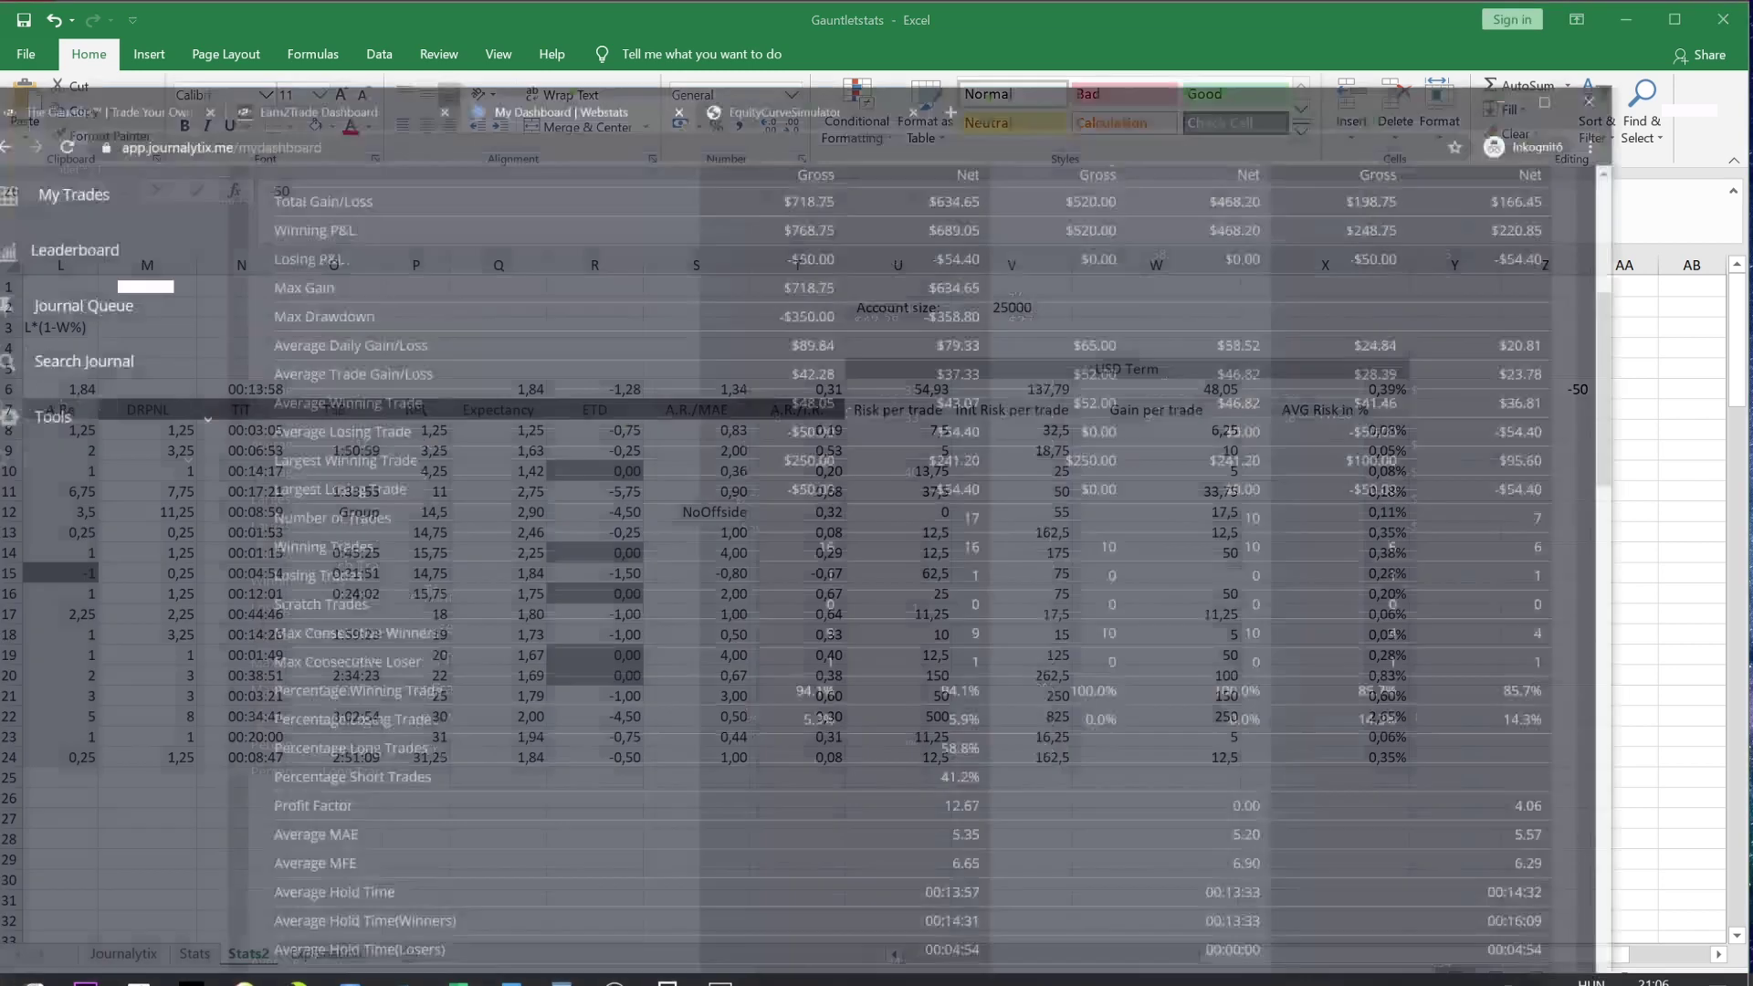
# - Switch to the Journalytix dashboard in the browser and check the average winning and losing trade in the current period statistics
pyautogui.click(244, 982)
pyautogui.scroll(4, 646, 747)
pyautogui.scroll(3, 716, 521)
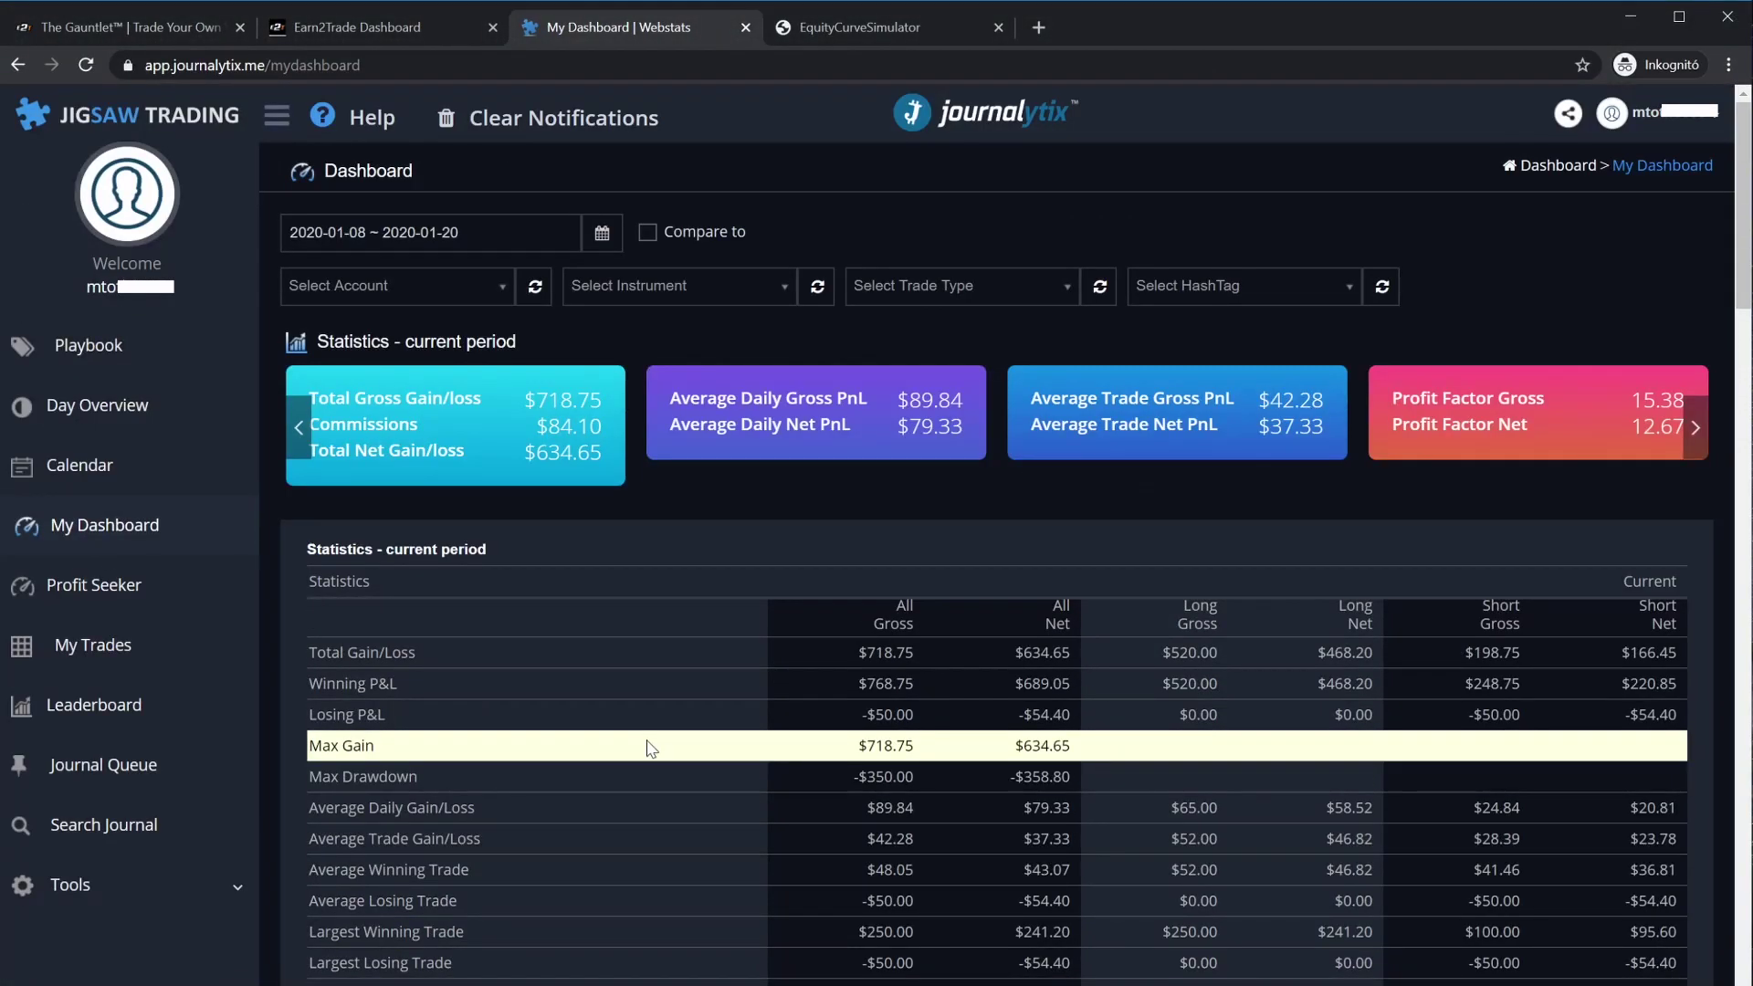
pyautogui.scroll(-5, 716, 520)
pyautogui.scroll(-2, 717, 553)
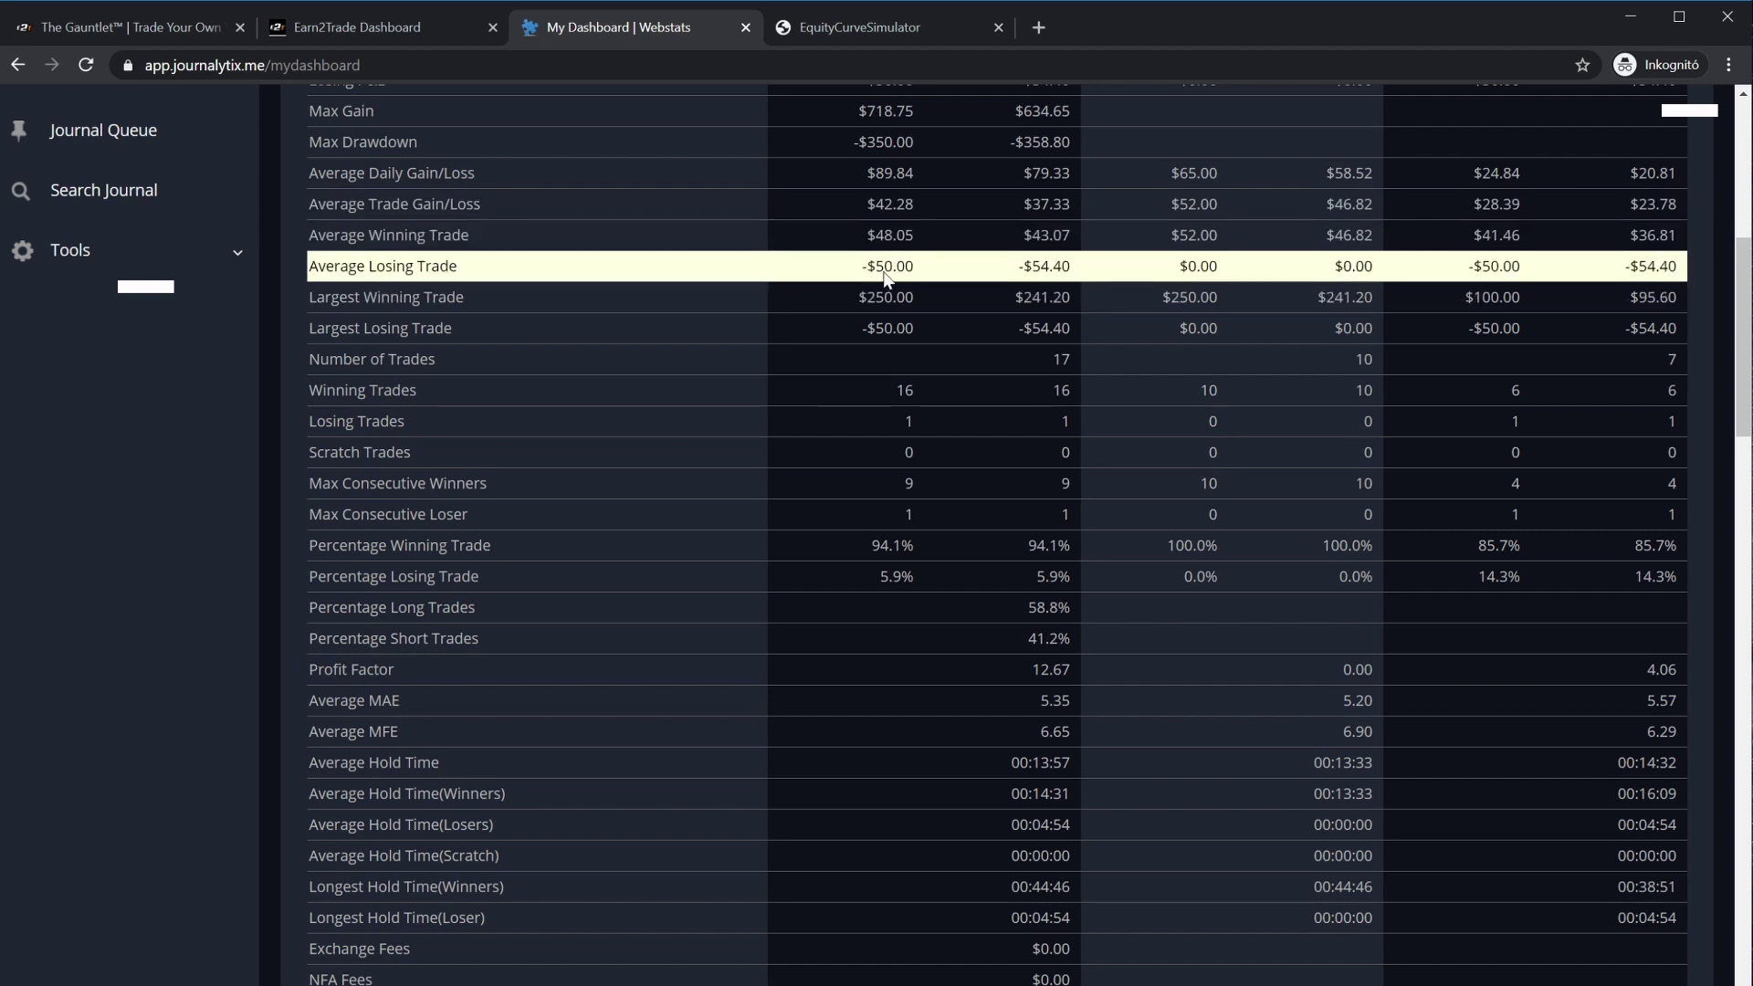
# - In the equity curve simulator, set the win : loss relation to 0.96 and the number of trades to 100, and run the simulation
pyautogui.click(865, 27)
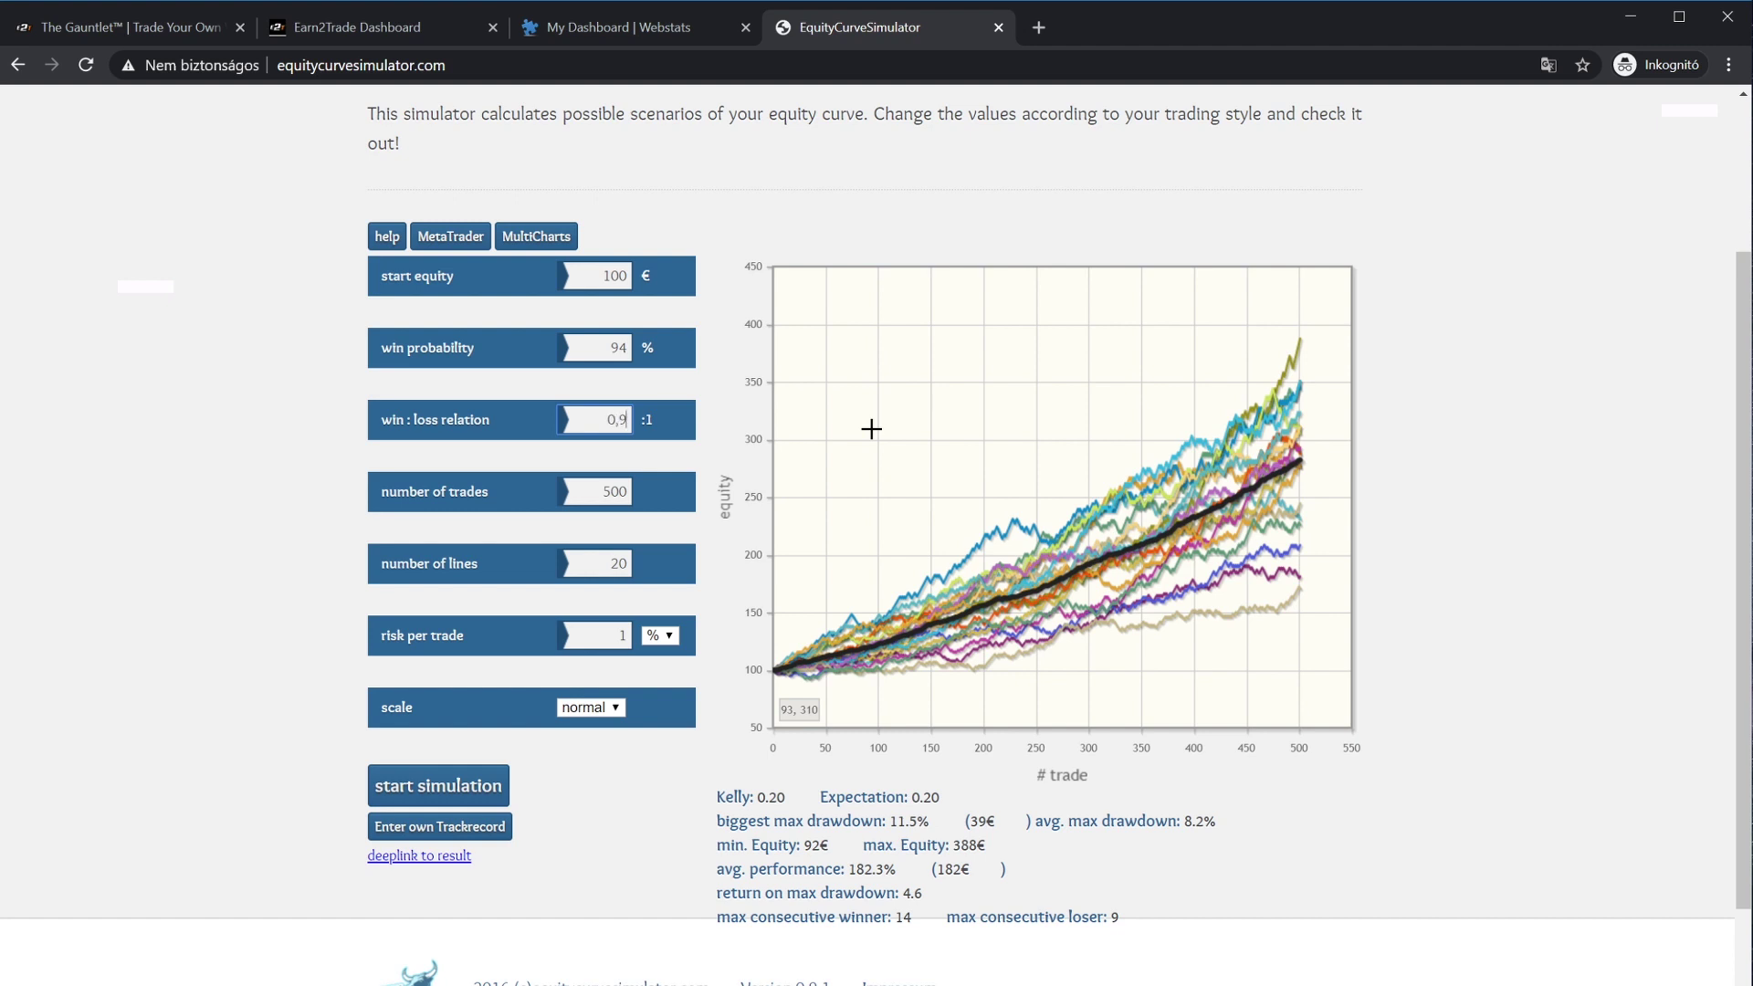
pyautogui.write('6')
pyautogui.press('Tab')
pyautogui.write('100')
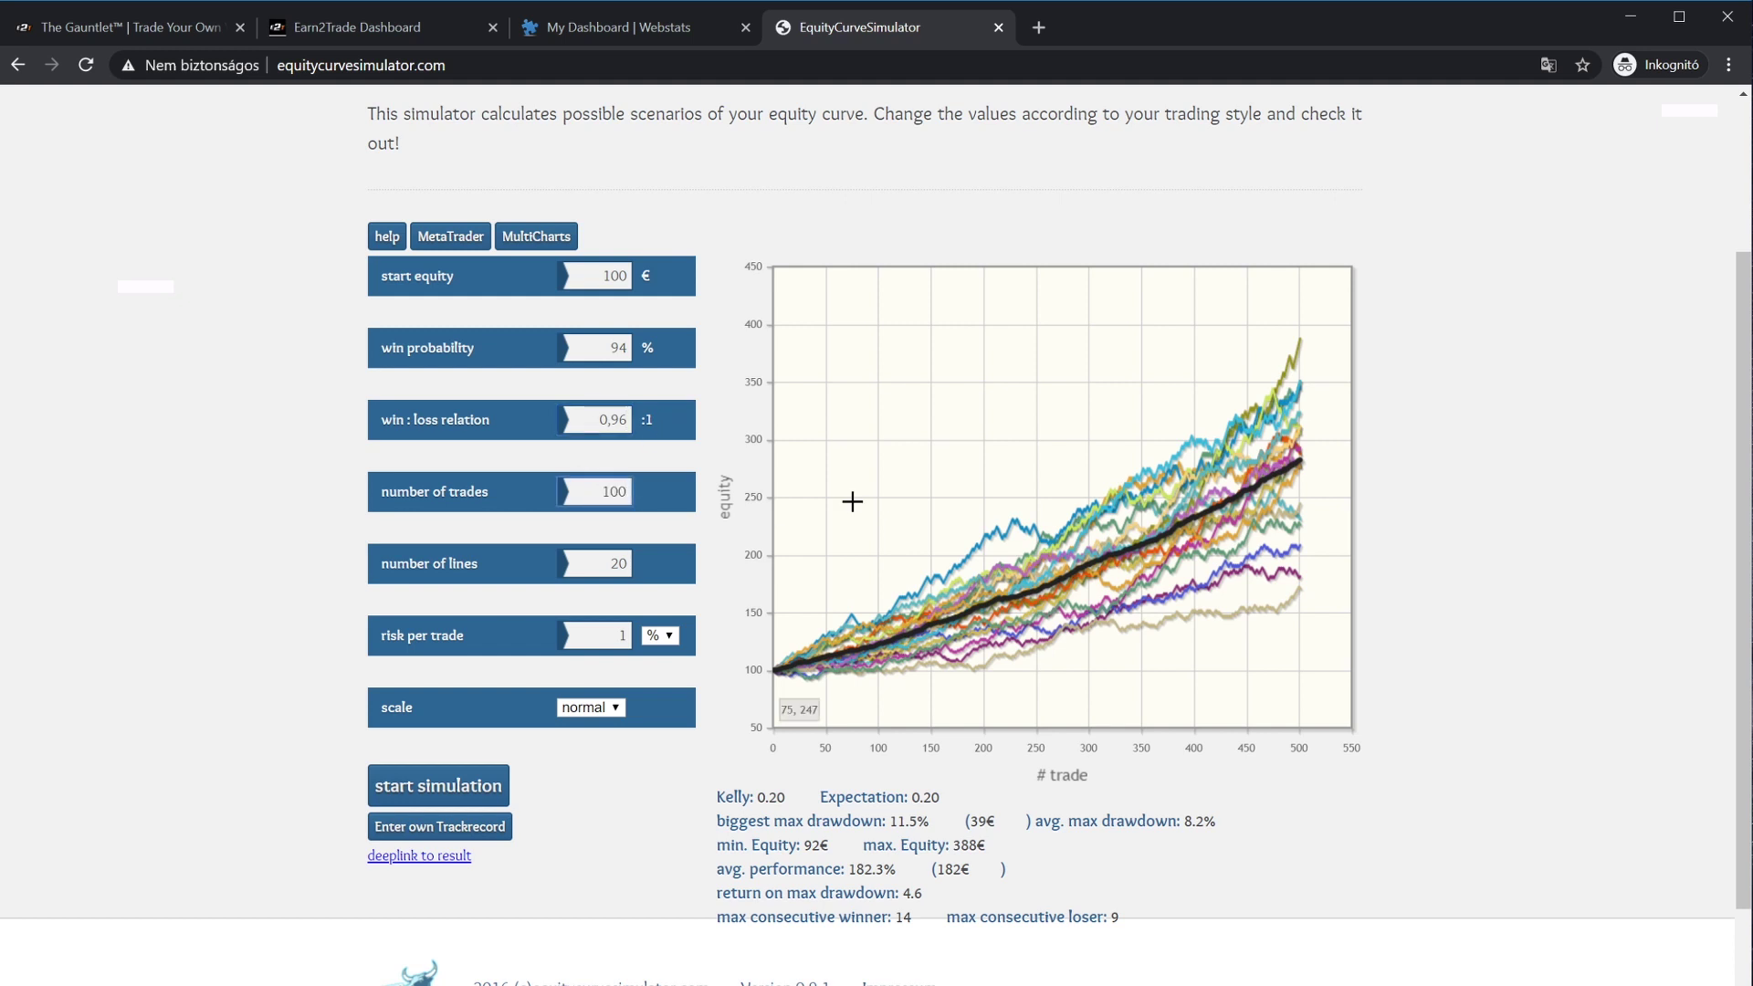
pyautogui.click(497, 786)
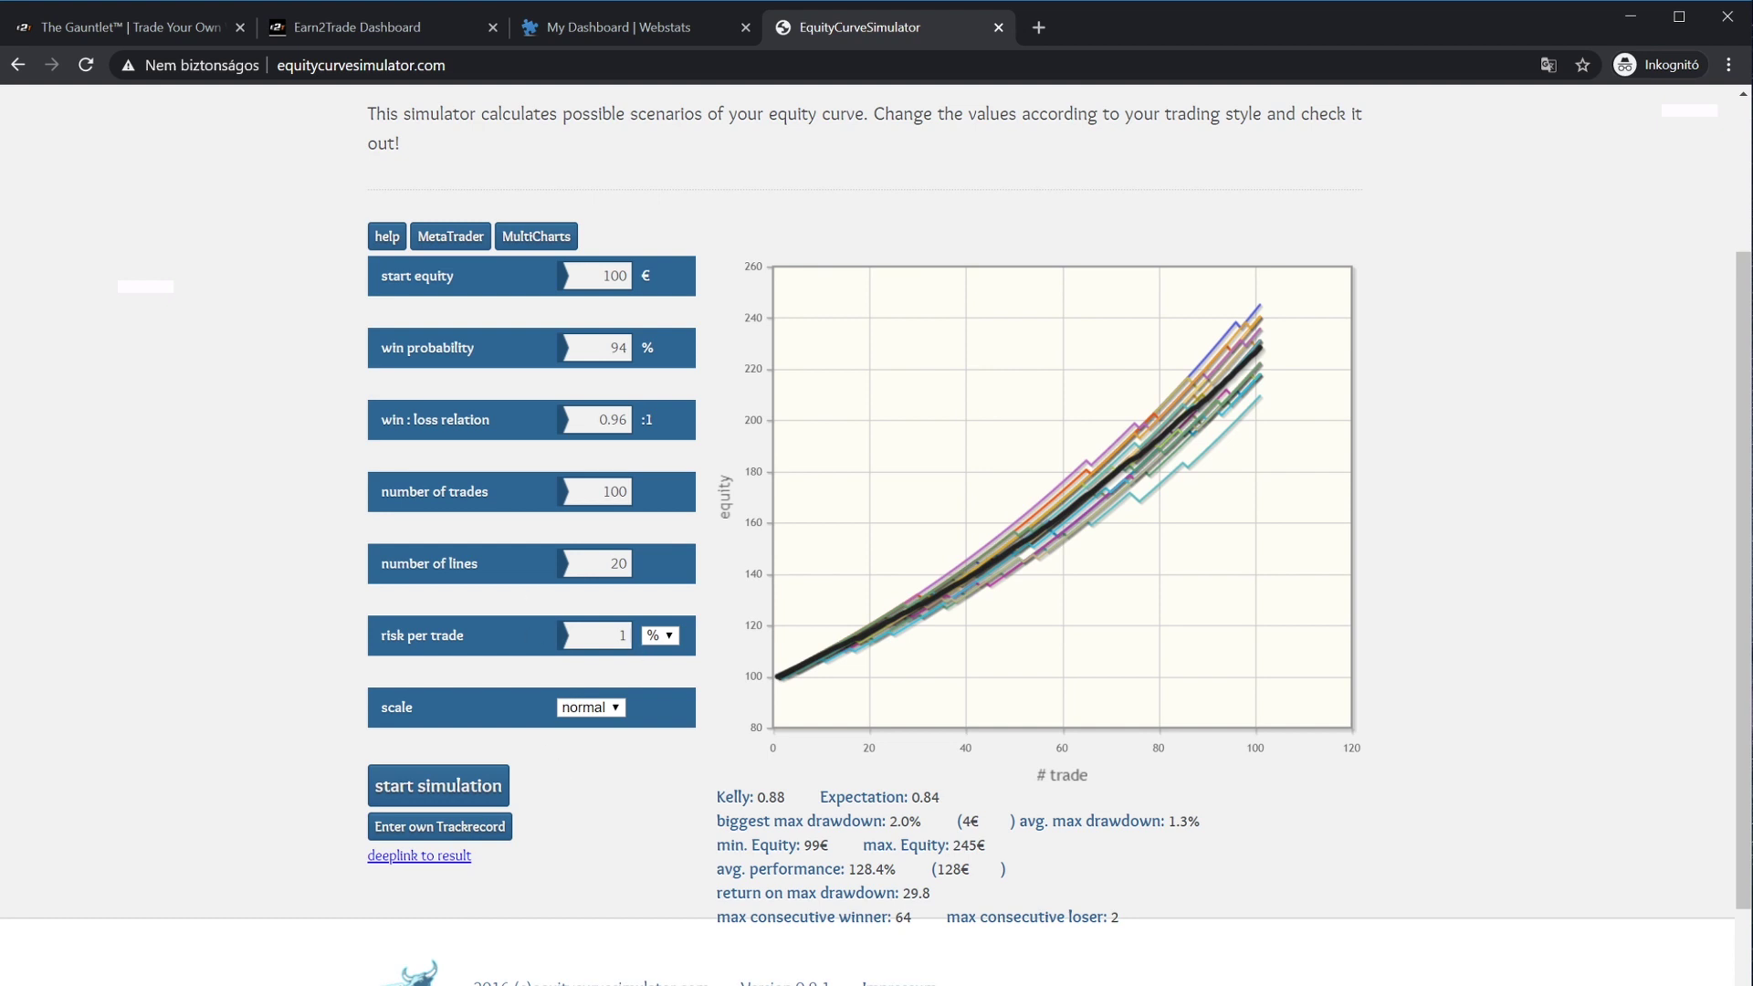
# - Switch back to the Gauntletstats workbook and examine the AVG Risk in % formulas of the first trades on Stats2
pyautogui.click(510, 979)
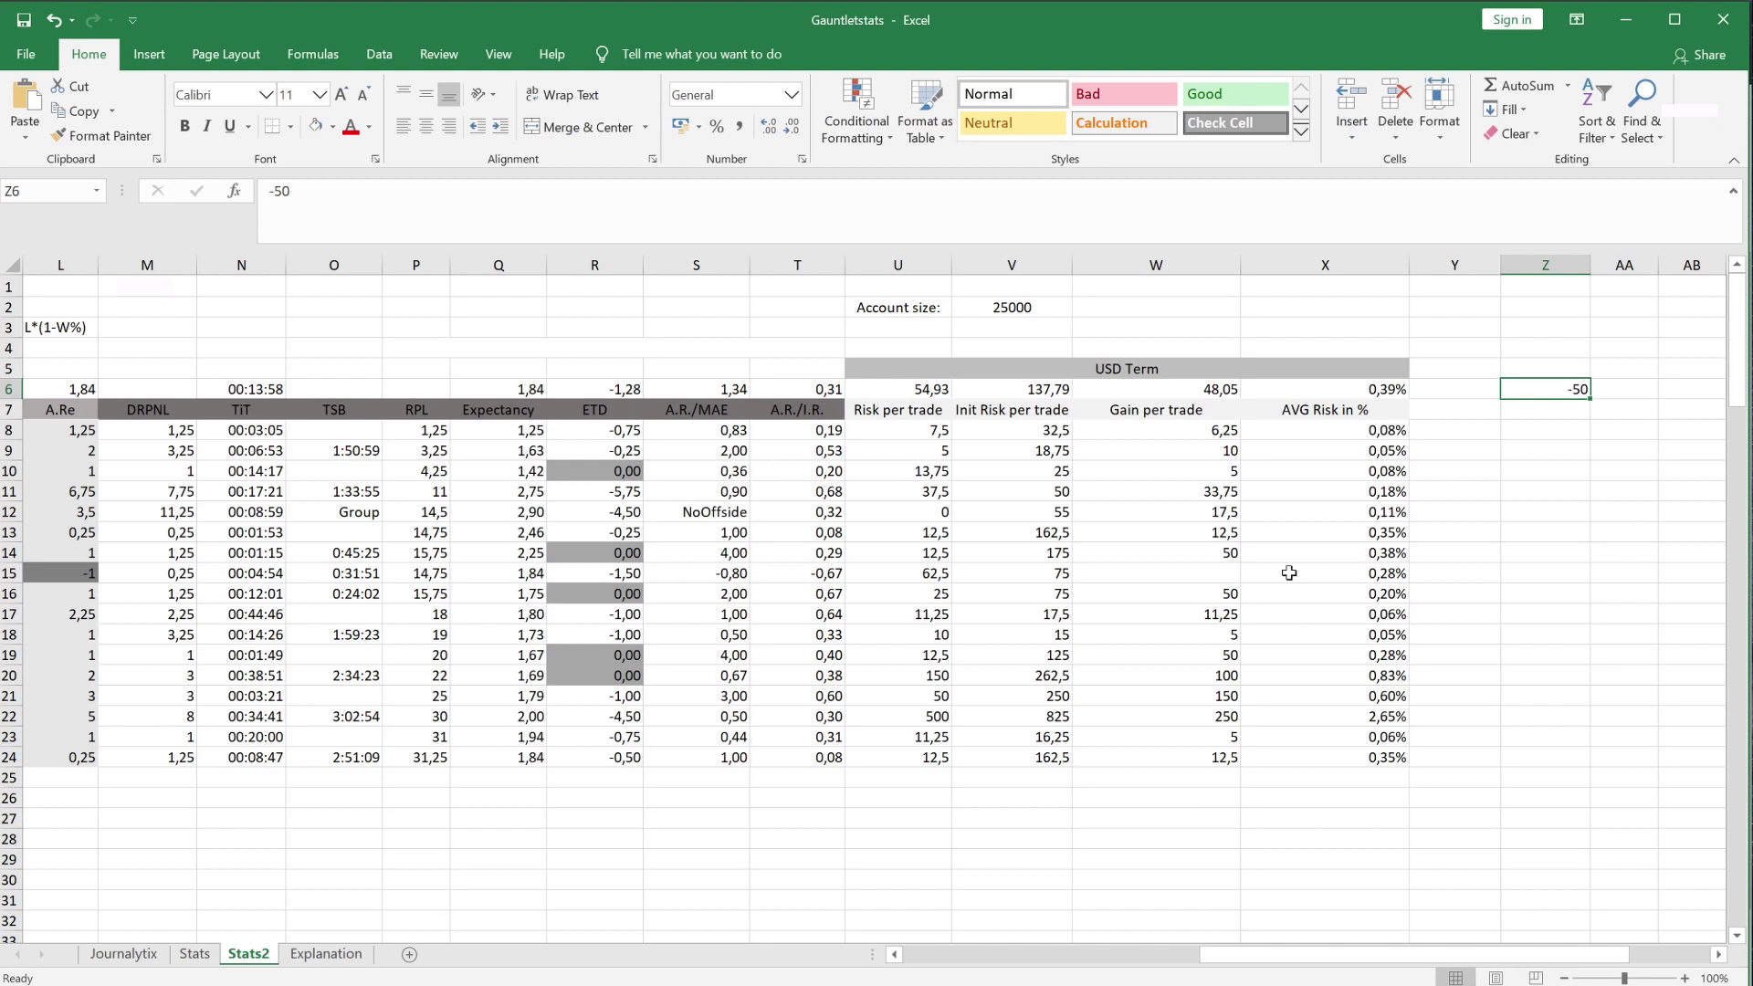
pyautogui.click(1557, 432)
pyautogui.click(1332, 472)
pyautogui.click(1346, 429)
pyautogui.click(1337, 447)
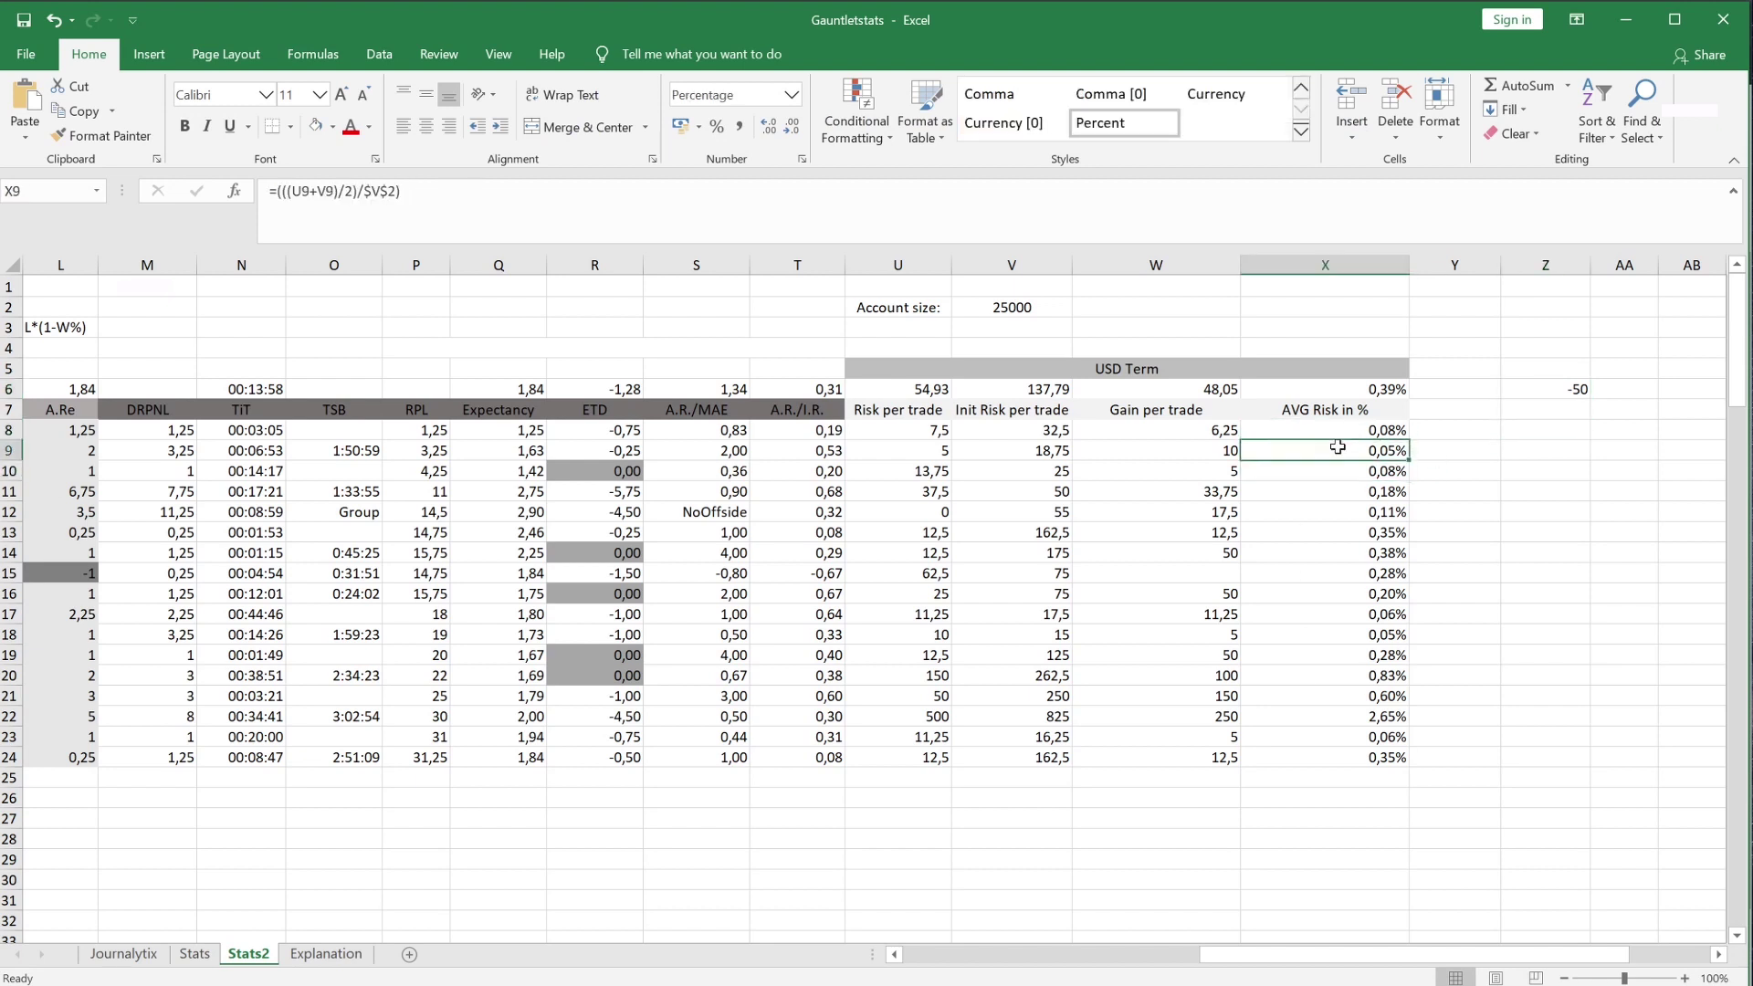
pyautogui.click(1332, 430)
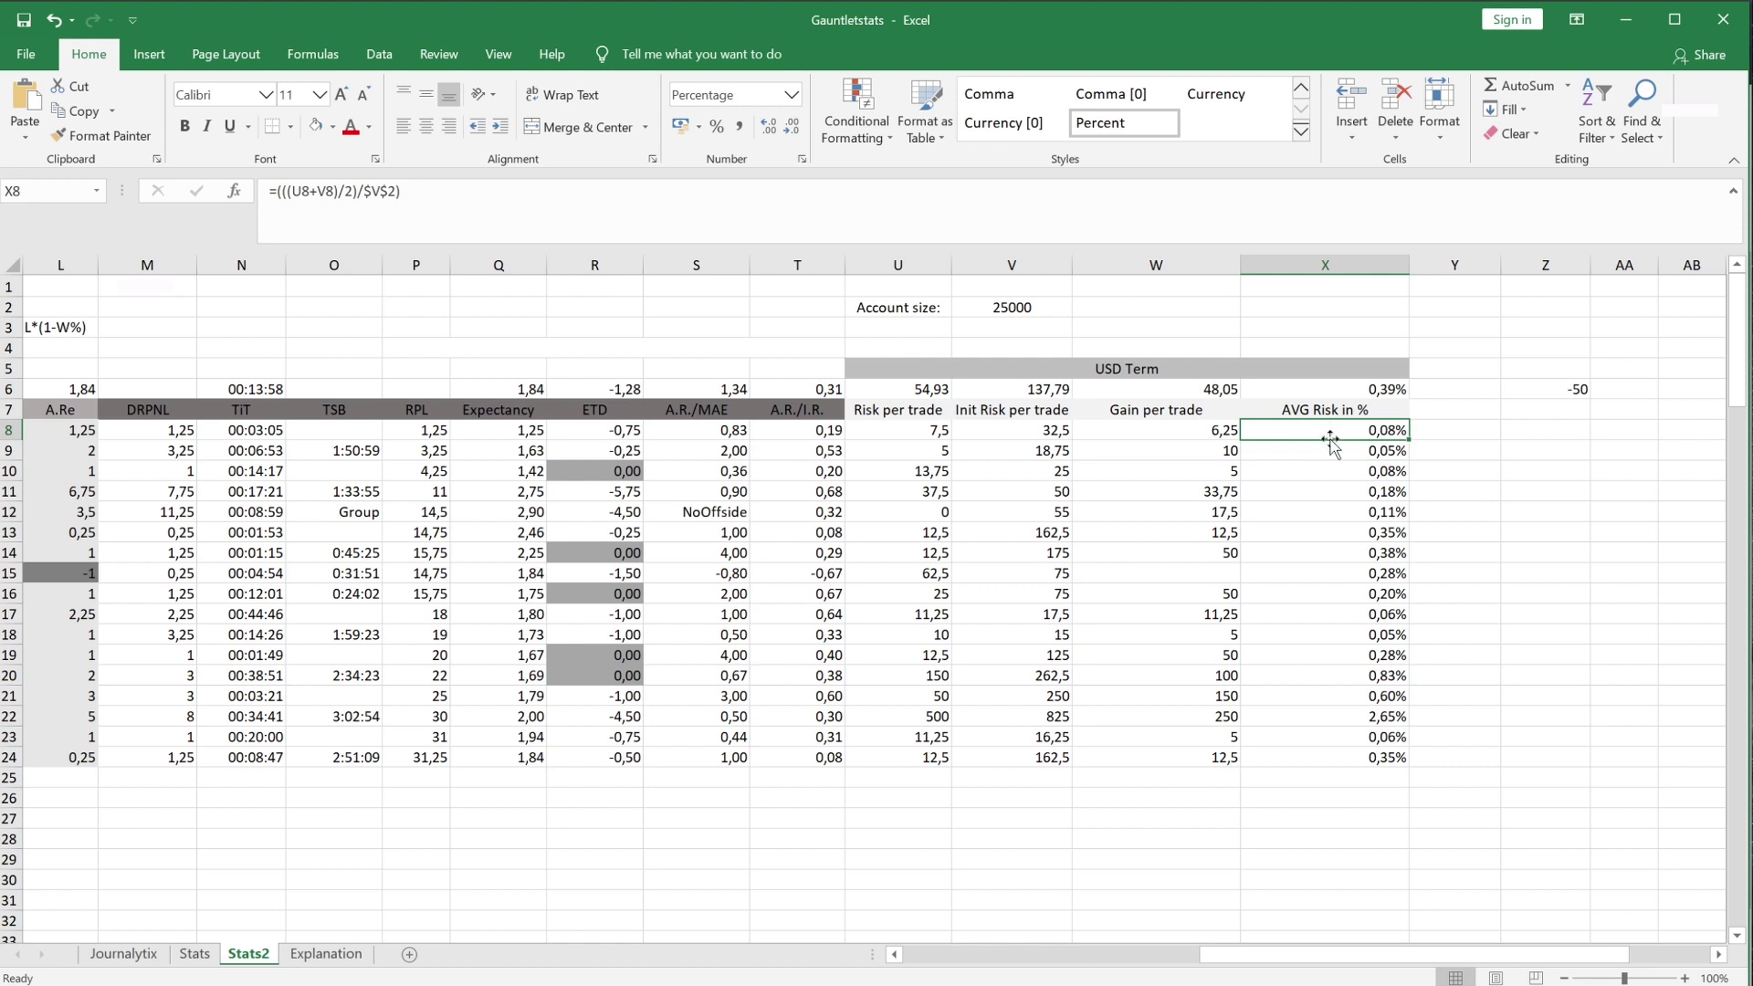
pyautogui.click(1333, 450)
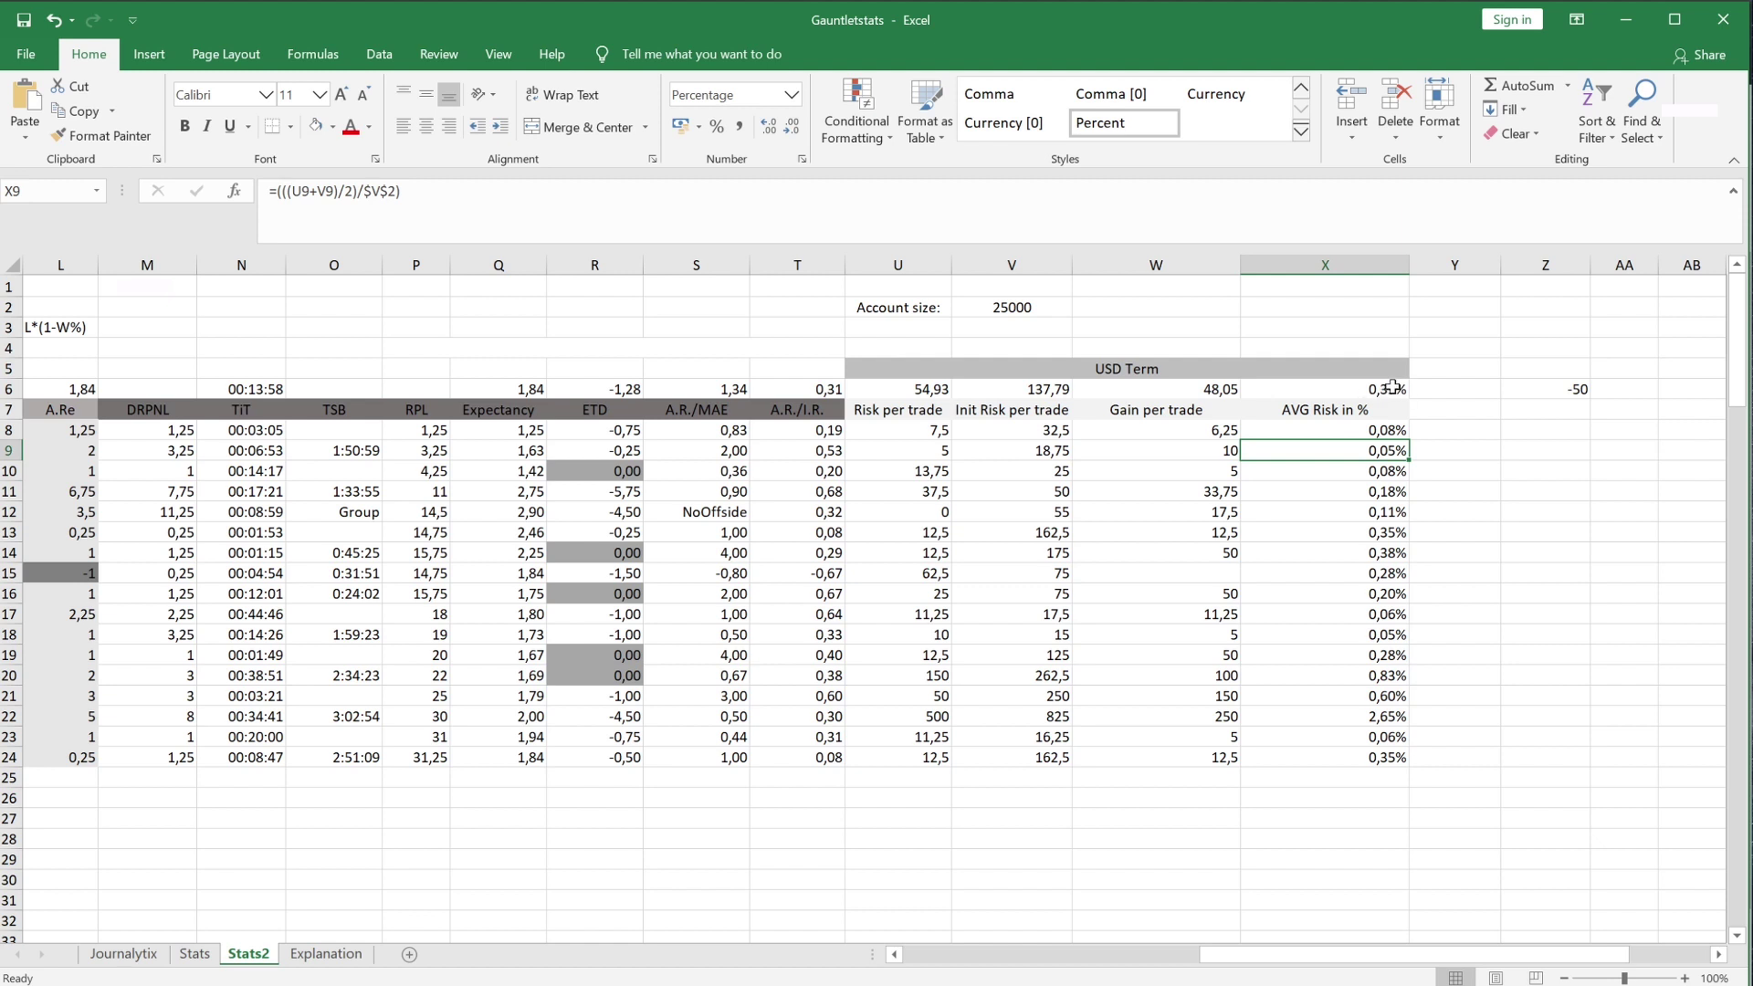
# - Examine the Risk per trade values and formulas of individual trades in the USD Term block
pyautogui.click(904, 430)
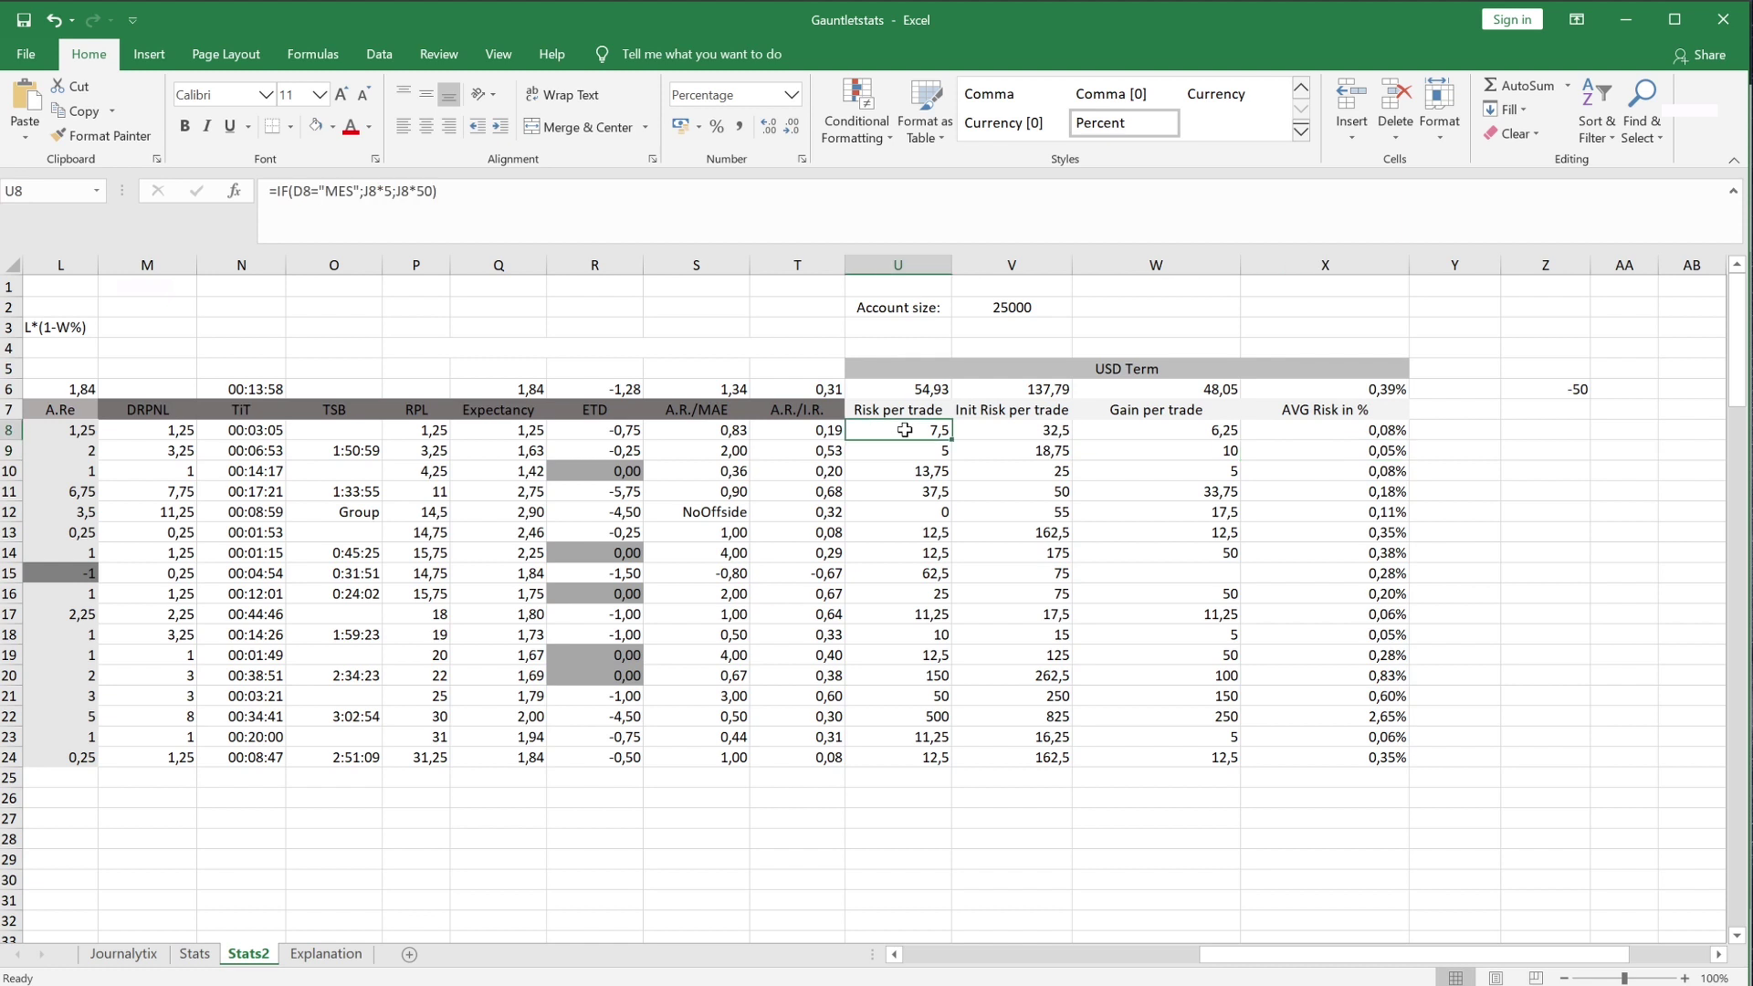
pyautogui.moveTo(904, 430); pyautogui.dragTo(927, 741)
pyautogui.moveTo(899, 655); pyautogui.dragTo(892, 712)
pyautogui.click(892, 711)
pyautogui.click(896, 674)
pyautogui.click(893, 555)
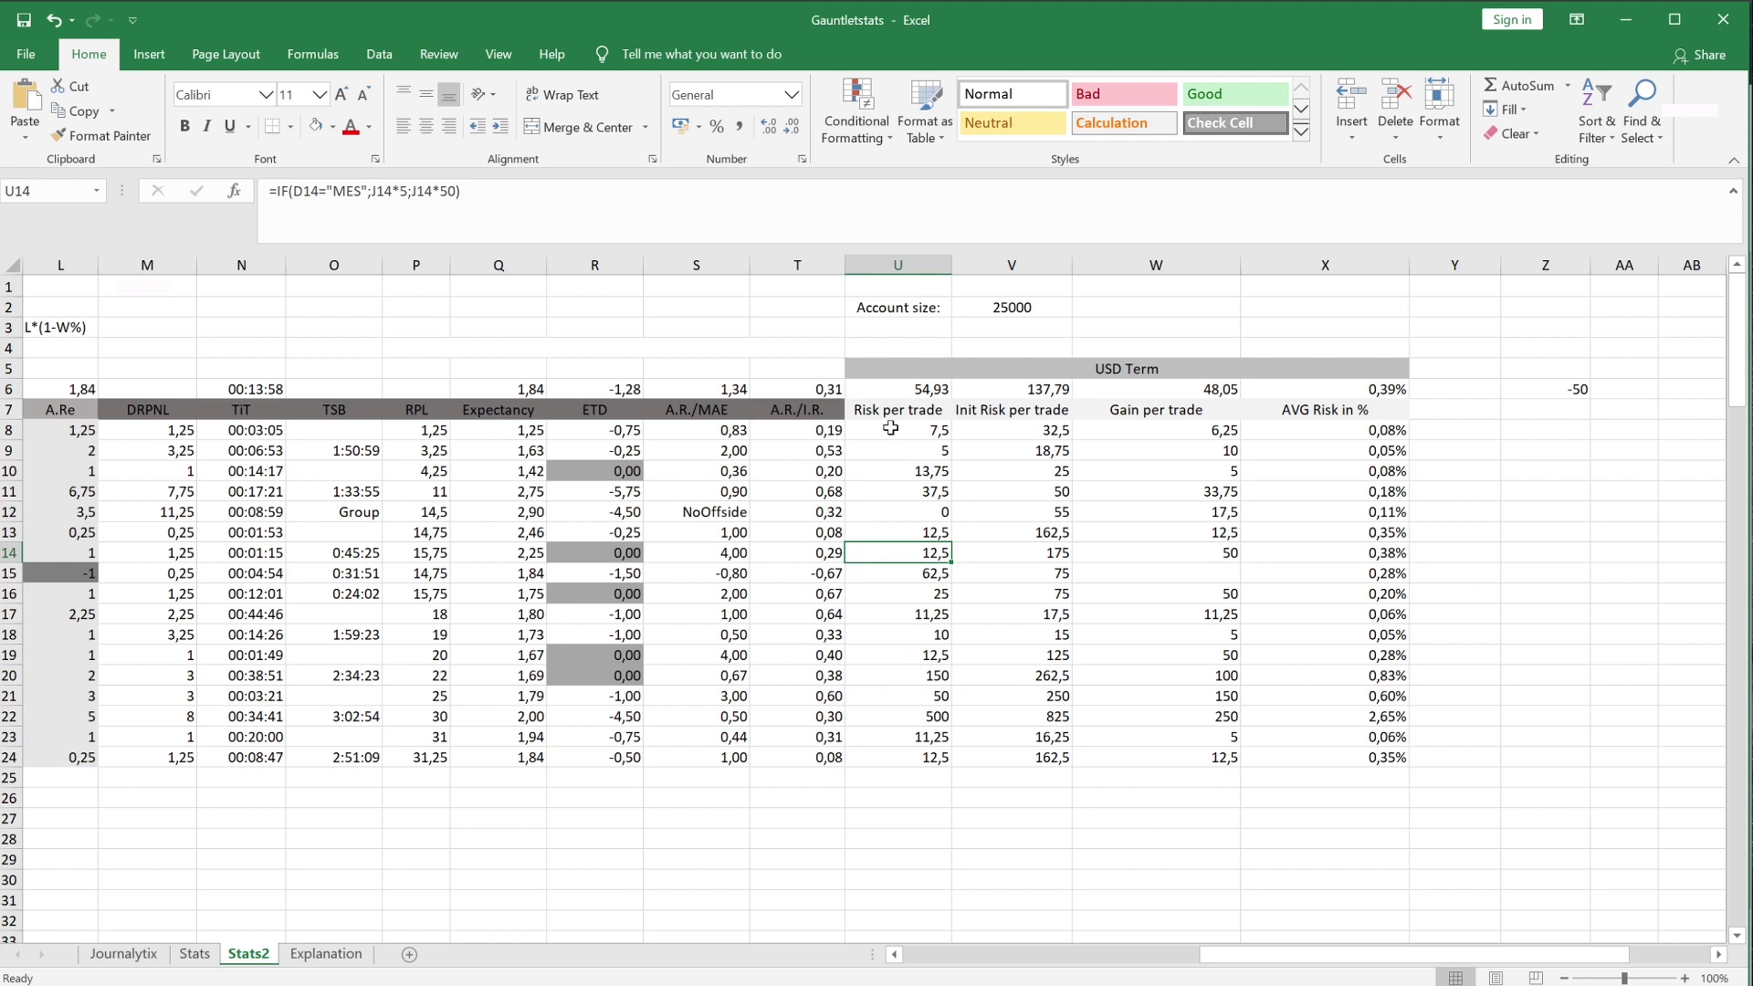
# - Compare the averages above the Risk per trade and Init Risk per trade columns
pyautogui.click(977, 410)
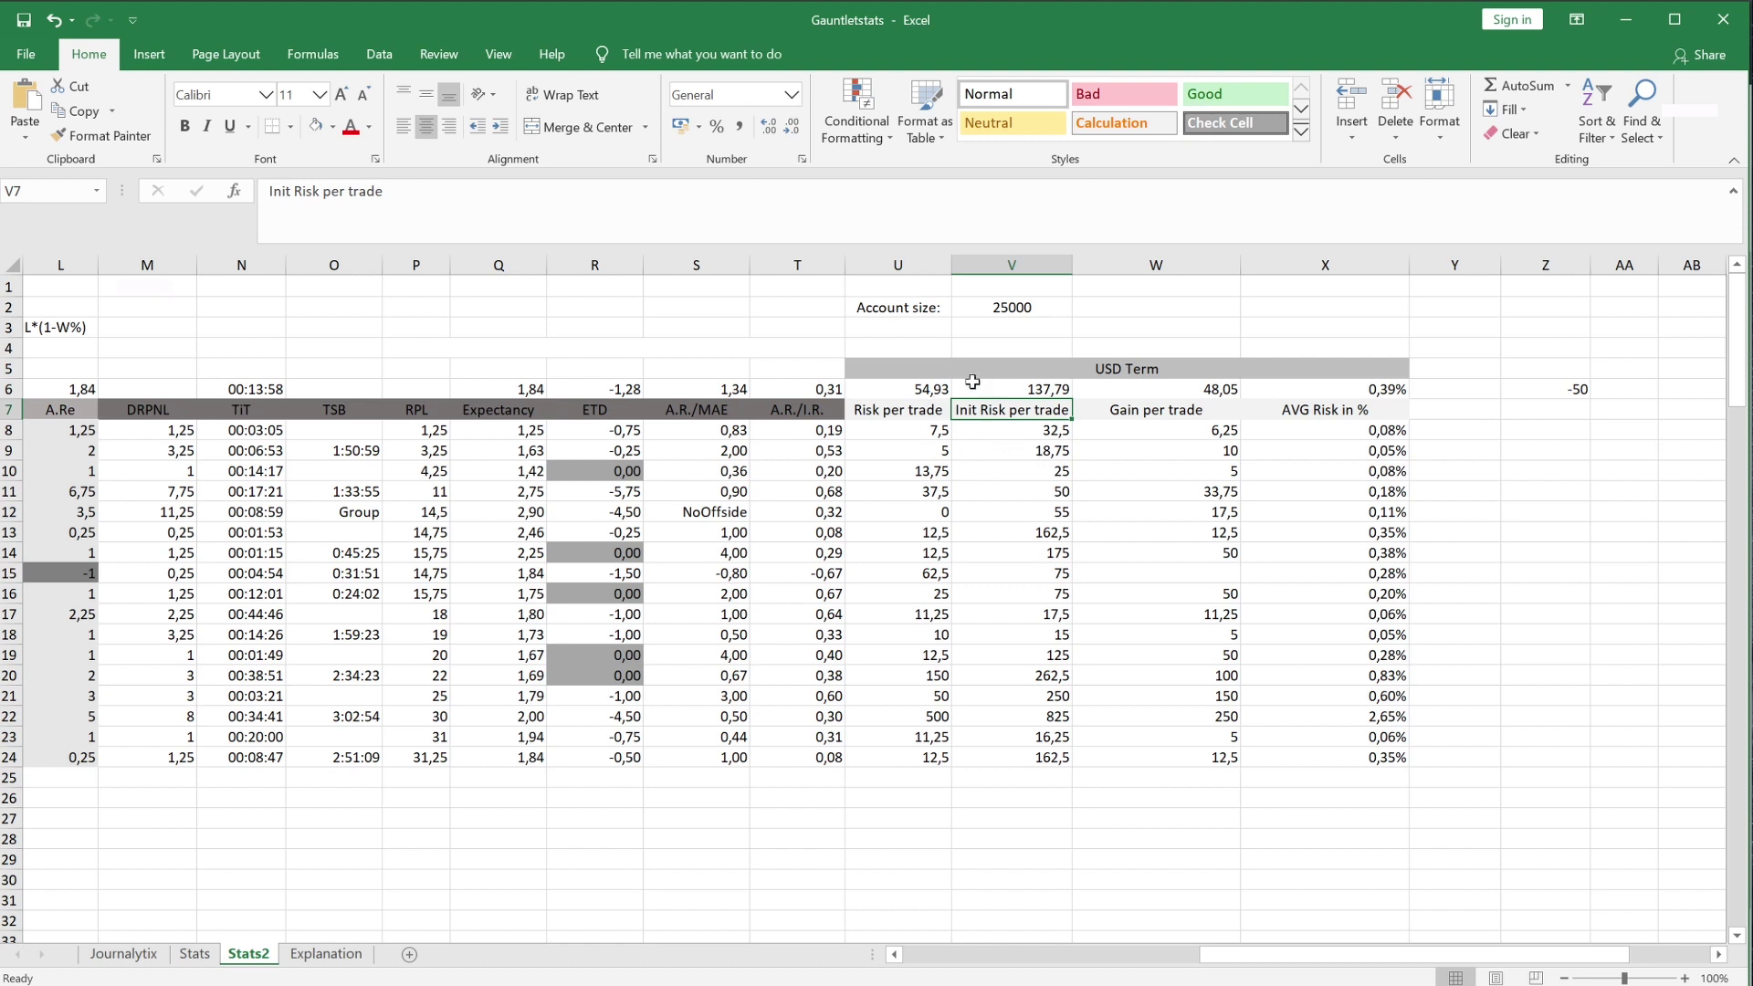
pyautogui.click(1004, 391)
pyautogui.click(929, 393)
pyautogui.click(1057, 392)
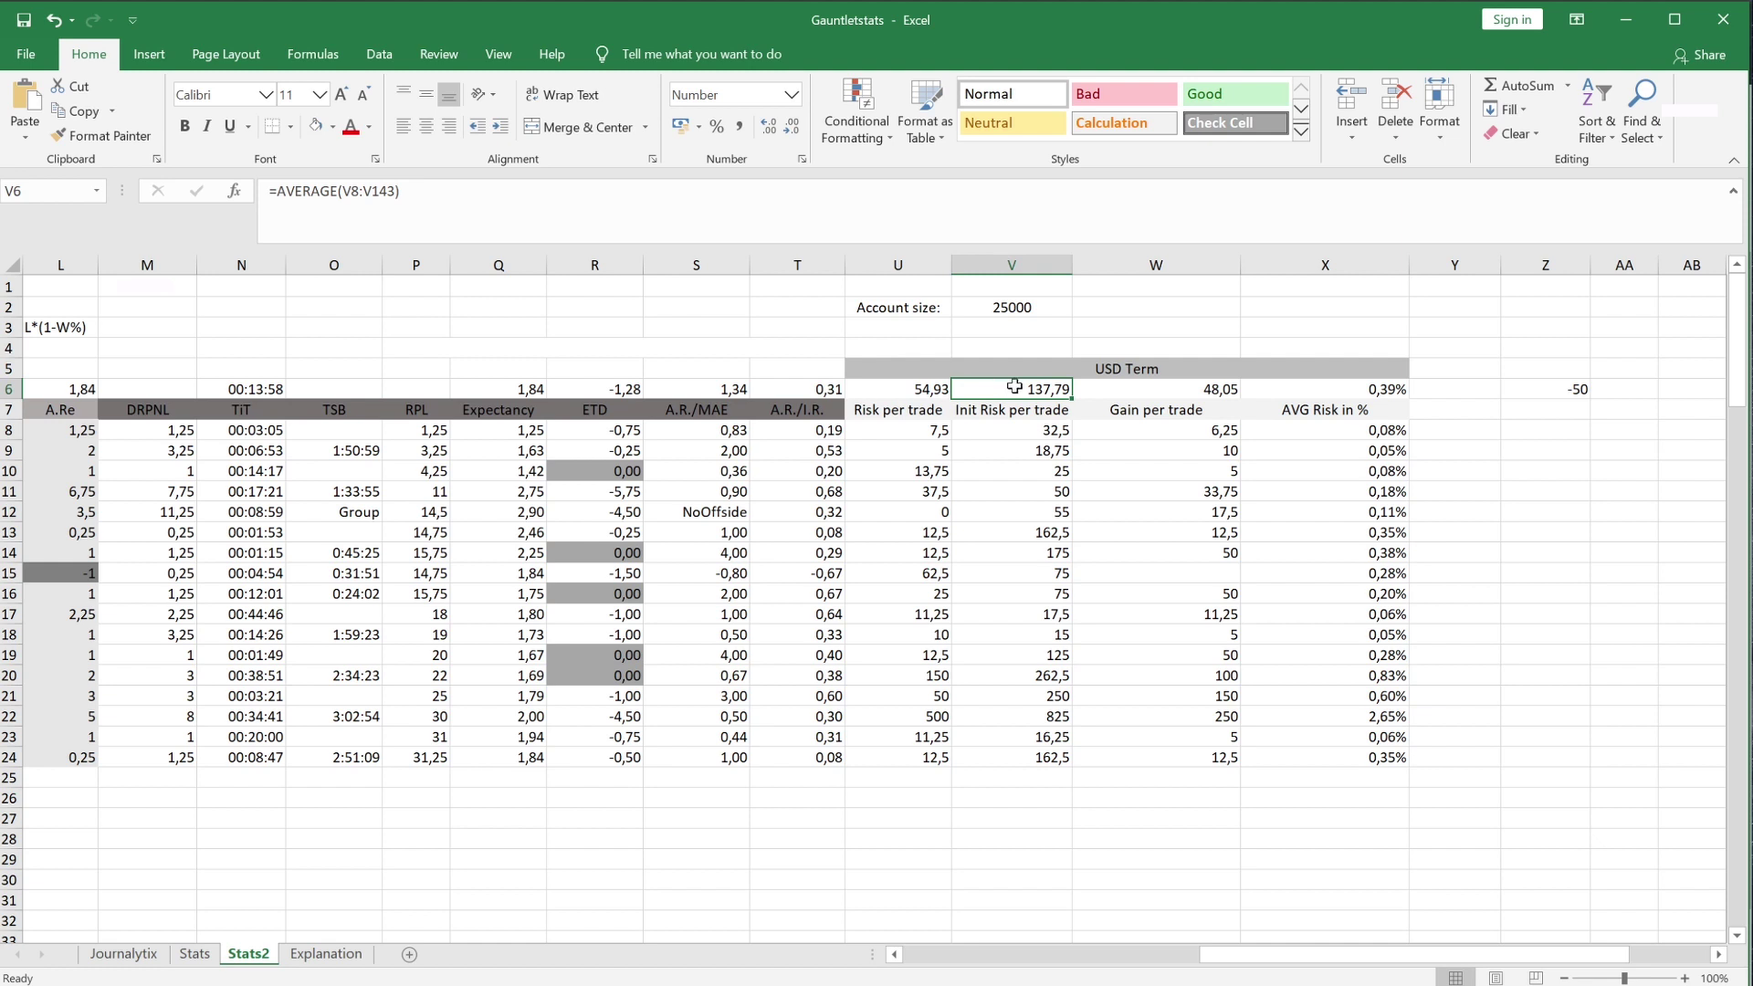
pyautogui.click(1295, 431)
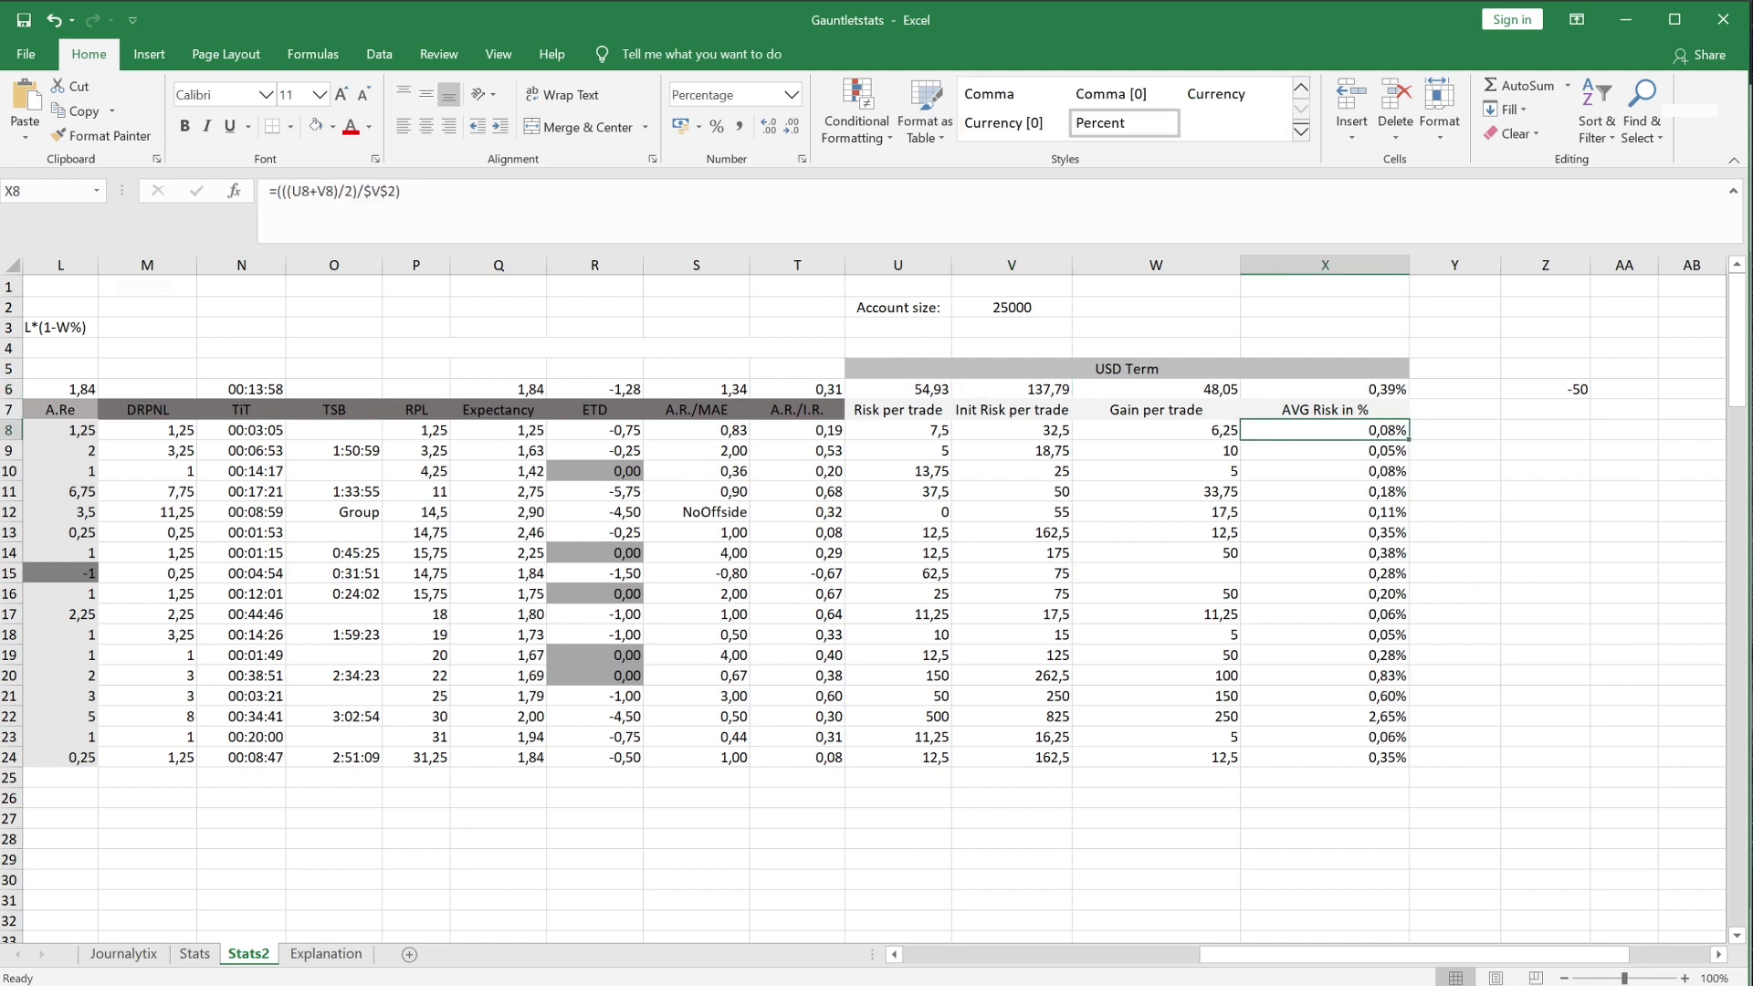
pyautogui.write('0')
pyautogui.press('Escape')
# - Switch to the equity curve simulator, set the risk per trade to 0.39 % and run the simulation
pyautogui.click(1466, 429)
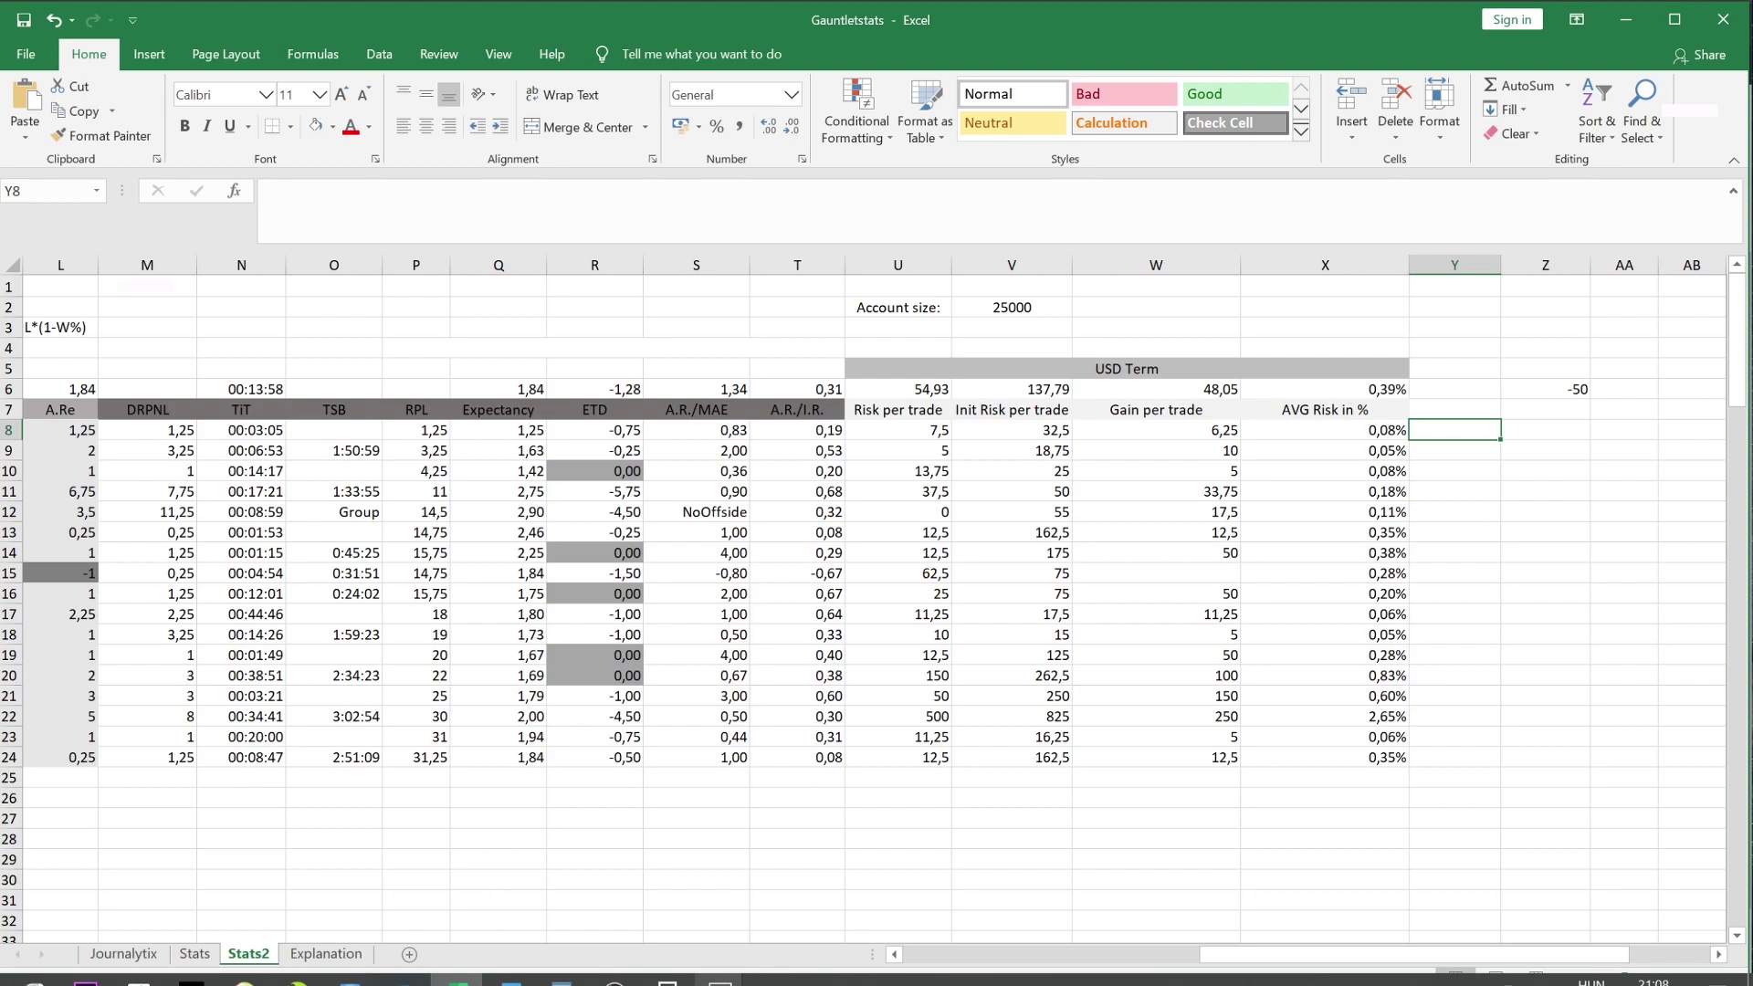
pyautogui.click(457, 981)
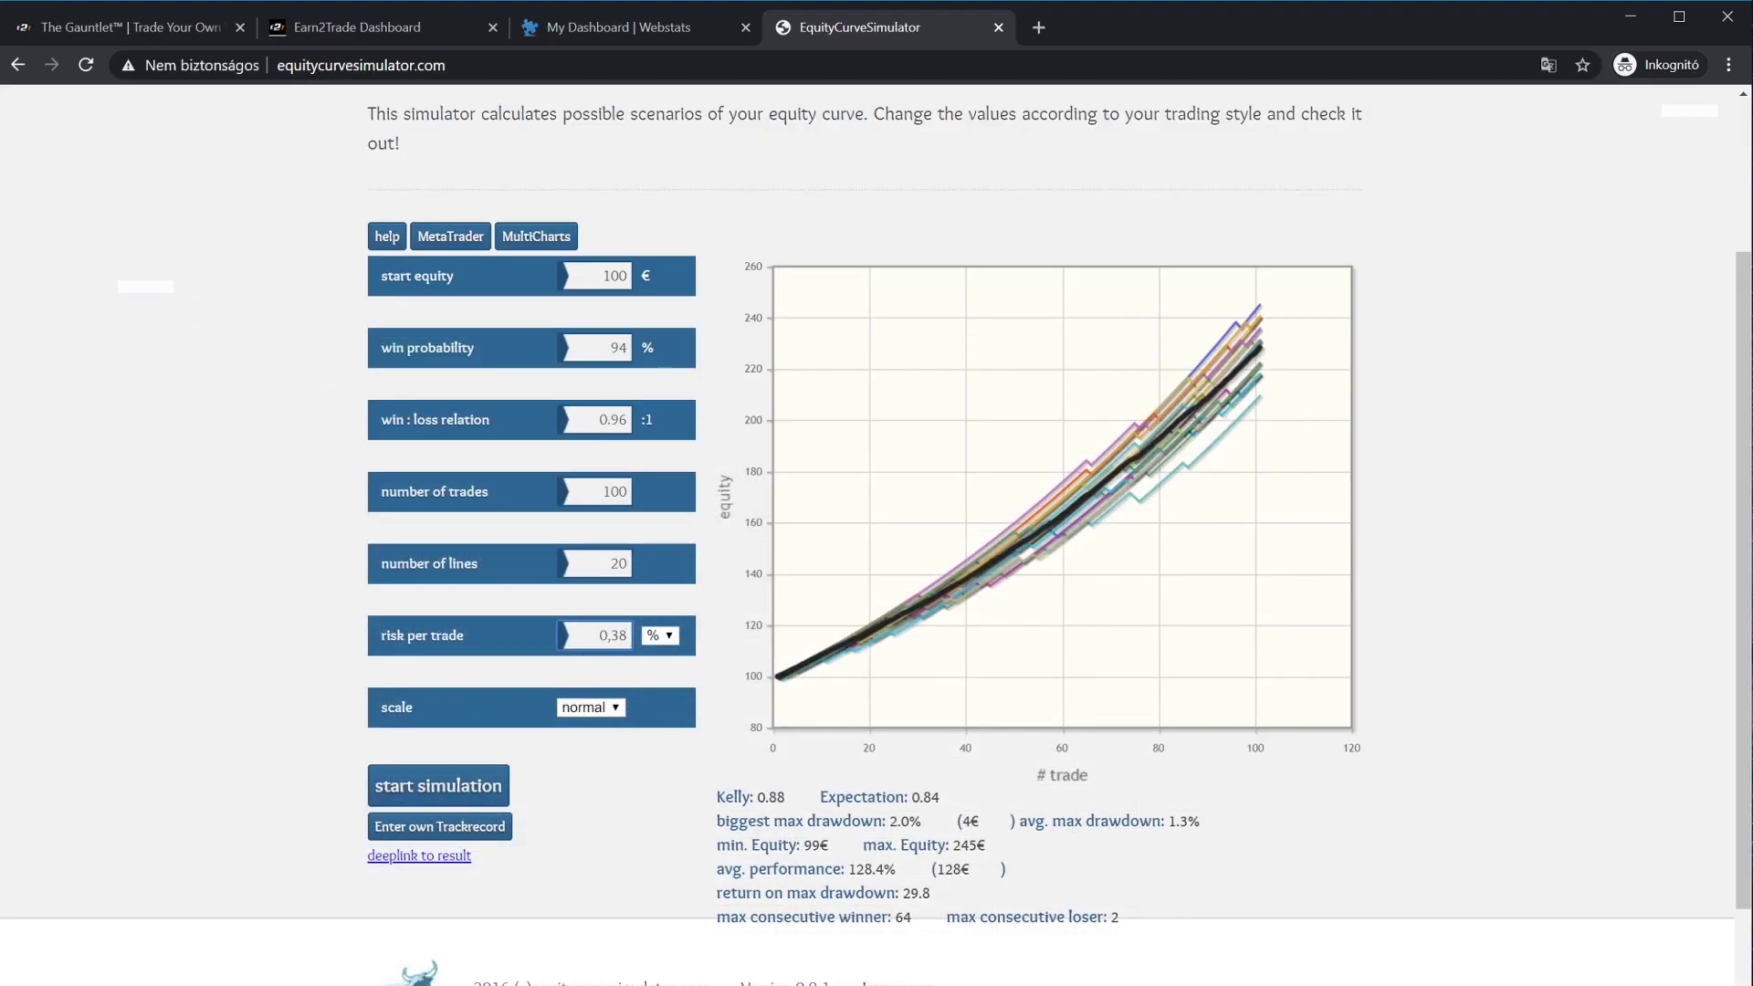
pyautogui.click(454, 791)
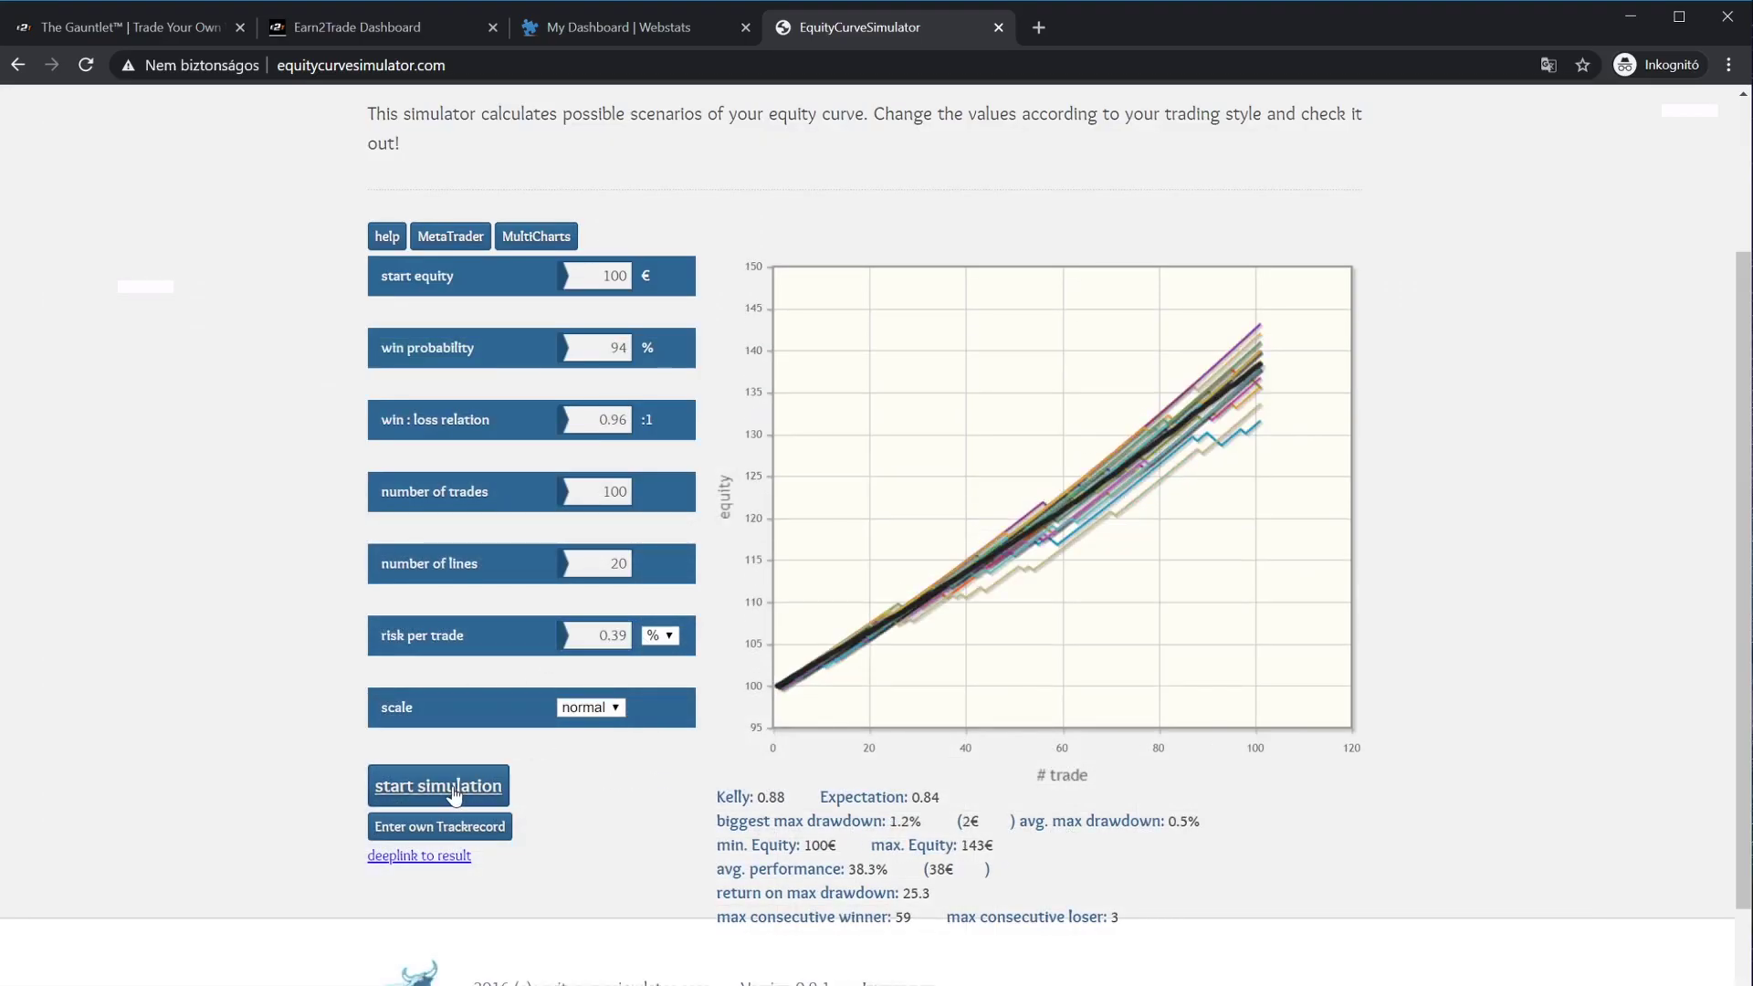
# - Reduce the number of lines to 1 and rerun the equity curve simulation several times
pyautogui.doubleClick(617, 564)
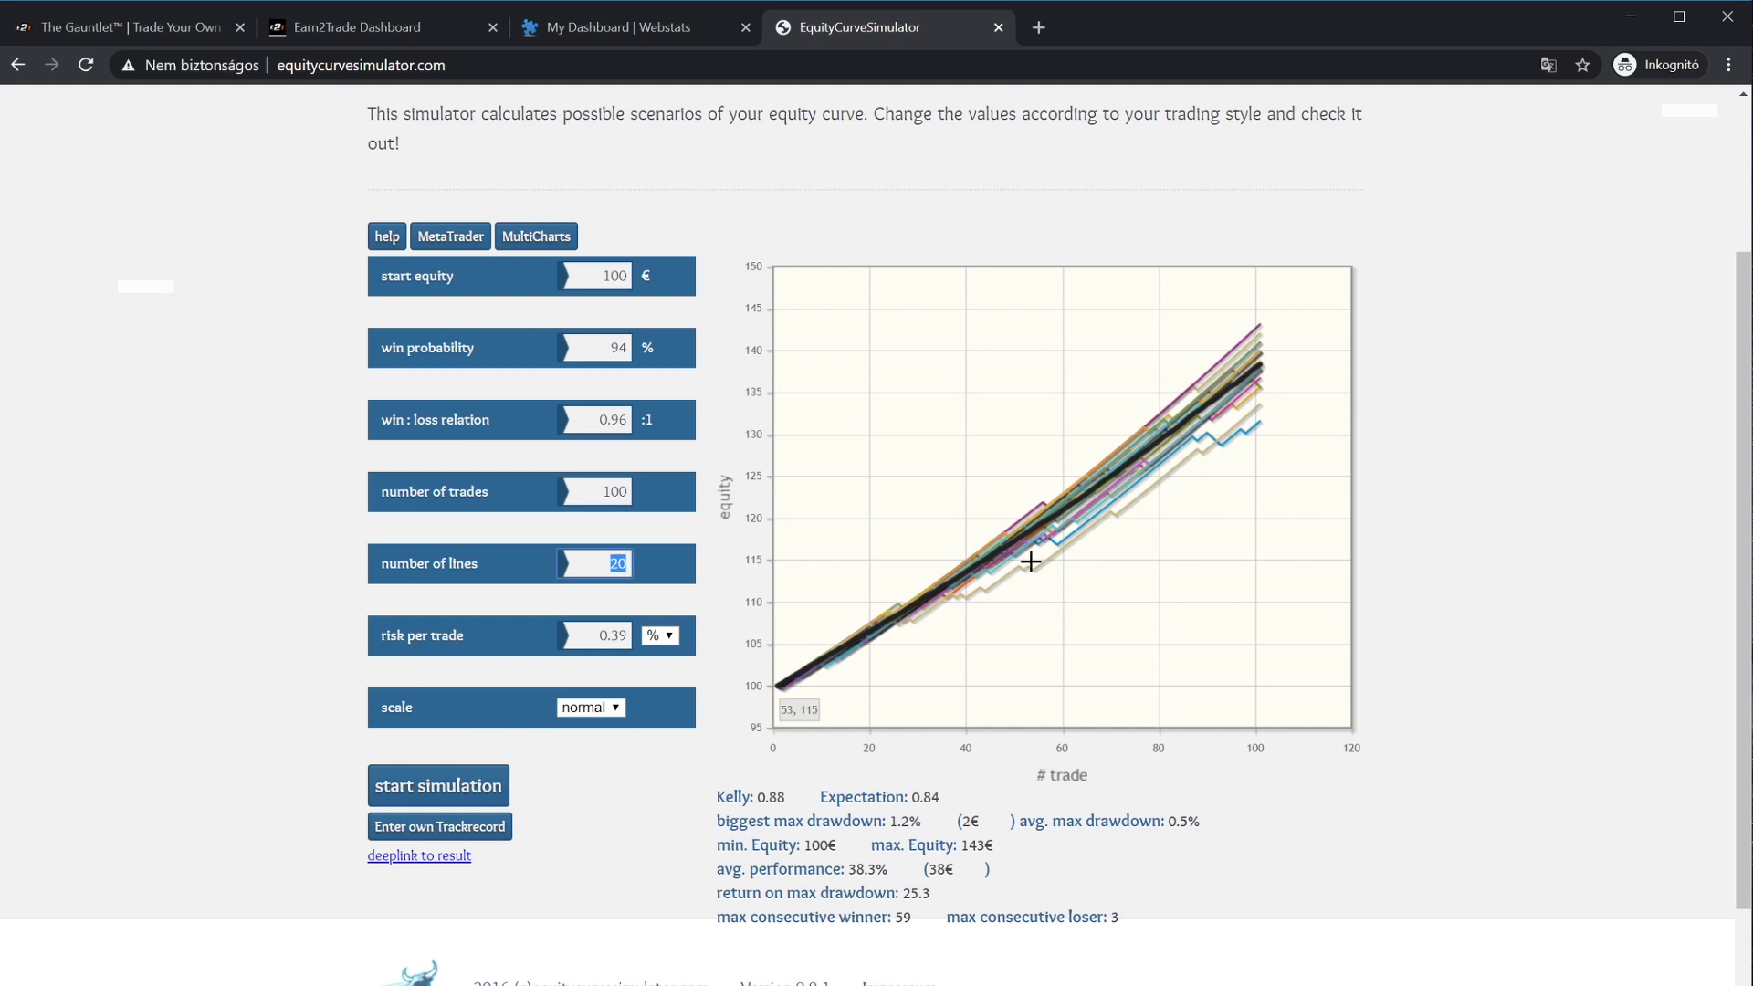
pyautogui.write('1')
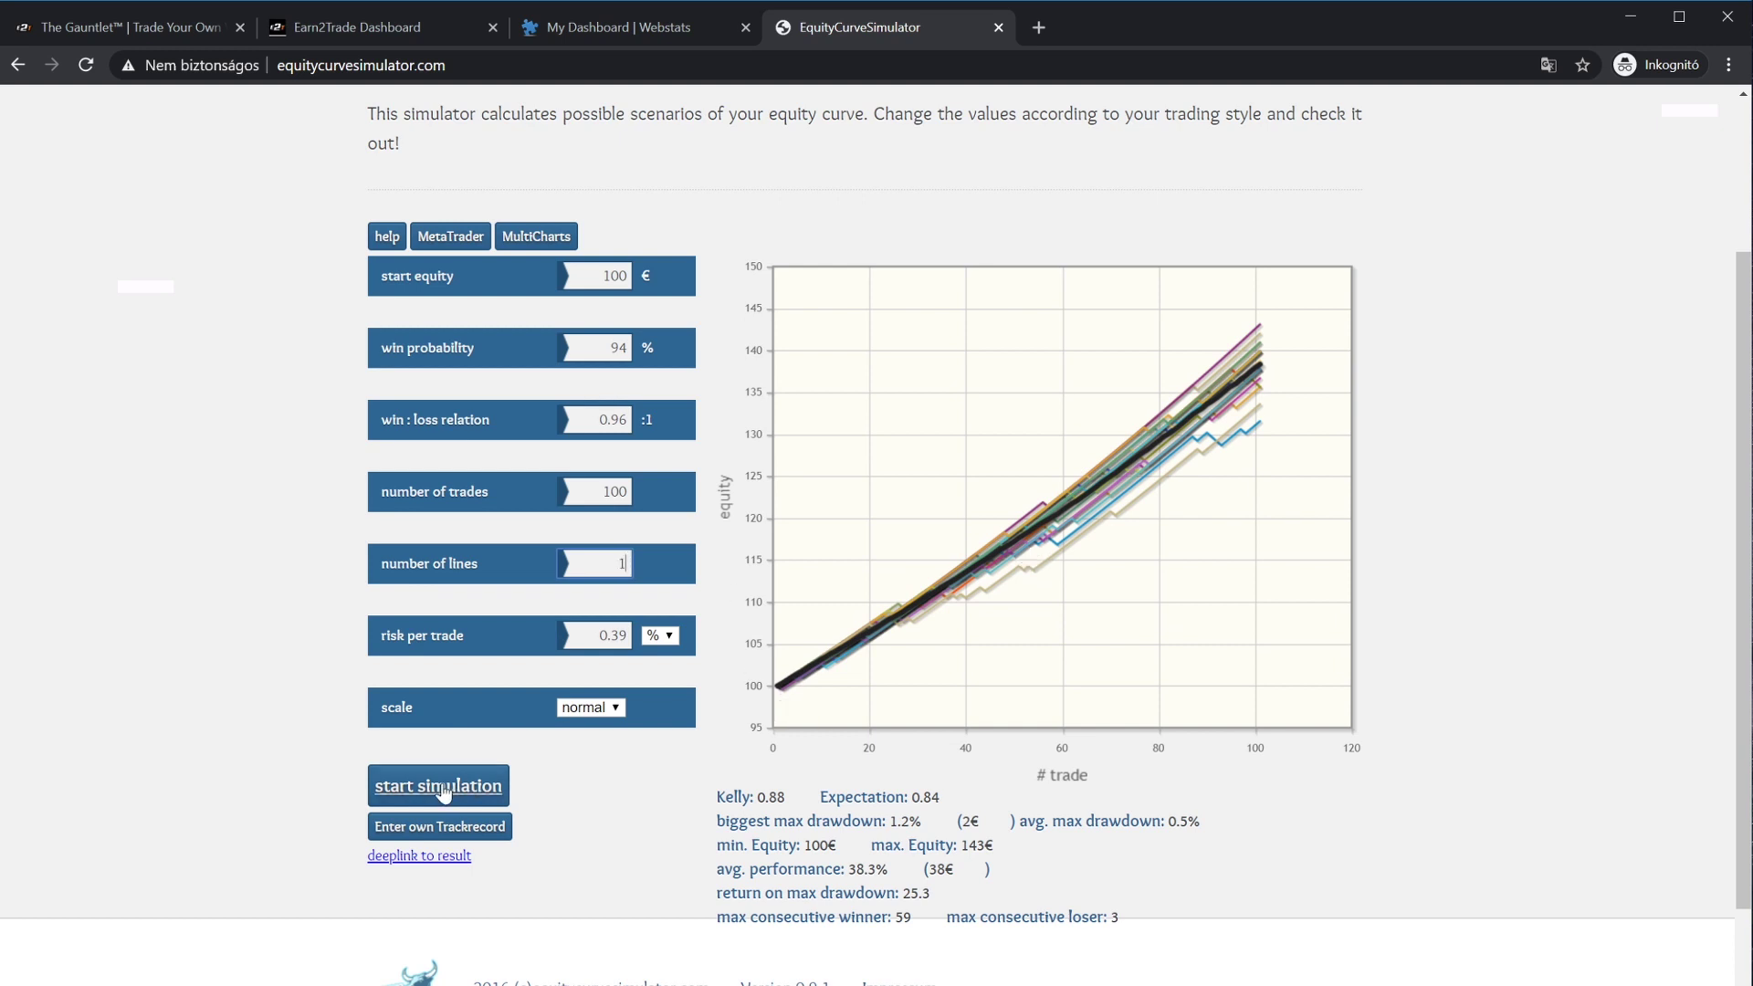
pyautogui.click(441, 789)
pyautogui.click(444, 791)
pyautogui.click(444, 791)
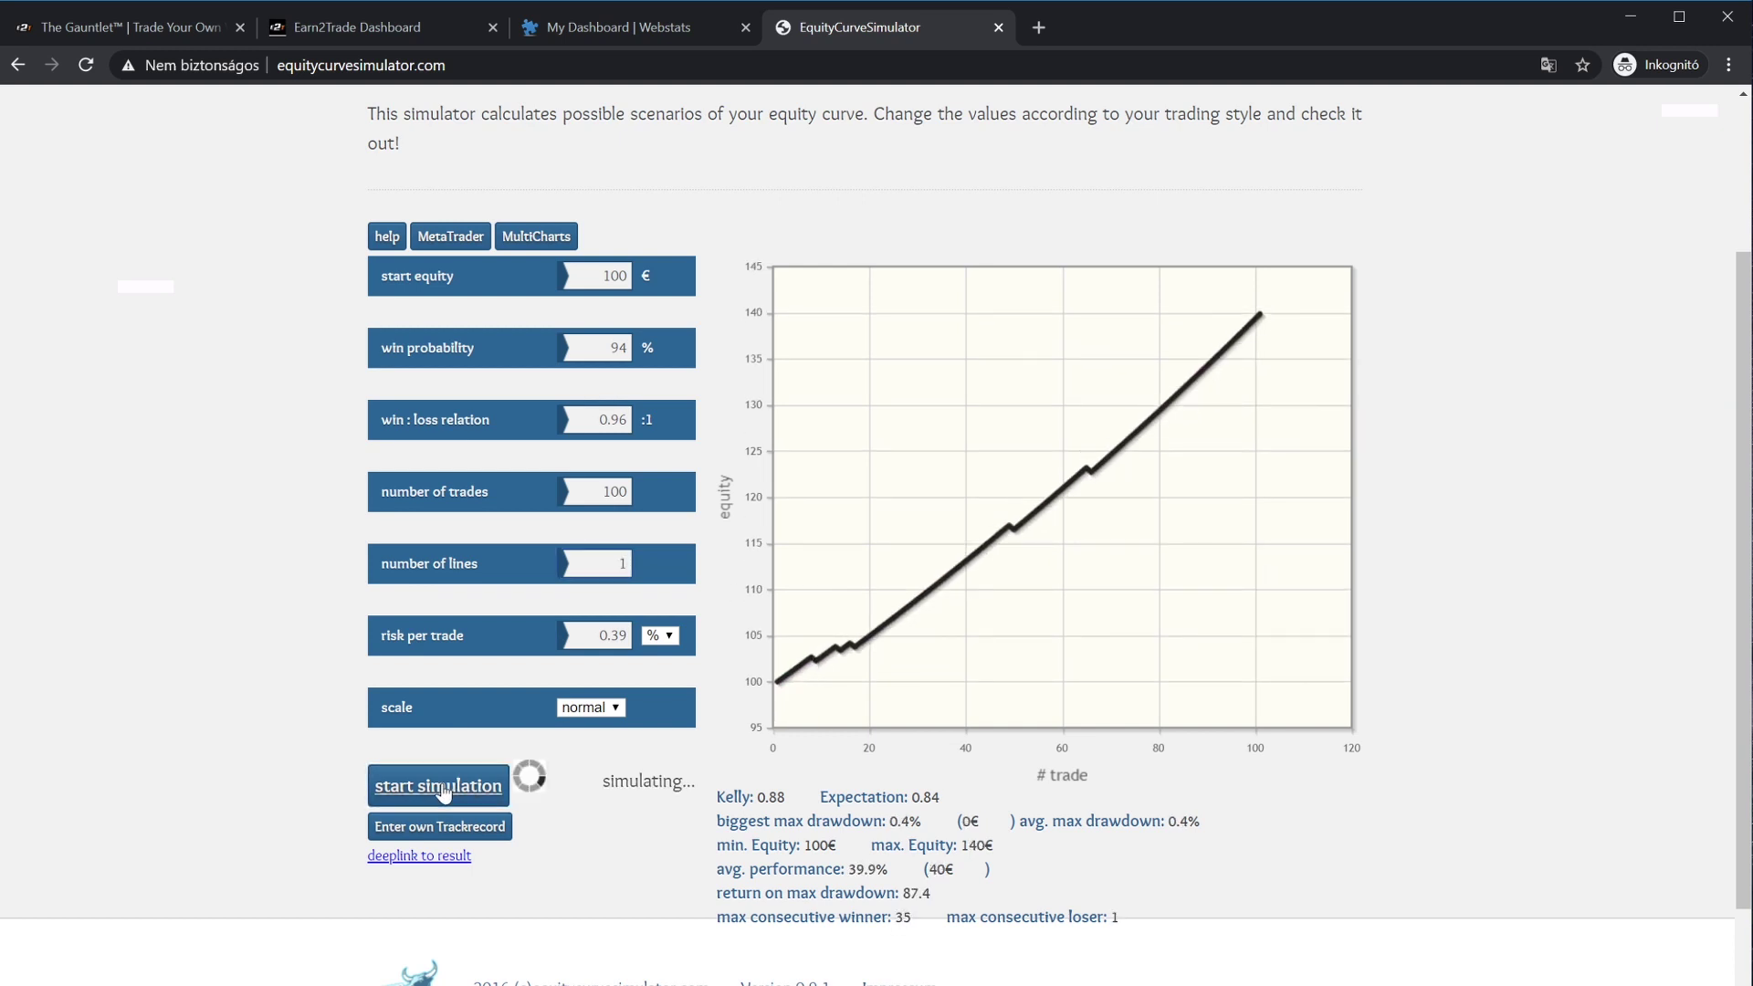
pyautogui.click(444, 791)
pyautogui.click(444, 791)
pyautogui.click(444, 791)
pyautogui.click(444, 791)
pyautogui.click(444, 791)
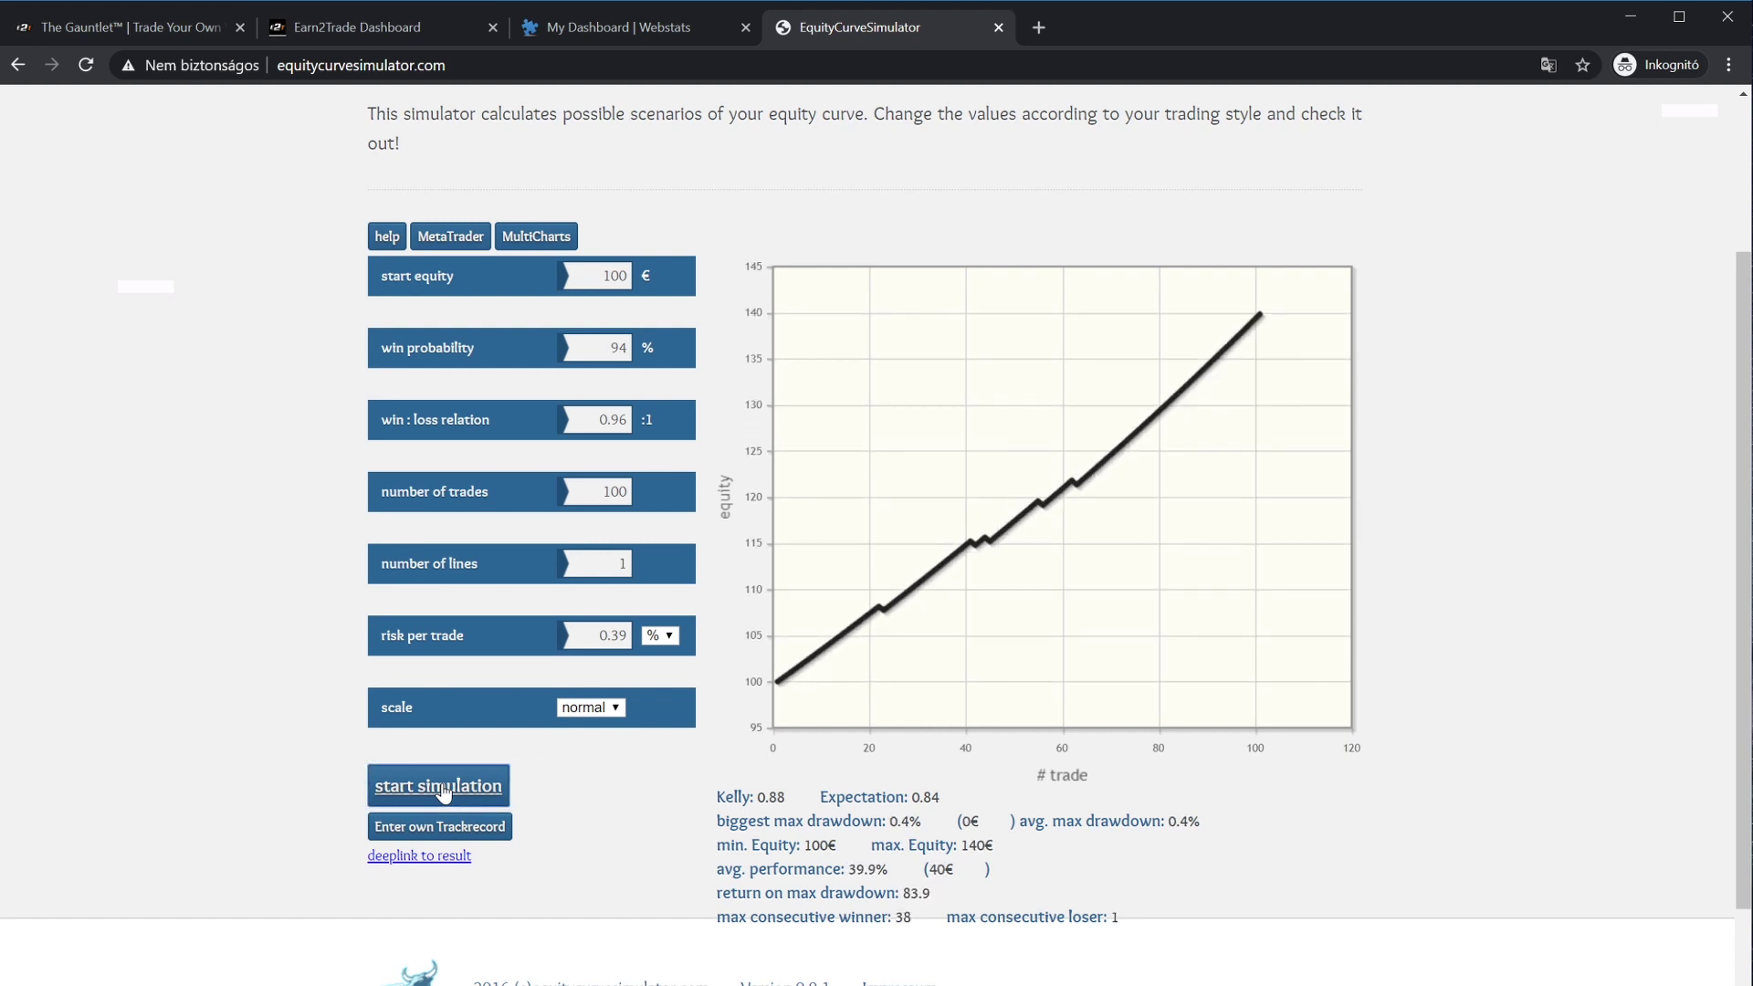
pyautogui.click(438, 793)
# - Switch back to the Gauntletstats workbook and check the average and a single trade's formula in the AVG Risk in % column
pyautogui.hotkey('alt', 'Tab')
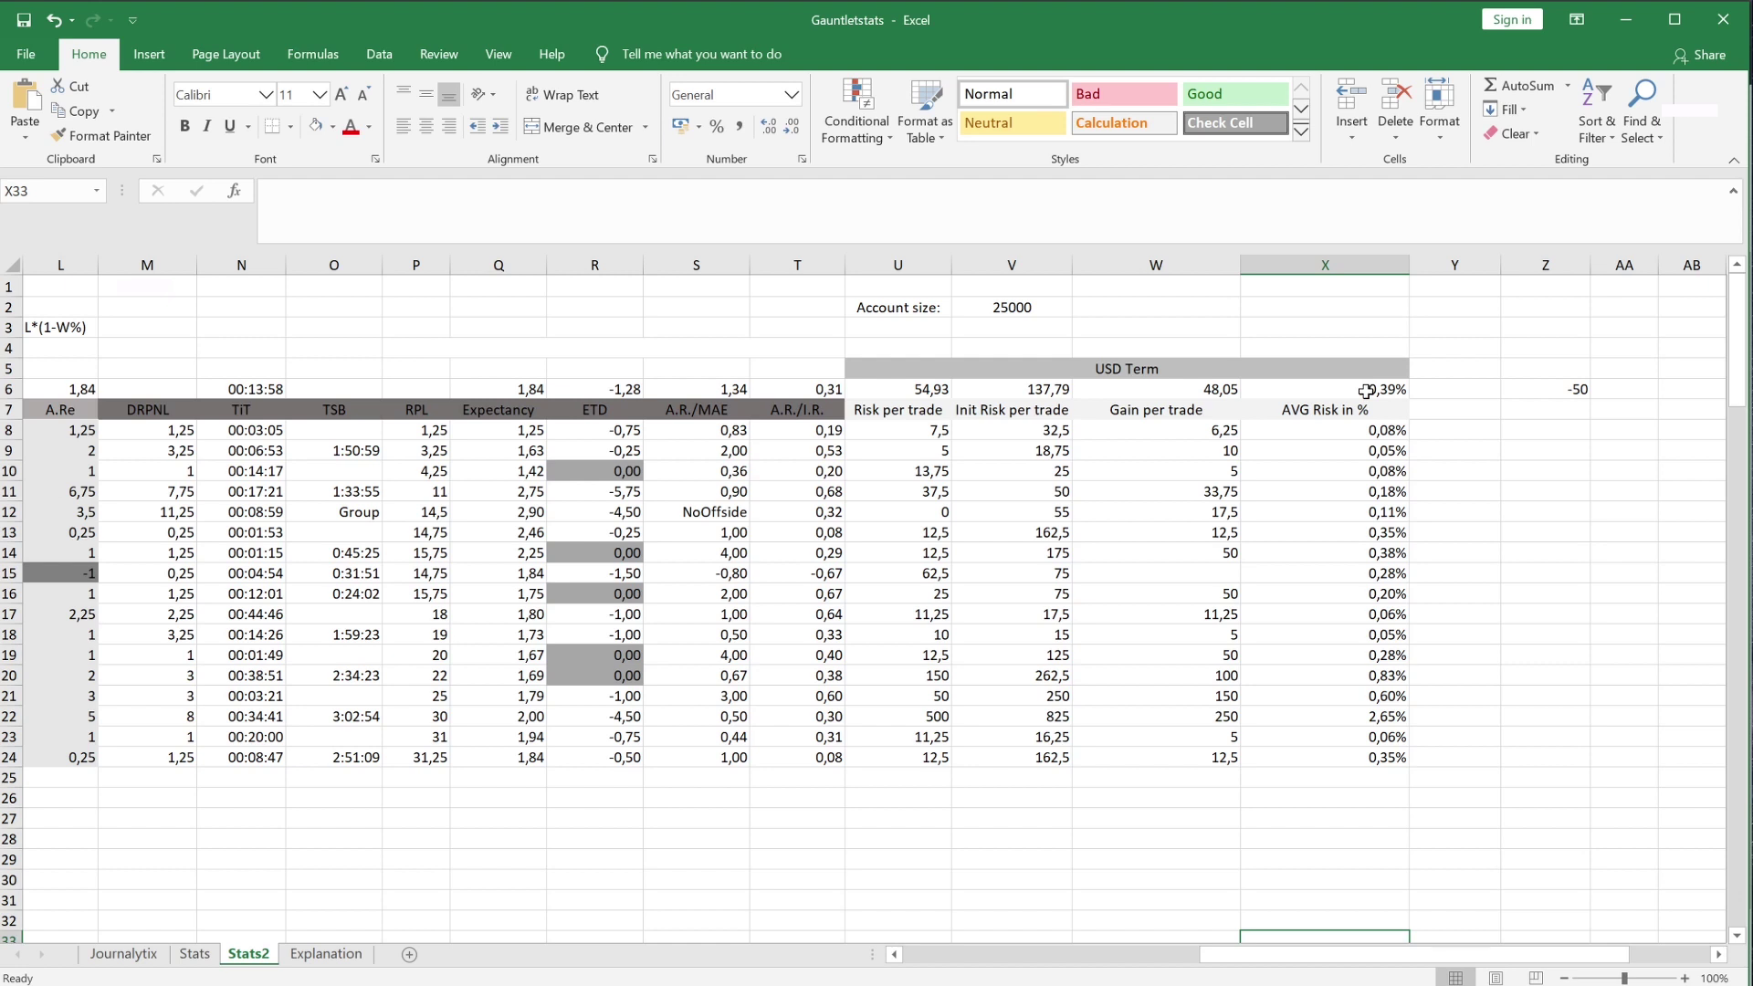
pyautogui.click(1358, 391)
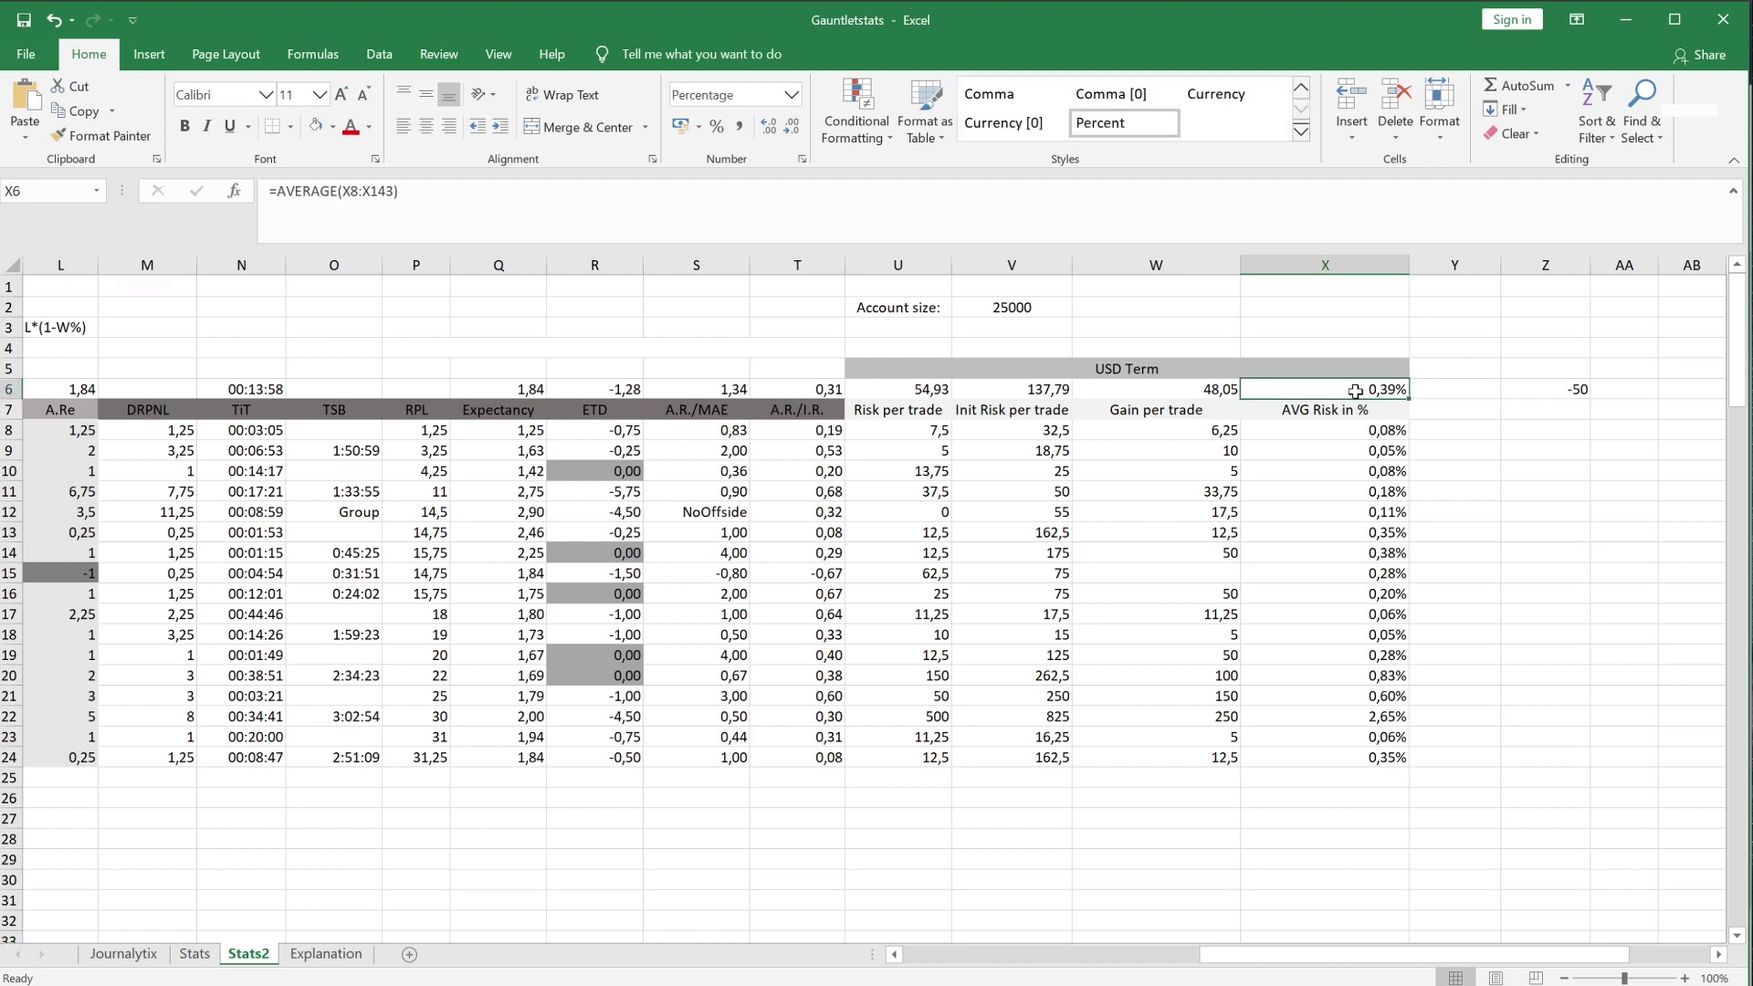
pyautogui.click(1329, 509)
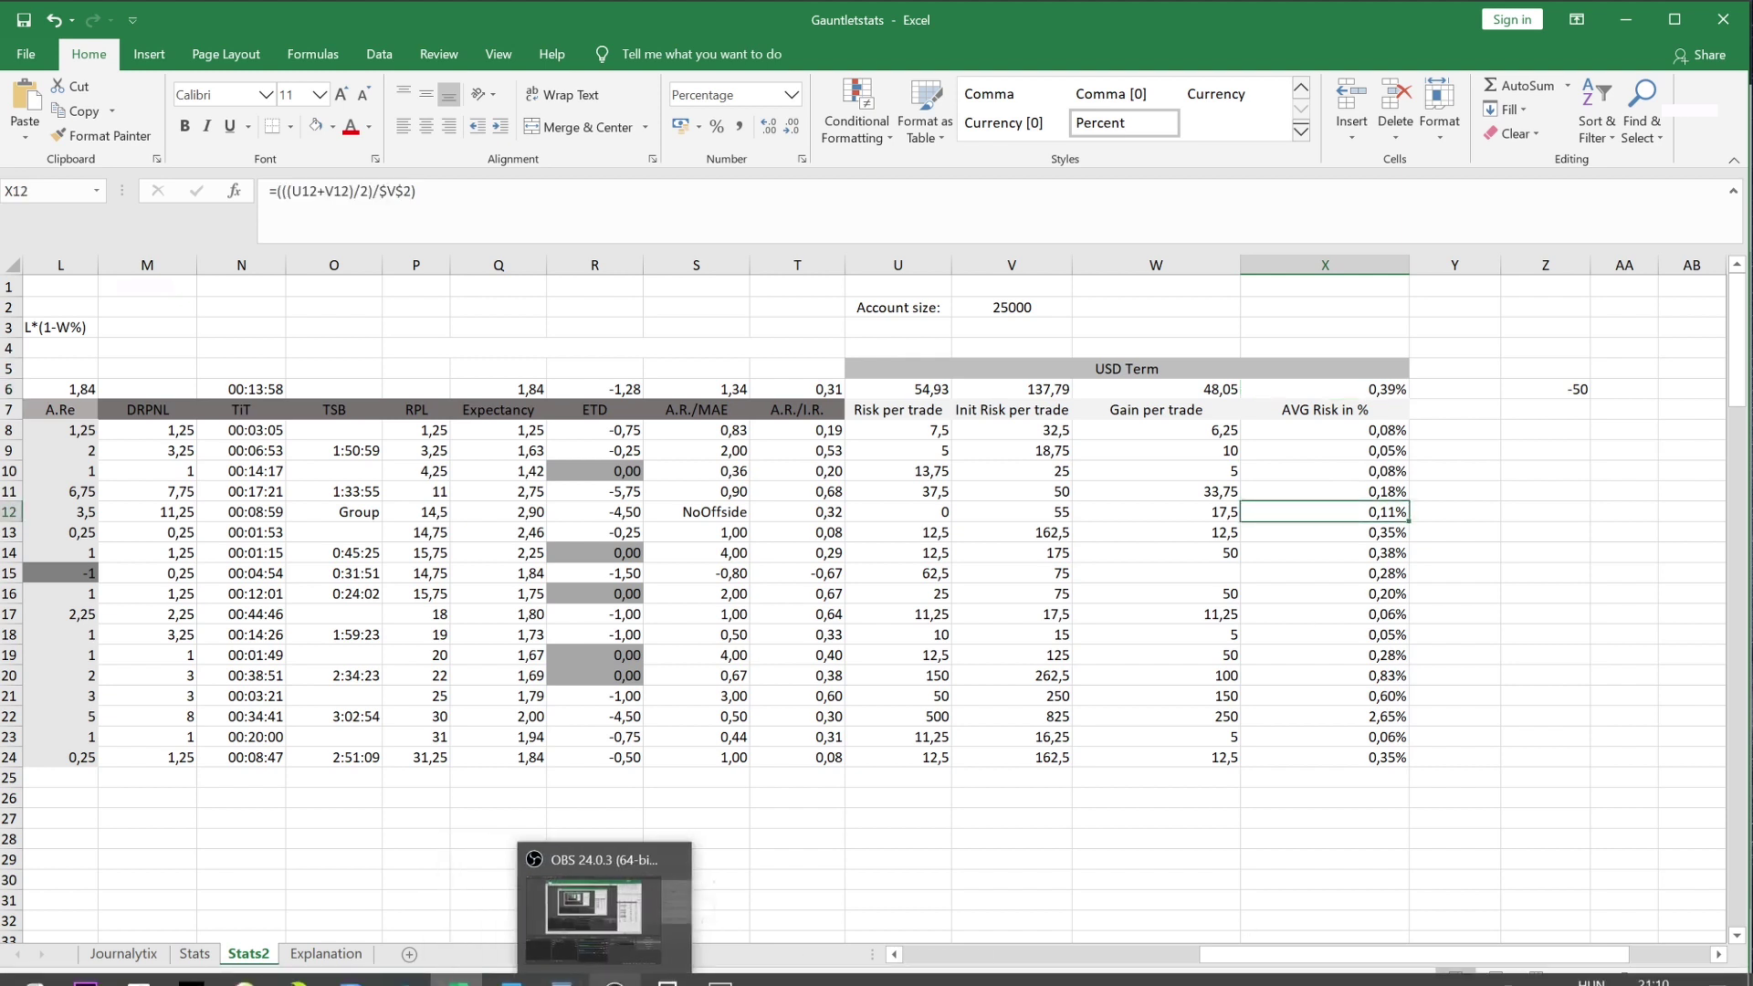
# - Return to the equity curve simulator and run the simulation with the risk per trade set to 0.20 %
pyautogui.click(602, 904)
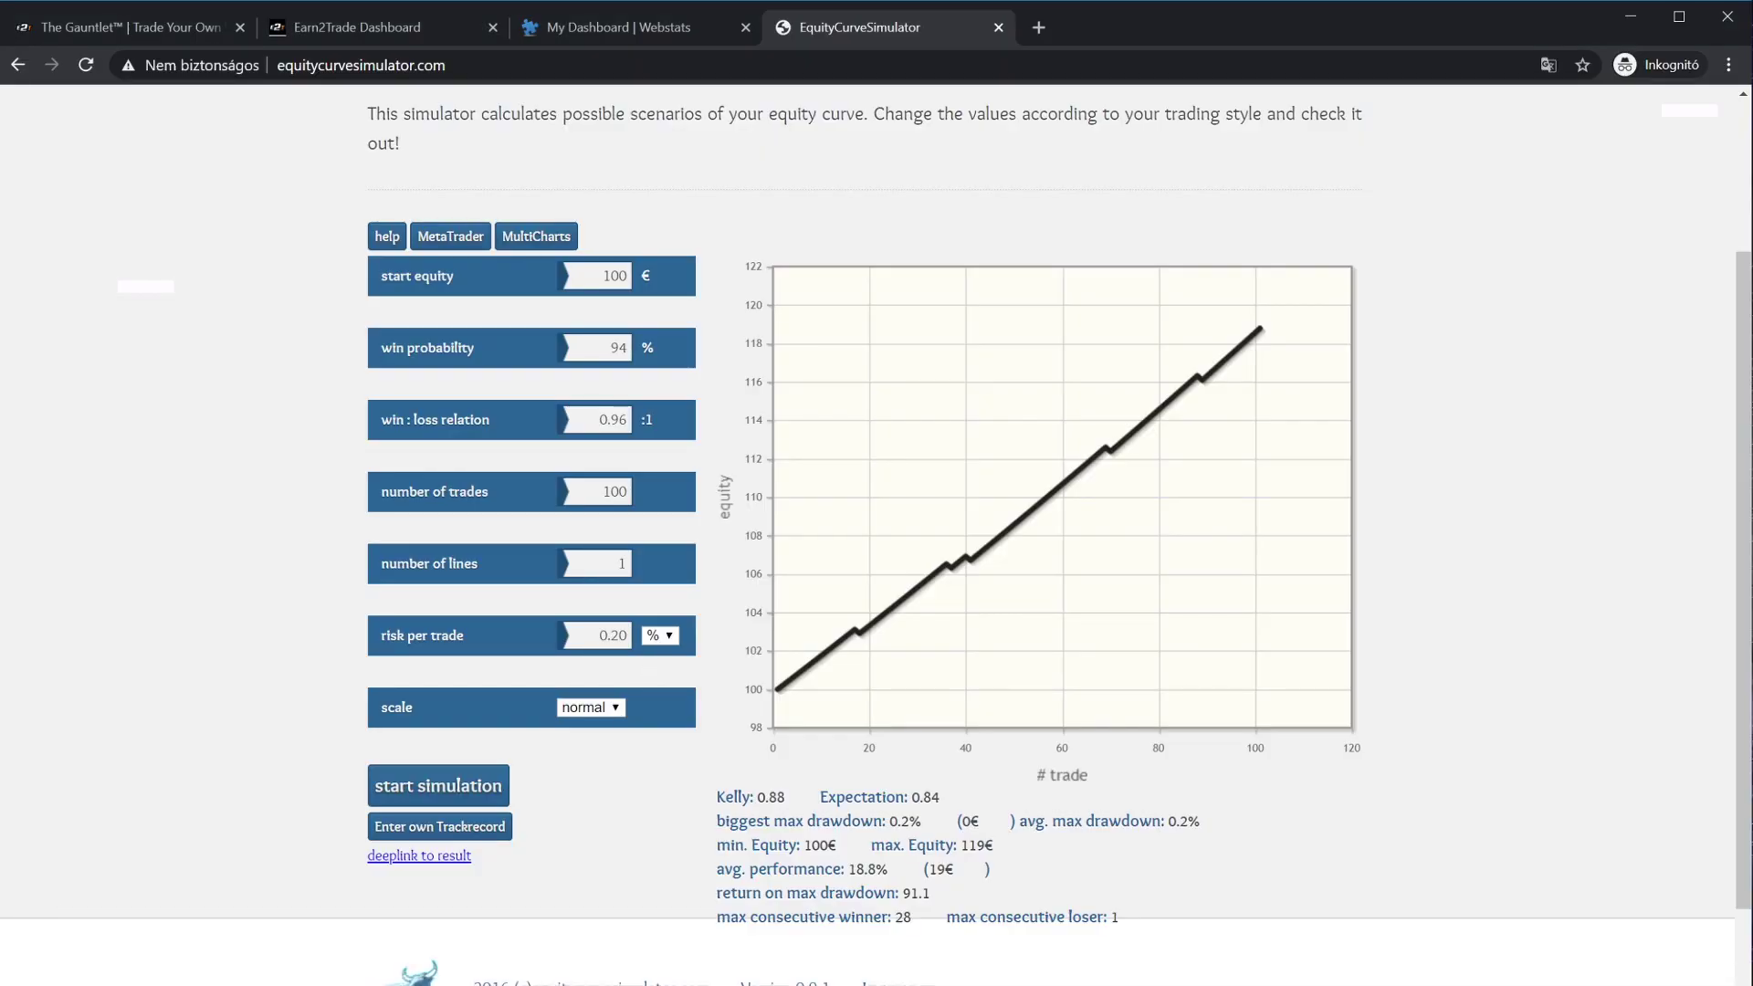
pyautogui.click(599, 635)
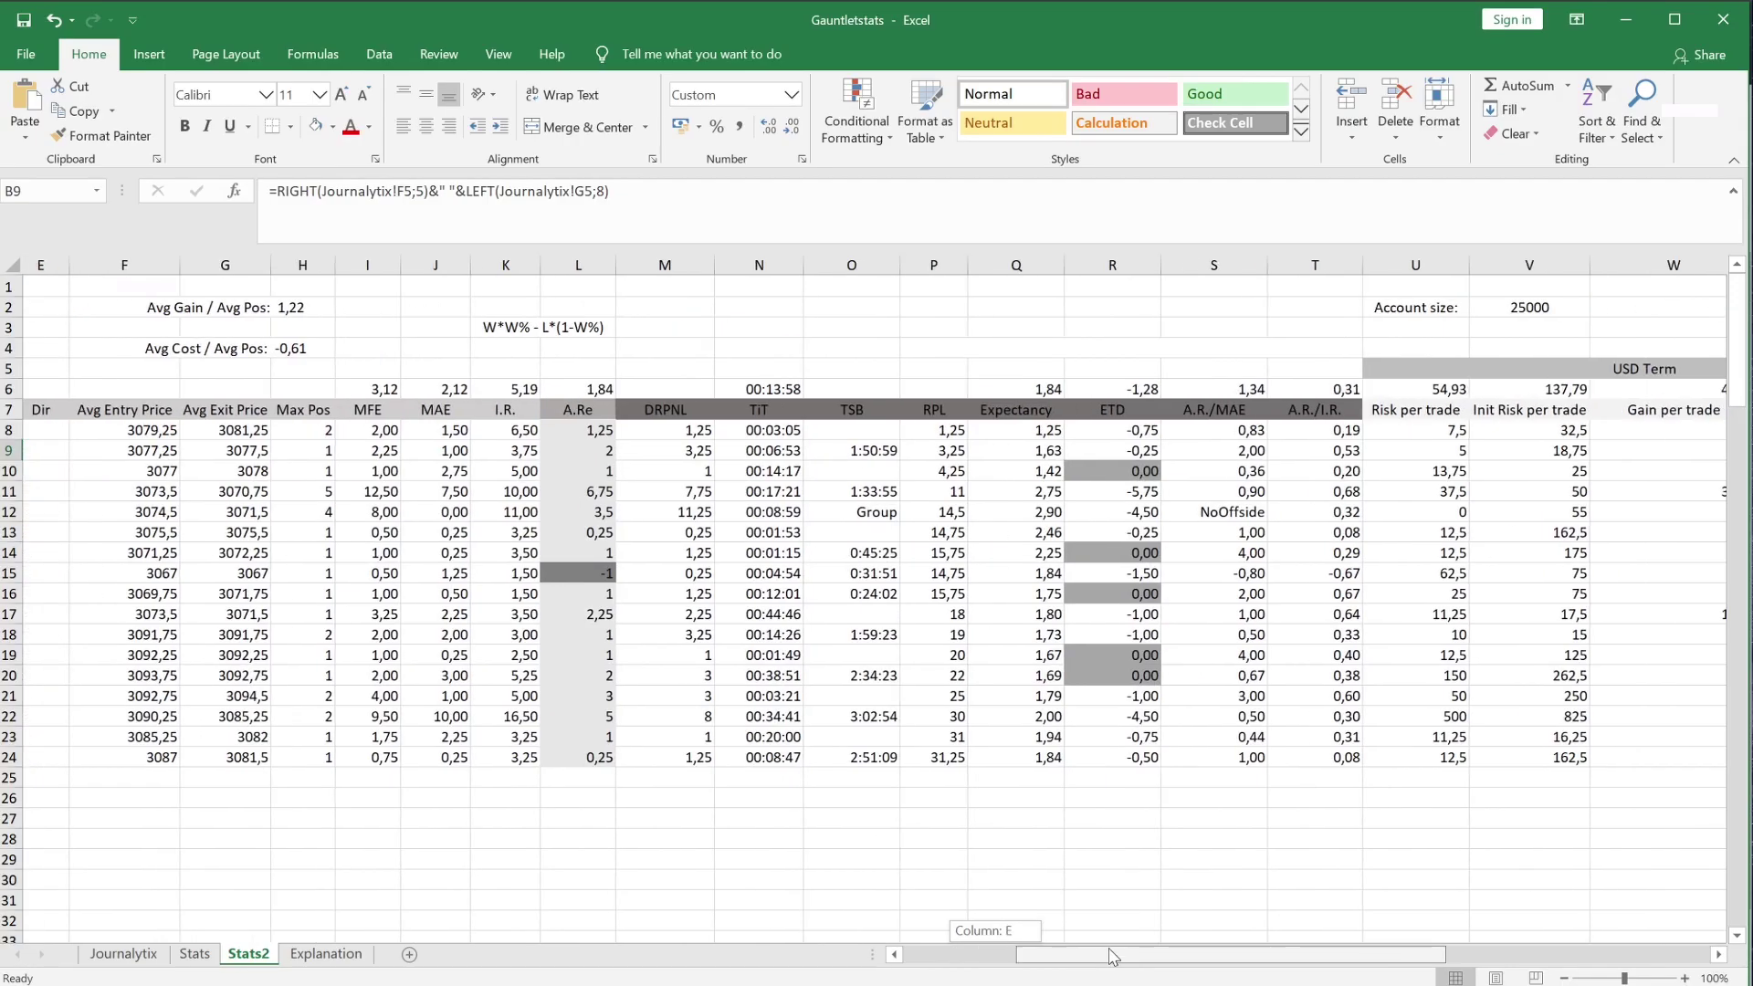
# - Switch back to the Gauntletstats workbook and look over the Stats2 columns from the trade entries to the USD Term block
pyautogui.moveTo(1096, 952); pyautogui.dragTo(1266, 957)
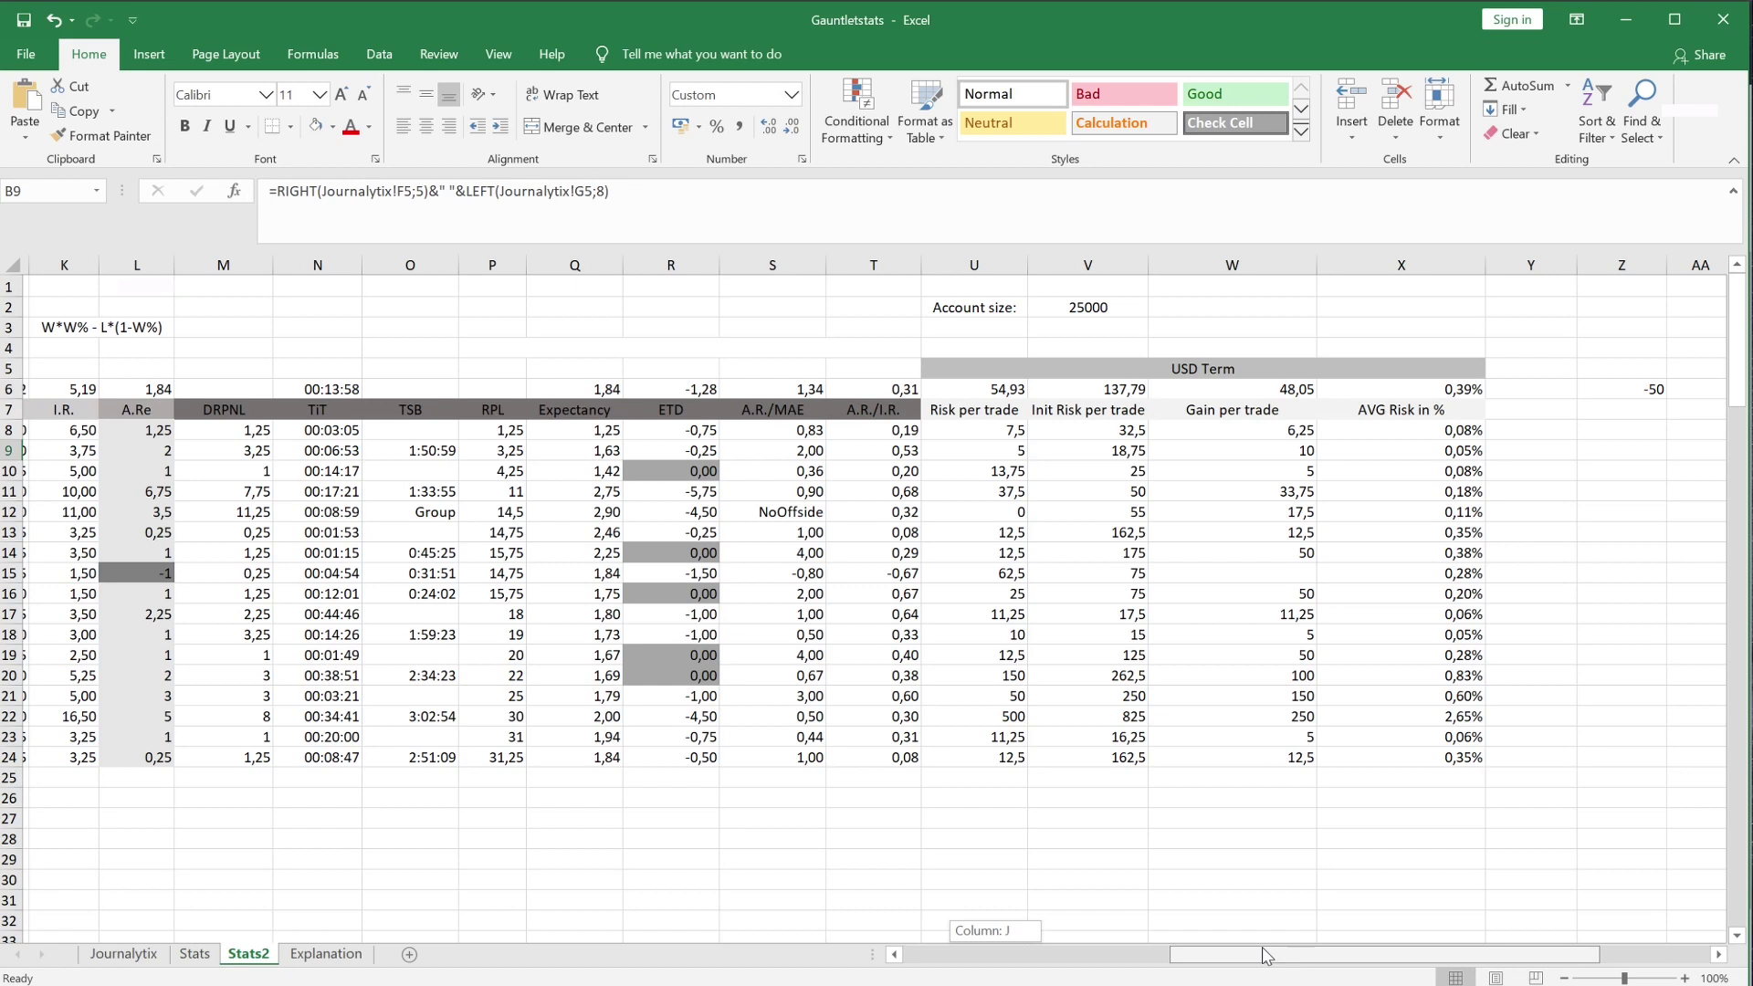
pyautogui.moveTo(1266, 956); pyautogui.dragTo(1266, 956)
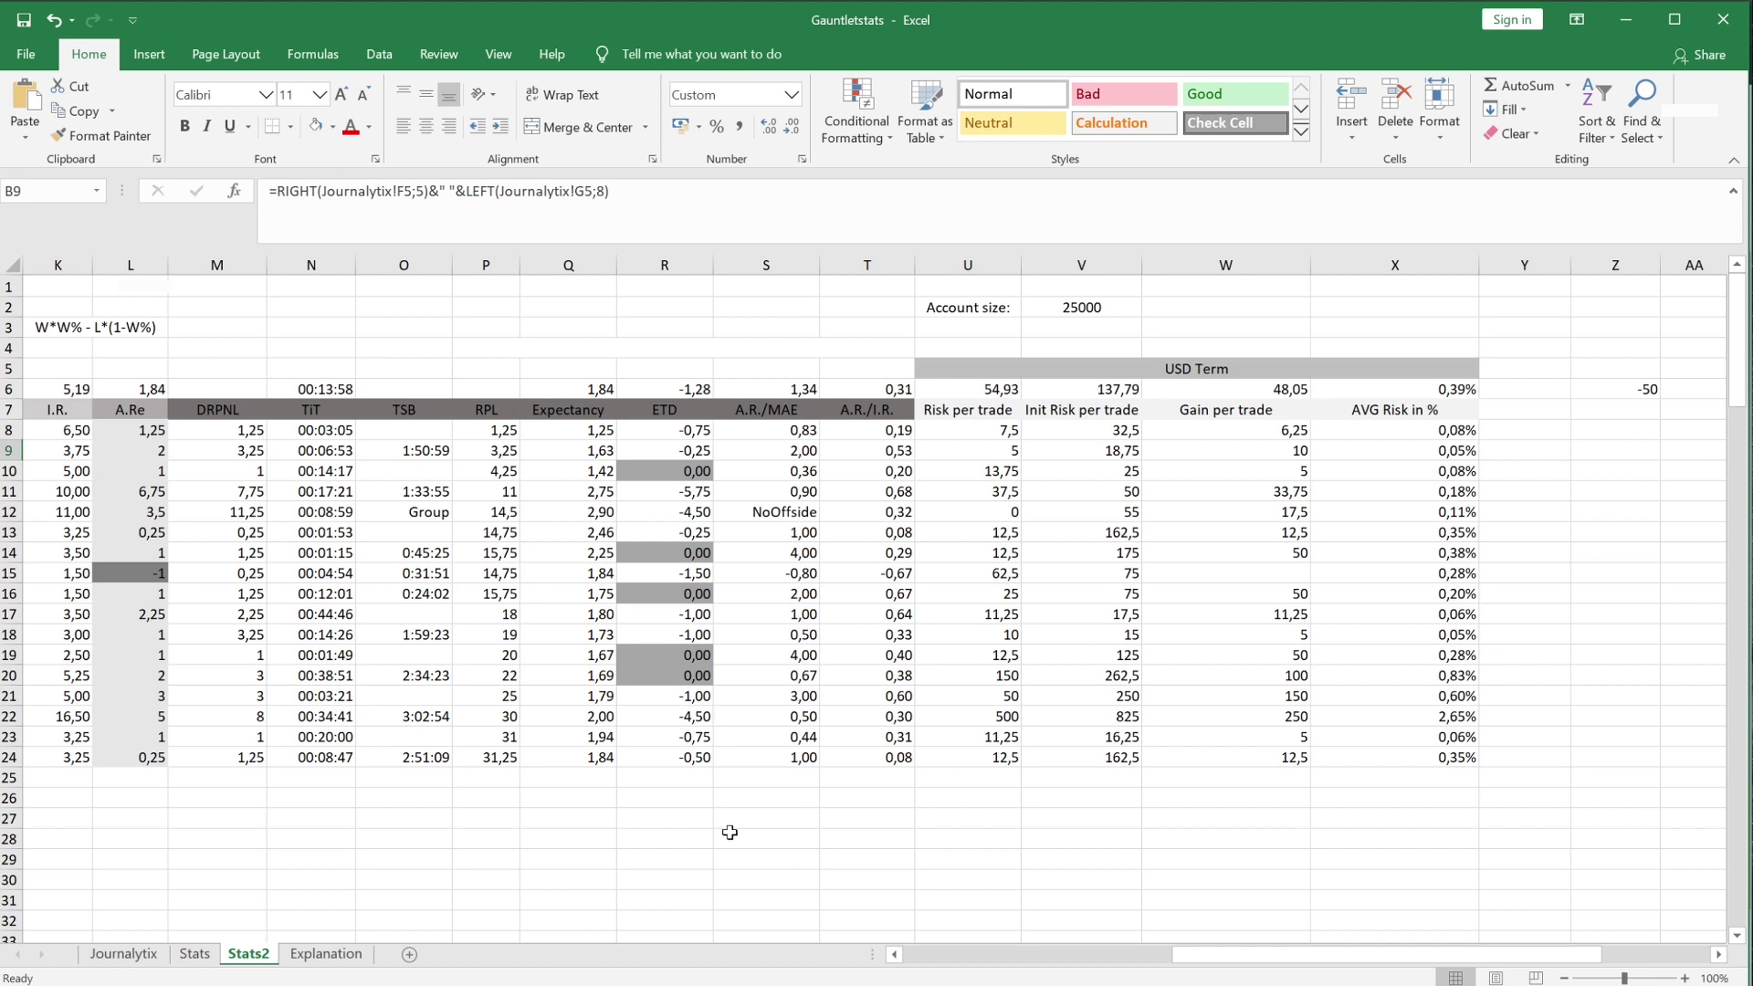
pyautogui.moveTo(1206, 971); pyautogui.dragTo(932, 966)
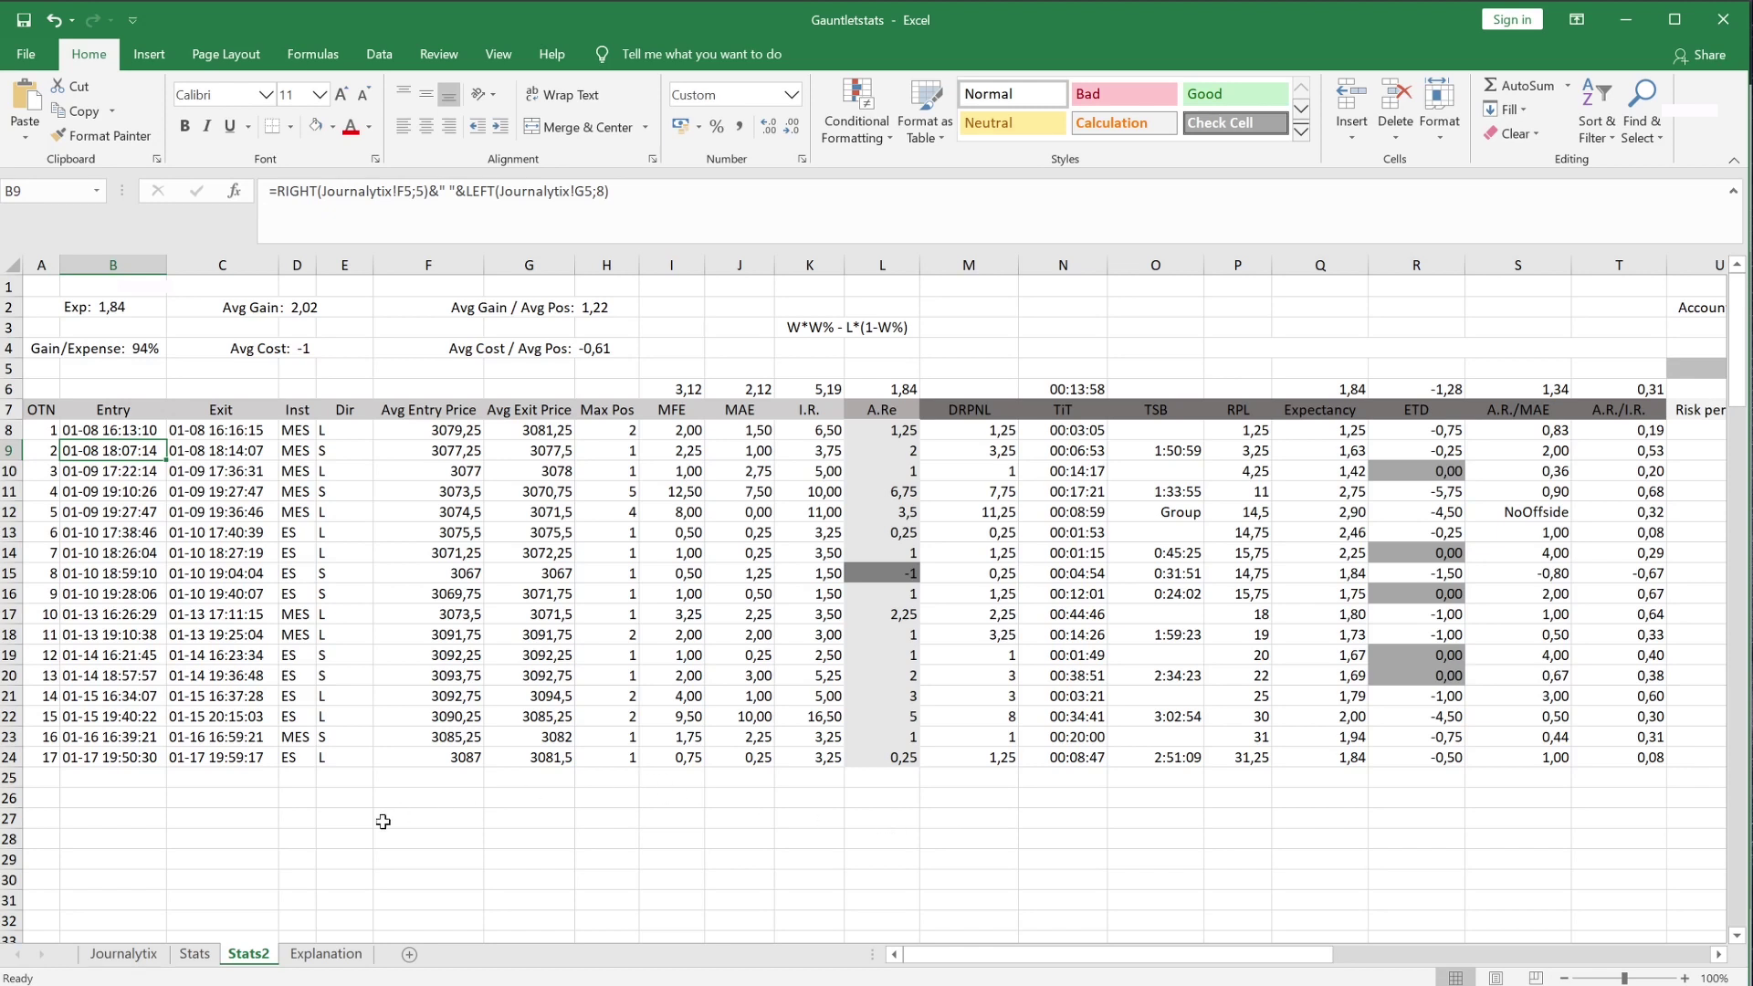
pyautogui.moveTo(1000, 955); pyautogui.dragTo(1156, 956)
pyautogui.click(1100, 877)
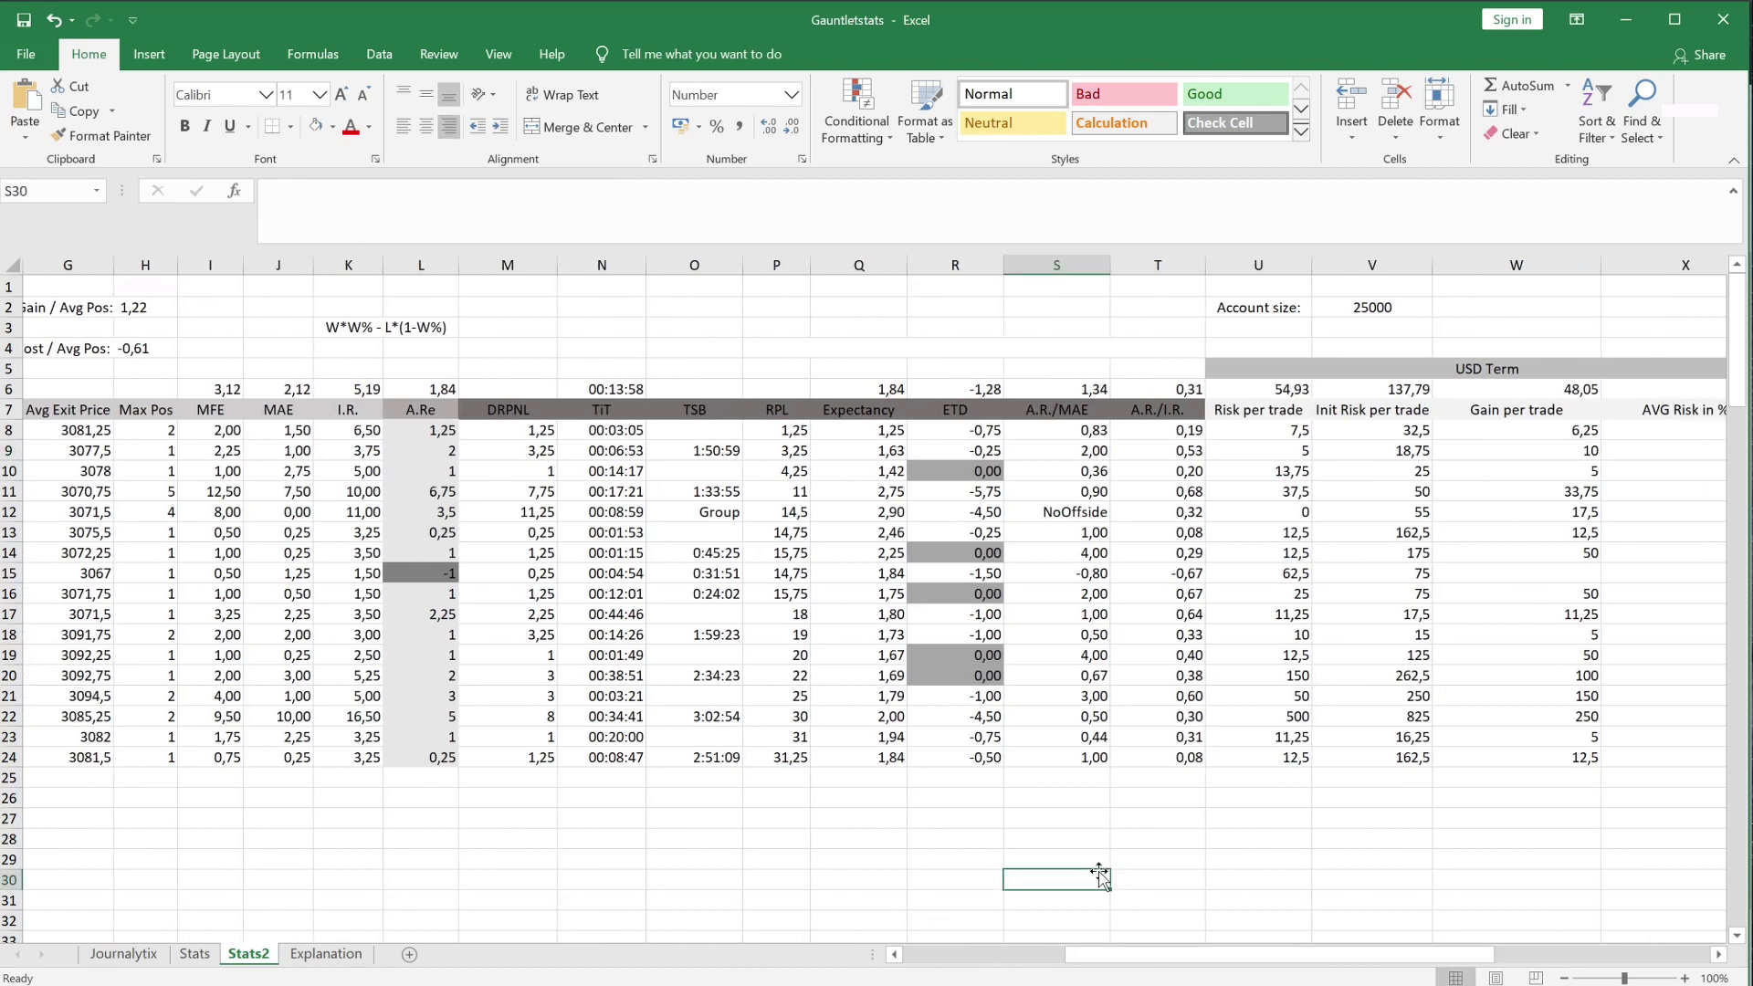
pyautogui.click(982, 835)
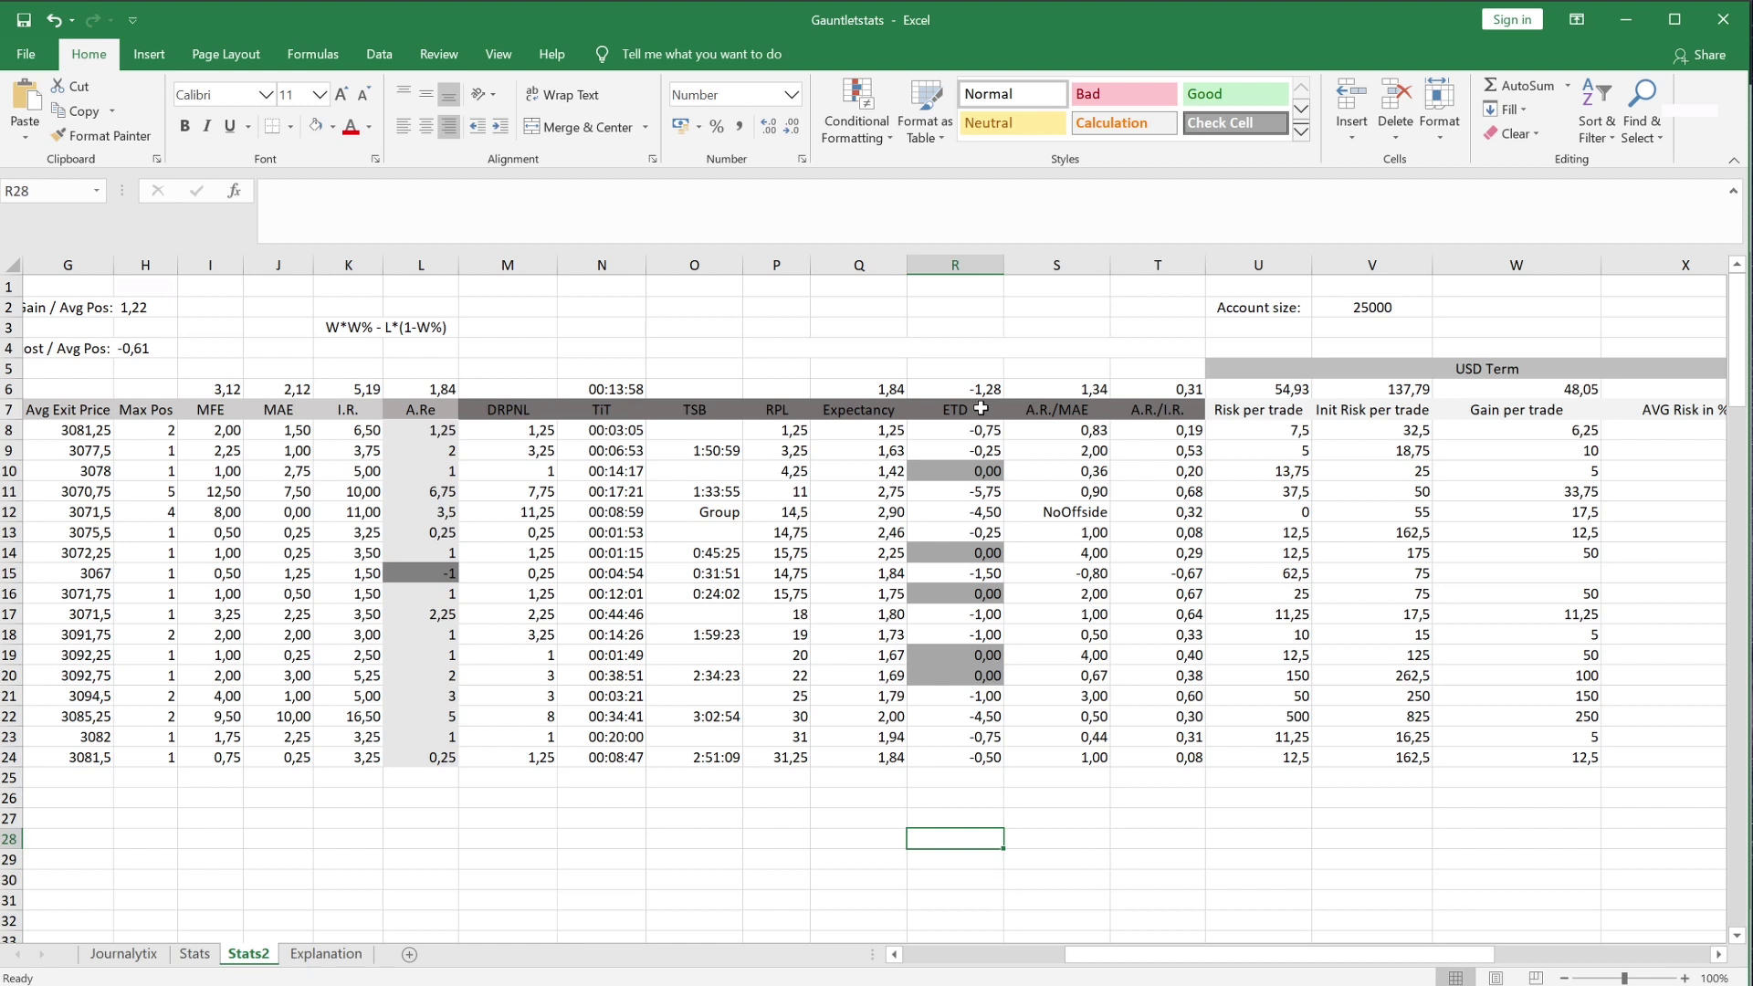
# - Look up the meaning of ETD on the Explanation sheet
pyautogui.click(329, 954)
pyautogui.click(141, 406)
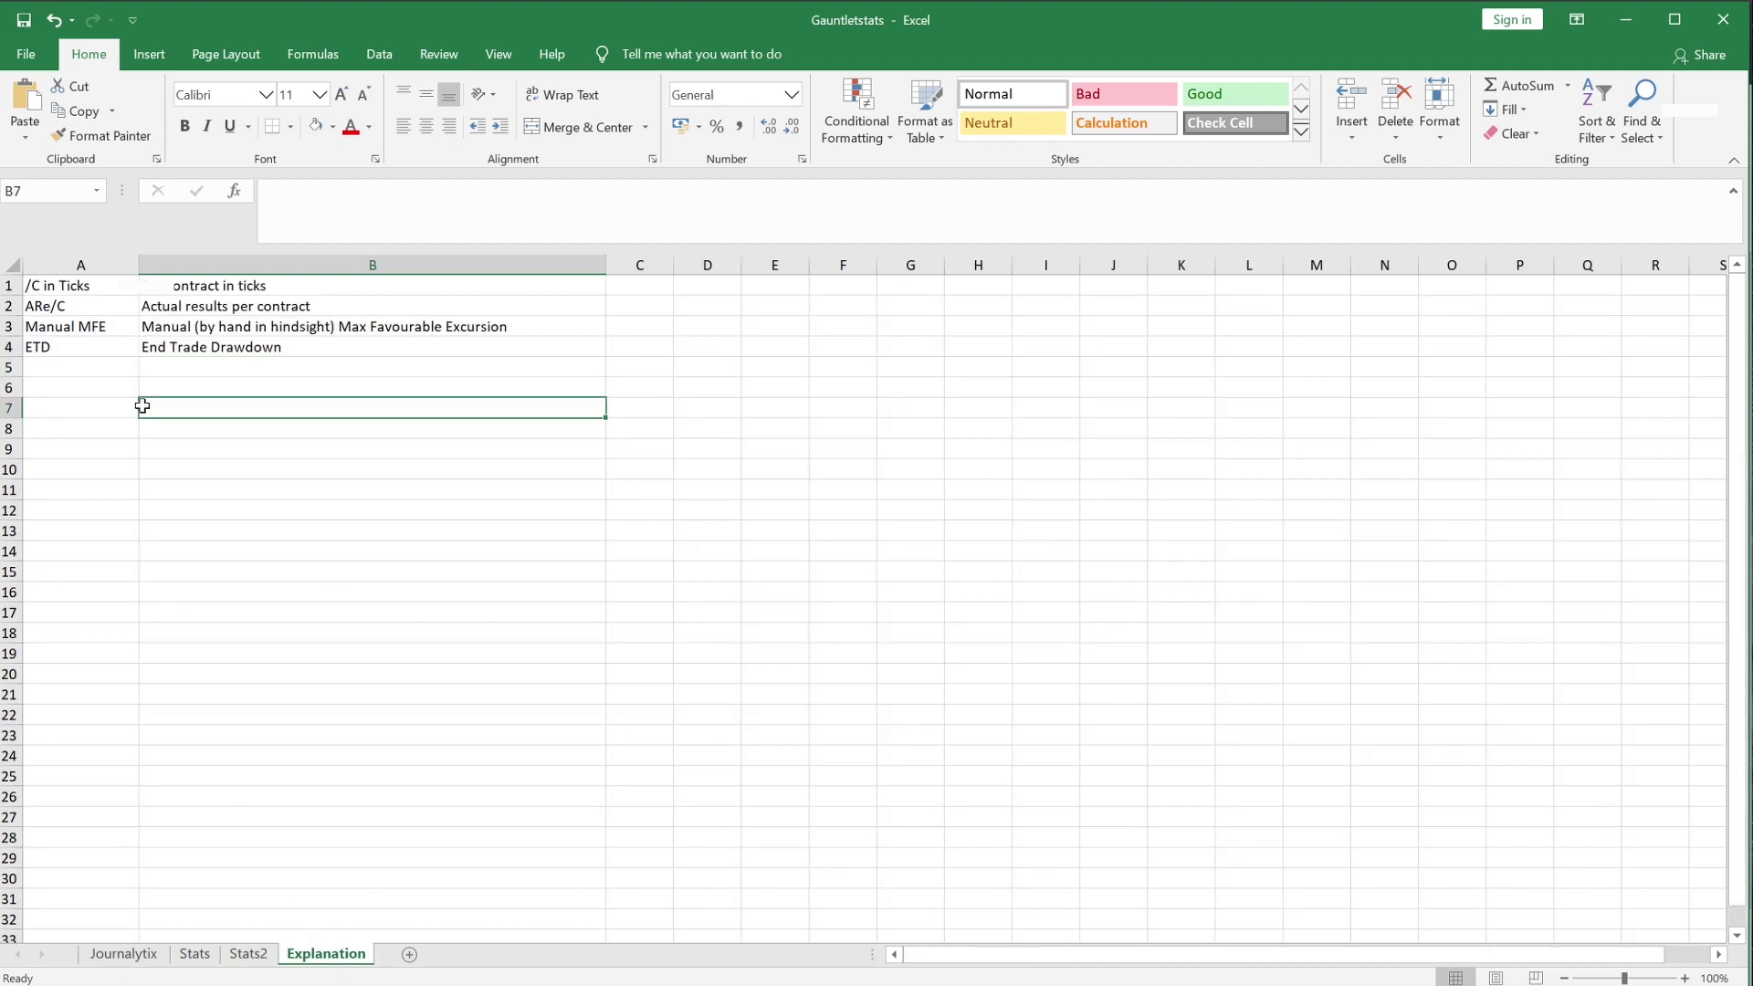
pyautogui.click(328, 347)
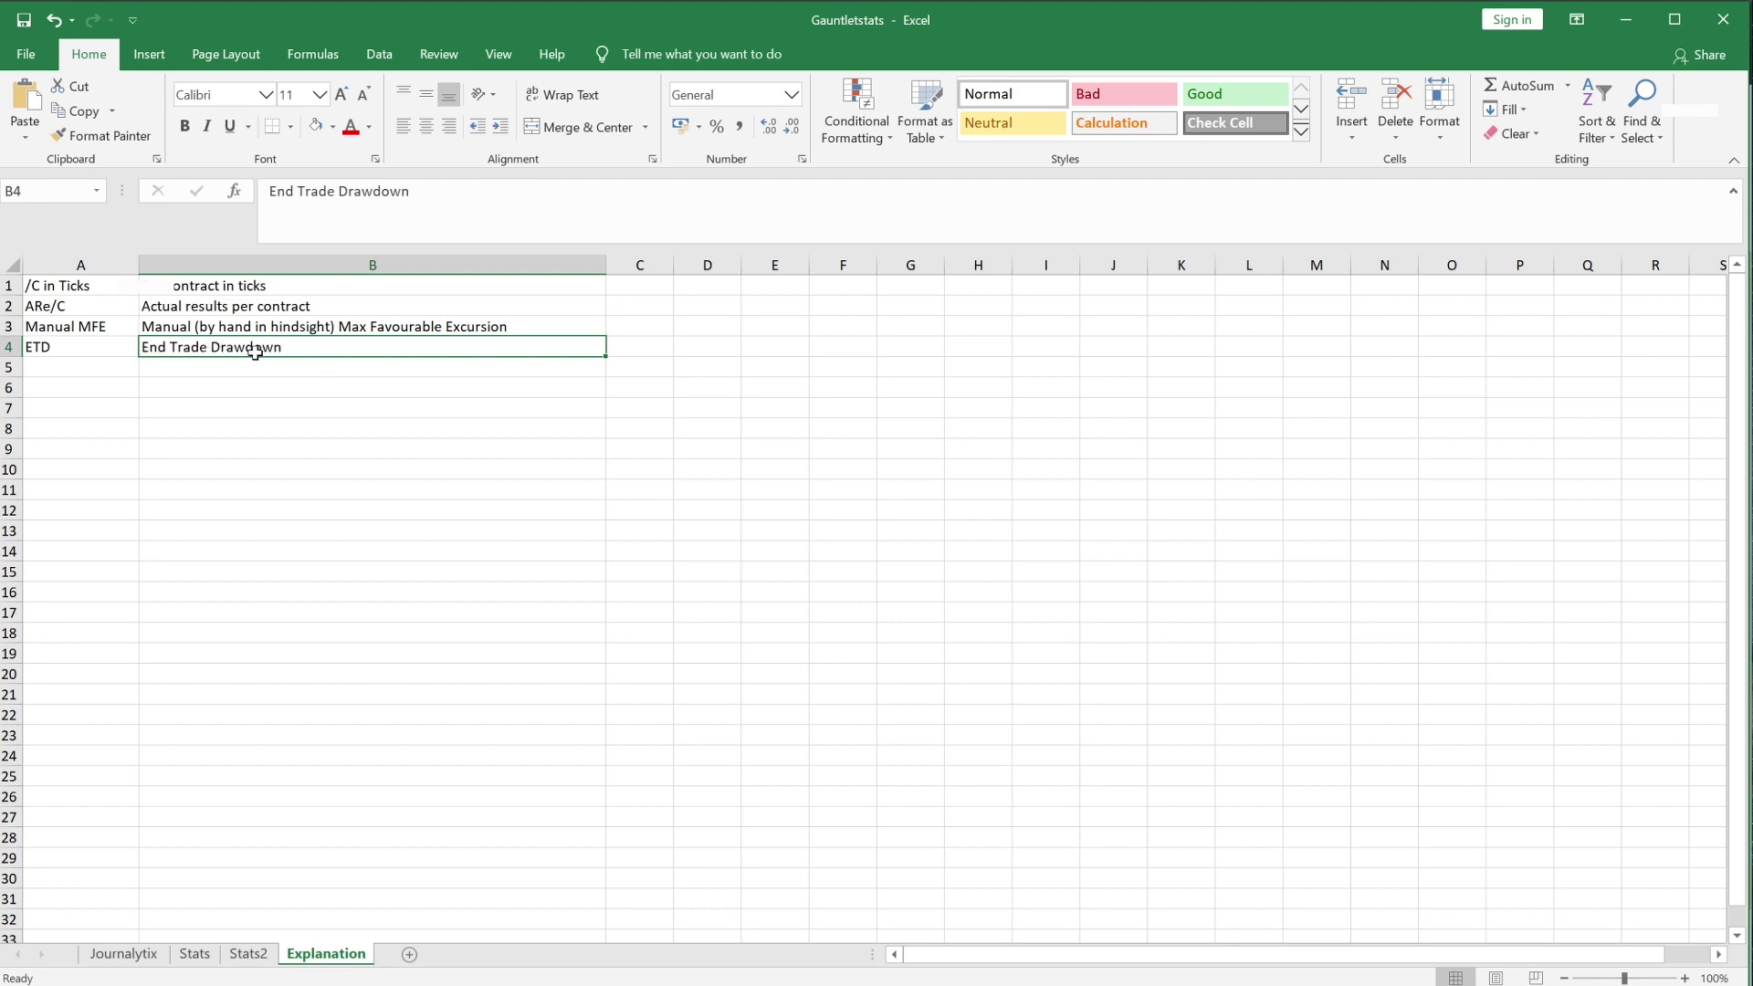
# - Return to the Stats2 sheet, check the ETD formula in R16, and sketch a long trade's price move with level marks over the sheet
pyautogui.click(248, 953)
pyautogui.click(955, 594)
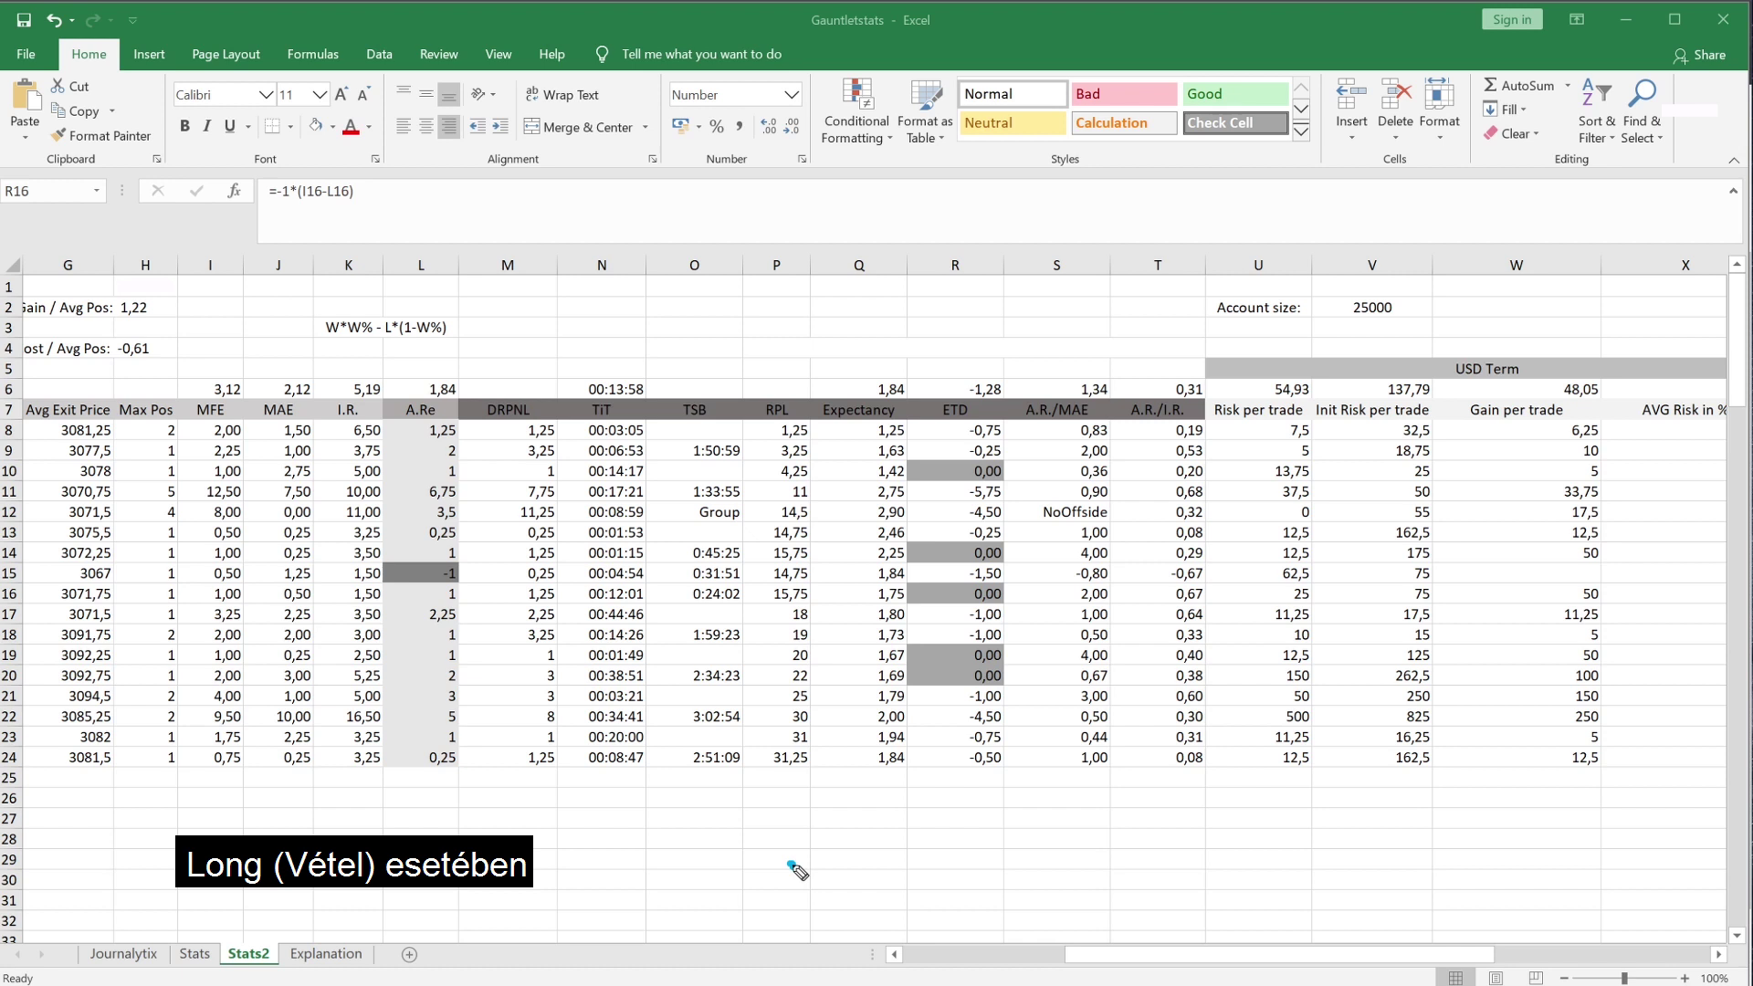
pyautogui.moveTo(792, 864); pyautogui.dragTo(840, 731)
pyautogui.moveTo(841, 731)
pyautogui.mouseDown()
pyautogui.moveTo(858, 764)
pyautogui.moveTo(891, 769)
pyautogui.moveTo(873, 777)
pyautogui.mouseUp()
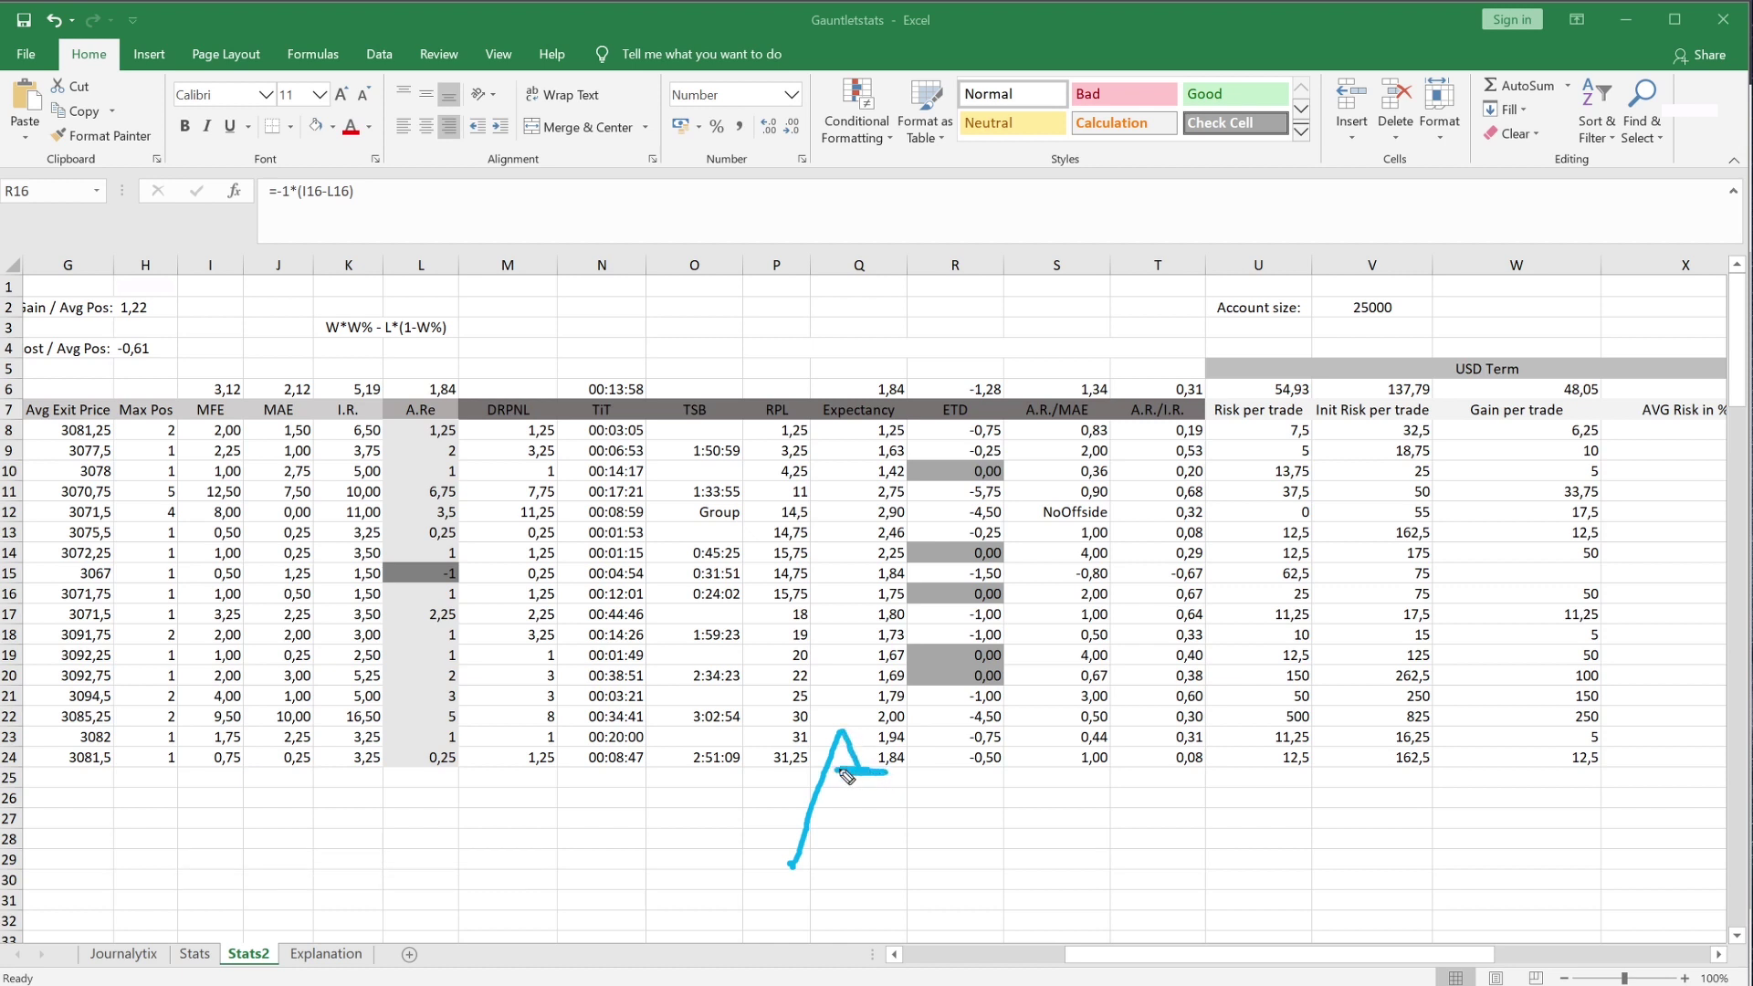
pyautogui.moveTo(791, 869); pyautogui.dragTo(793, 854)
pyautogui.moveTo(837, 760)
pyautogui.mouseDown()
pyautogui.moveTo(852, 733)
pyautogui.moveTo(813, 814)
pyautogui.mouseUp()
pyautogui.moveTo(821, 733); pyautogui.dragTo(902, 737)
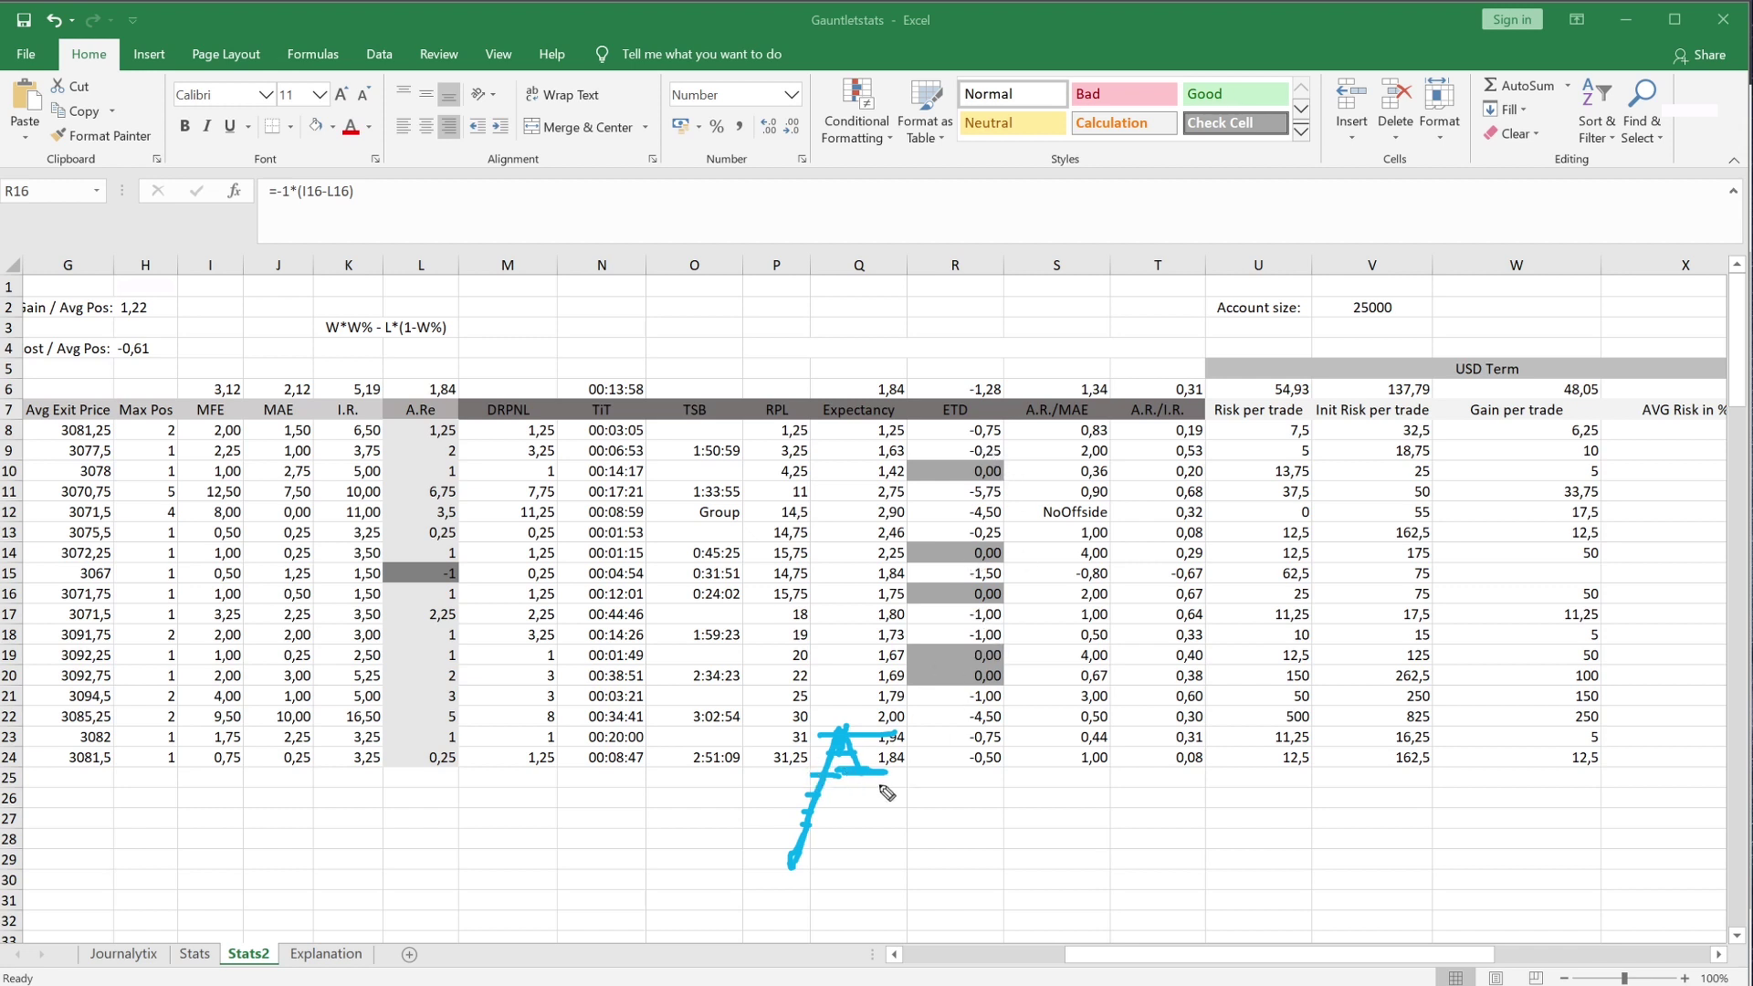
# - Sketch a second rising price path with a pullback beside the first one, and clear all the drawings from the screen
pyautogui.moveTo(953, 895)
pyautogui.mouseDown()
pyautogui.moveTo(975, 834)
pyautogui.moveTo(1035, 816)
pyautogui.mouseUp()
pyautogui.moveTo(977, 822)
pyautogui.mouseDown()
pyautogui.moveTo(1008, 719)
pyautogui.moveTo(1035, 738)
pyautogui.moveTo(1096, 614)
pyautogui.mouseUp()
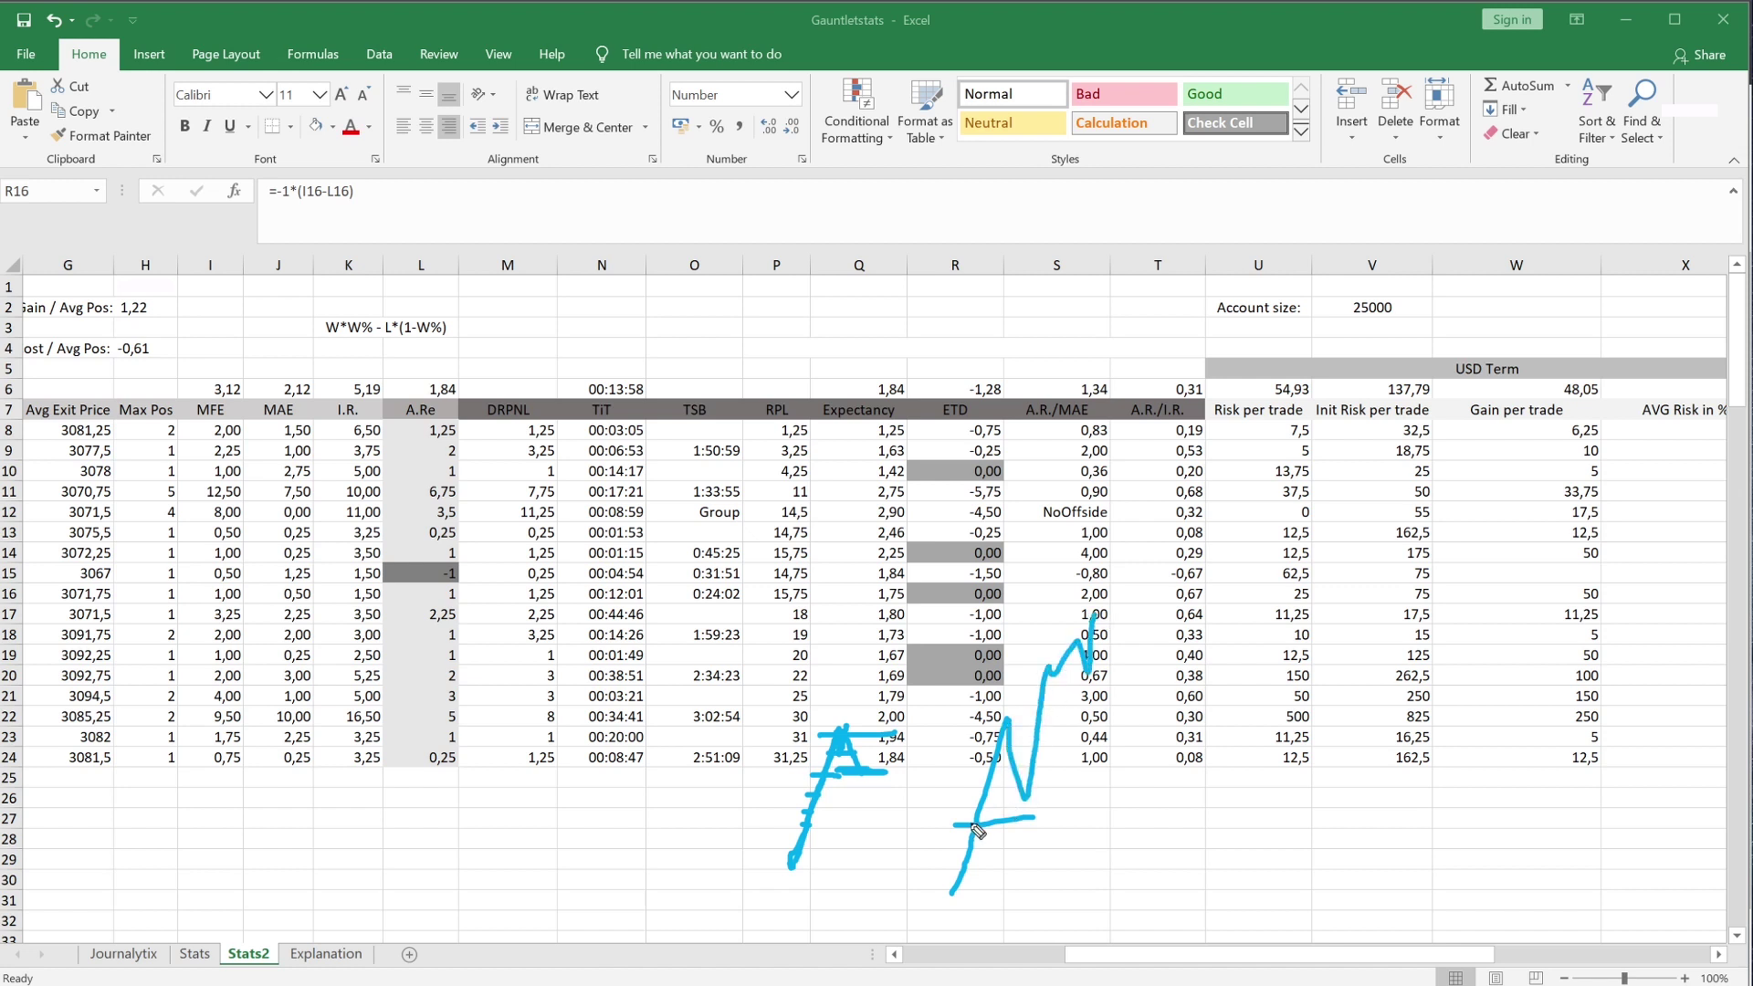
pyautogui.moveTo(979, 828); pyautogui.dragTo(1010, 894)
pyautogui.press('Escape')
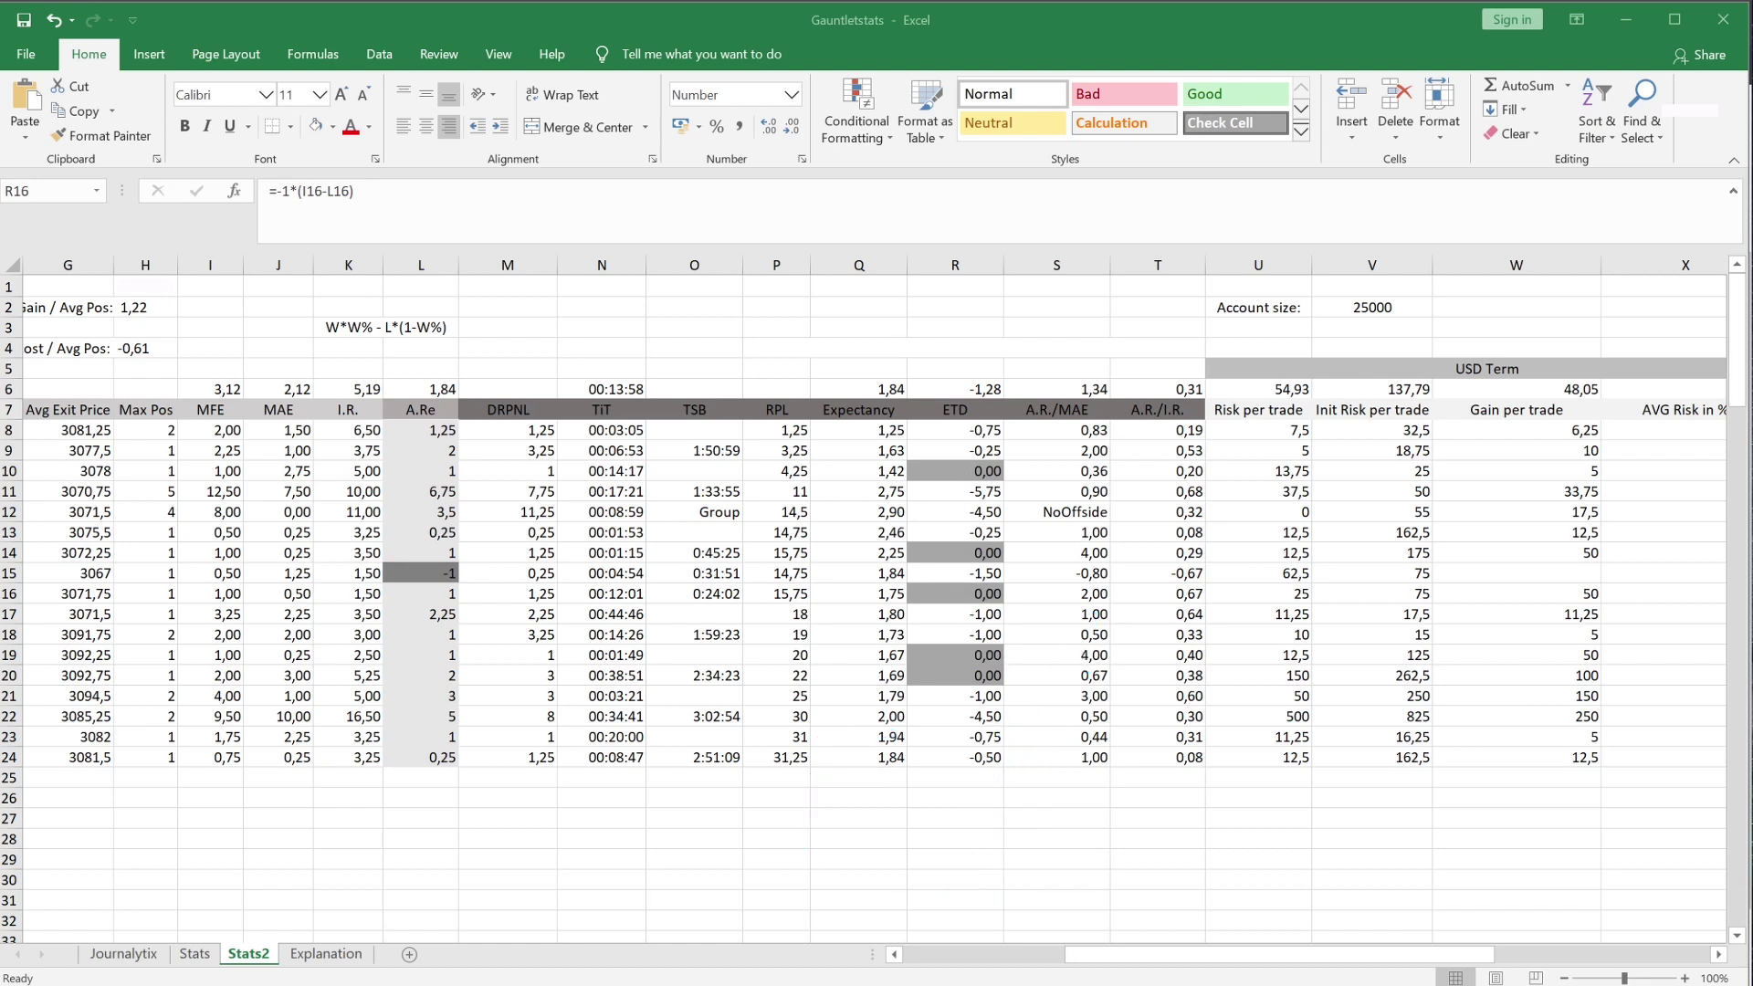
pyautogui.moveTo(1144, 957); pyautogui.dragTo(913, 964)
pyautogui.click(193, 954)
pyautogui.click(249, 955)
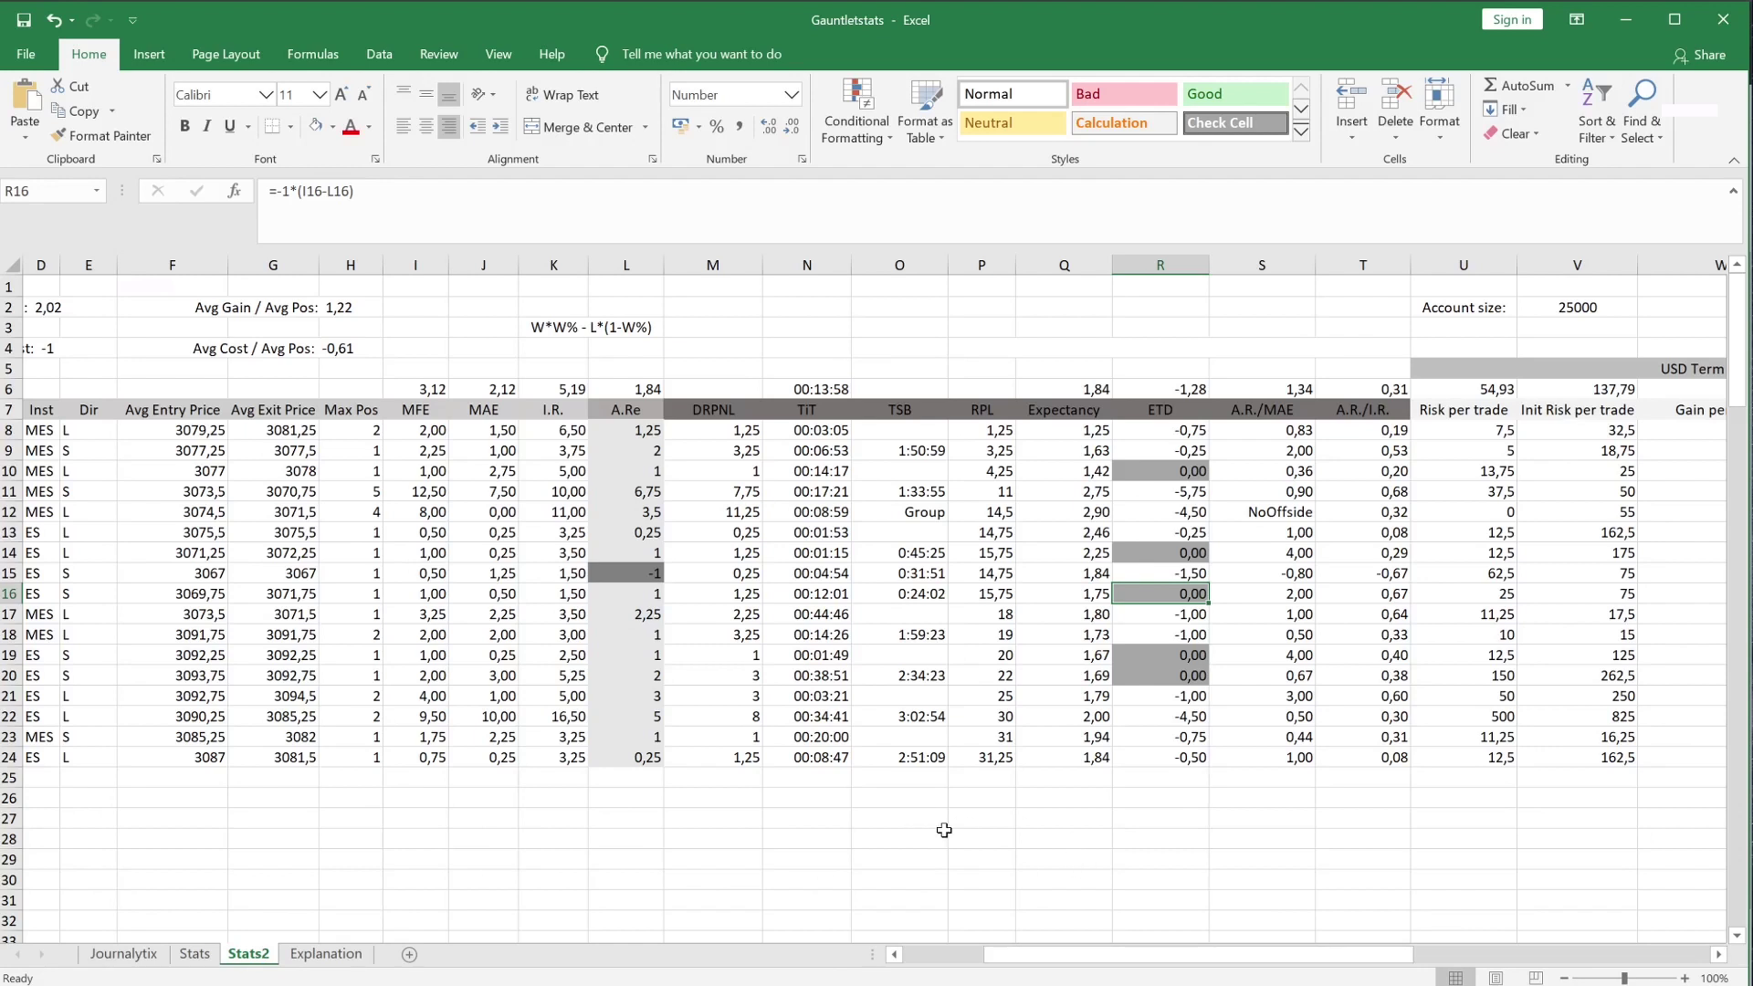
pyautogui.moveTo(1005, 953); pyautogui.dragTo(1085, 953)
pyautogui.moveTo(436, 433); pyautogui.dragTo(425, 777)
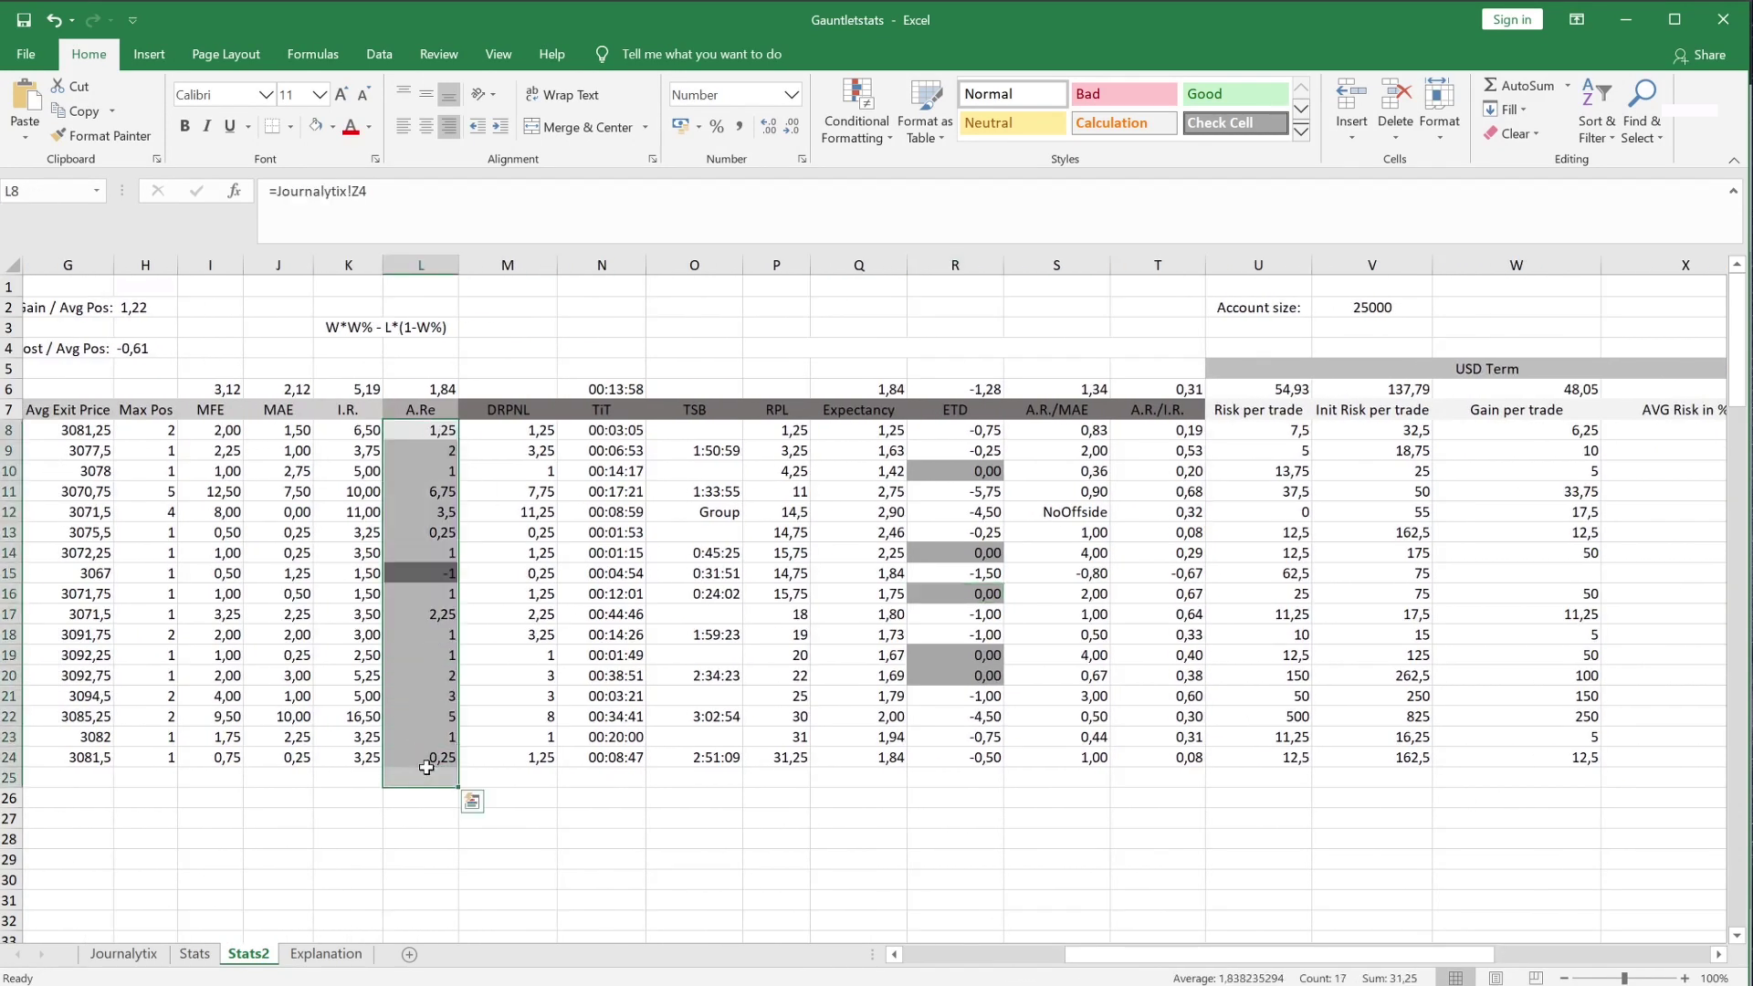
pyautogui.press('F2')
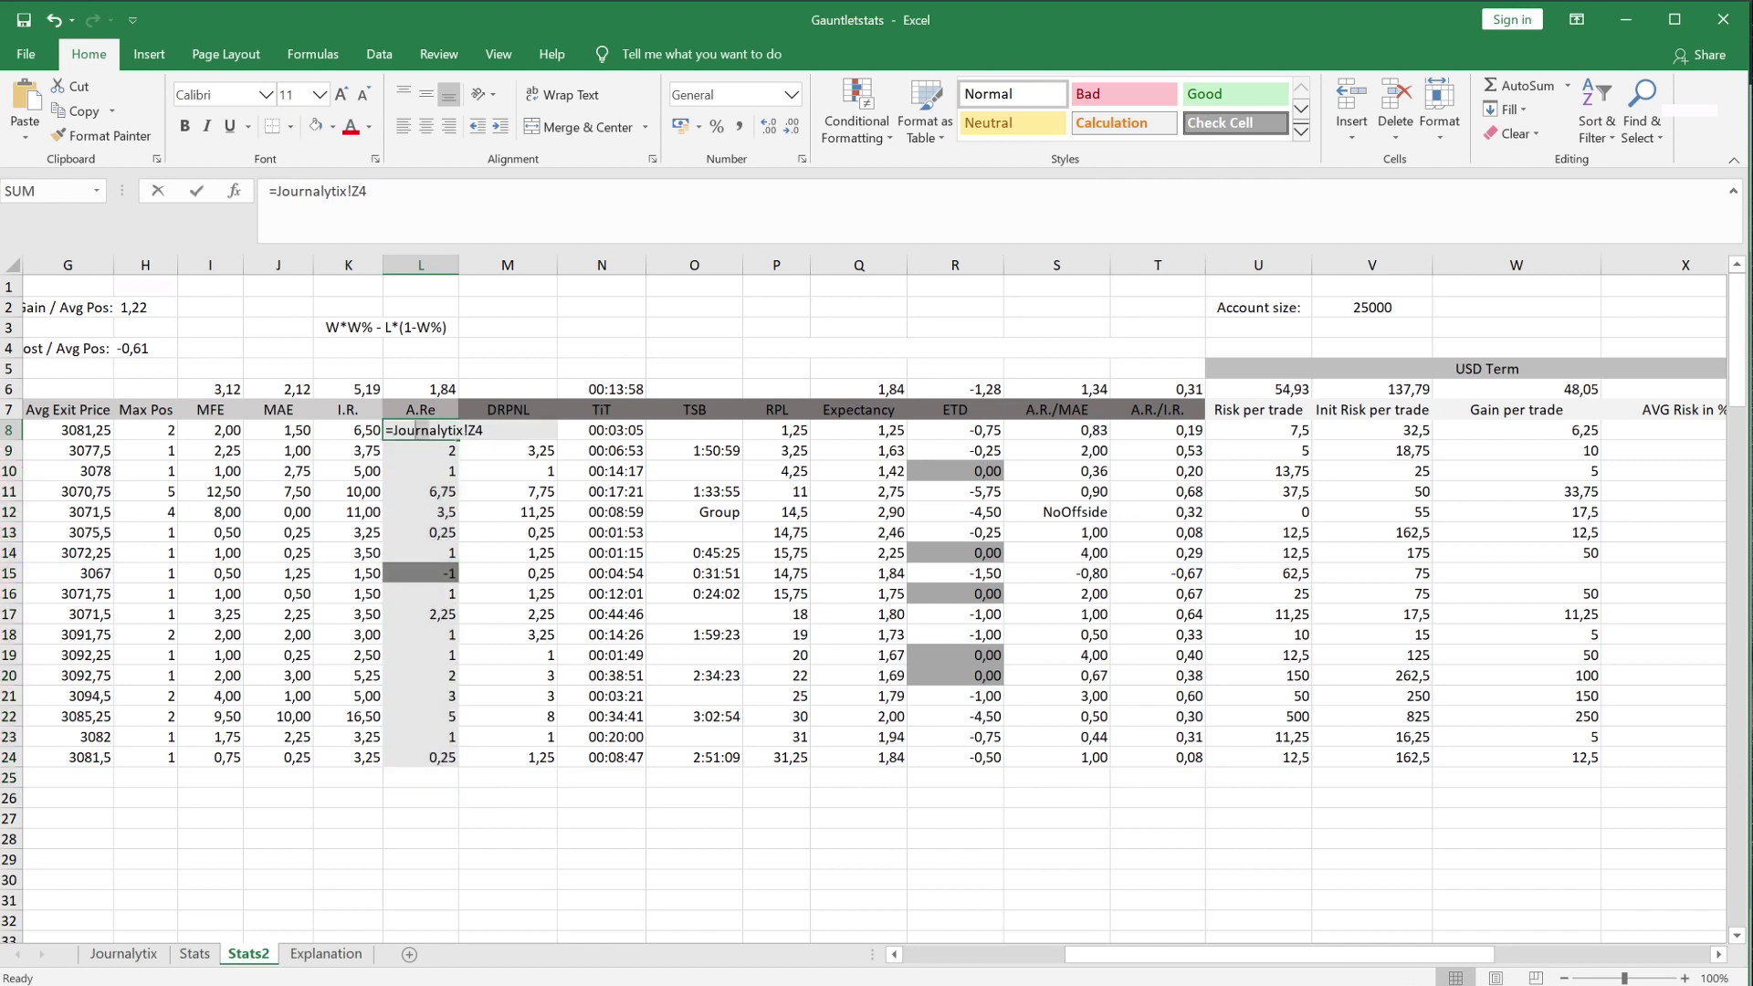
pyautogui.press('Escape')
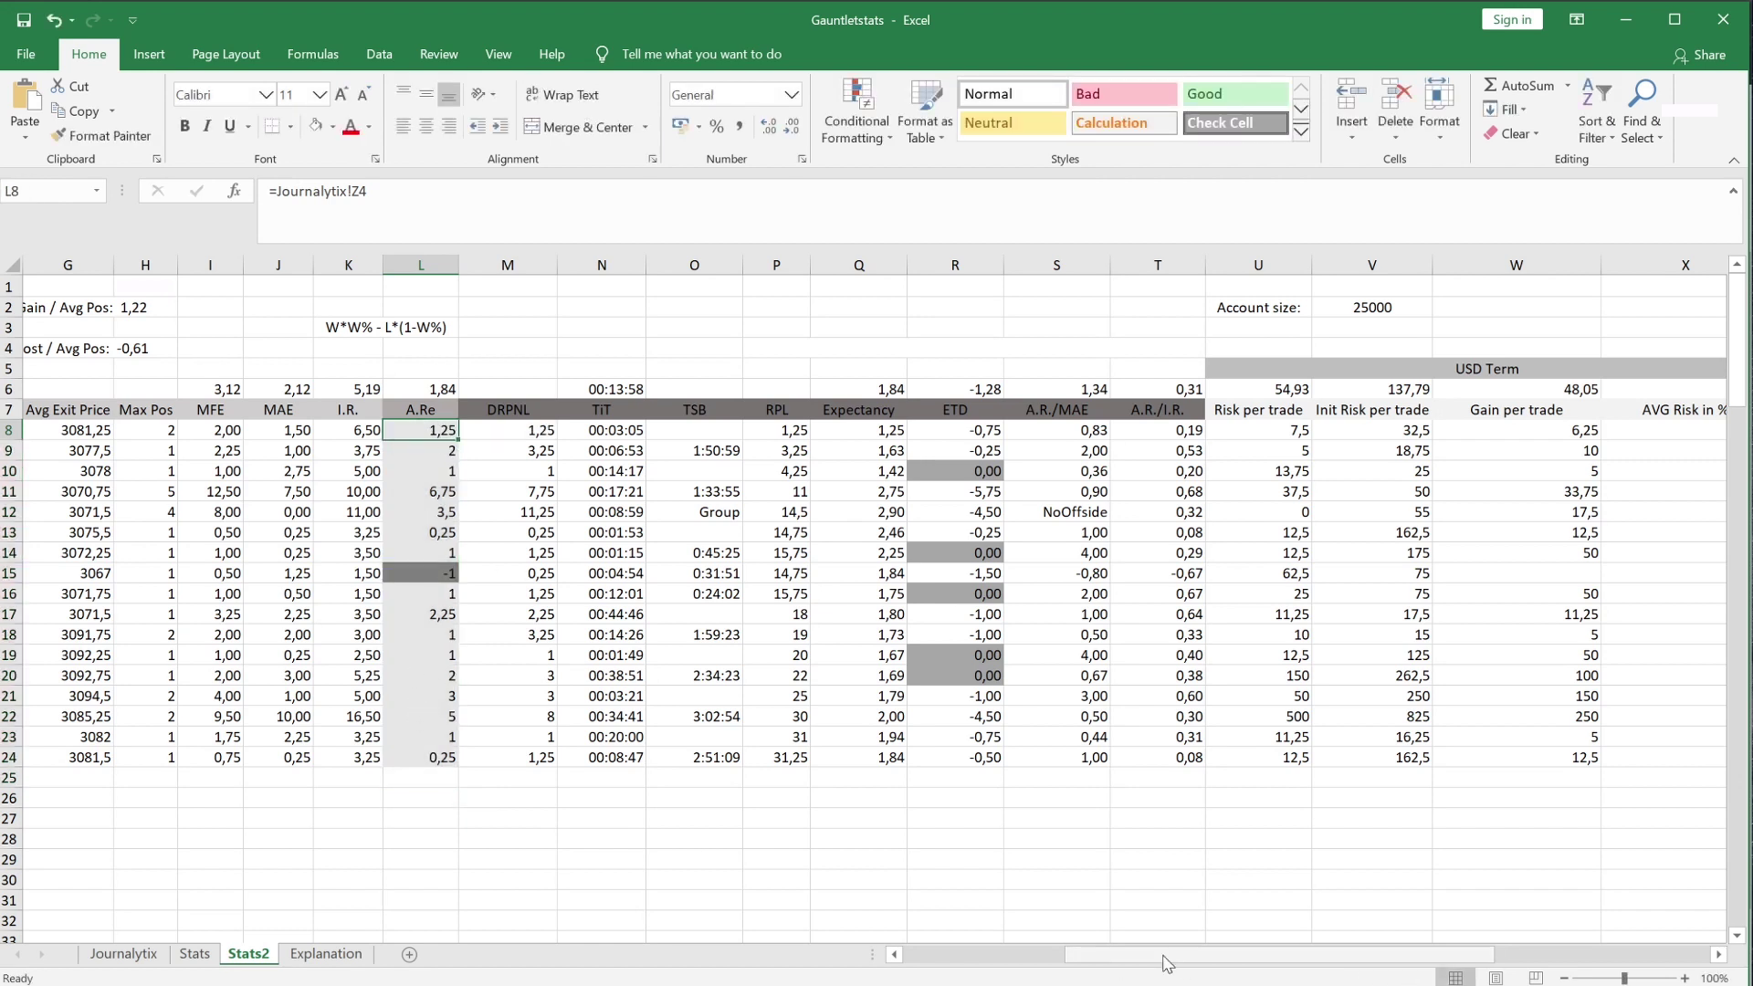
# - Insert a waterfall chart of the A.Re results in L8:L24 and place it beneath the trade table
pyautogui.moveTo(435, 434); pyautogui.dragTo(433, 753)
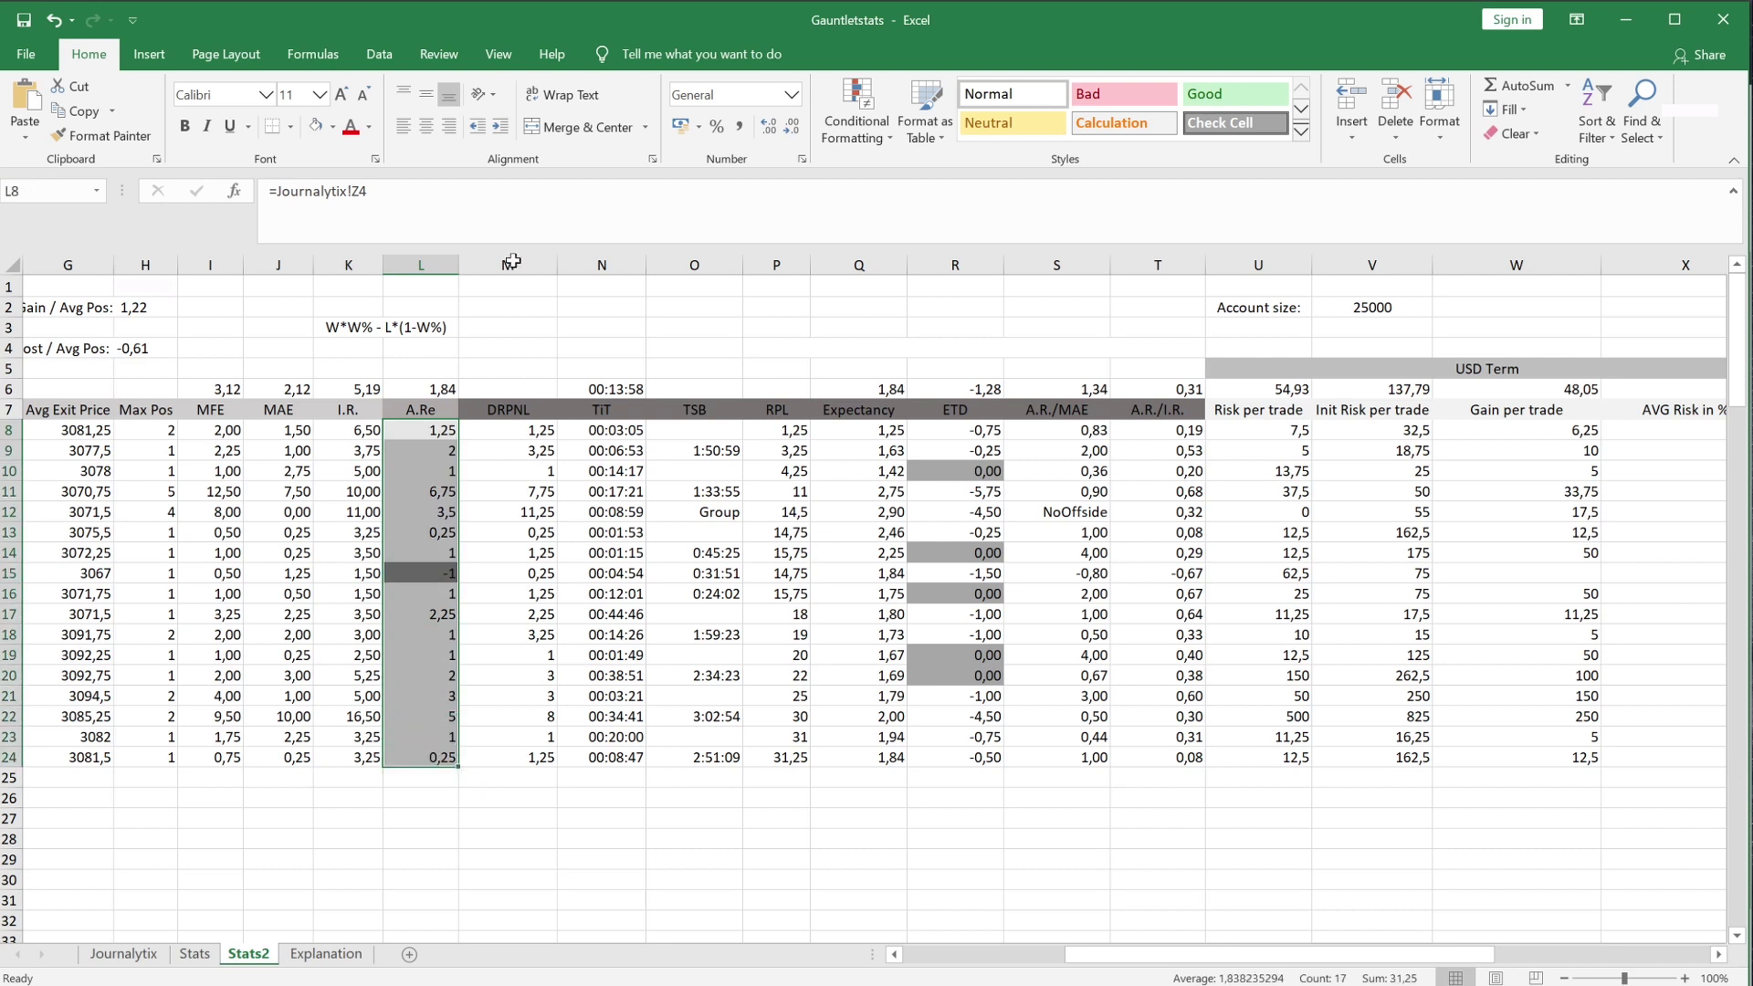
pyautogui.click(151, 56)
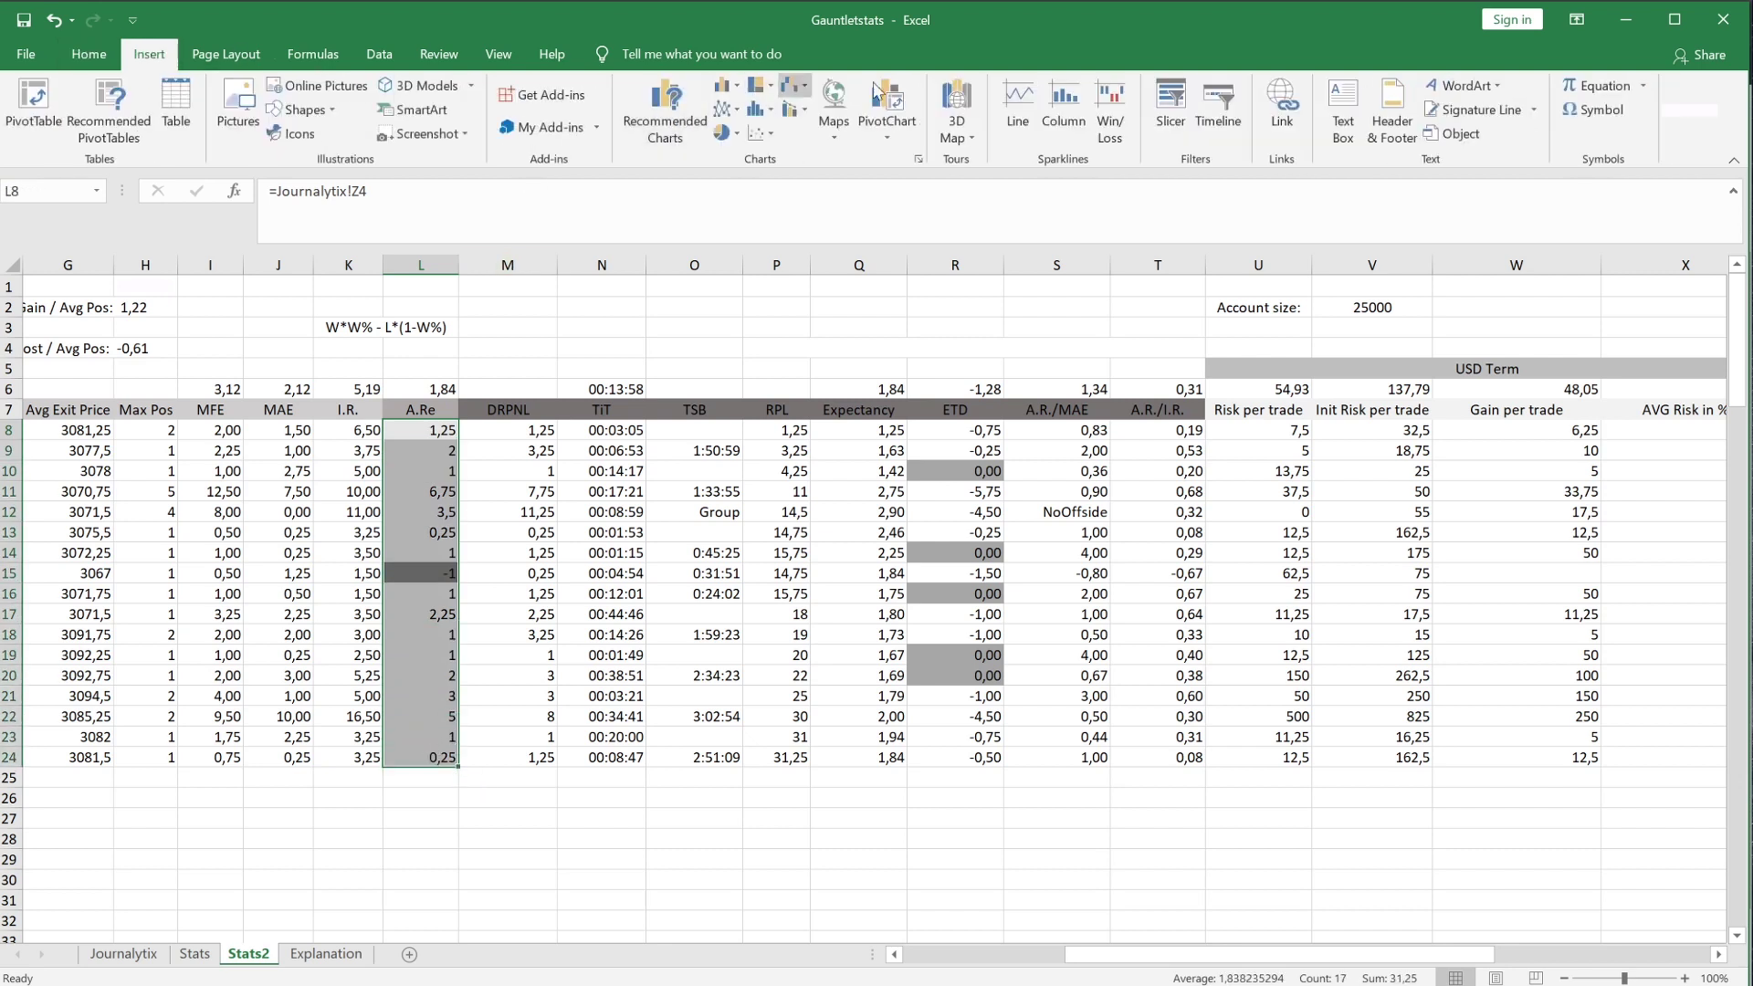
pyautogui.click(791, 84)
pyautogui.click(816, 163)
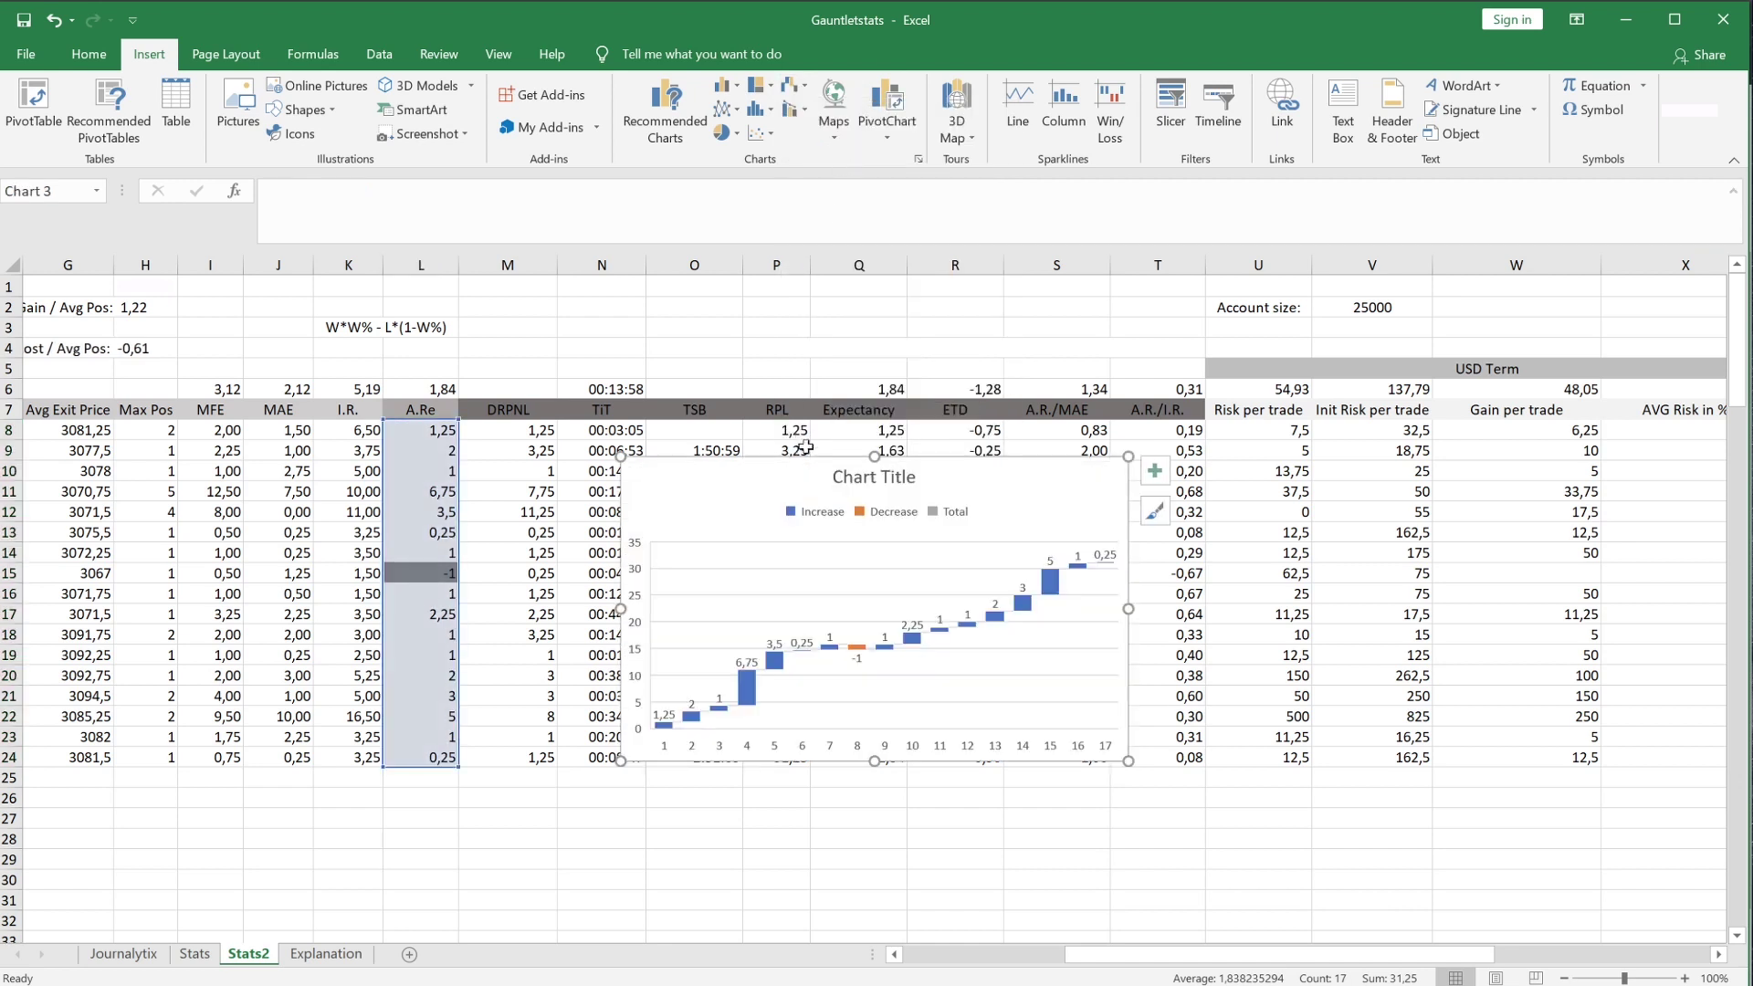
pyautogui.moveTo(803, 476); pyautogui.dragTo(232, 649)
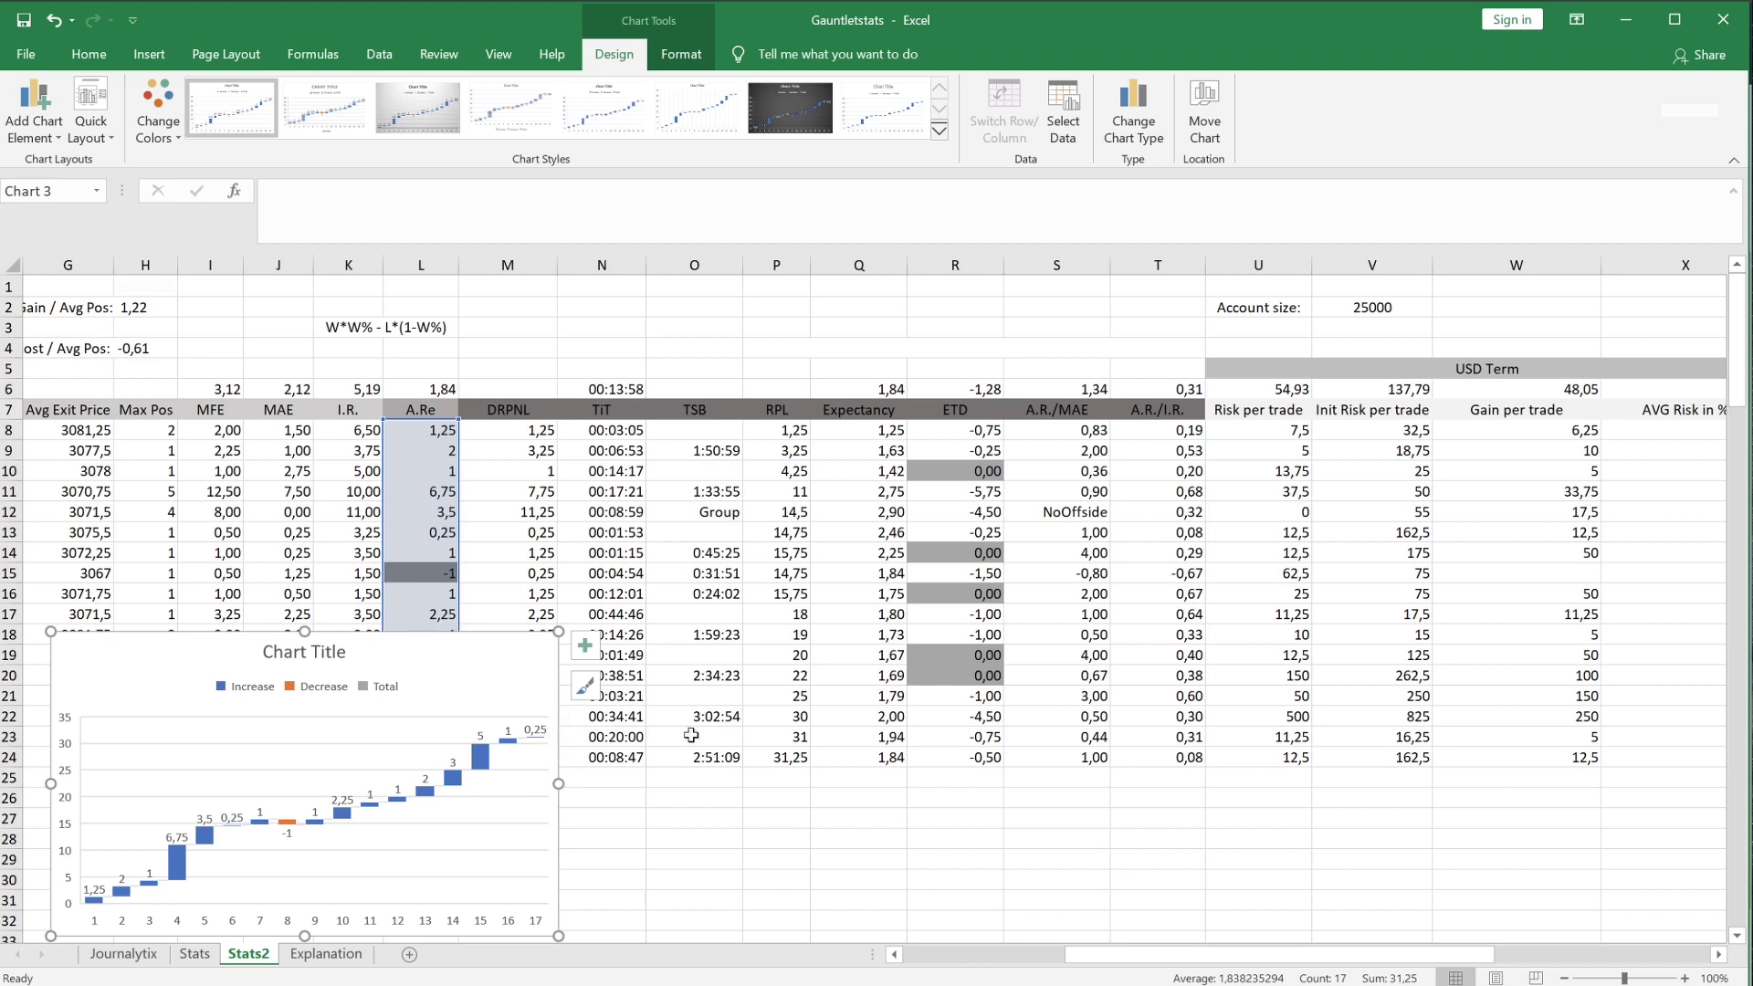
pyautogui.moveTo(448, 652); pyautogui.dragTo(397, 697)
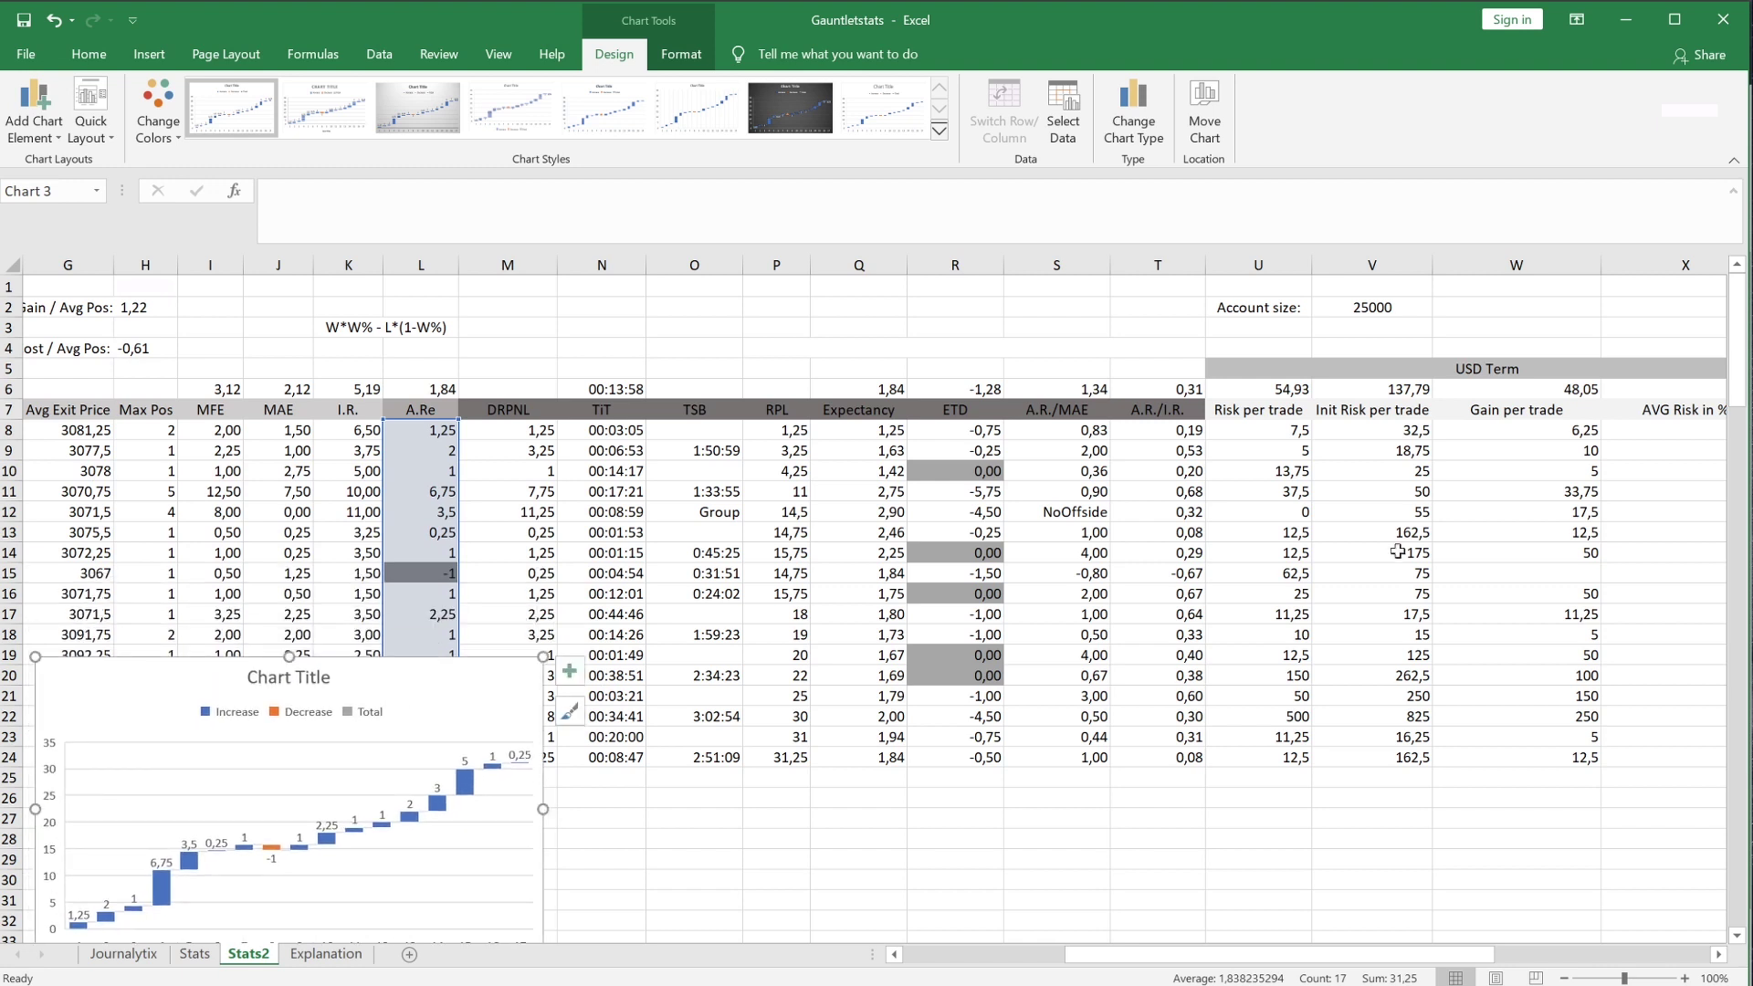
pyautogui.moveTo(1738, 356); pyautogui.dragTo(1738, 393)
pyautogui.moveTo(403, 512)
pyautogui.mouseDown()
pyautogui.moveTo(423, 630)
pyautogui.moveTo(492, 626)
pyautogui.mouseUp()
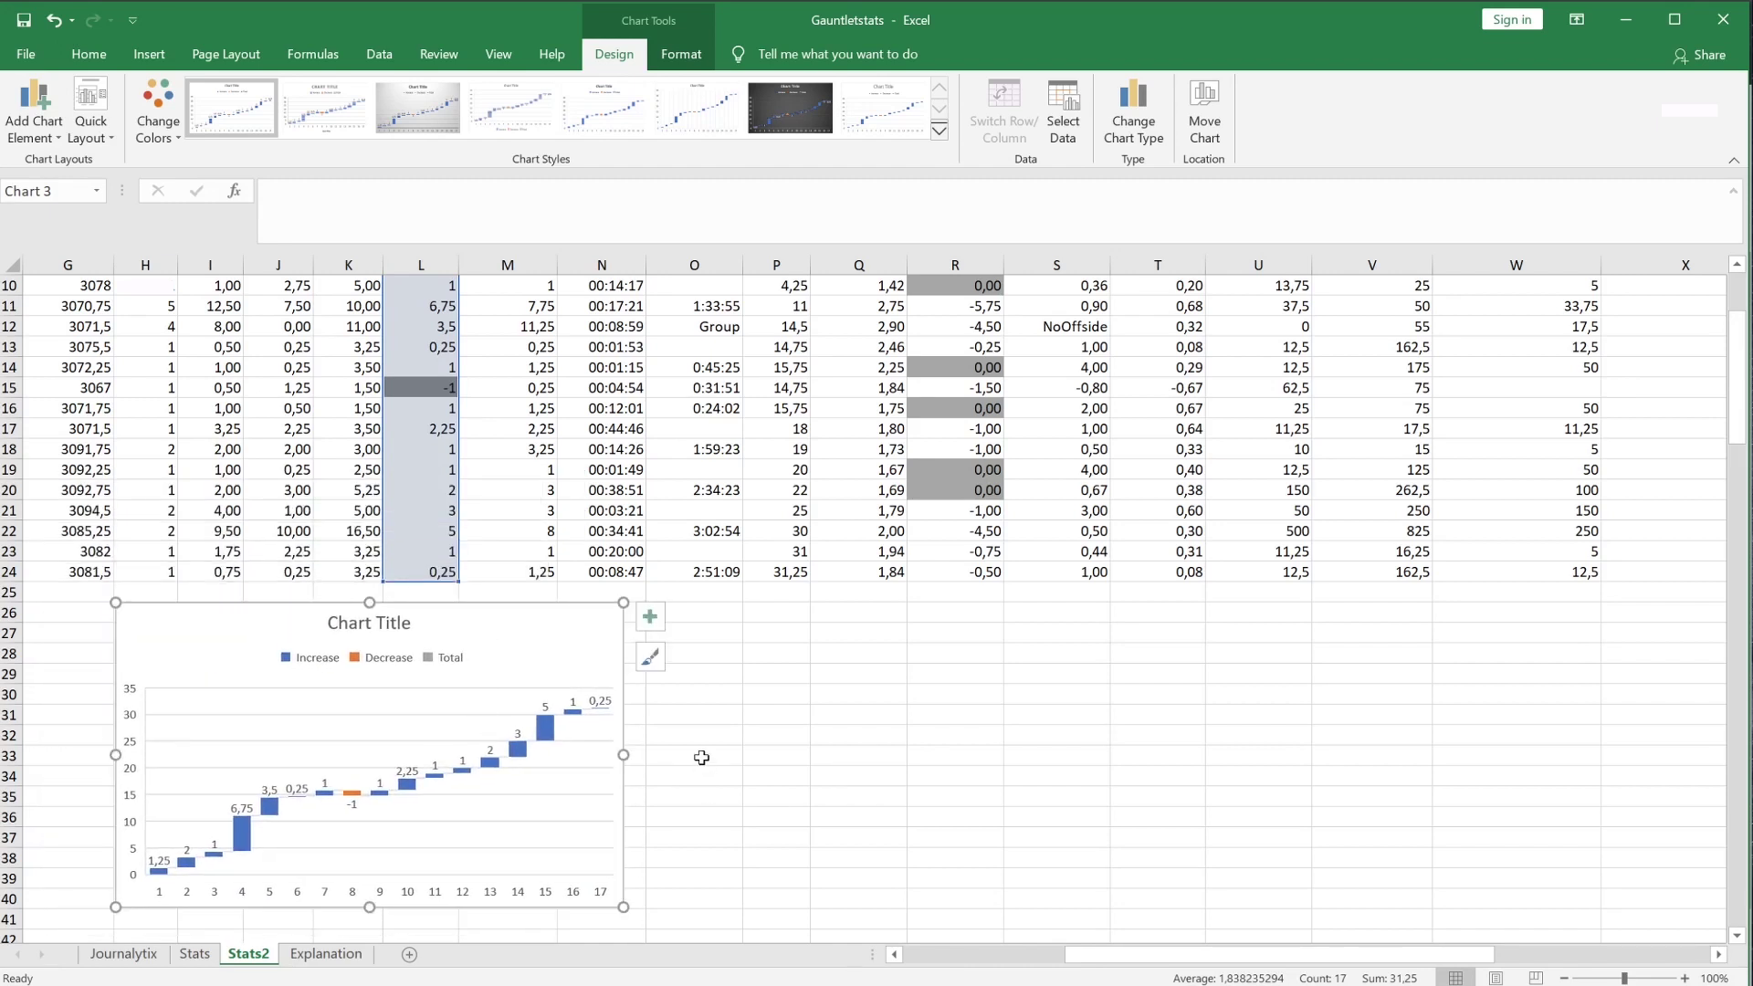
pyautogui.click(880, 694)
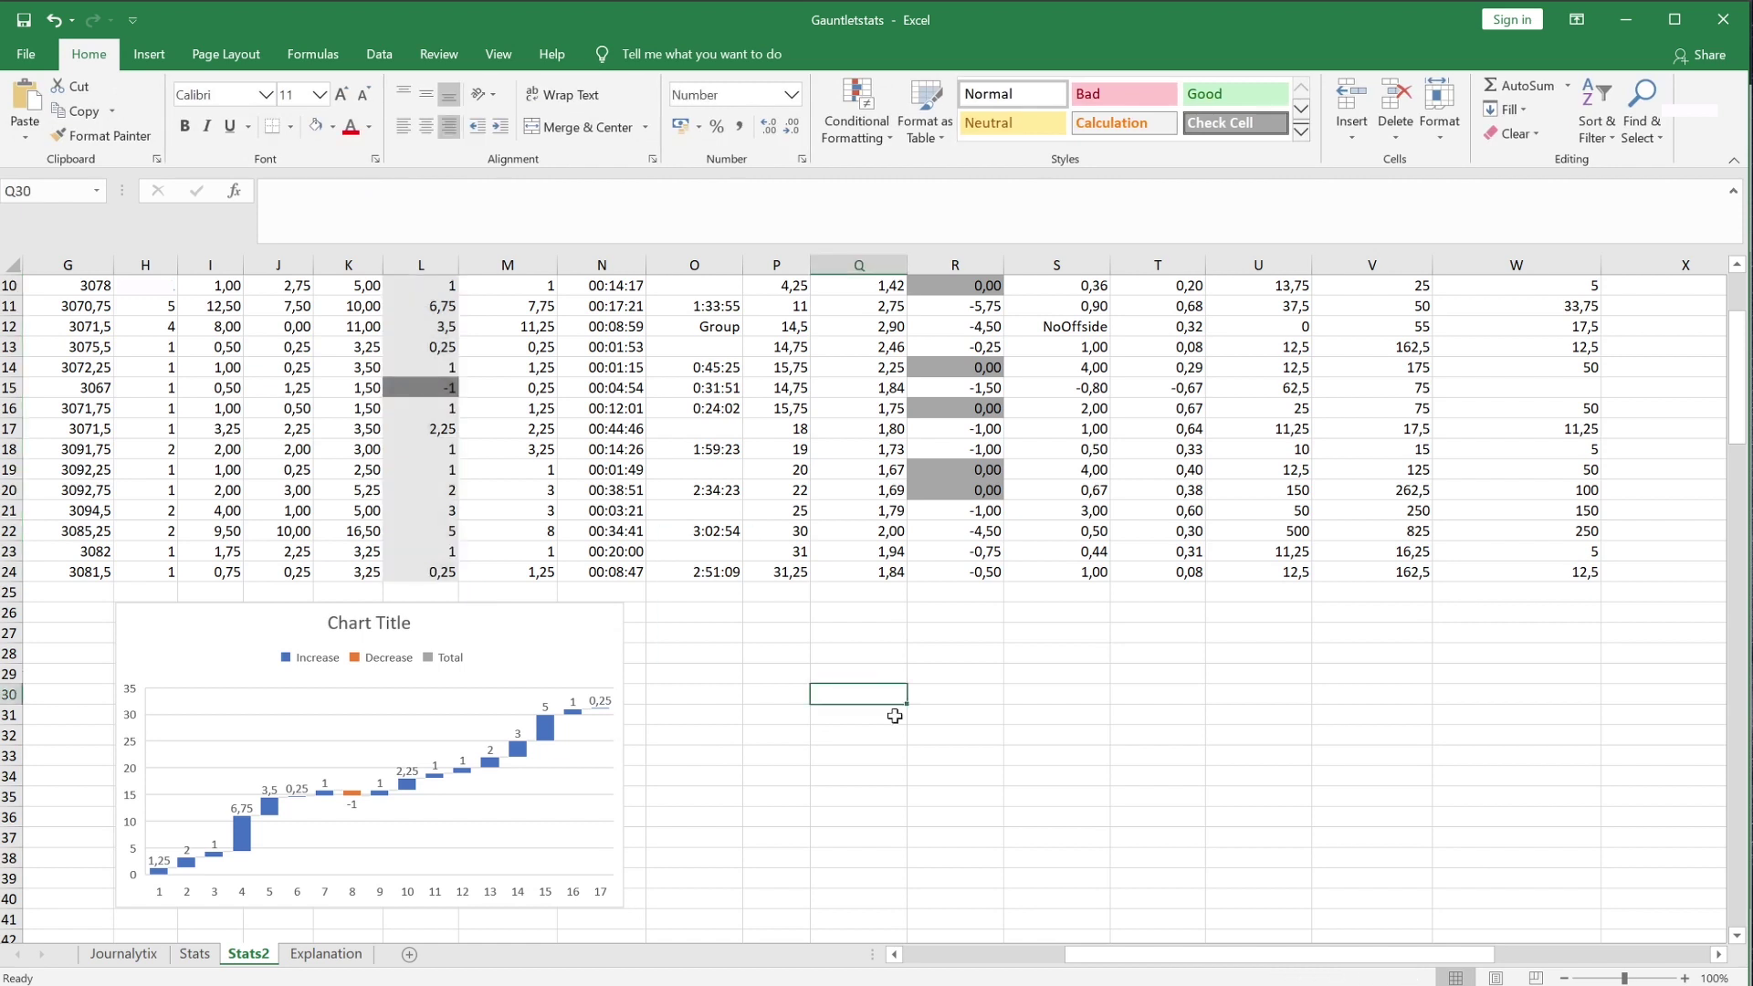
# - Insert a waterfall chart of the Gain per trade column, W7:W24, and move it next to the A.Re chart
pyautogui.scroll(2, 1293, 696)
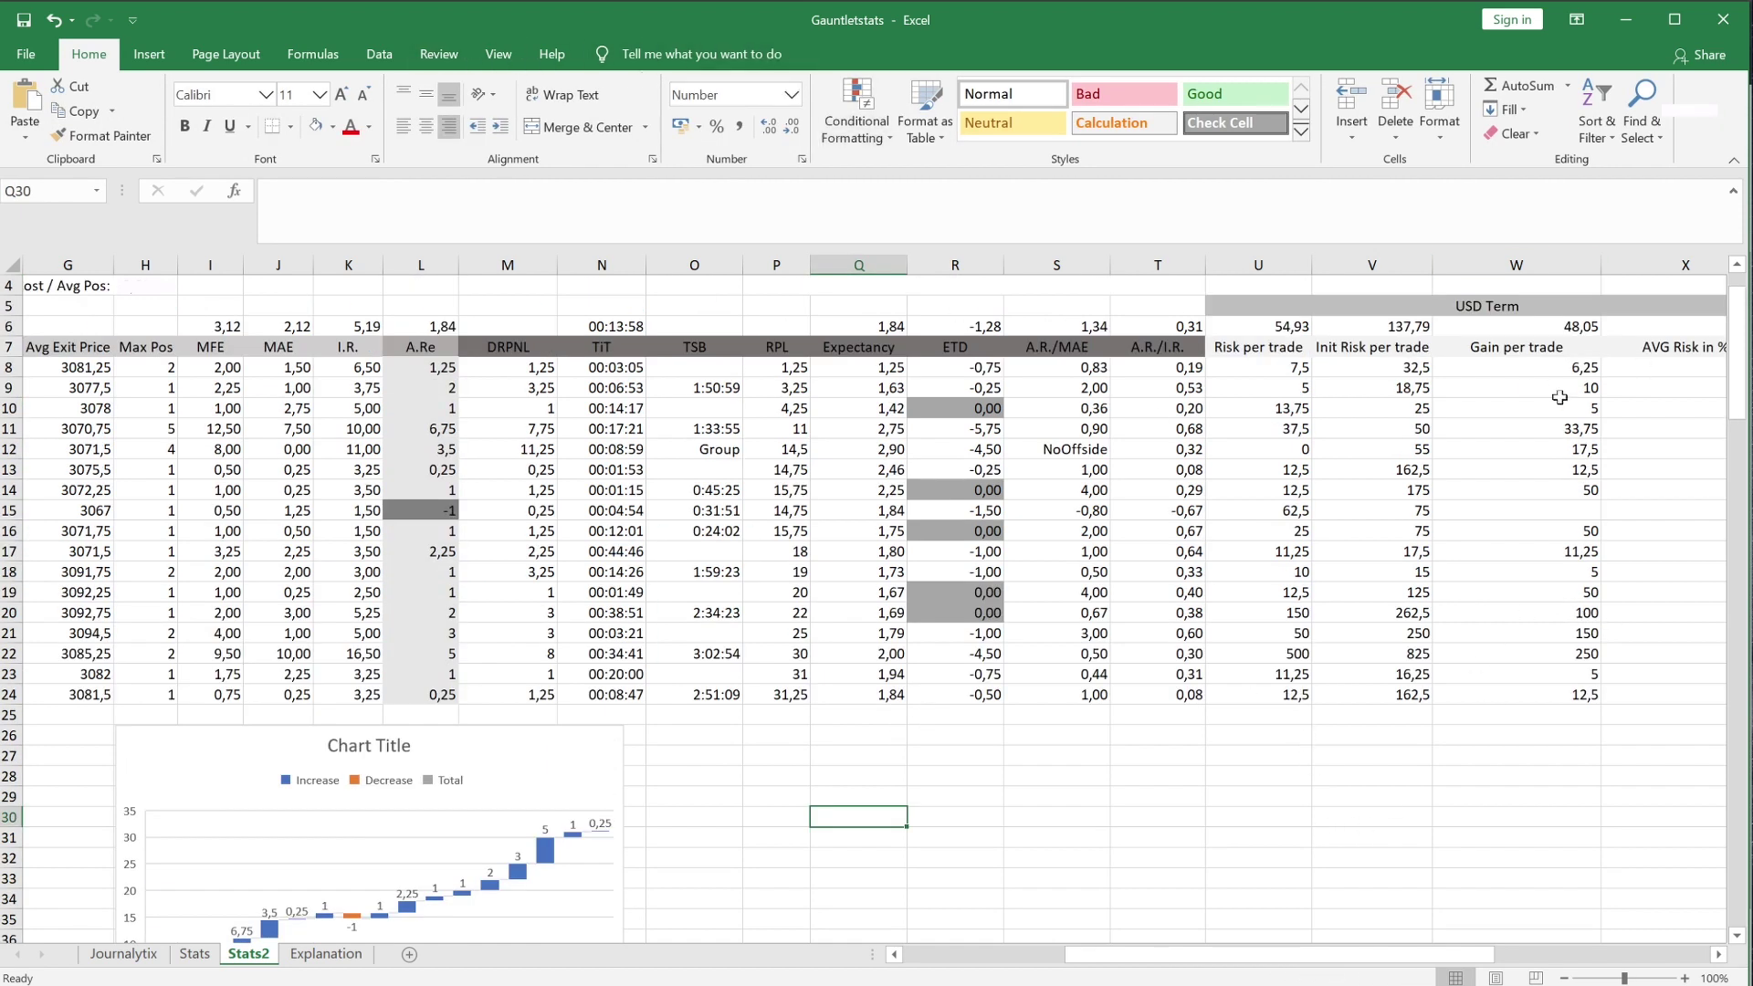
pyautogui.click(1514, 366)
pyautogui.moveTo(1515, 353); pyautogui.dragTo(1521, 696)
pyautogui.click(148, 54)
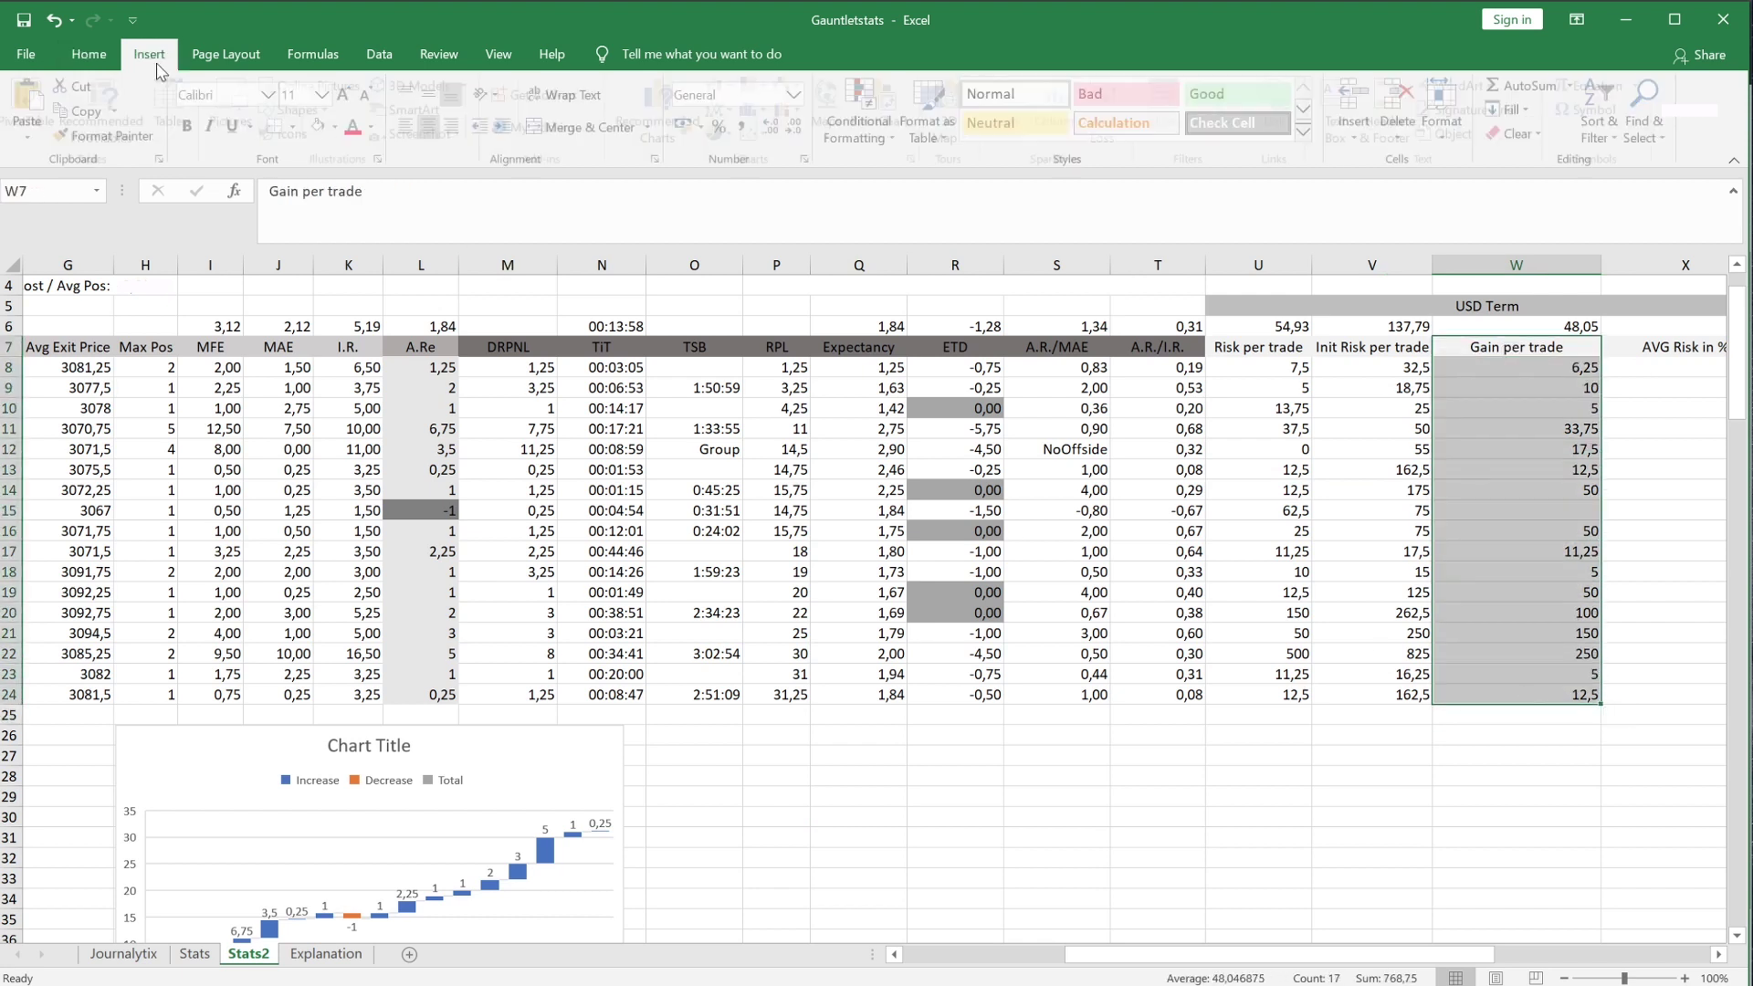
pyautogui.click(775, 87)
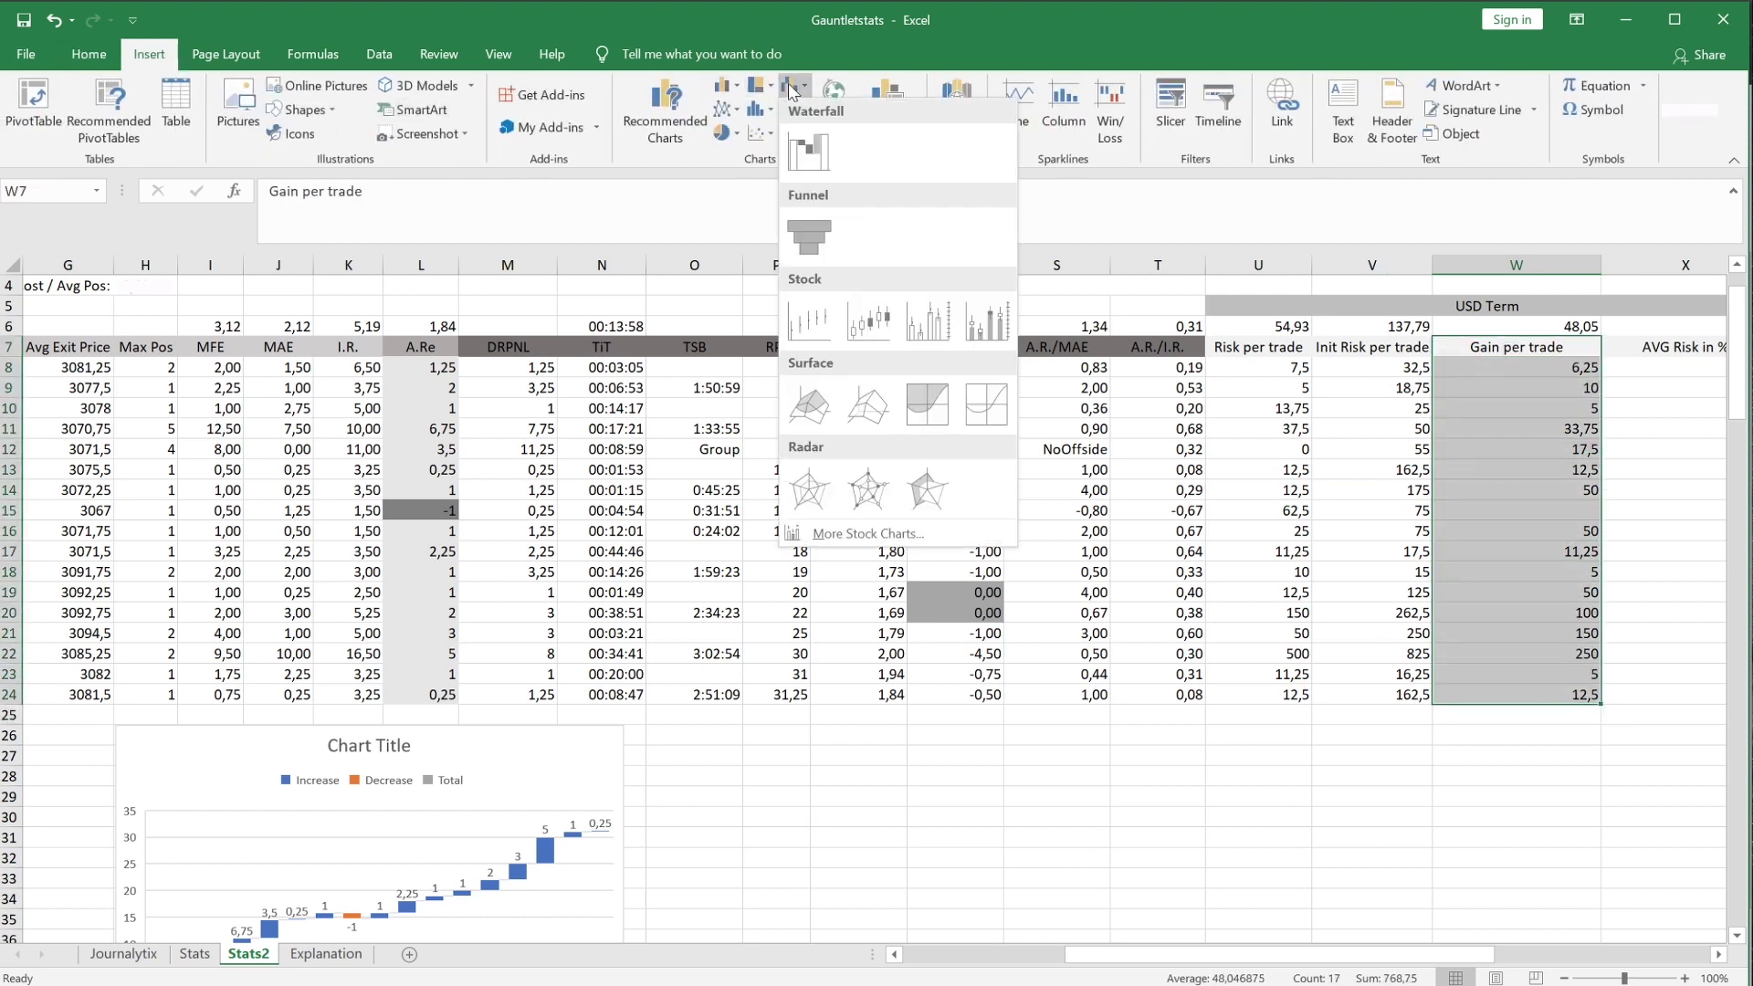
pyautogui.click(809, 160)
pyautogui.moveTo(804, 476); pyautogui.dragTo(791, 696)
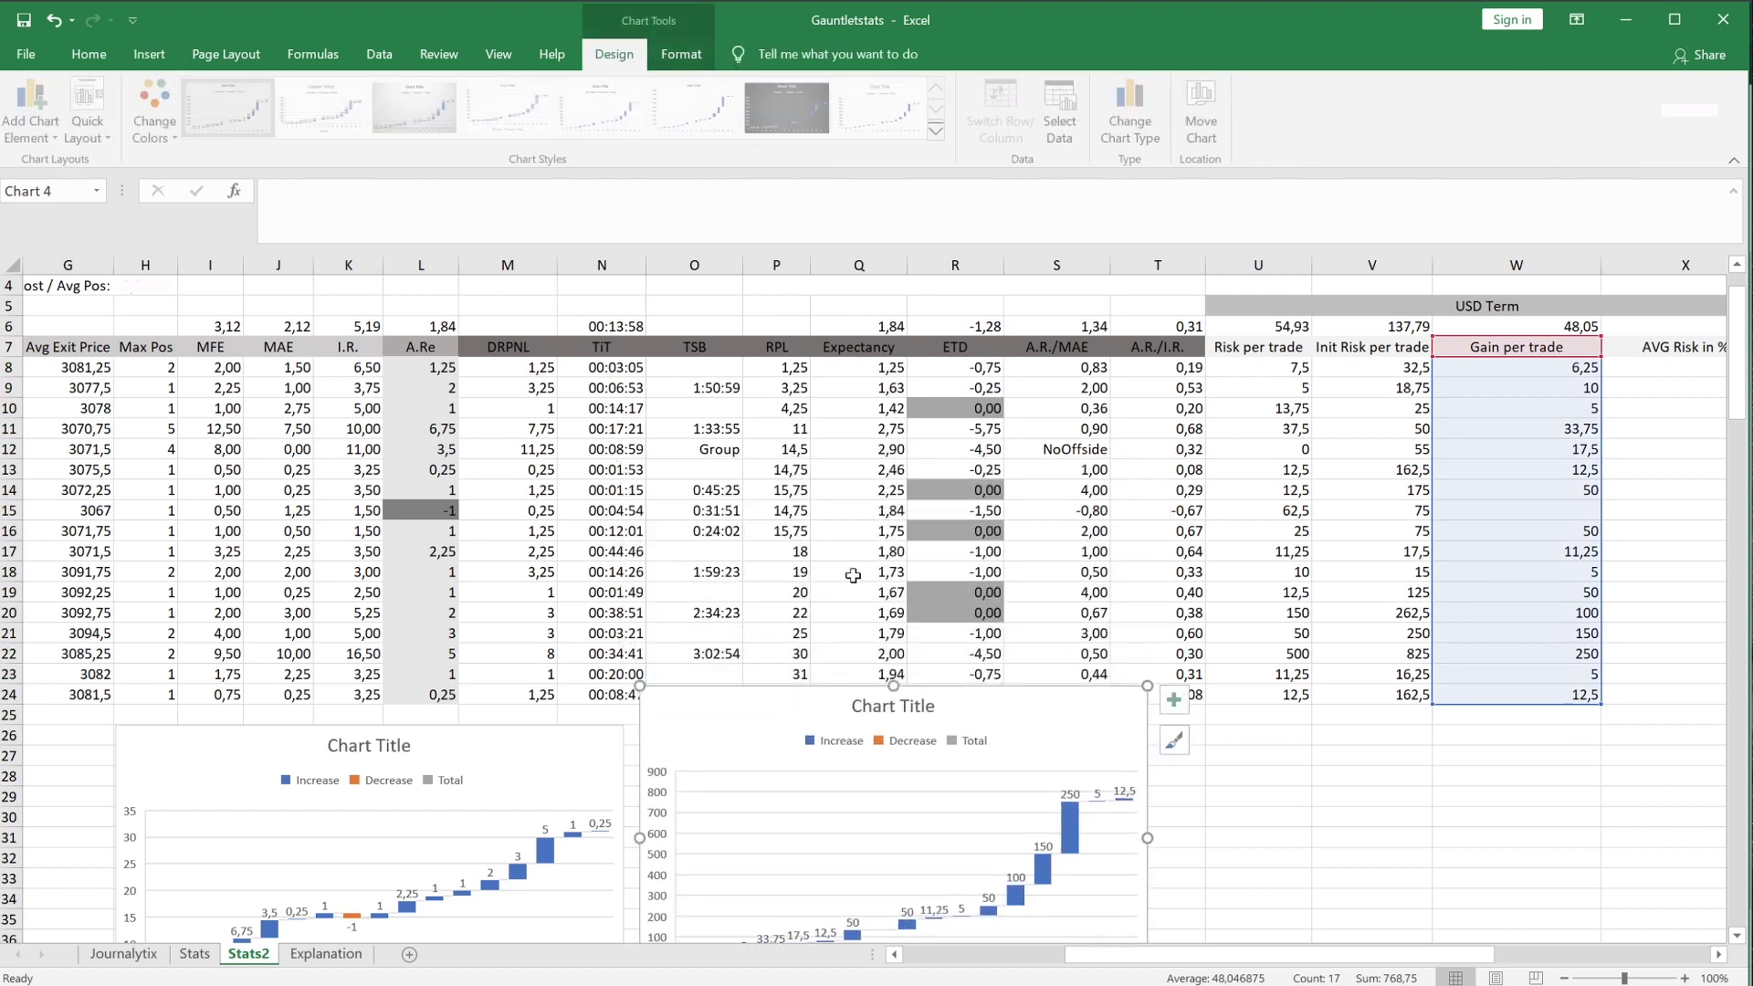
# - Align the Gain per trade chart with its neighbour and title the two charts Point Result and USD R
pyautogui.scroll(-1, 1422, 760)
pyautogui.scroll(-2, 1422, 760)
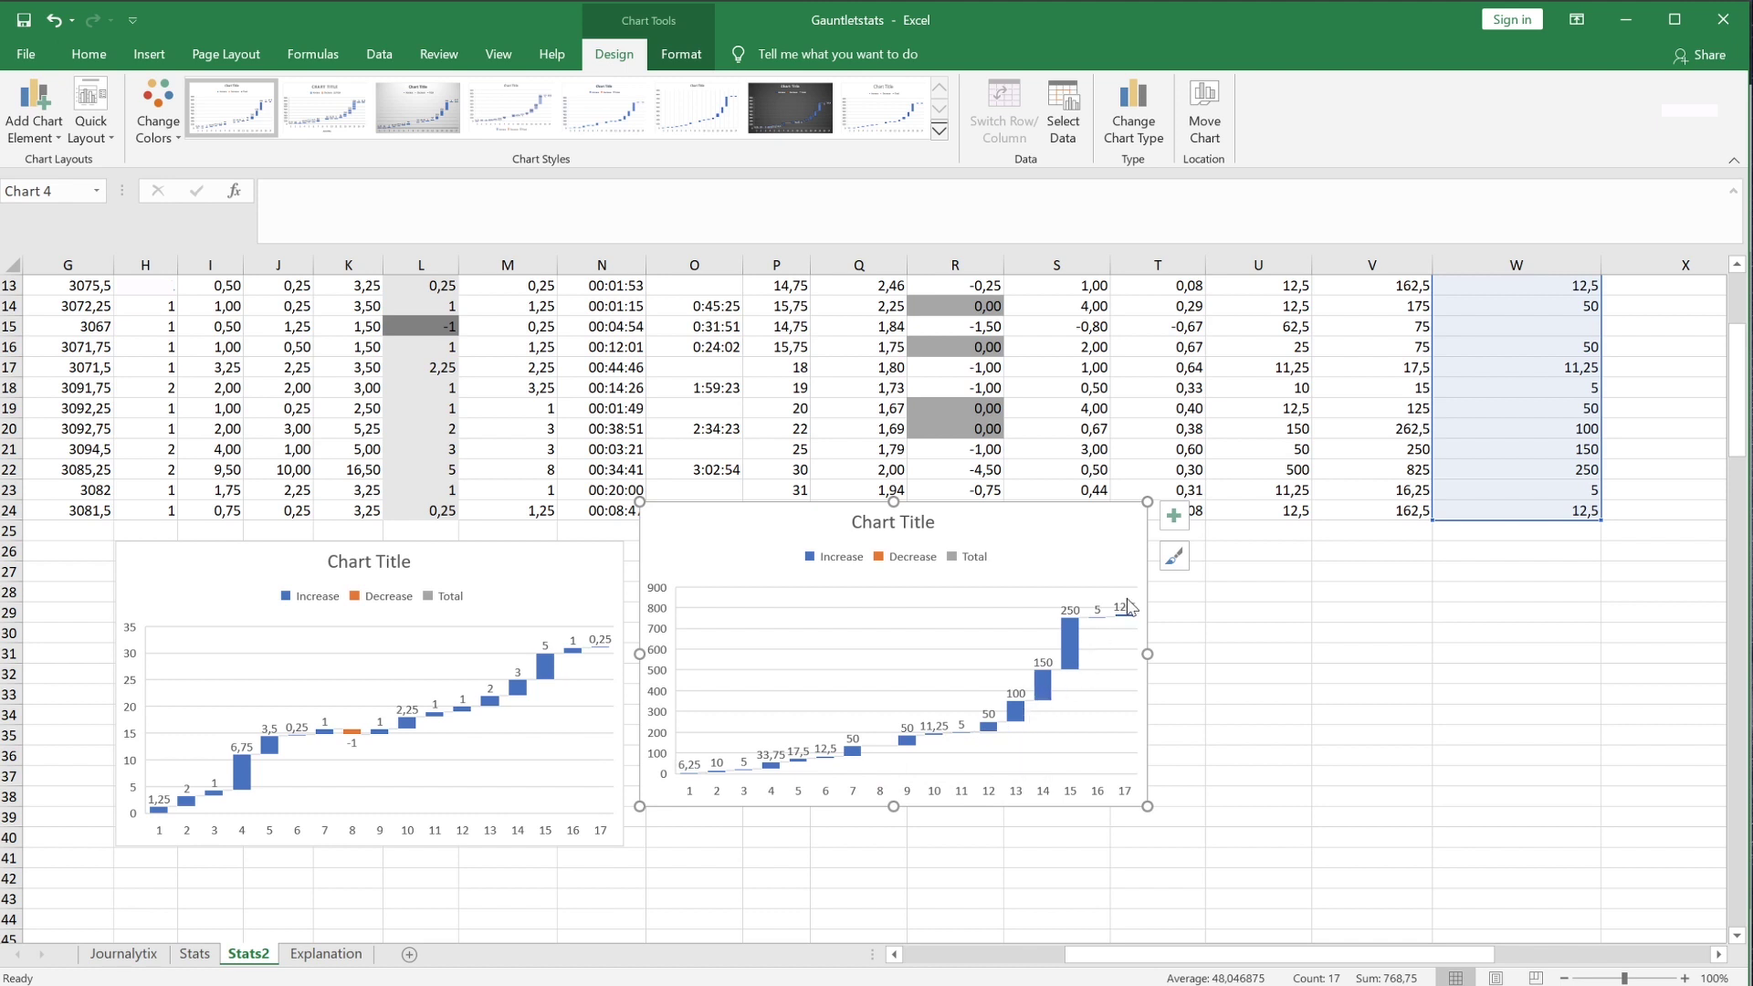
pyautogui.moveTo(767, 514); pyautogui.dragTo(761, 557)
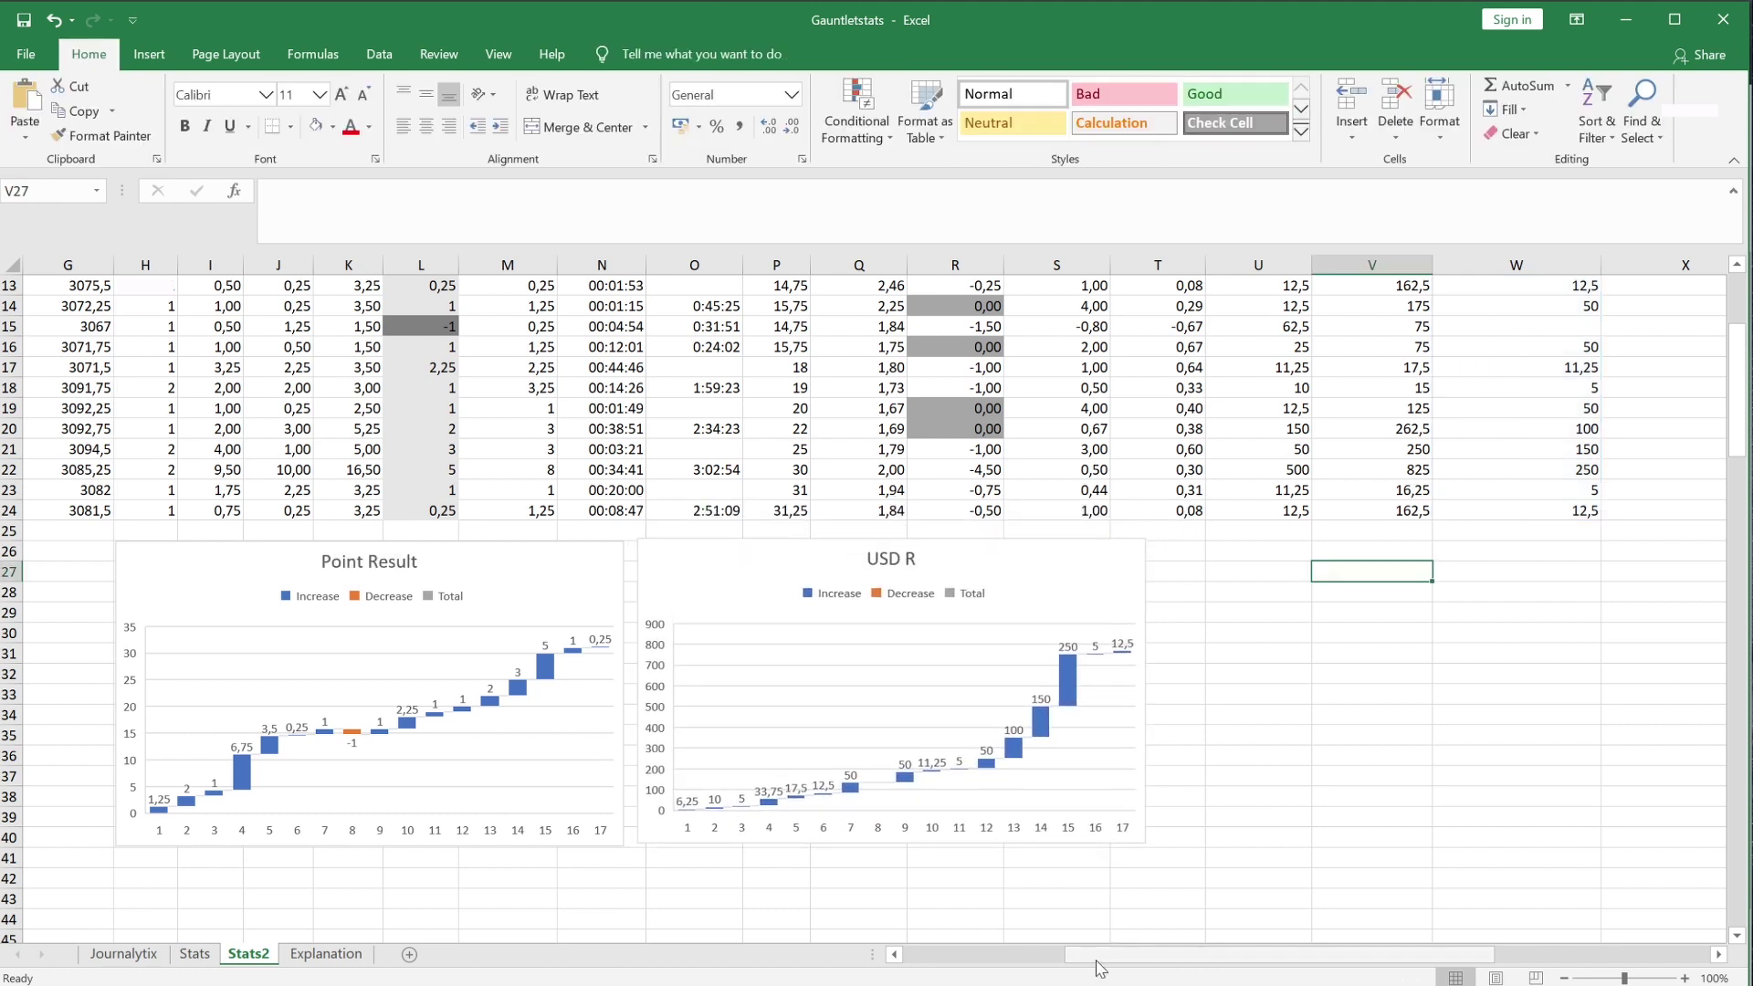
pyautogui.moveTo(1103, 959); pyautogui.dragTo(1265, 956)
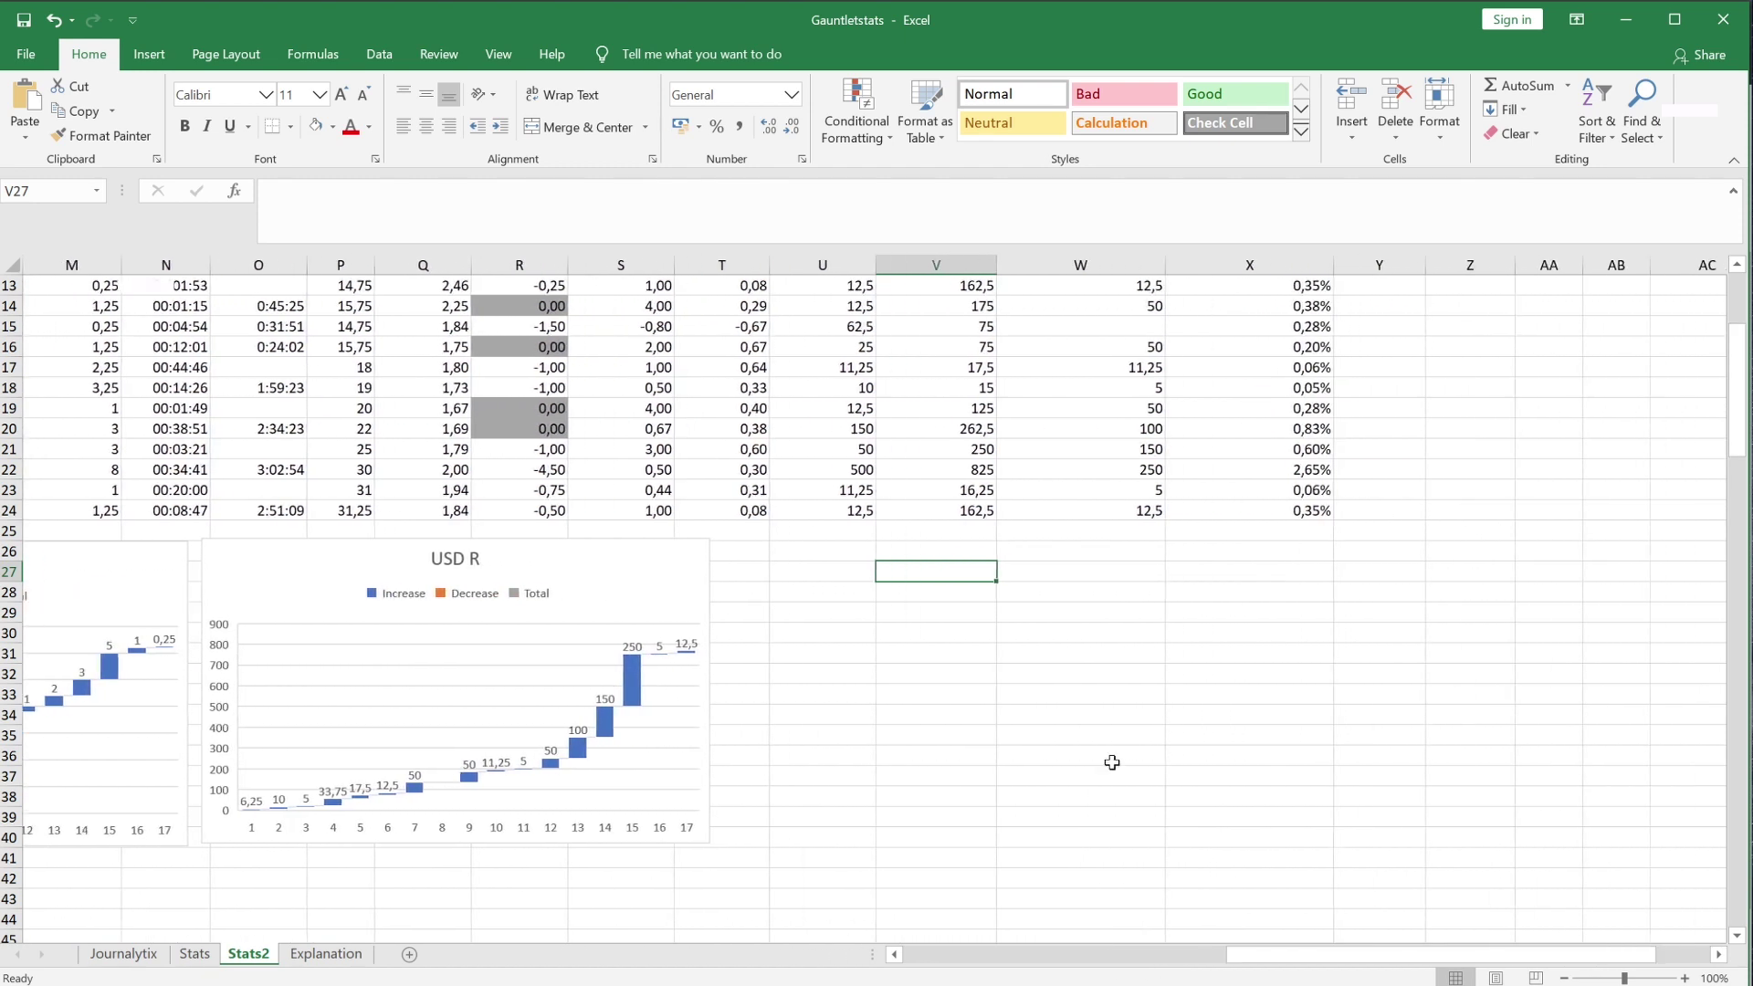
pyautogui.scroll(4, 943, 806)
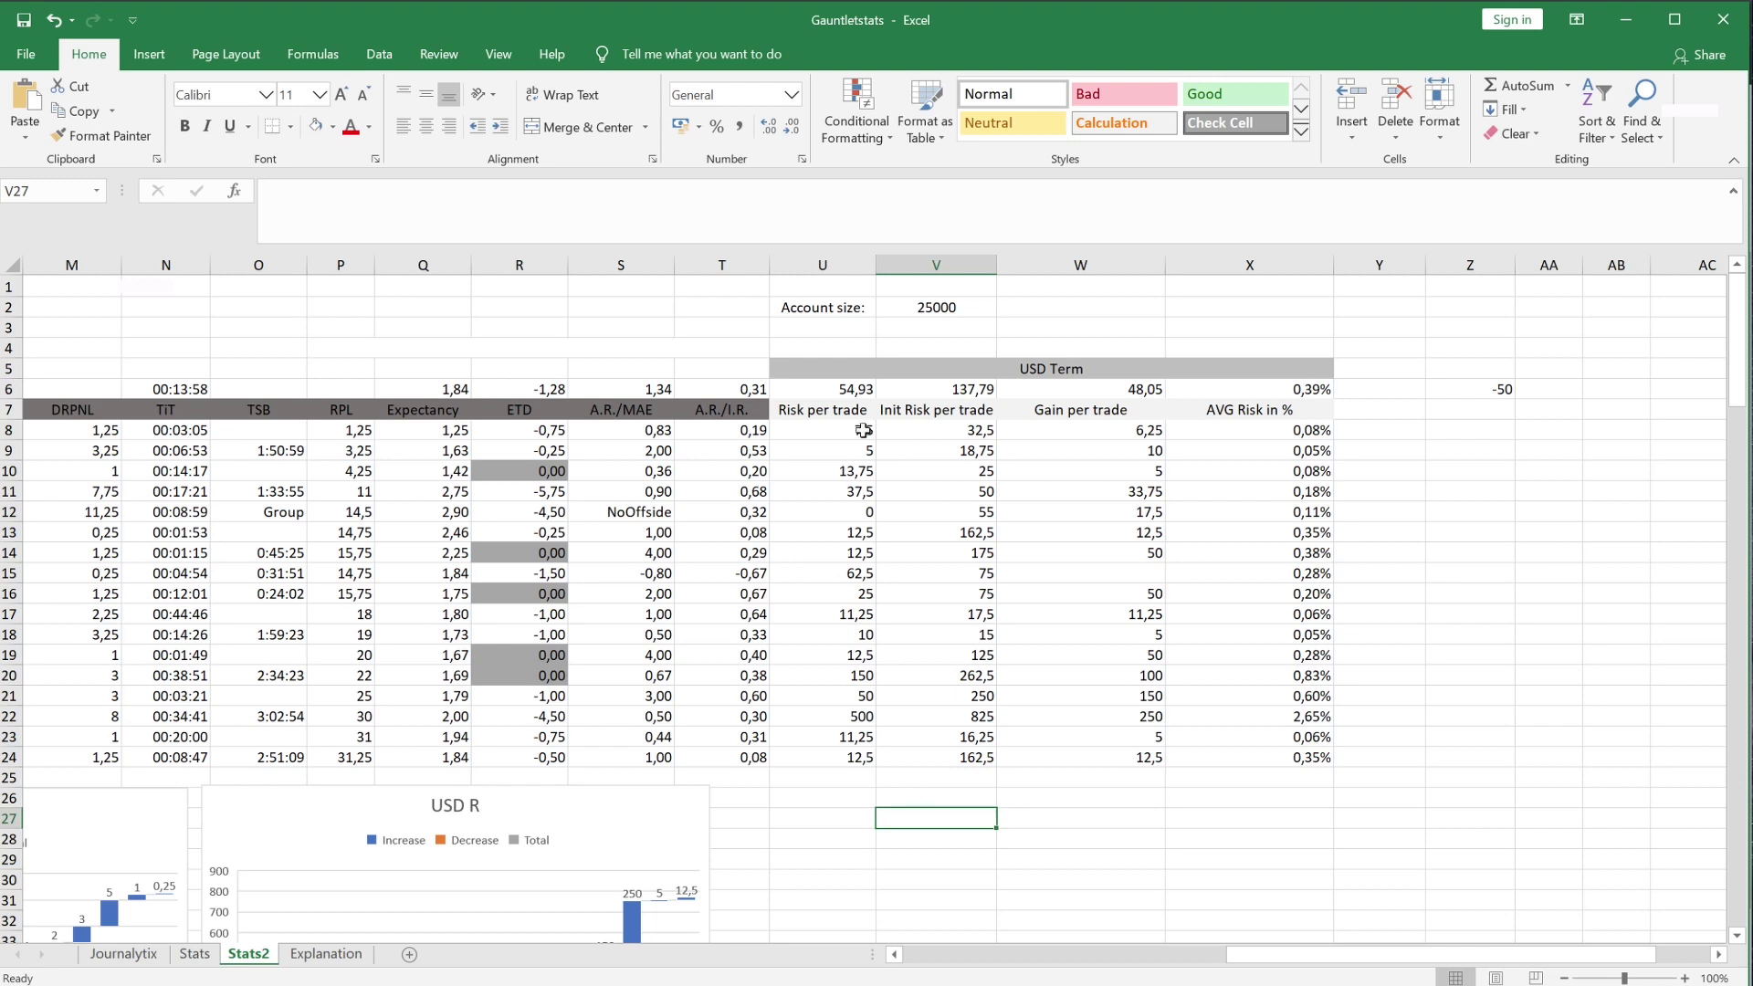
pyautogui.moveTo(805, 431); pyautogui.dragTo(827, 753)
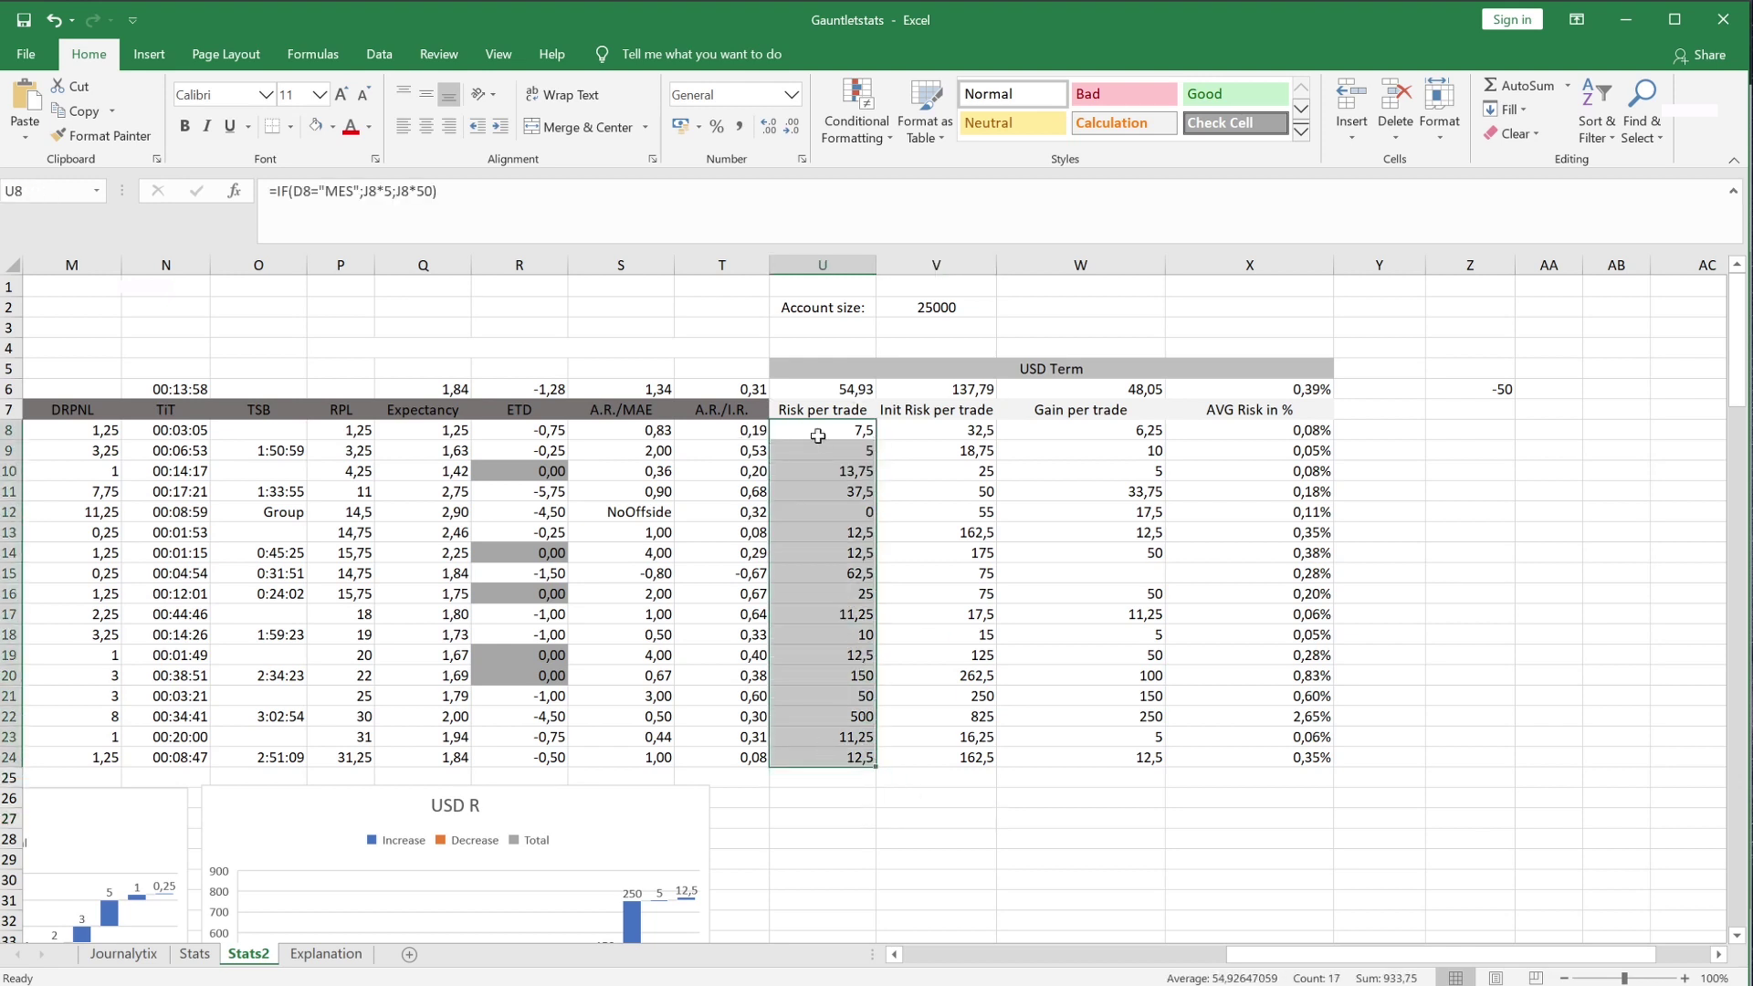
pyautogui.moveTo(822, 409); pyautogui.dragTo(821, 749)
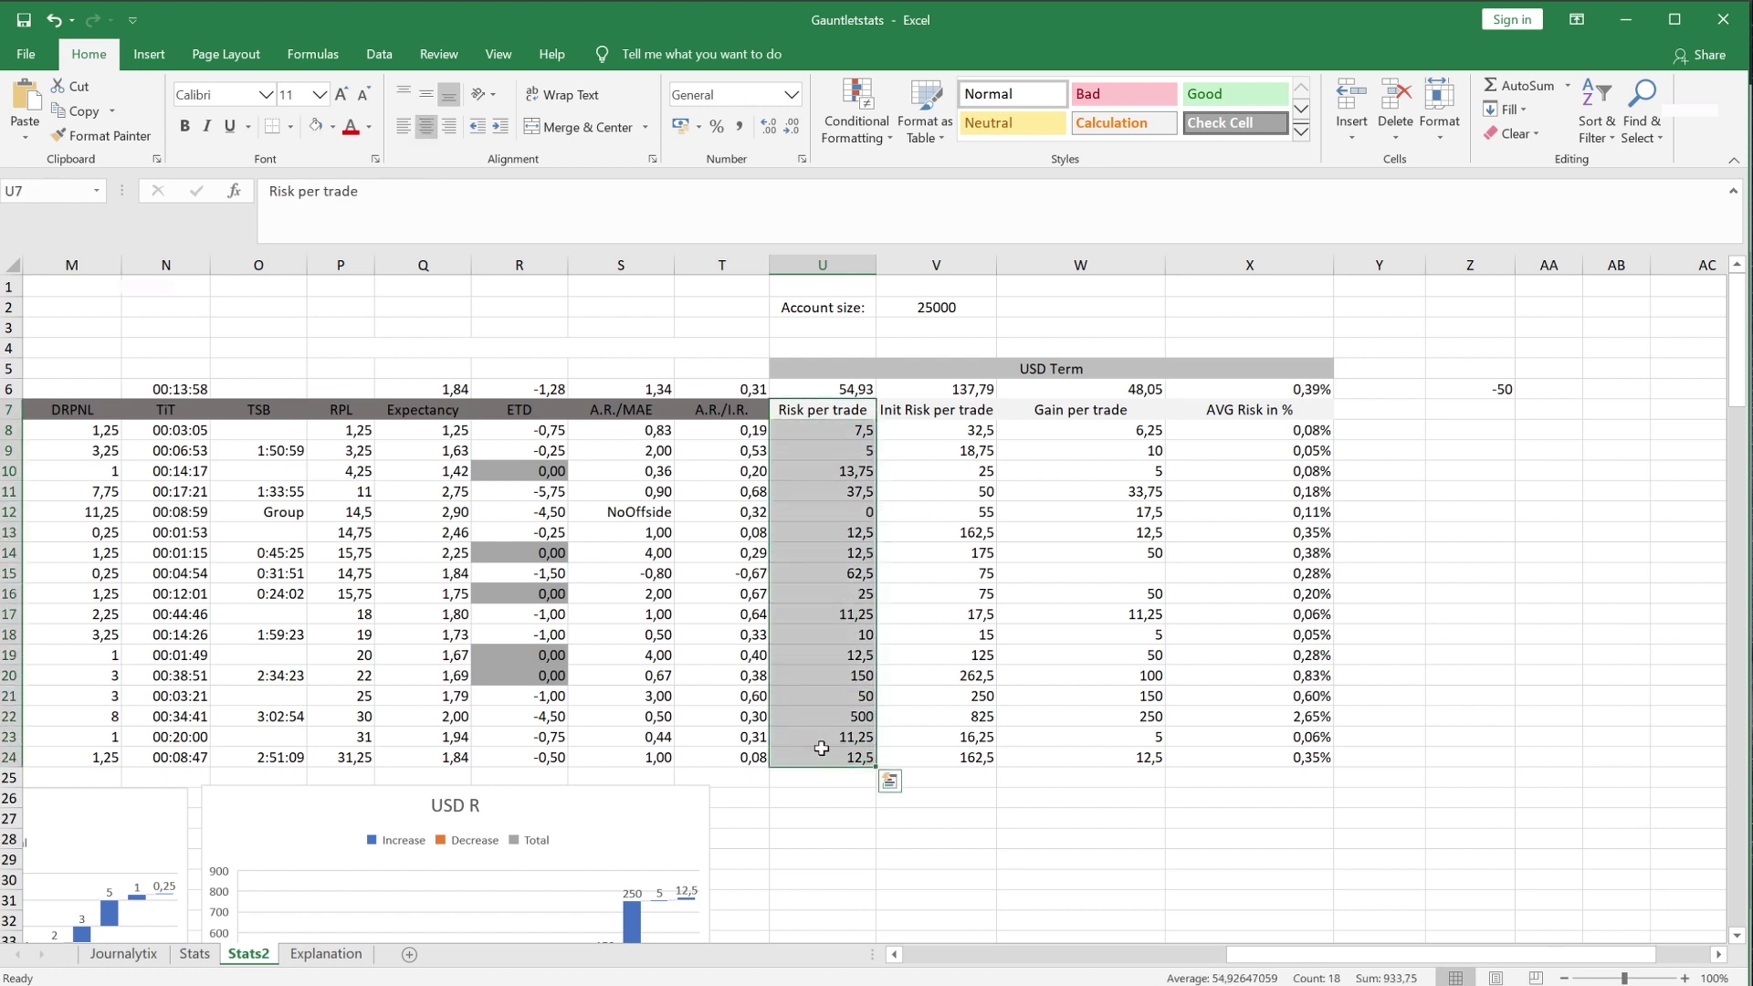
pyautogui.hotkey('alt', 'F1')
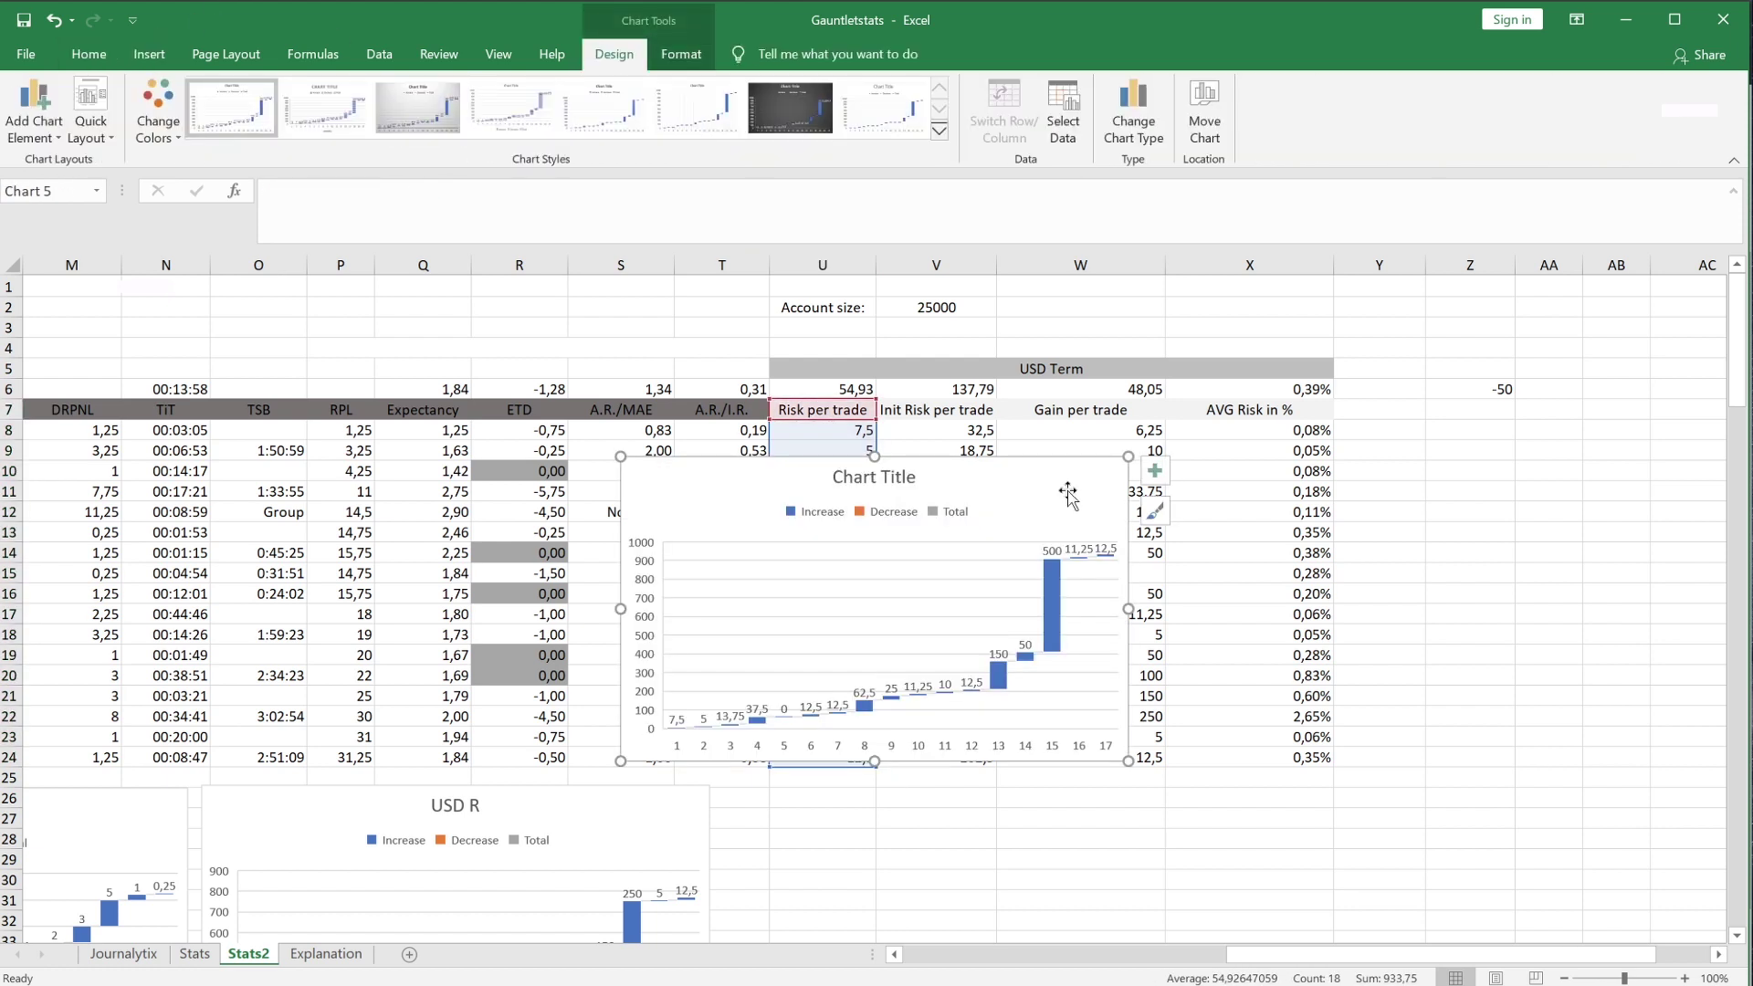
pyautogui.press('Delete')
# - Insert a clustered column chart of the Risk per trade column, U7:U24
pyautogui.moveTo(822, 409); pyautogui.dragTo(838, 767)
pyautogui.click(149, 54)
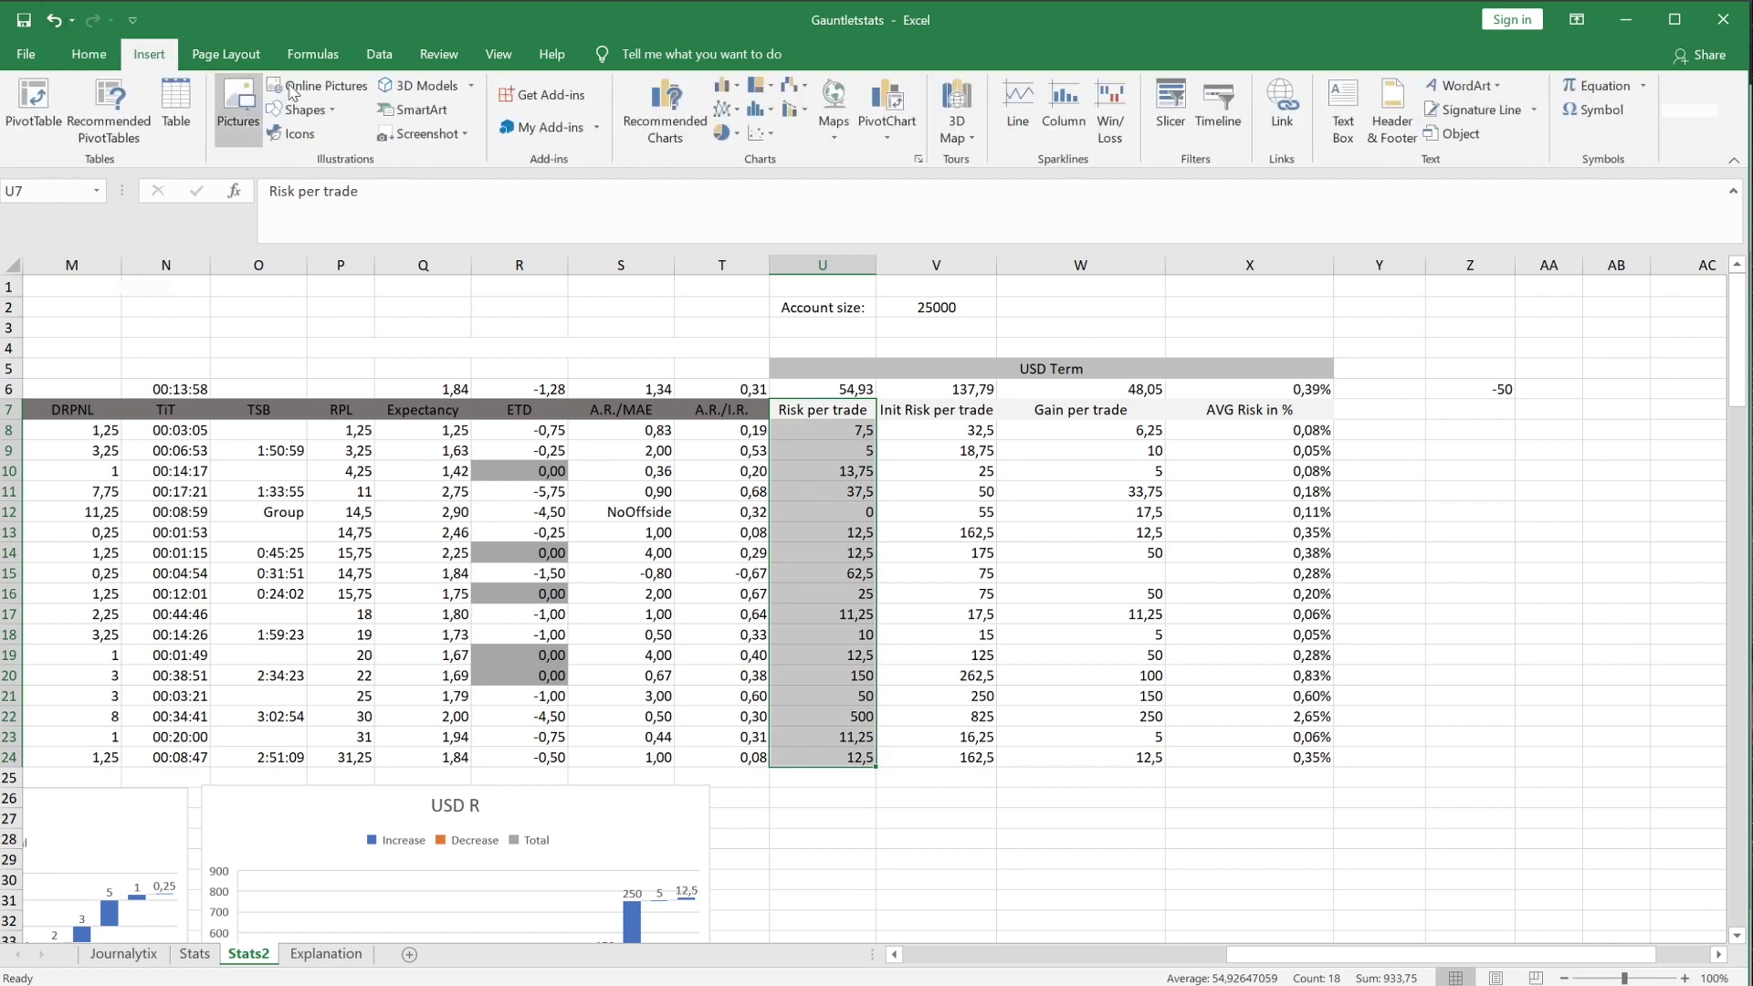
pyautogui.click(726, 85)
pyautogui.click(754, 176)
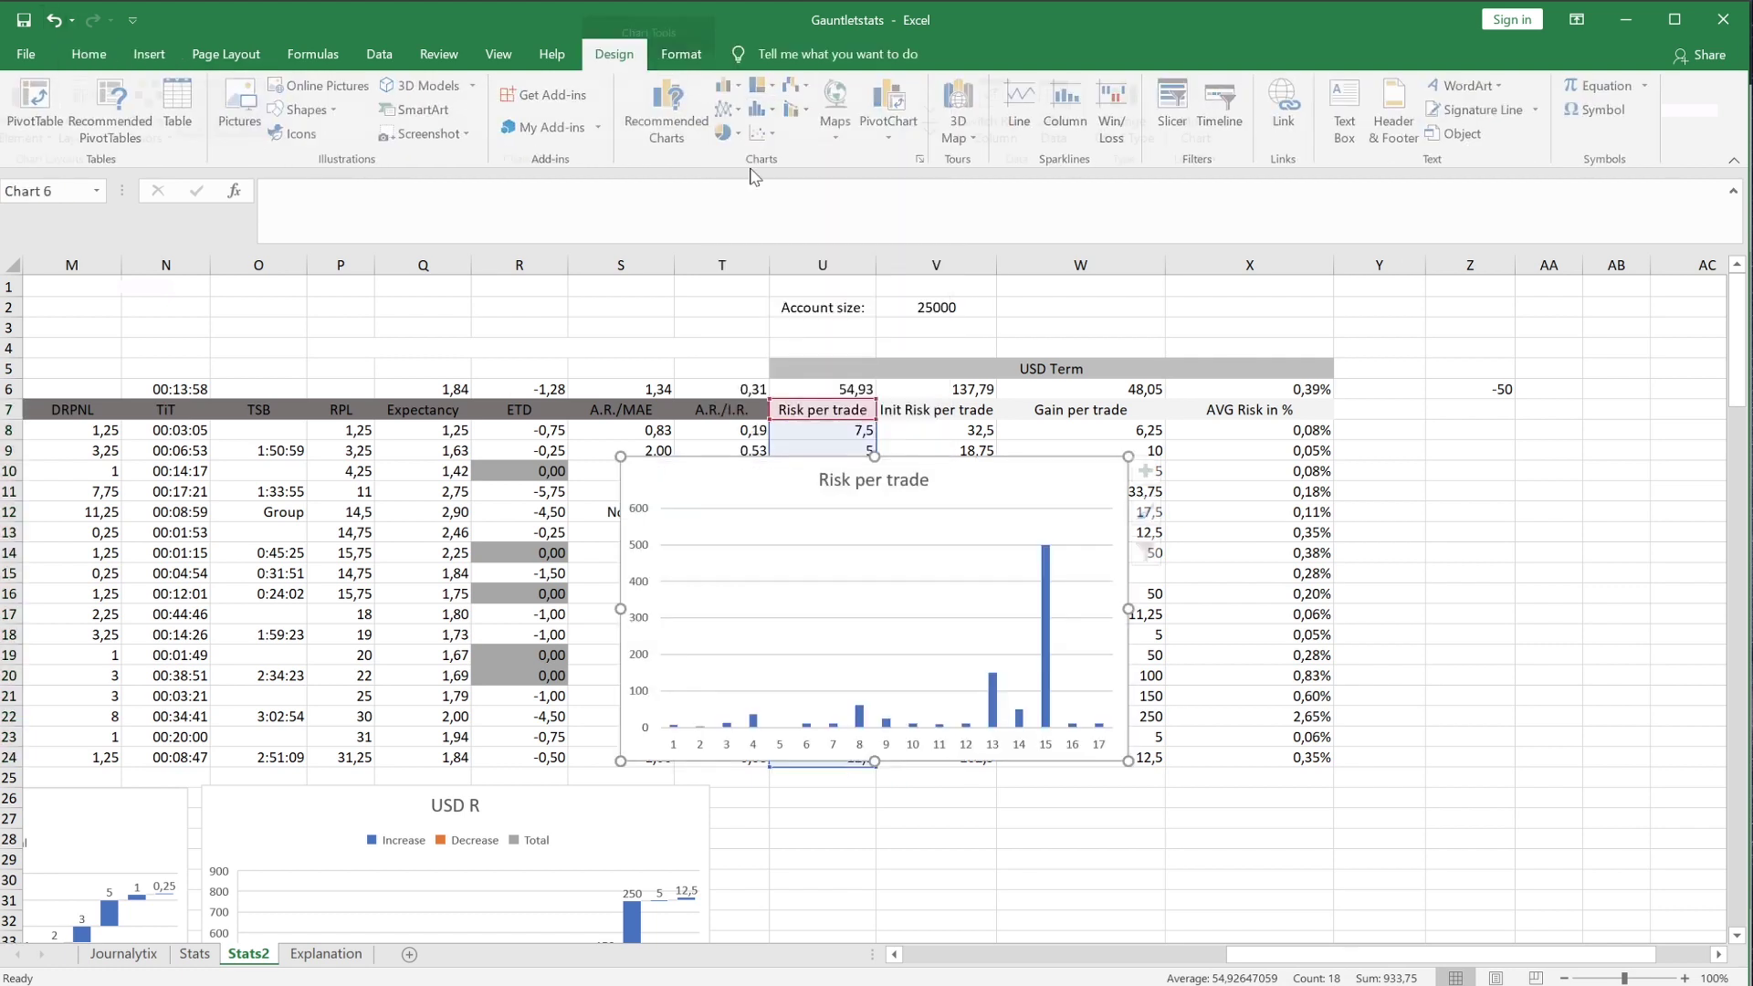
# - Move the Risk per trade chart beside the USD R chart and line up the charts in one row beneath the trade table
pyautogui.moveTo(1006, 485); pyautogui.dragTo(1116, 702)
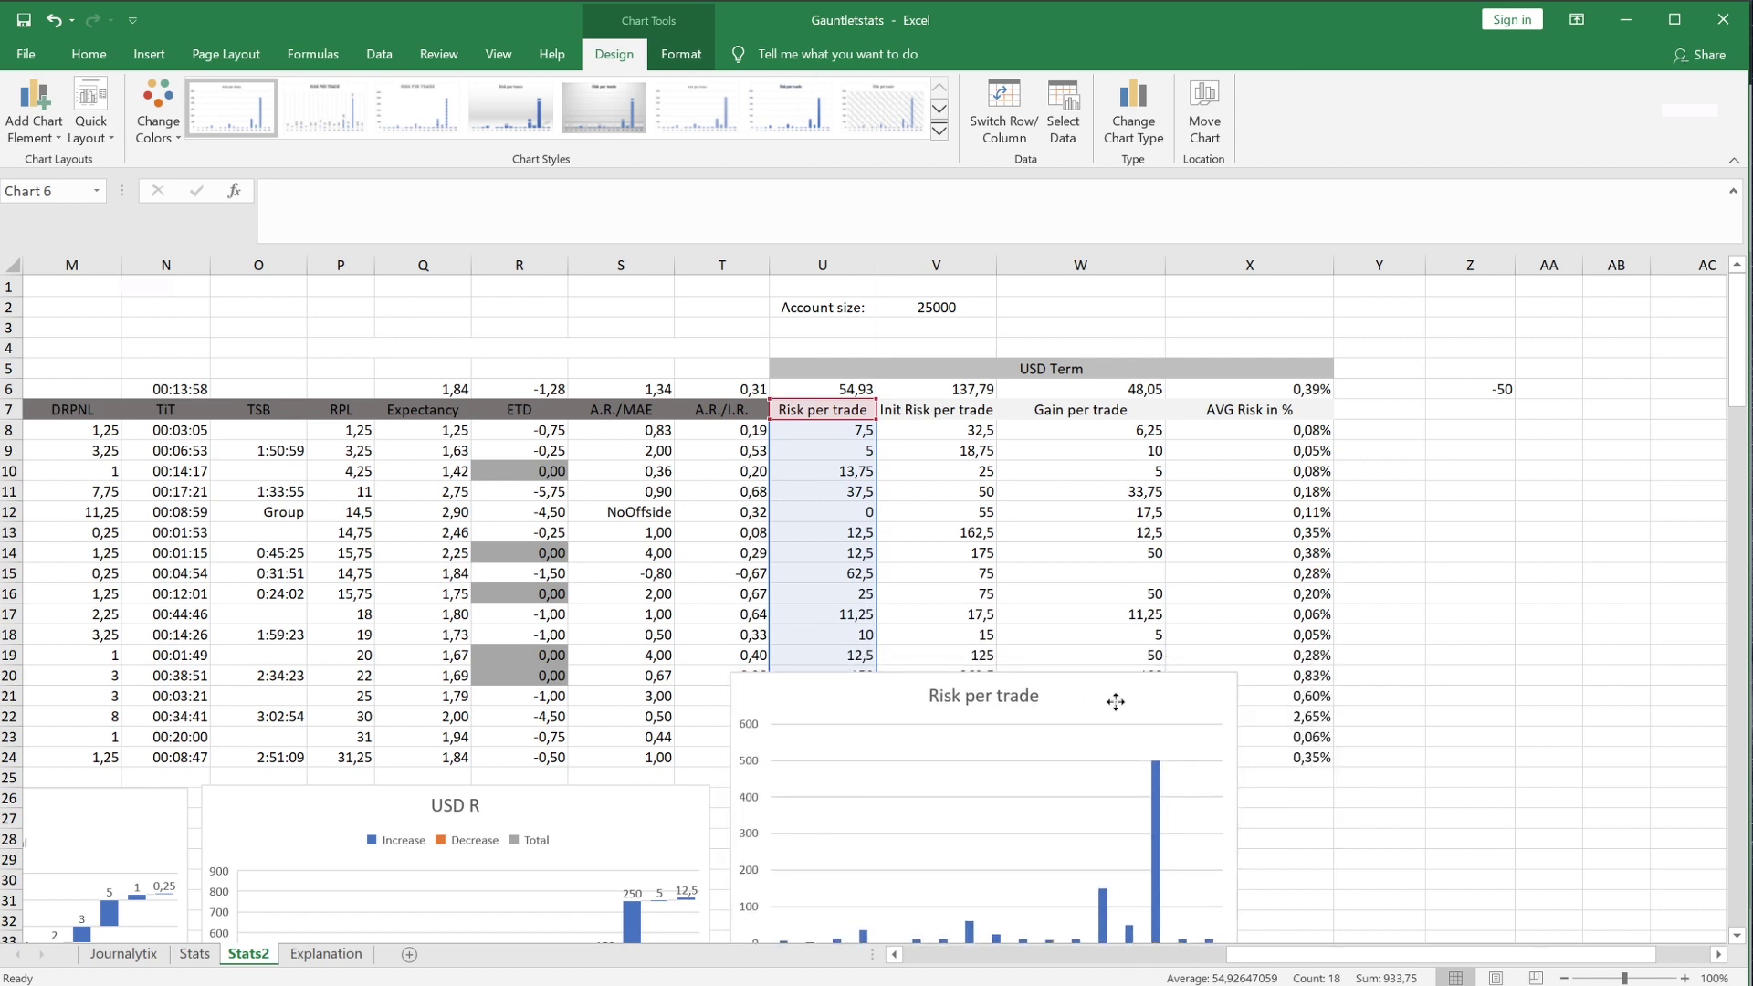
pyautogui.moveTo(1740, 342); pyautogui.dragTo(1740, 390)
pyautogui.moveTo(1290, 955); pyautogui.dragTo(1154, 947)
pyautogui.moveTo(1444, 462)
pyautogui.mouseDown()
pyautogui.moveTo(1452, 548)
pyautogui.moveTo(1437, 534)
pyautogui.mouseUp()
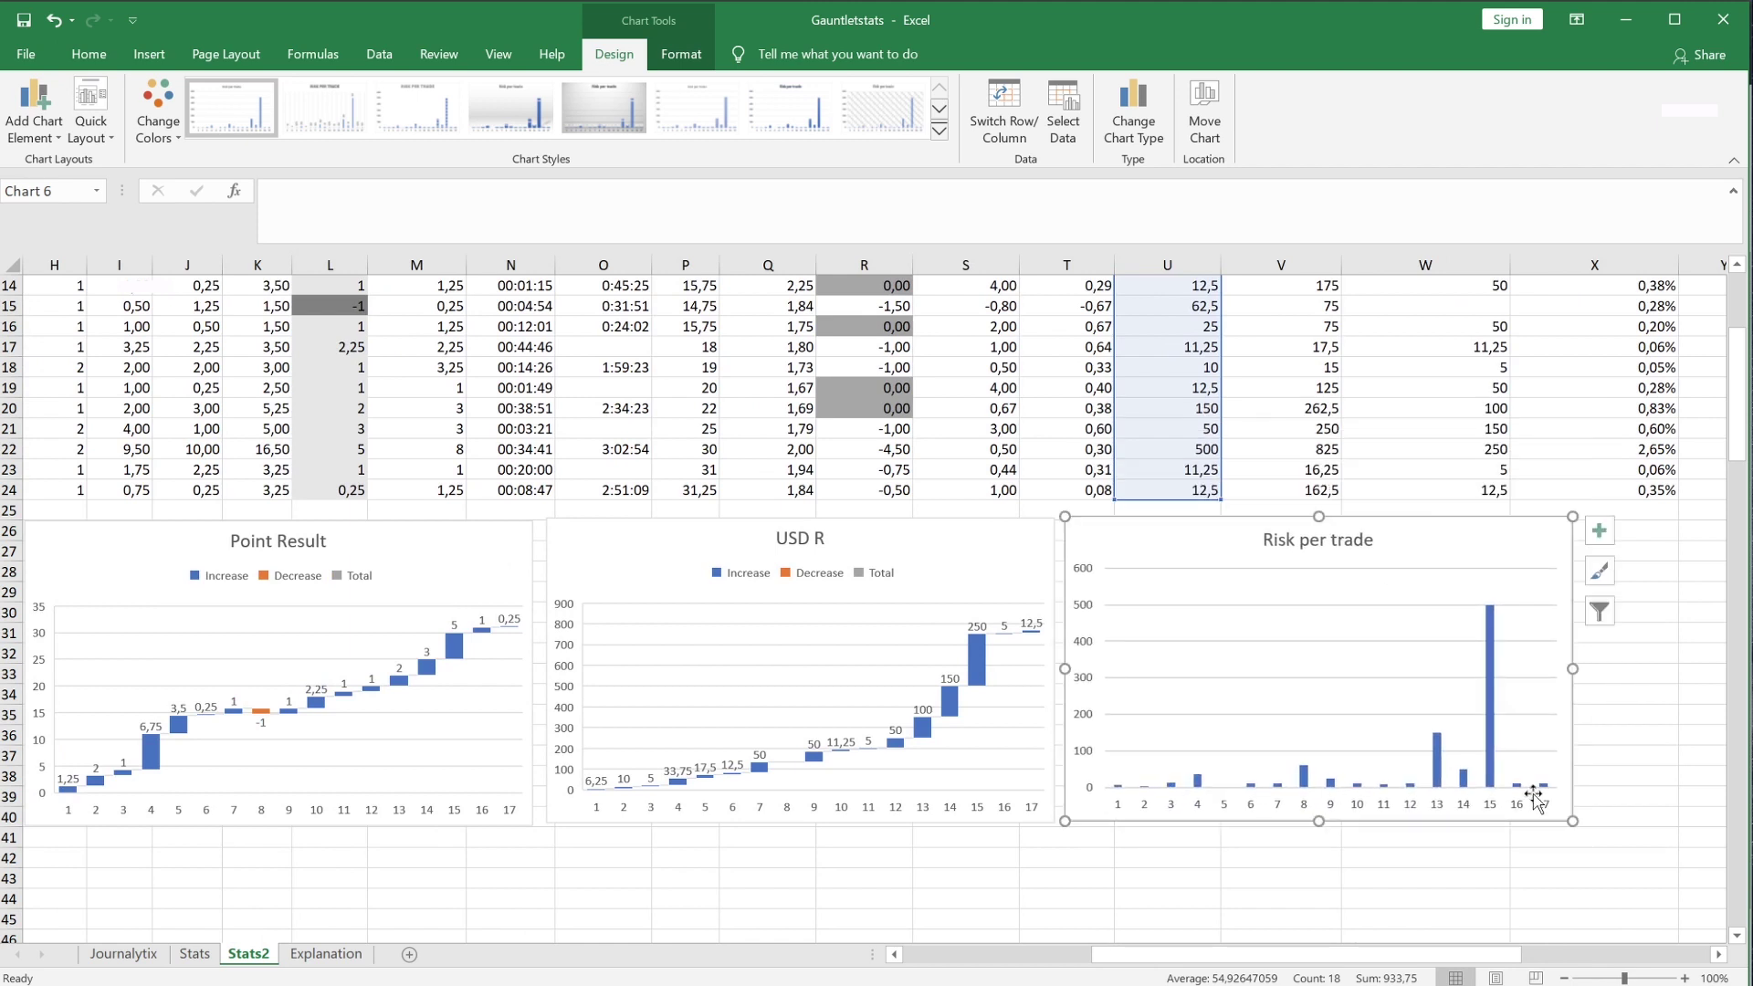
pyautogui.moveTo(1154, 544); pyautogui.dragTo(1167, 550)
pyautogui.moveTo(952, 538); pyautogui.dragTo(945, 539)
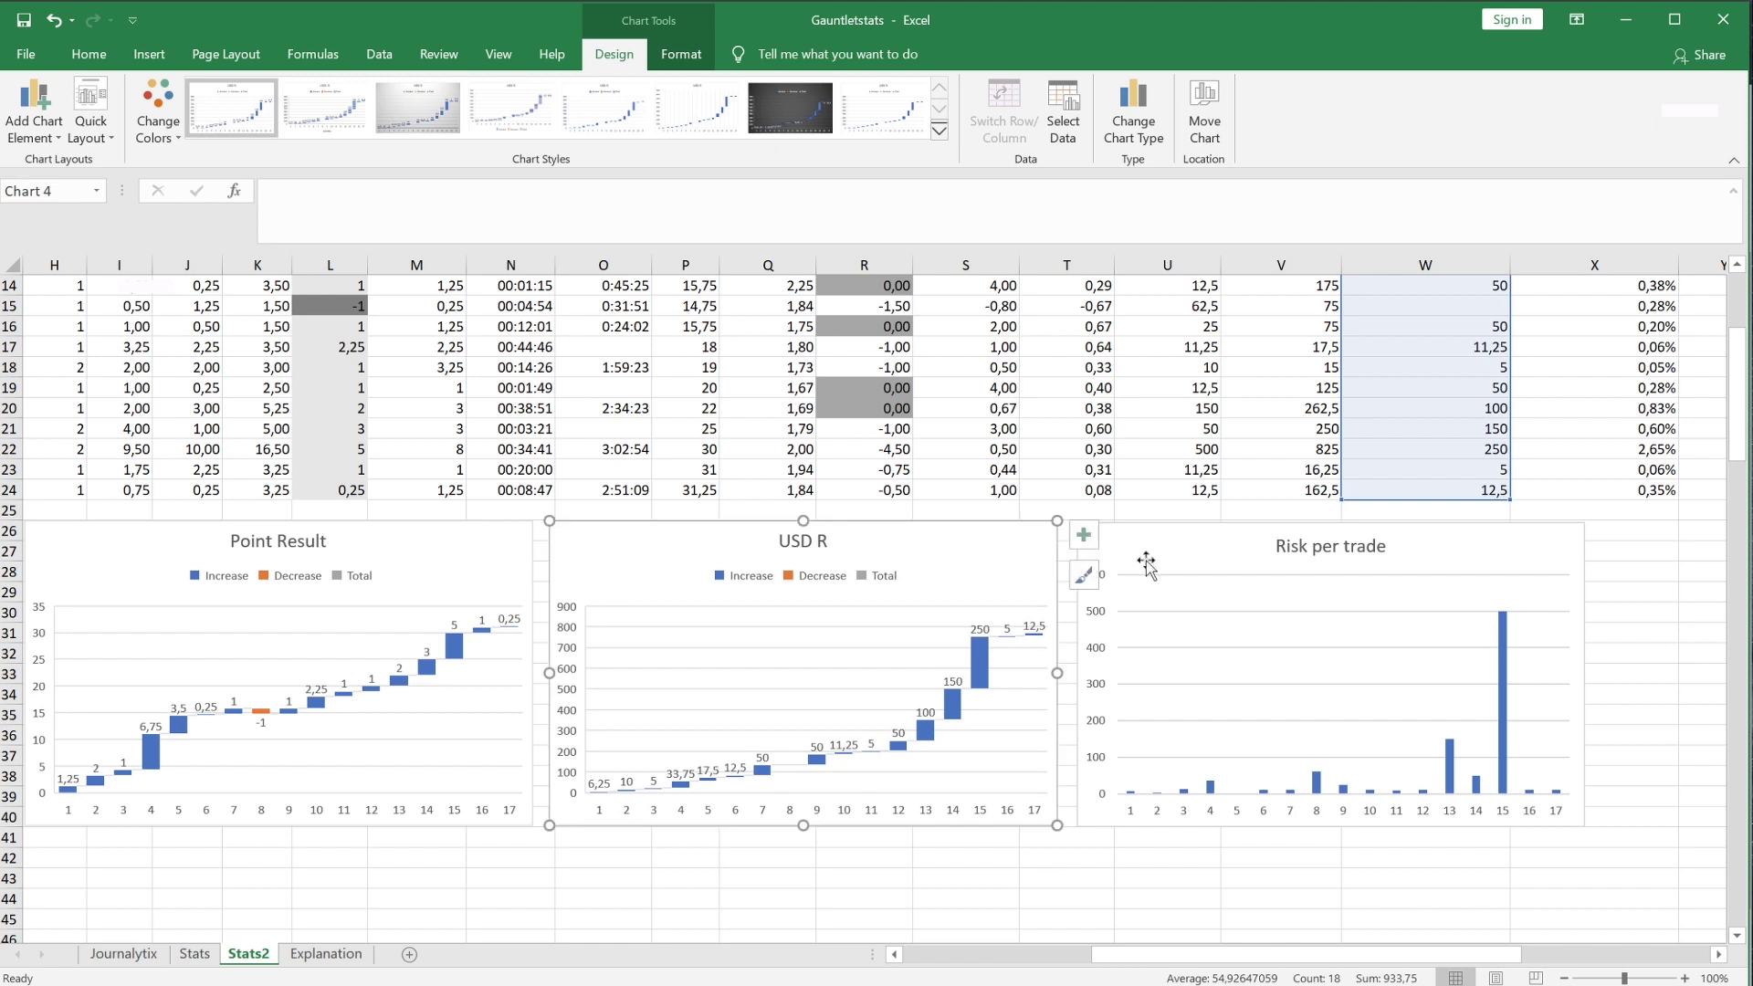
pyautogui.click(1219, 566)
pyautogui.moveTo(1182, 553); pyautogui.dragTo(1184, 557)
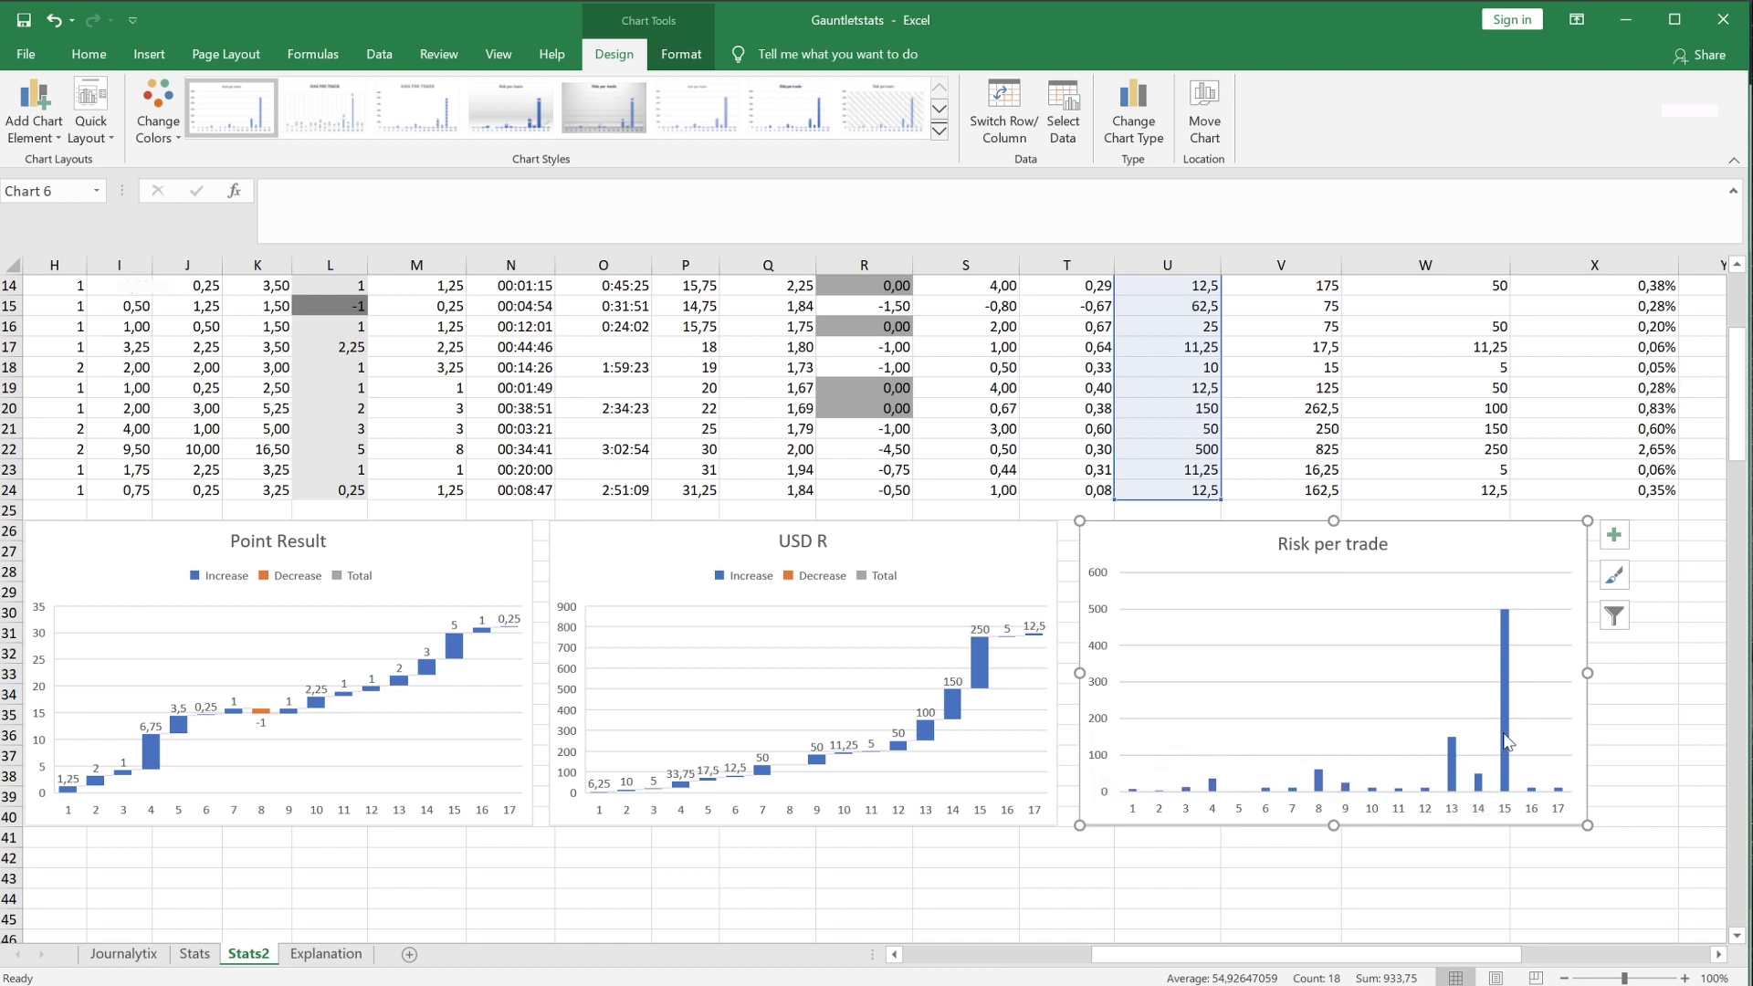
# - Compare trade 15 in the Risk per trade chart with the USD R results chart
pyautogui.moveTo(1505, 742)
pyautogui.click(916, 567)
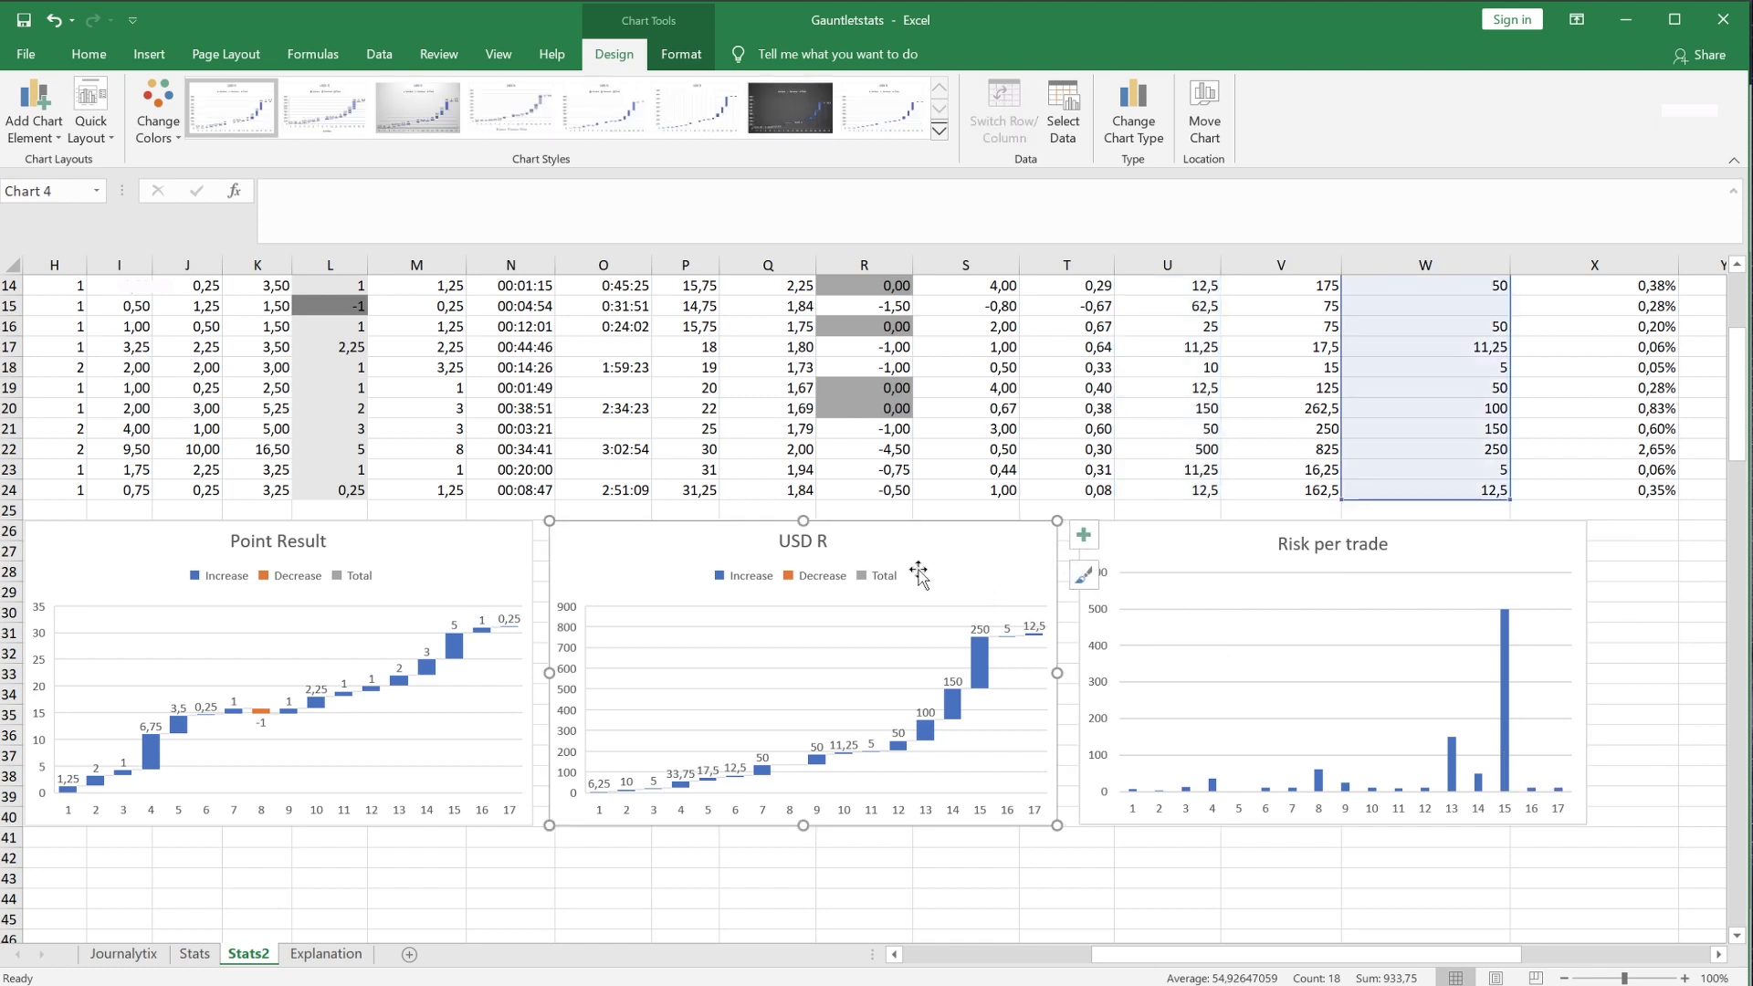
pyautogui.click(1153, 574)
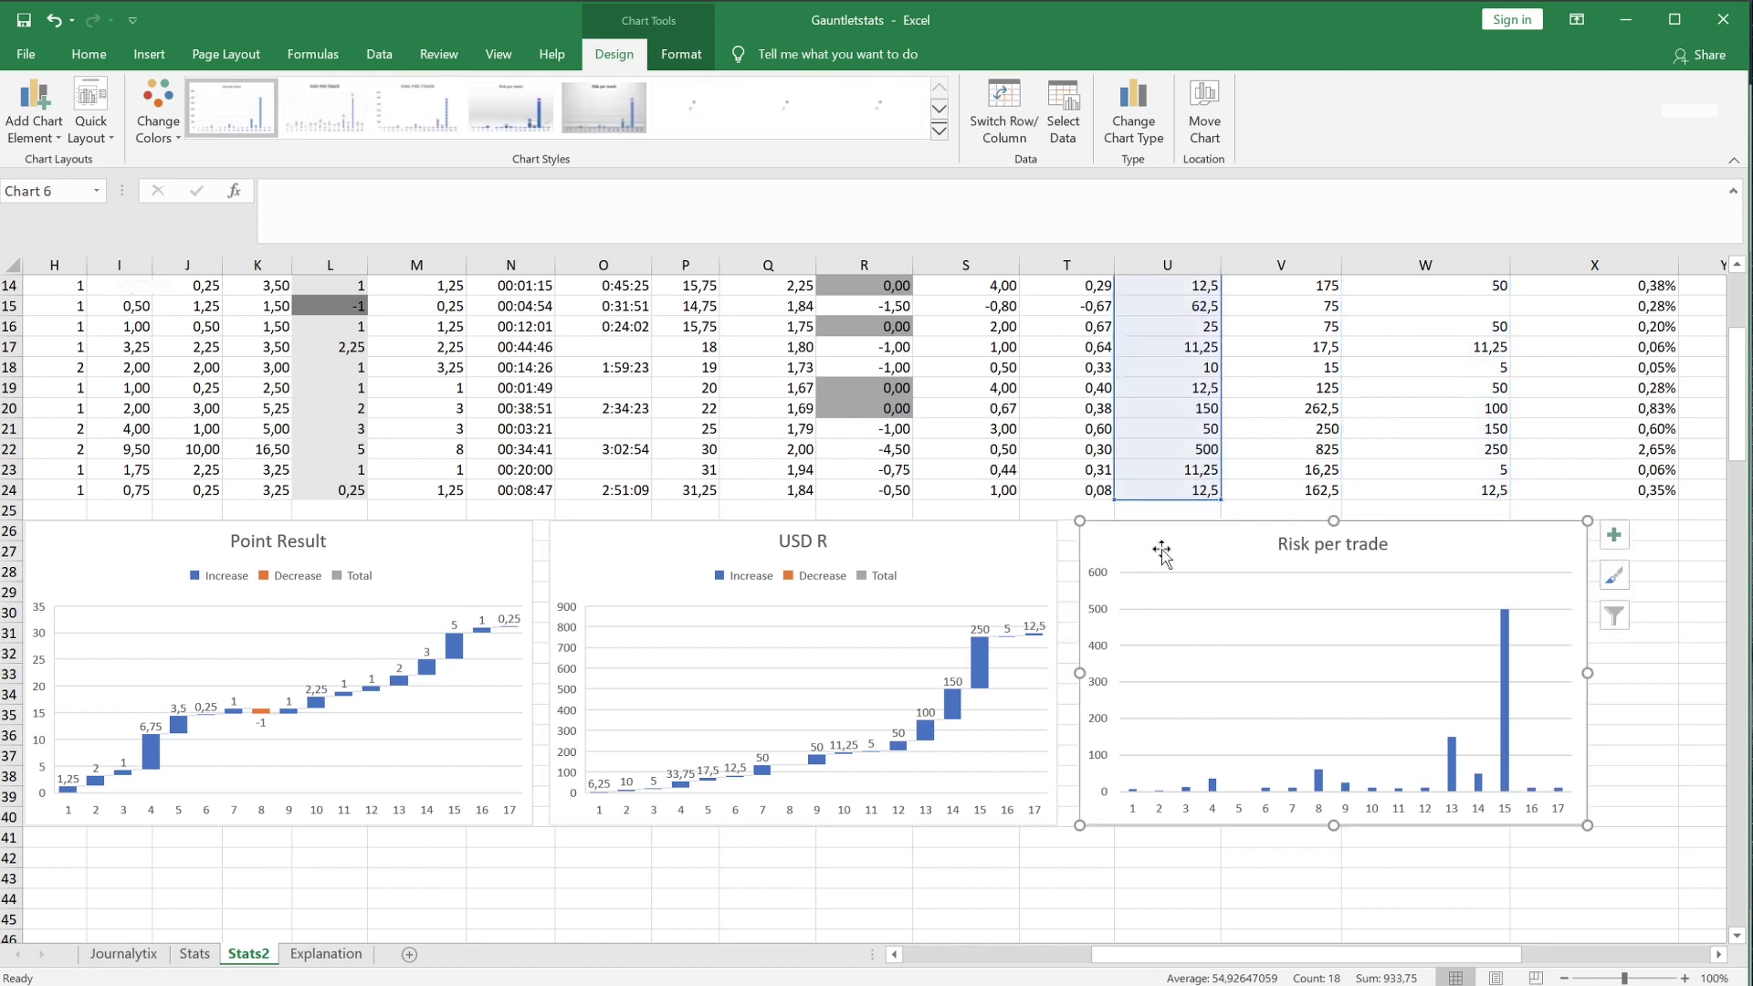
# - Compare the Point Result, USD R and Risk per trade charts by selecting each one to highlight its source column
pyautogui.click(450, 575)
pyautogui.click(993, 543)
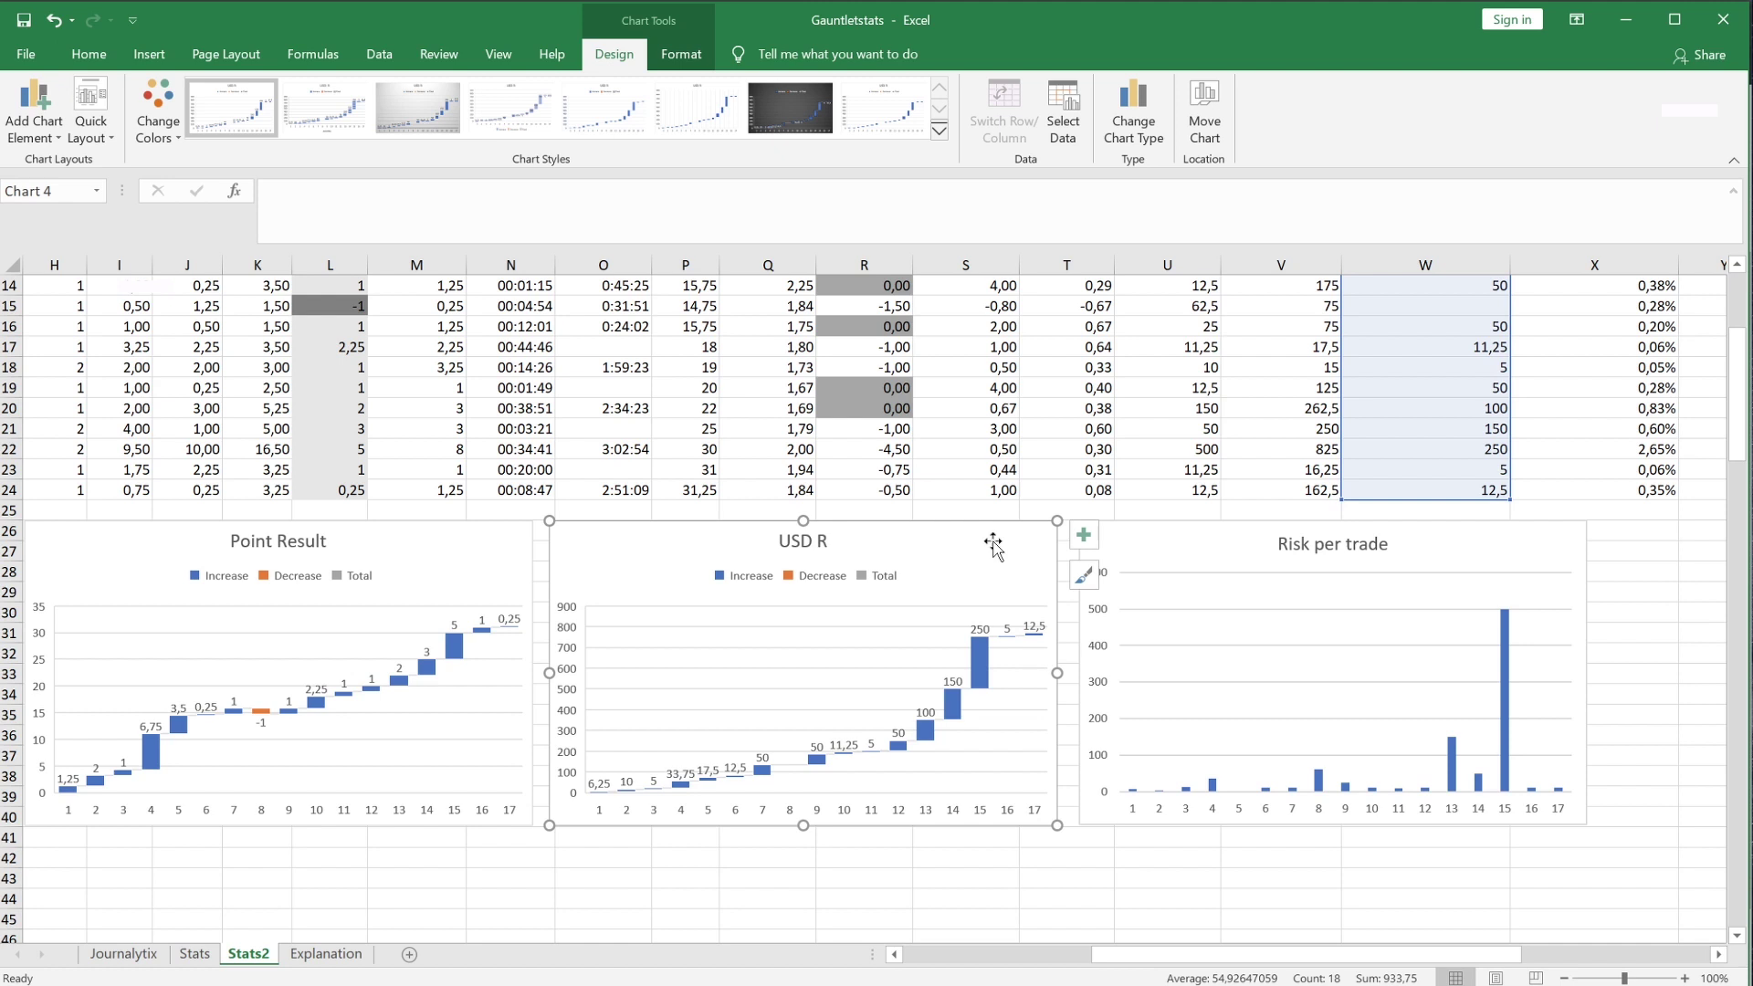
pyautogui.click(501, 558)
pyautogui.click(651, 559)
pyautogui.click(1164, 548)
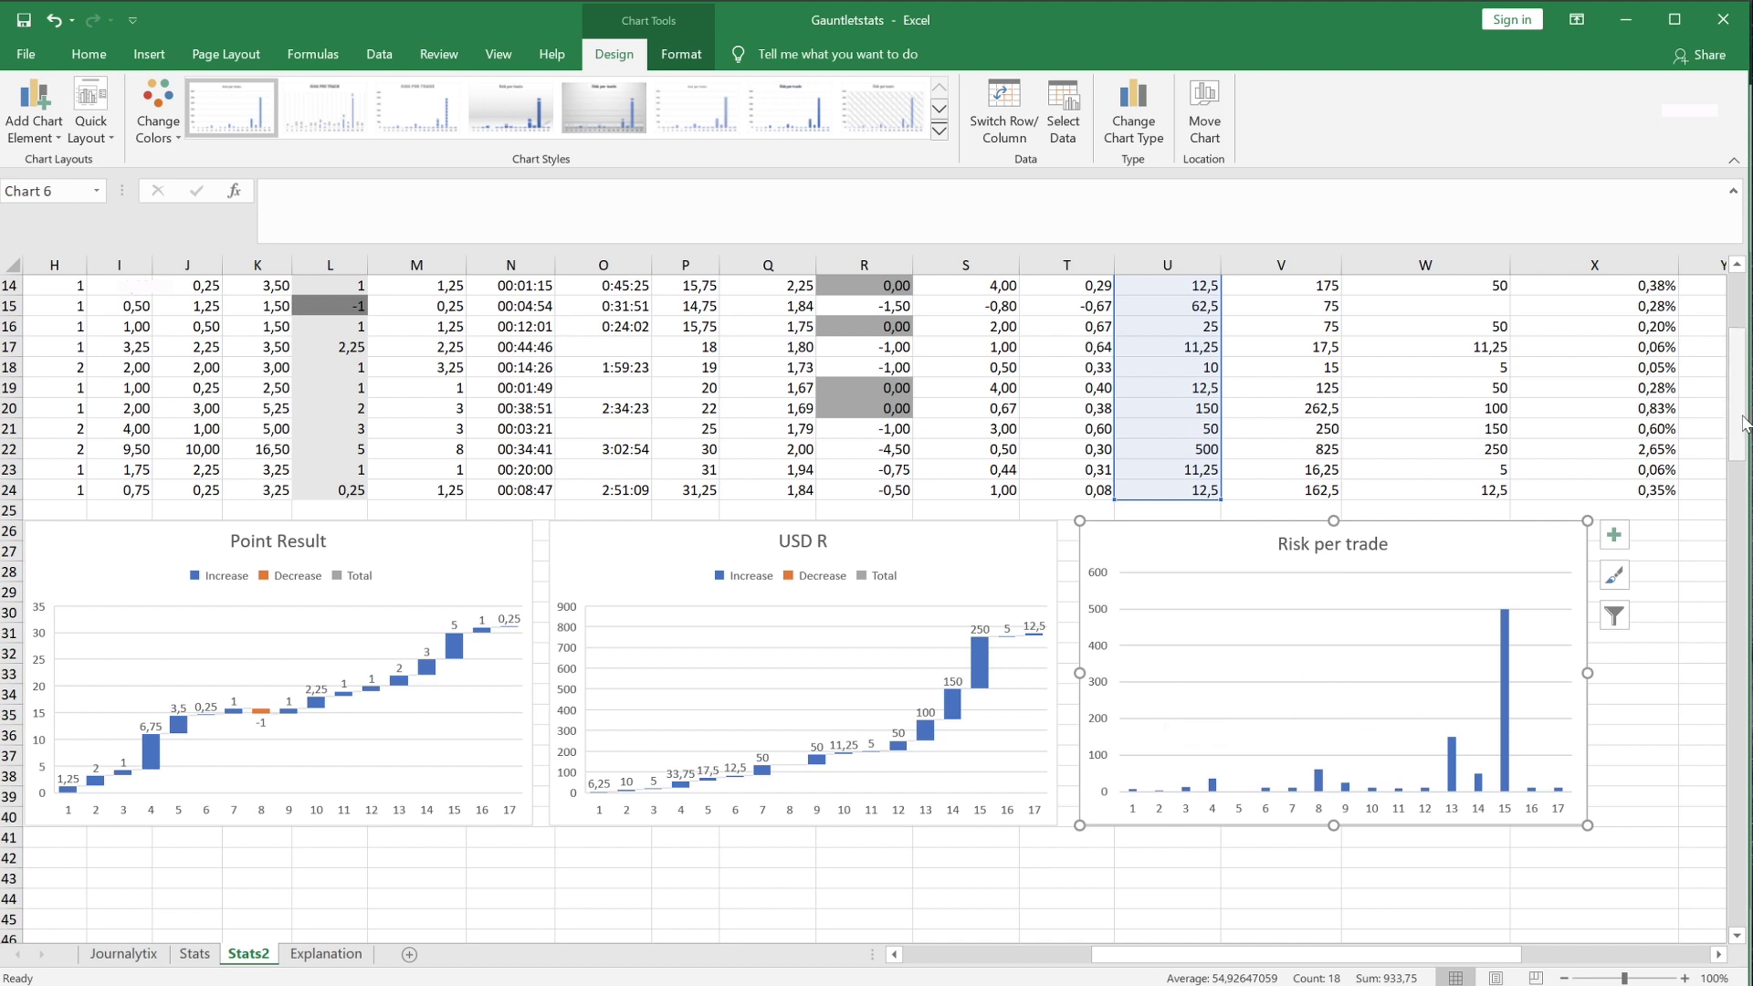
# - Check trade 15's bar in the Risk per trade chart against its risk value in cell U22
pyautogui.moveTo(1742, 419); pyautogui.dragTo(1747, 388)
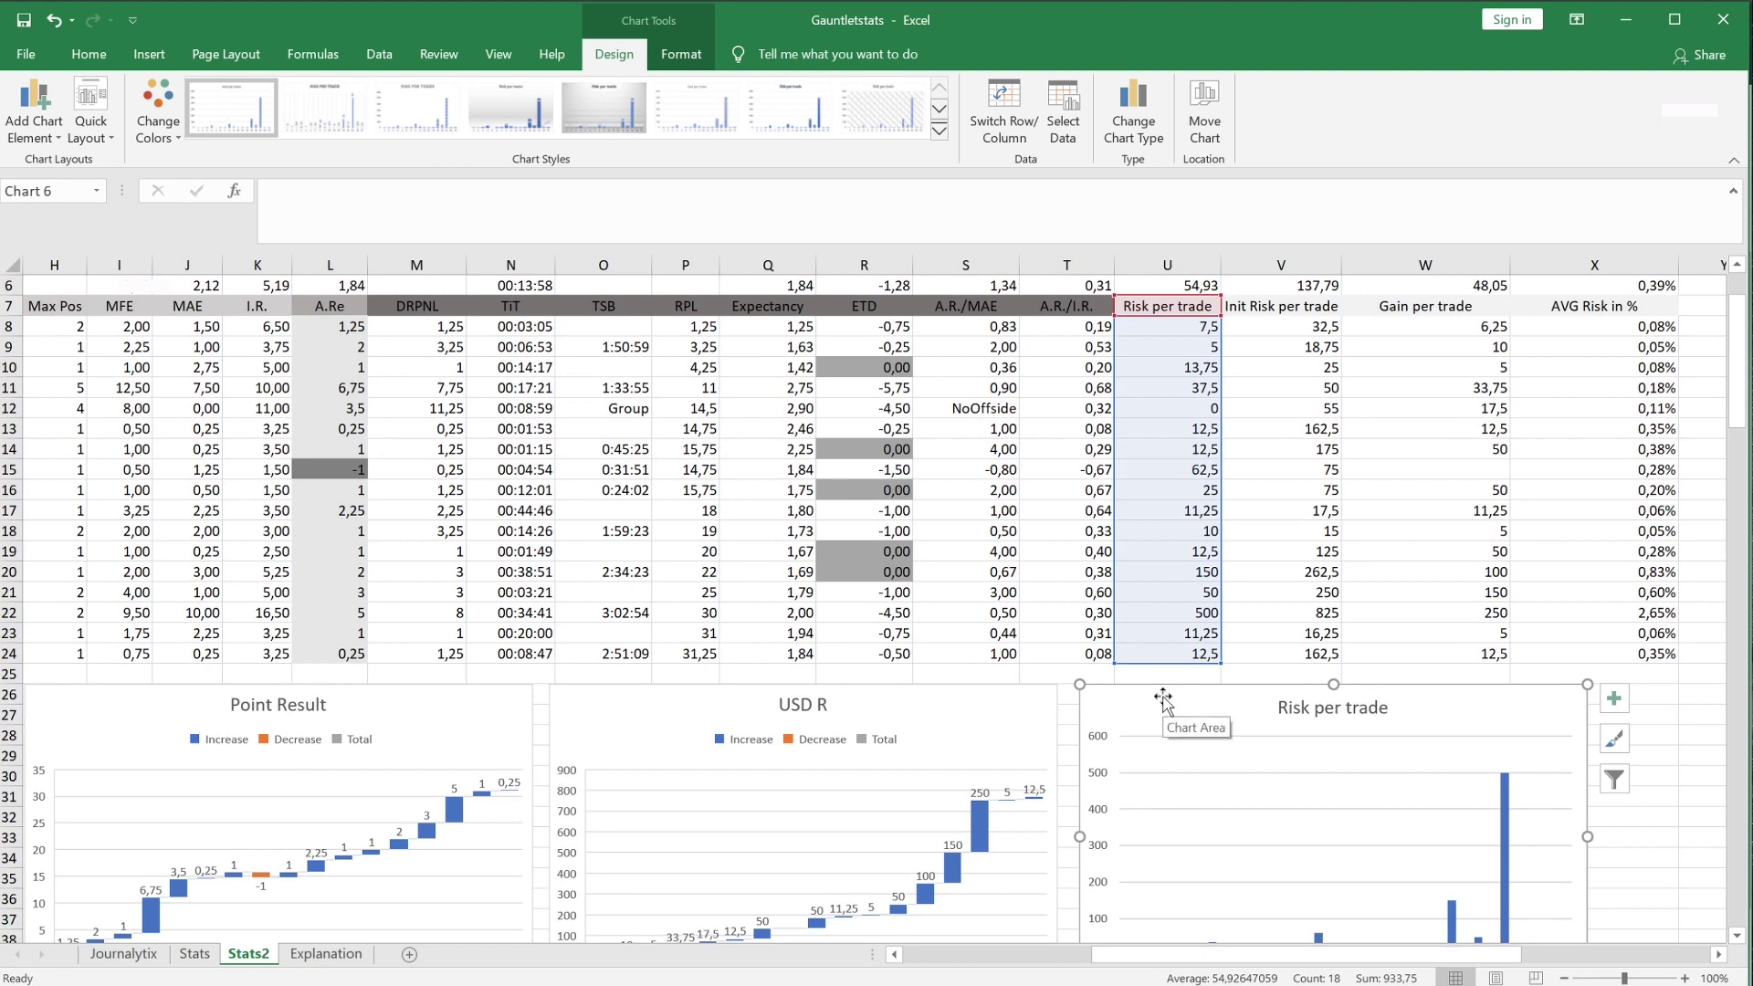
pyautogui.scroll(-1, 1259, 796)
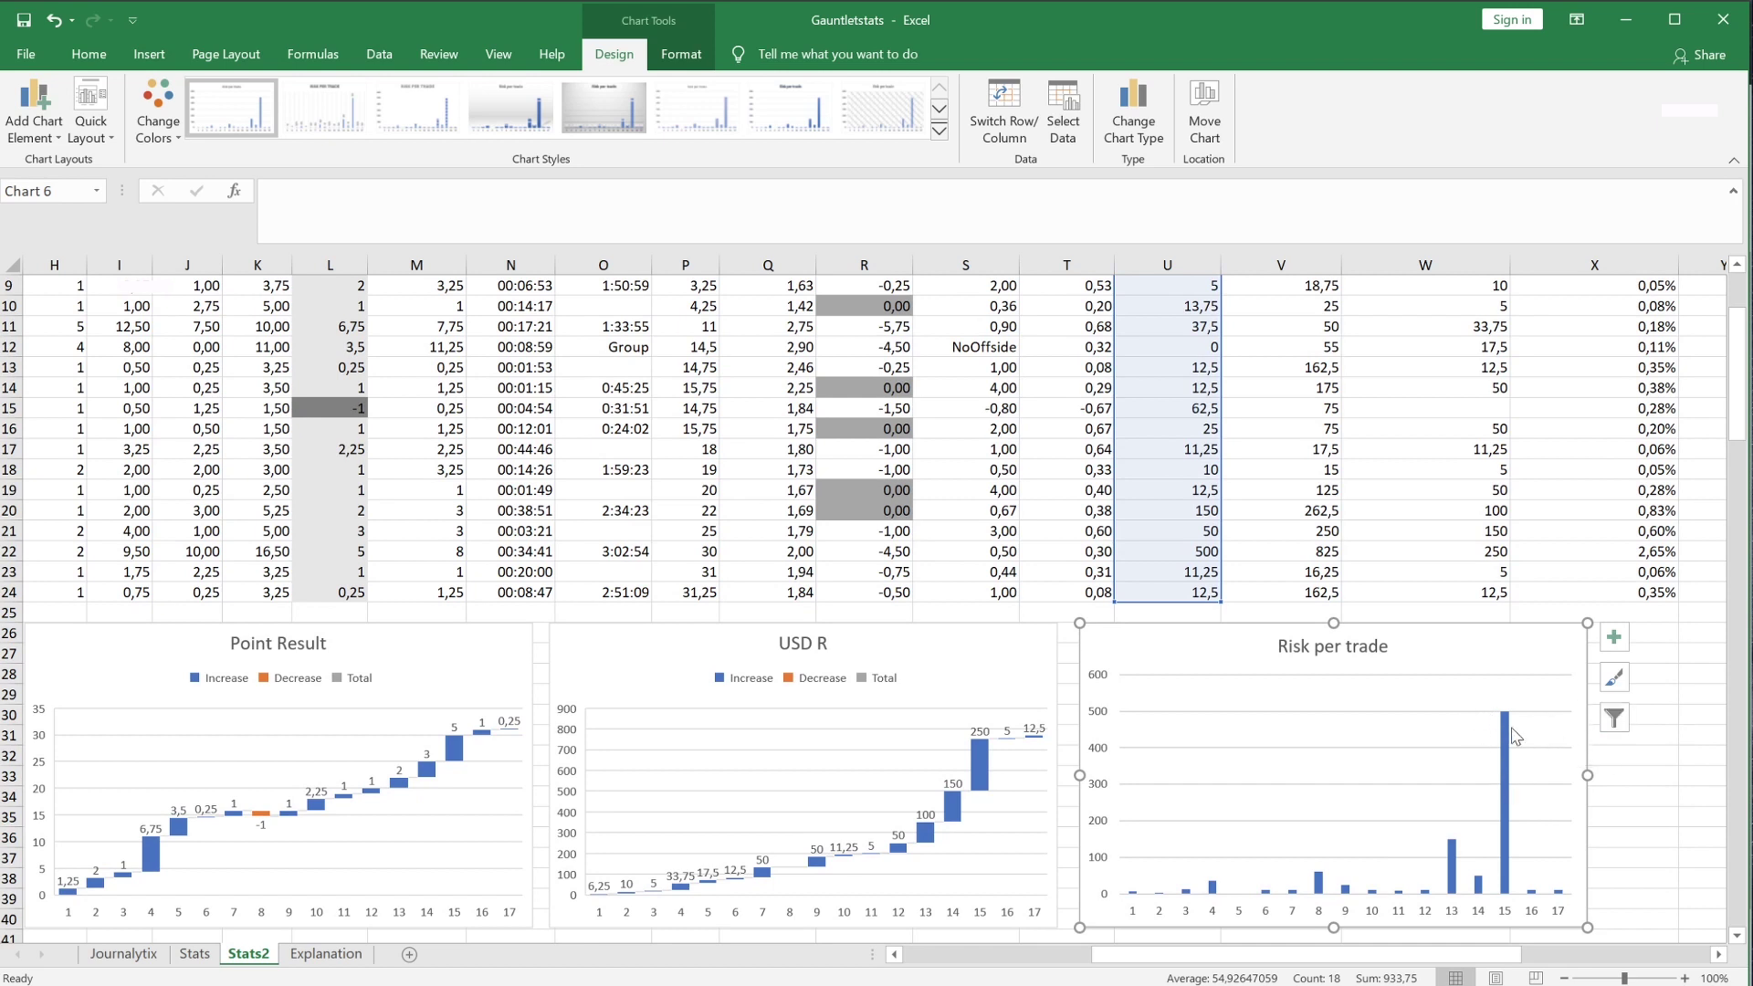
pyautogui.moveTo(1512, 767)
pyautogui.click(1181, 549)
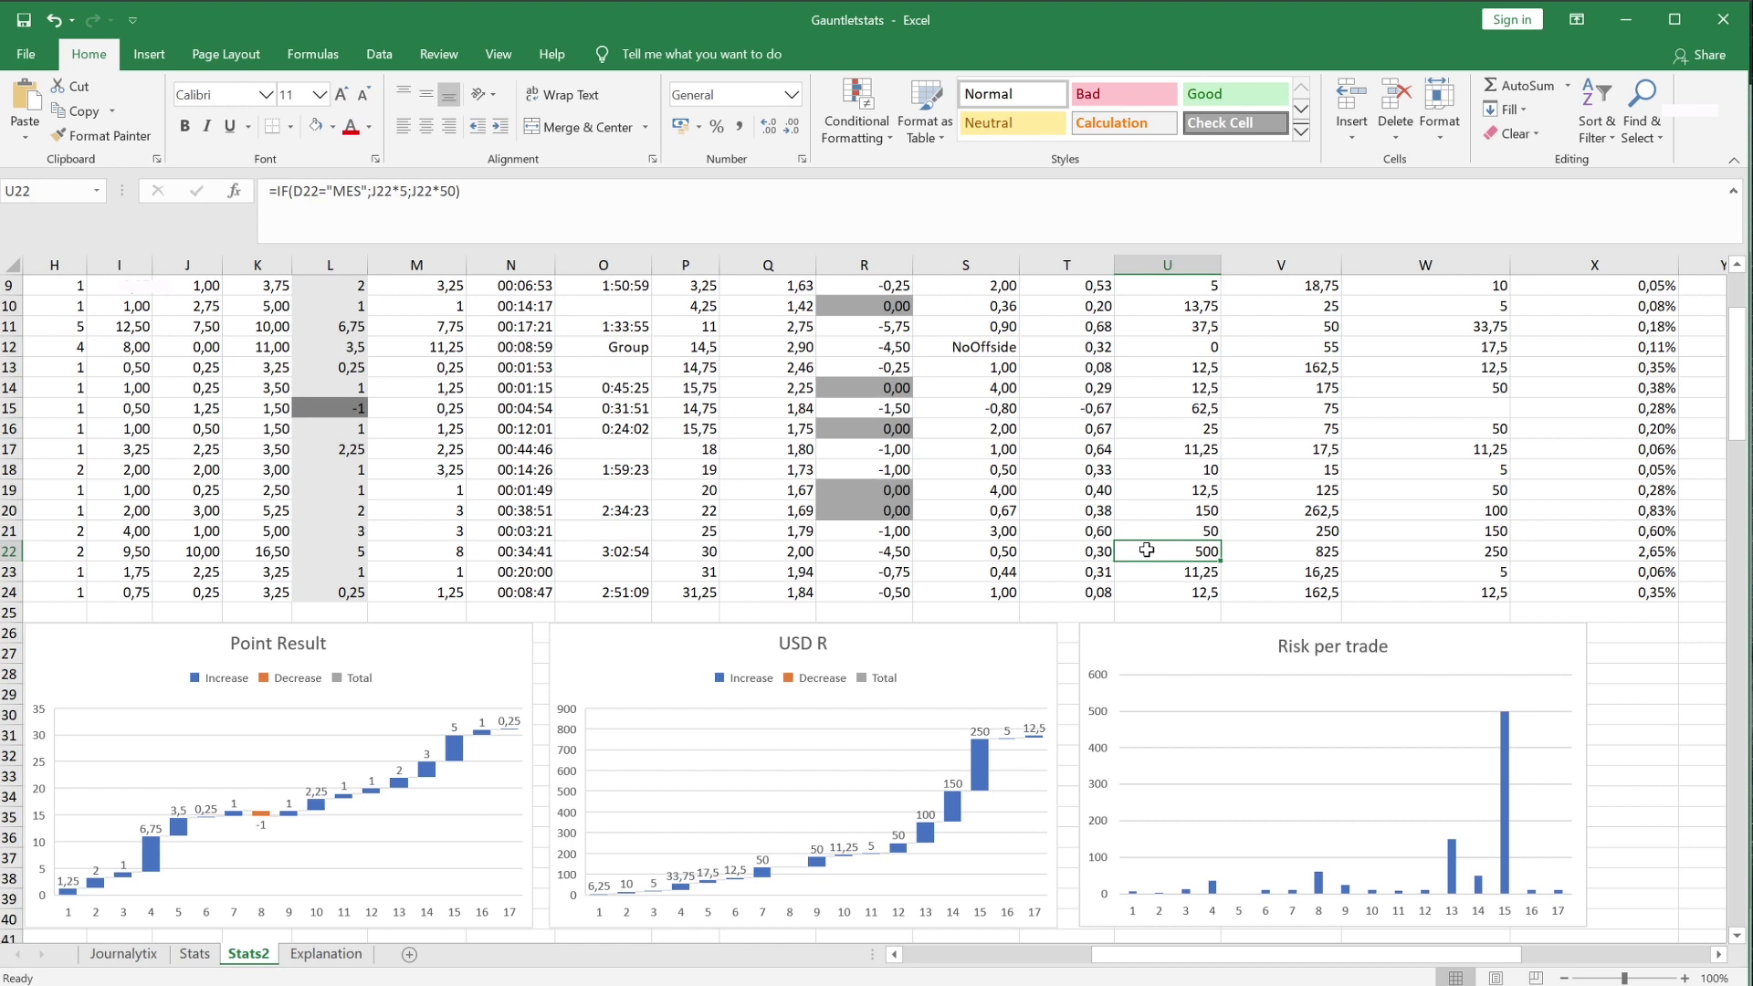
pyautogui.click(1096, 646)
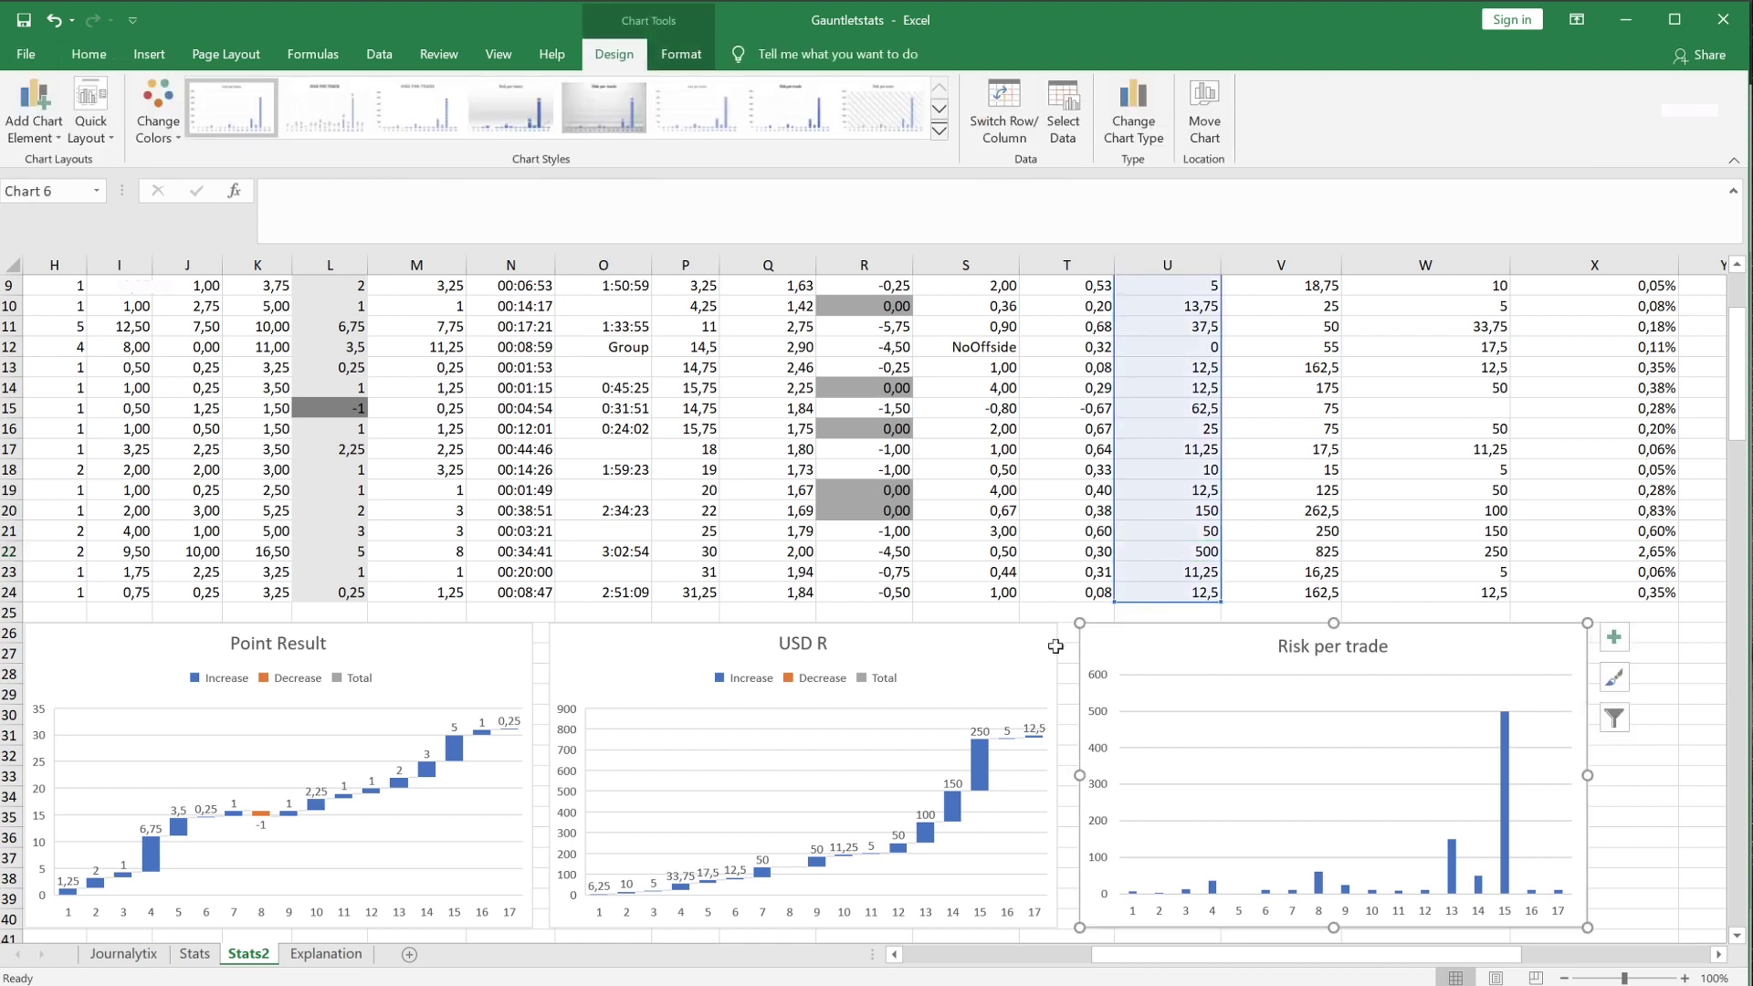
# - Select the three charts in turn to compare their source data, and inspect the last Risk per trade formula in U24
pyautogui.click(950, 639)
pyautogui.click(1222, 669)
pyautogui.click(922, 639)
pyautogui.click(422, 648)
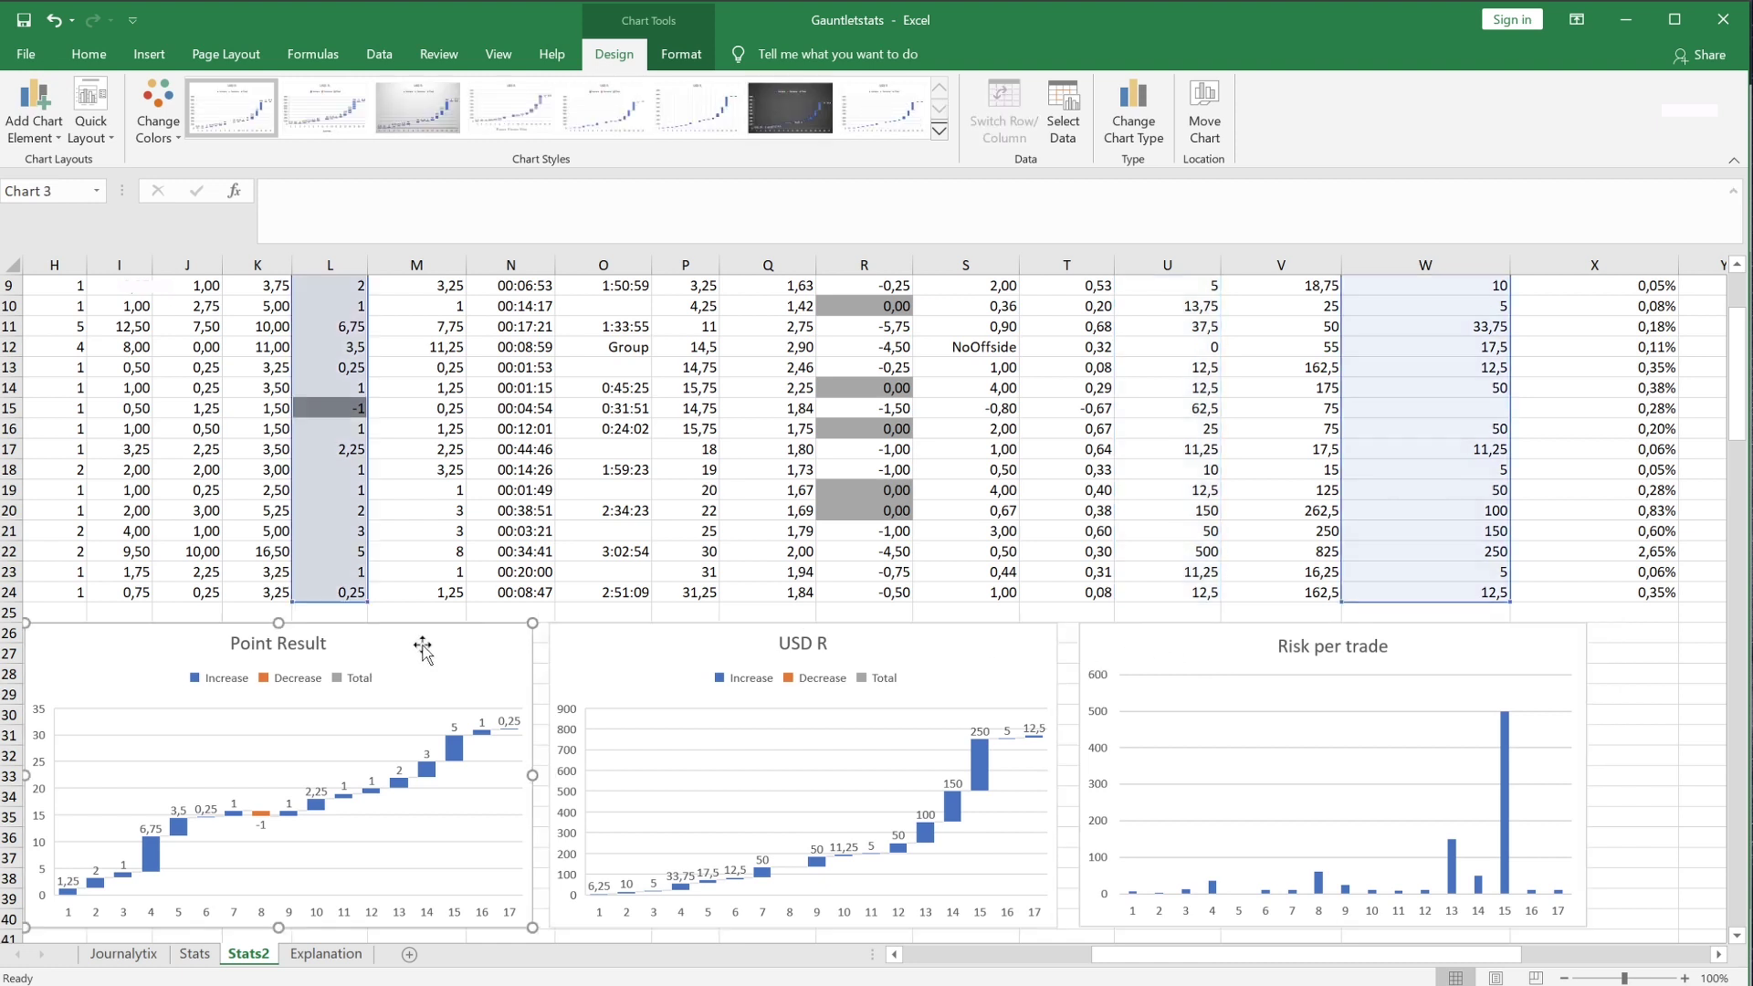
pyautogui.click(1395, 642)
pyautogui.click(852, 644)
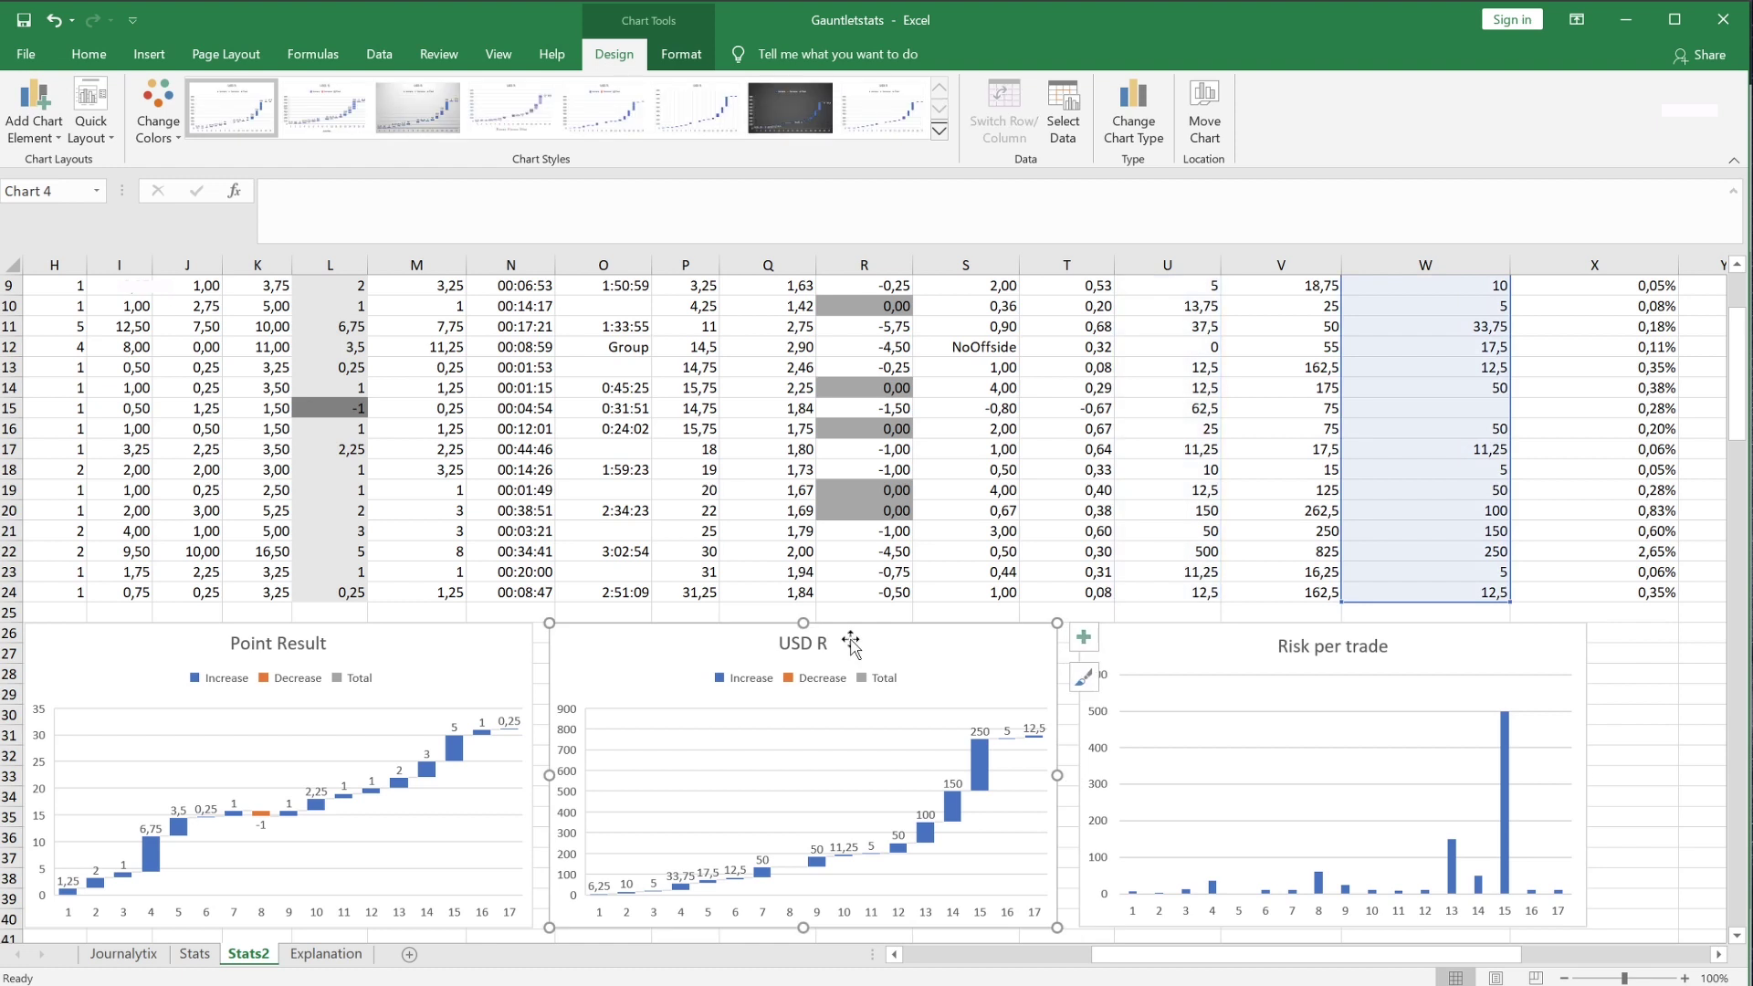
pyautogui.click(1208, 637)
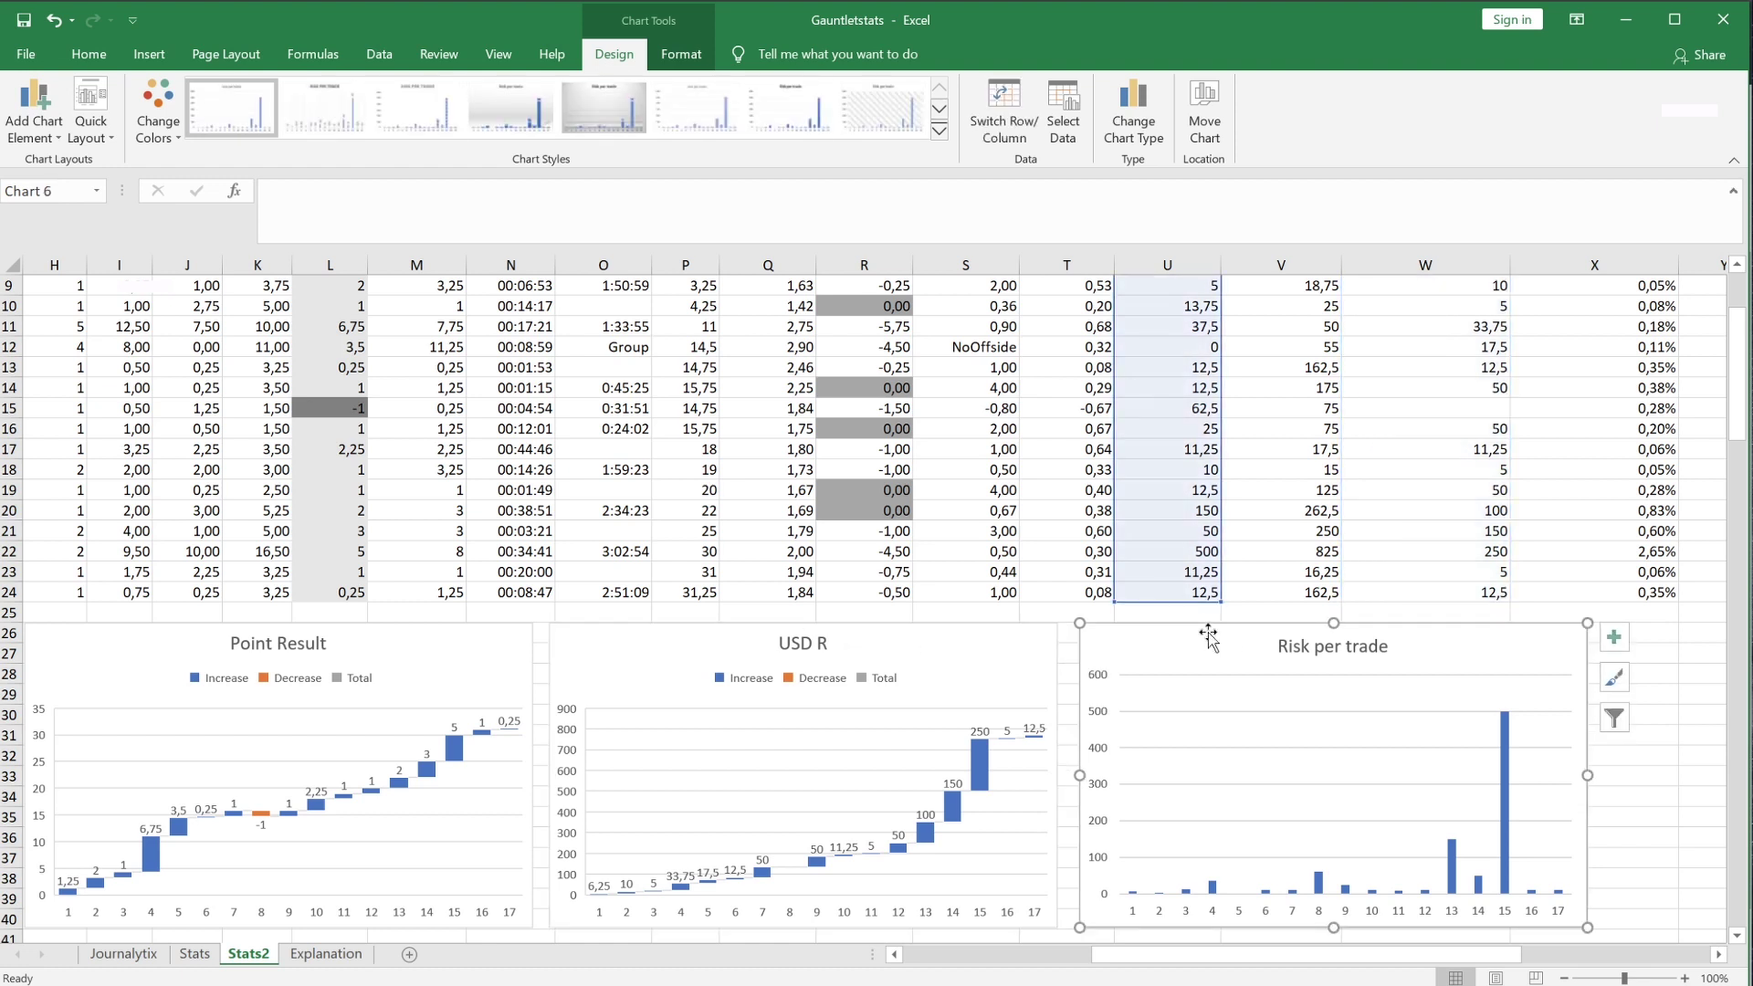
pyautogui.click(1191, 594)
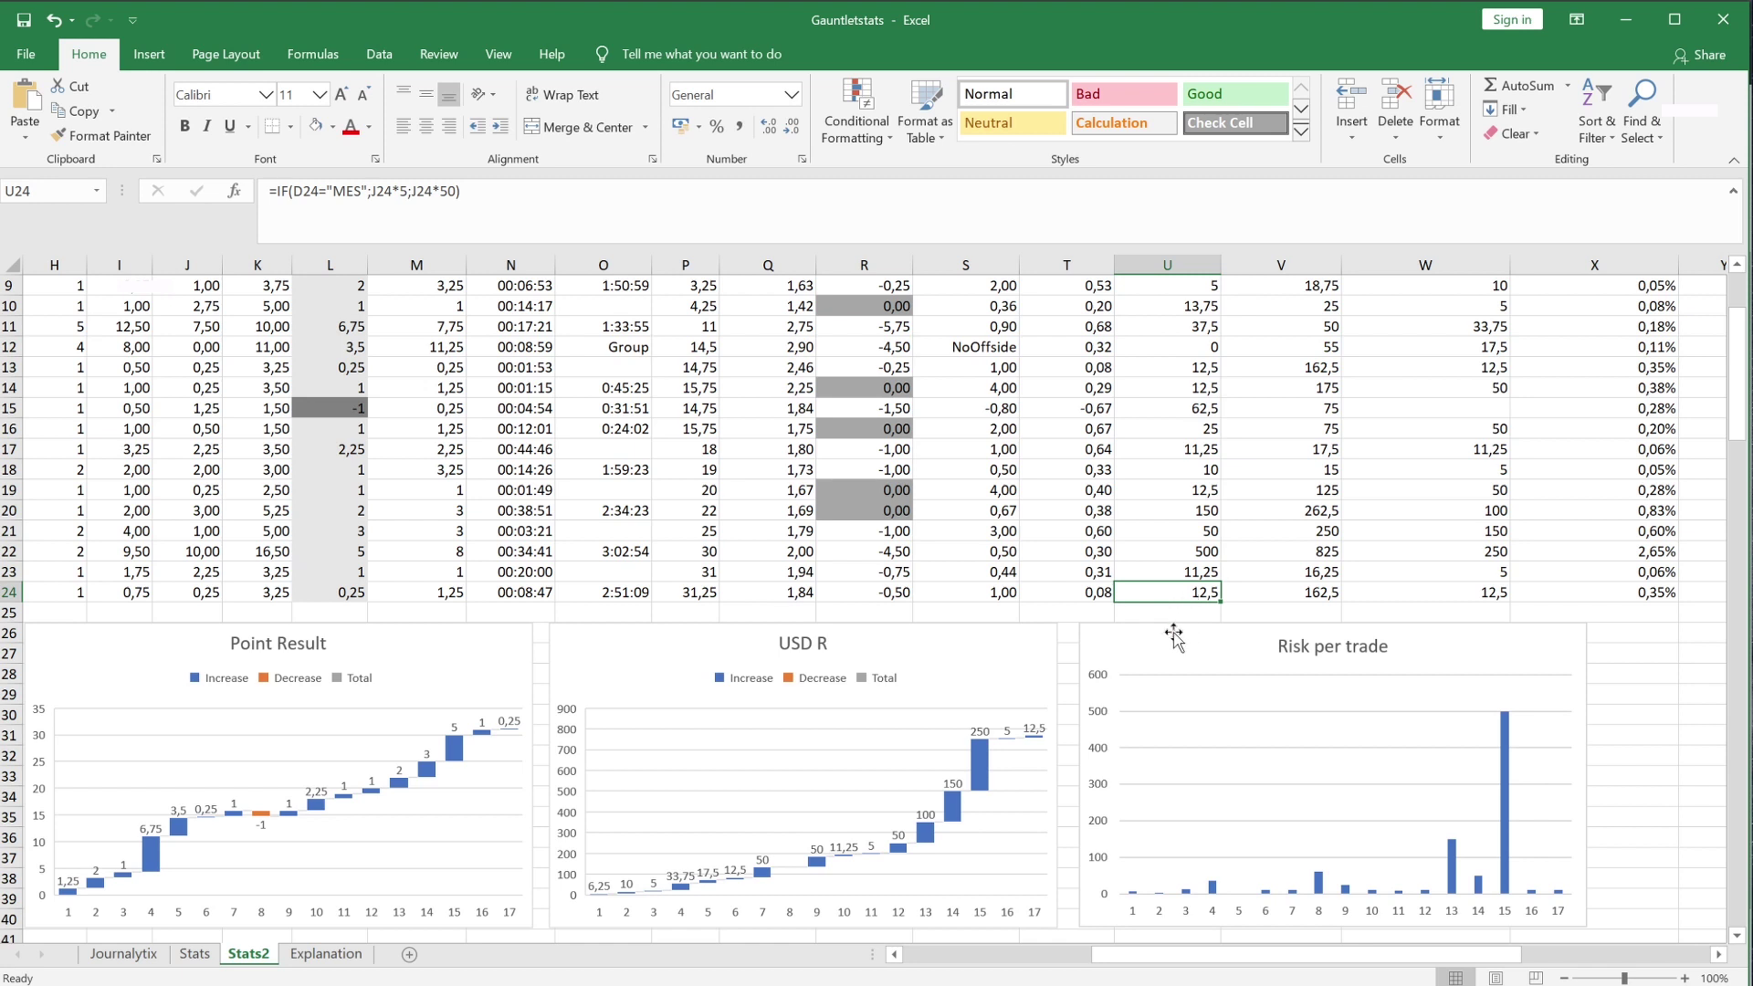
# - Move the Risk per trade chart further from the USD R chart, then nudge the USD R chart and make it slightly taller
pyautogui.click(1174, 639)
pyautogui.moveTo(1149, 640); pyautogui.dragTo(1183, 641)
pyautogui.moveTo(864, 642); pyautogui.dragTo(871, 640)
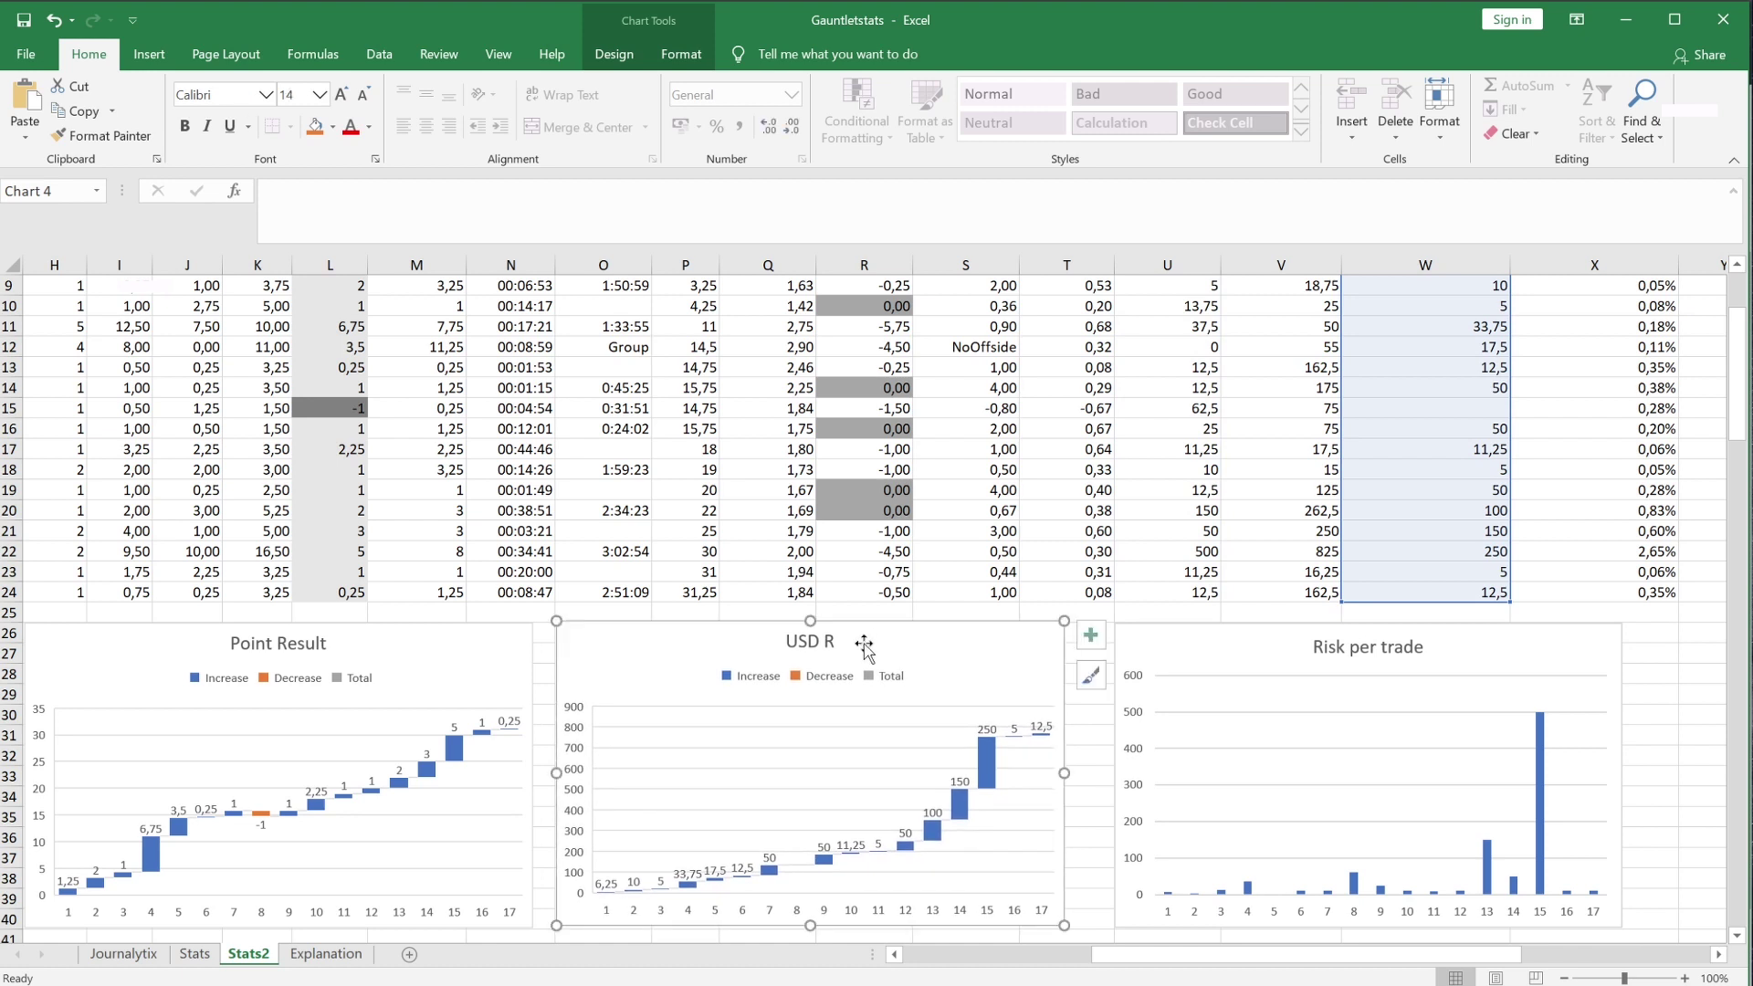
pyautogui.moveTo(809, 927); pyautogui.dragTo(811, 931)
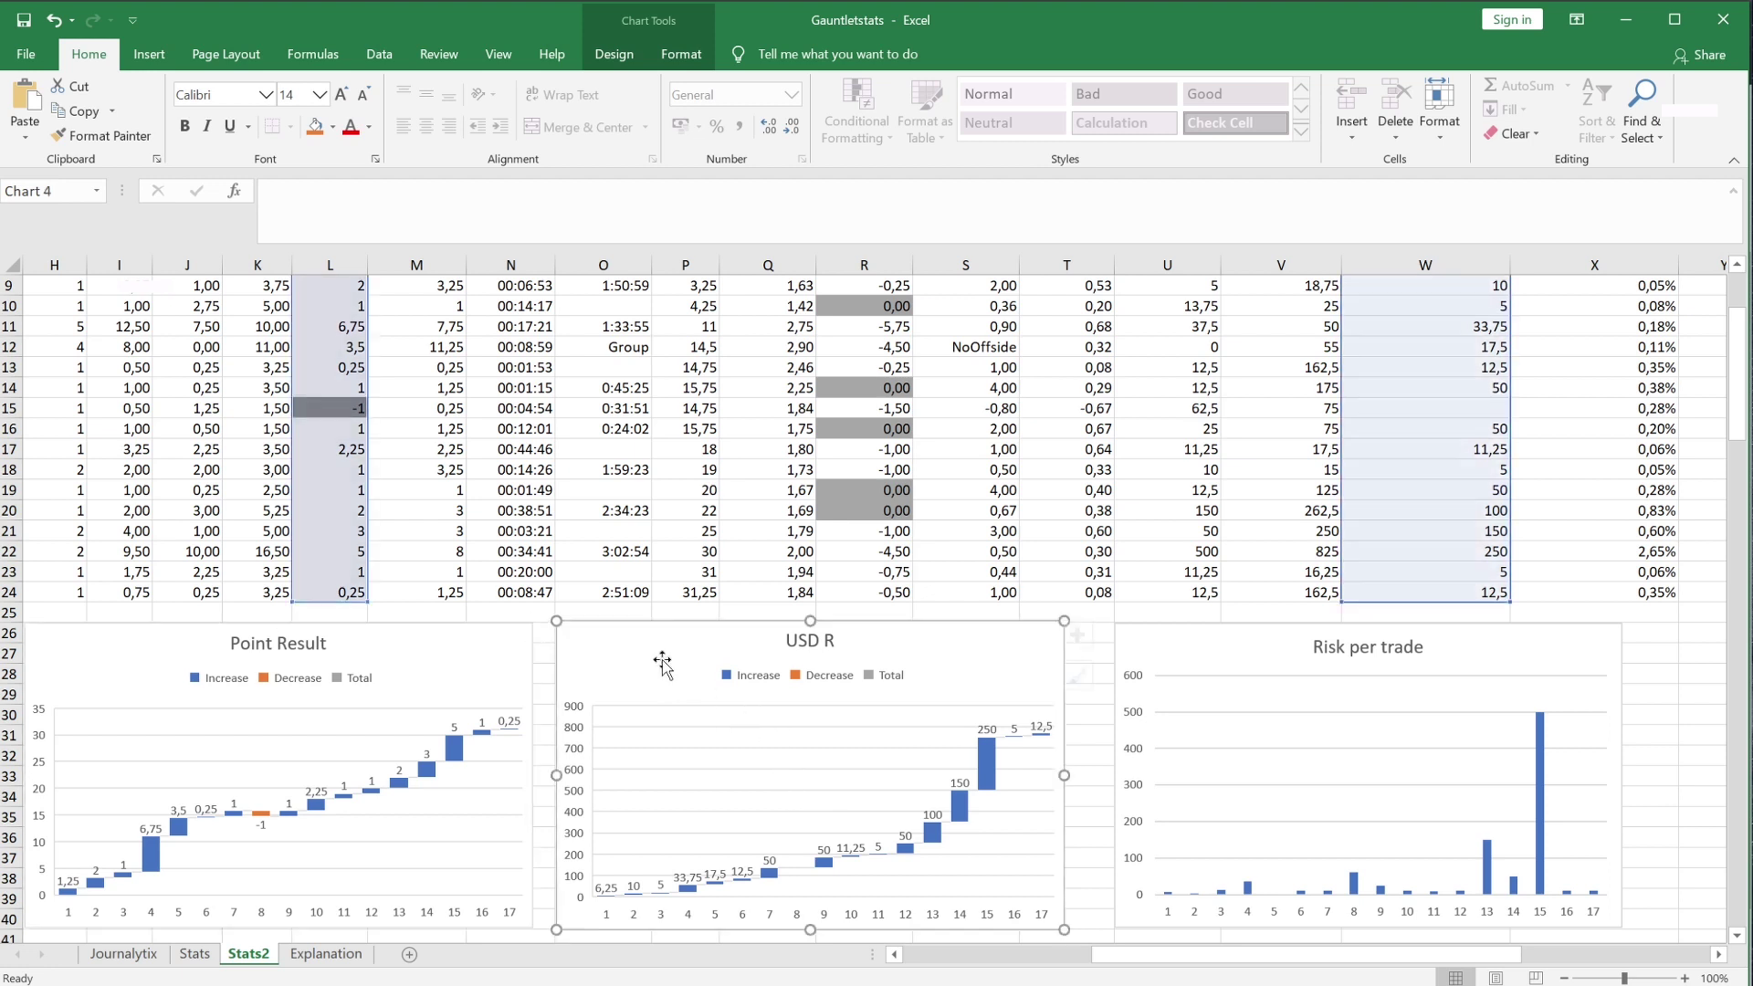
# - Compare the USD R chart with the Point Result and Risk per trade charts on either side
pyautogui.click(1235, 654)
pyautogui.click(978, 645)
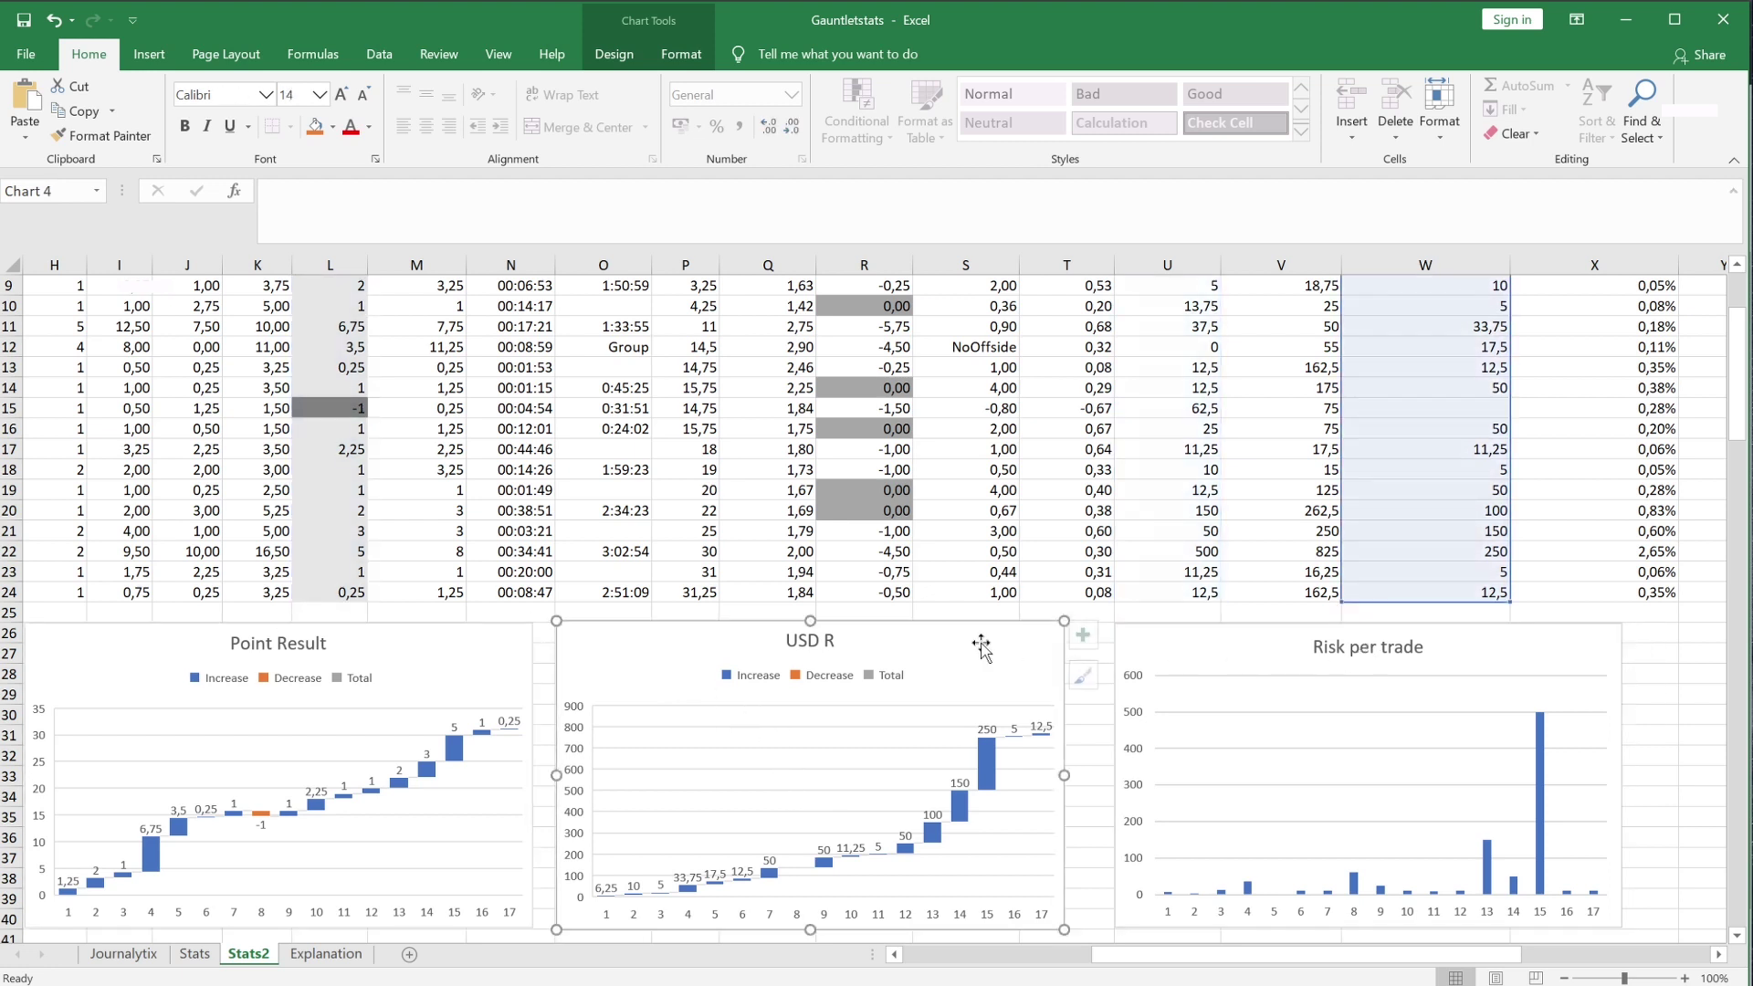
pyautogui.click(504, 670)
pyautogui.click(916, 665)
pyautogui.click(1170, 657)
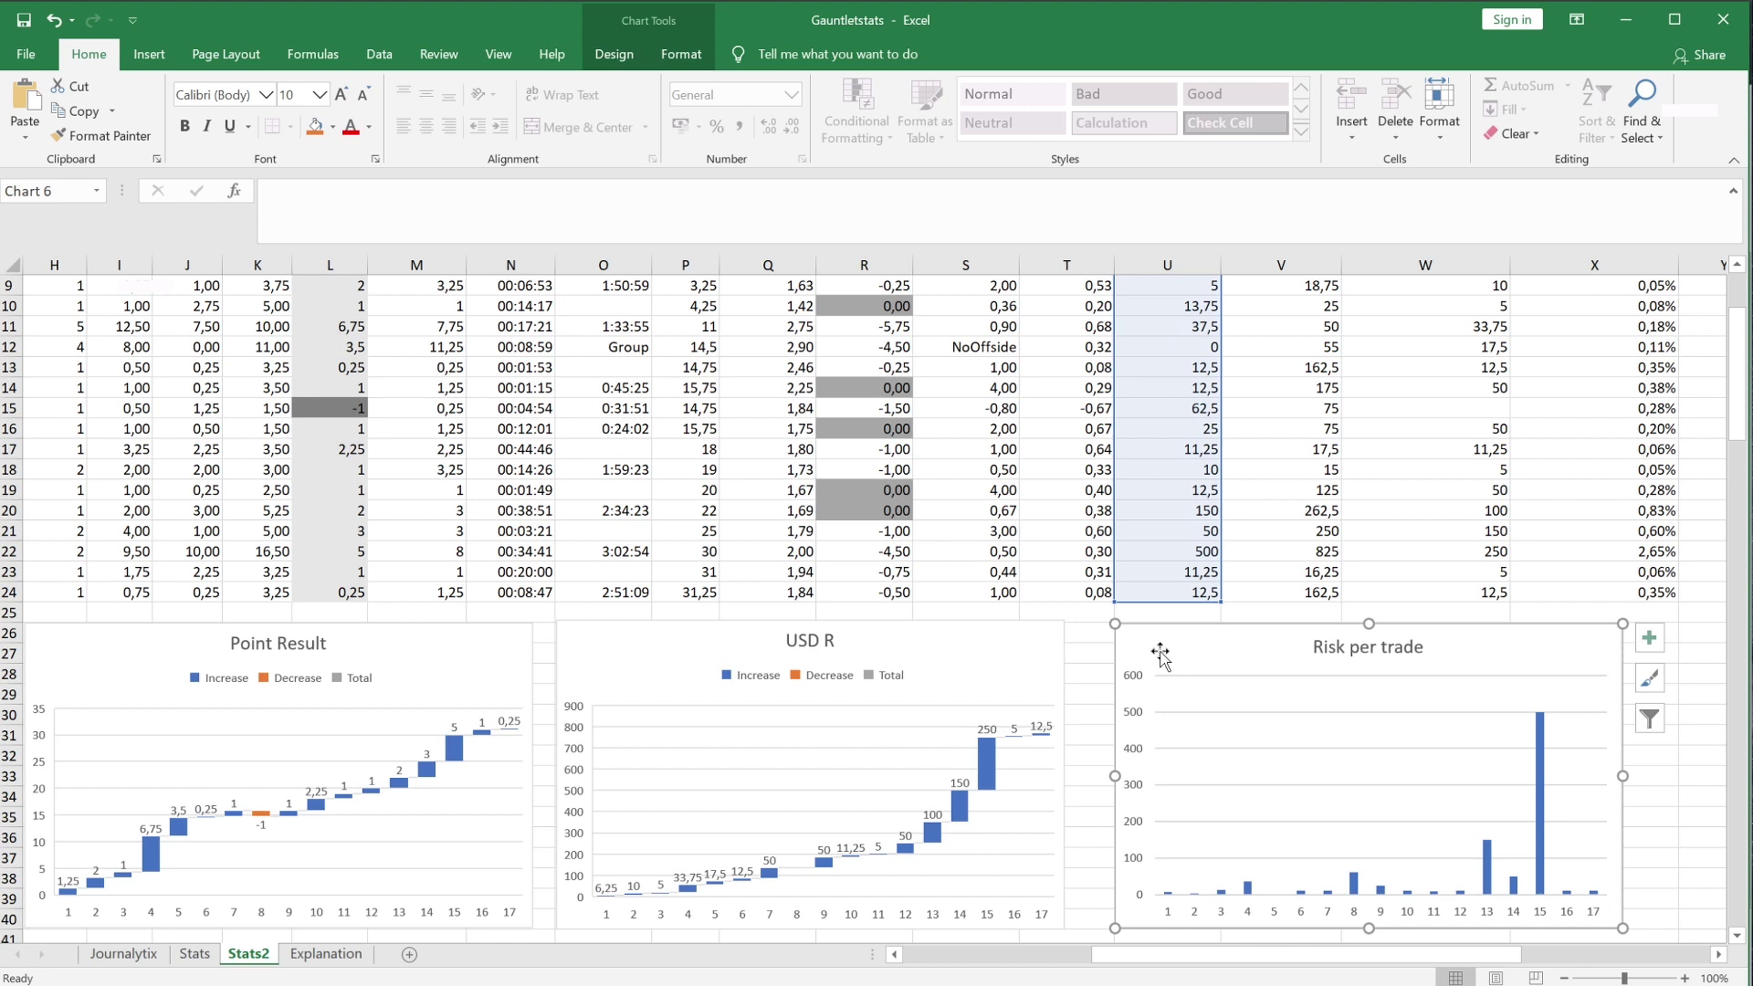
pyautogui.click(946, 656)
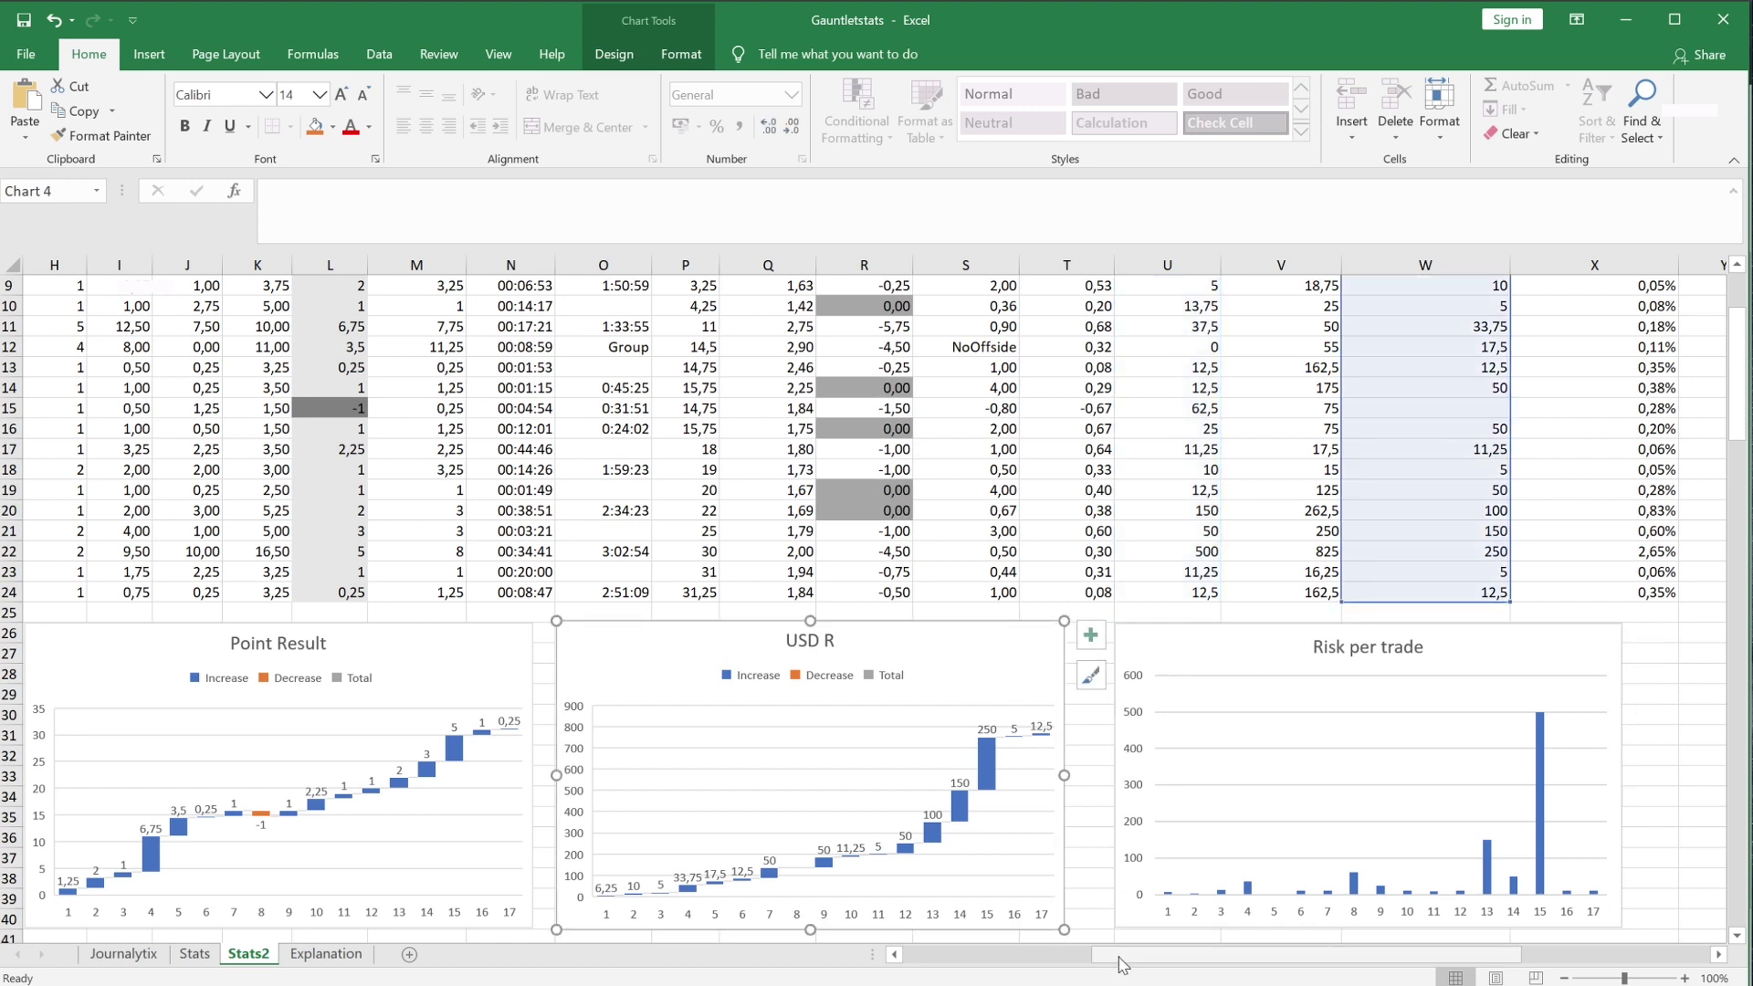
# - Examine the Risk per trade chart alongside the USD columns, including the risk formula in cell U19
pyautogui.moveTo(1123, 966); pyautogui.dragTo(1149, 965)
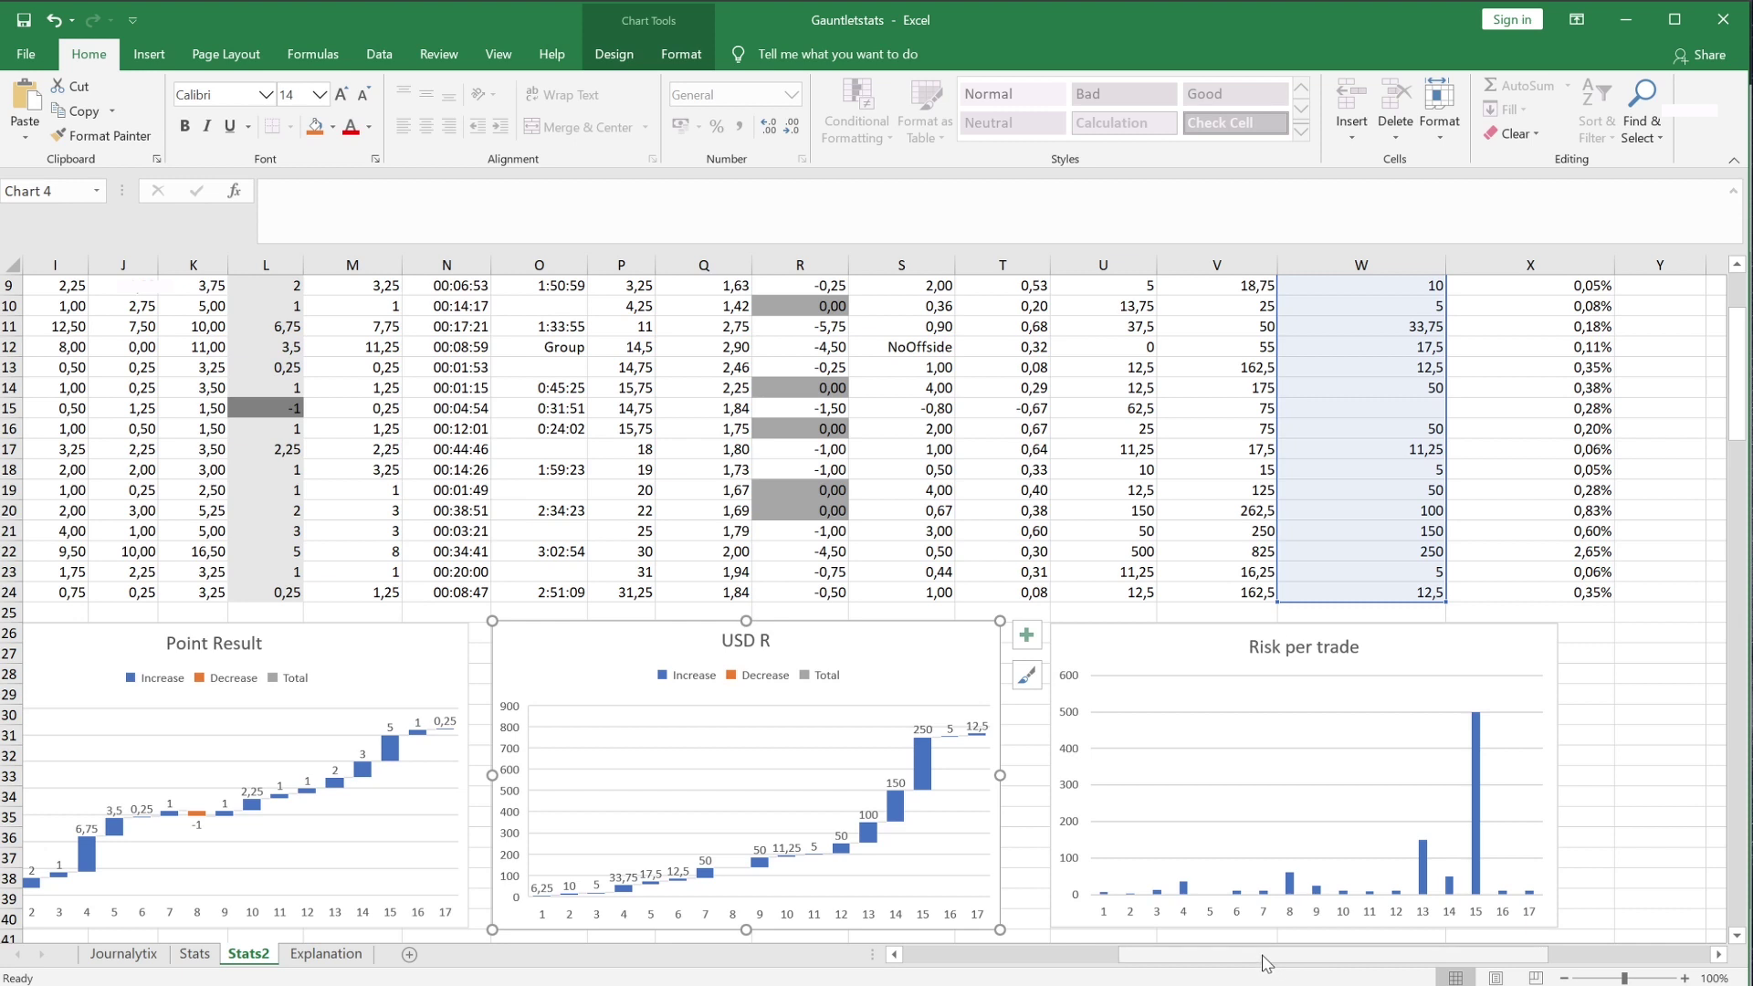
pyautogui.hscroll(-2, 1293, 657)
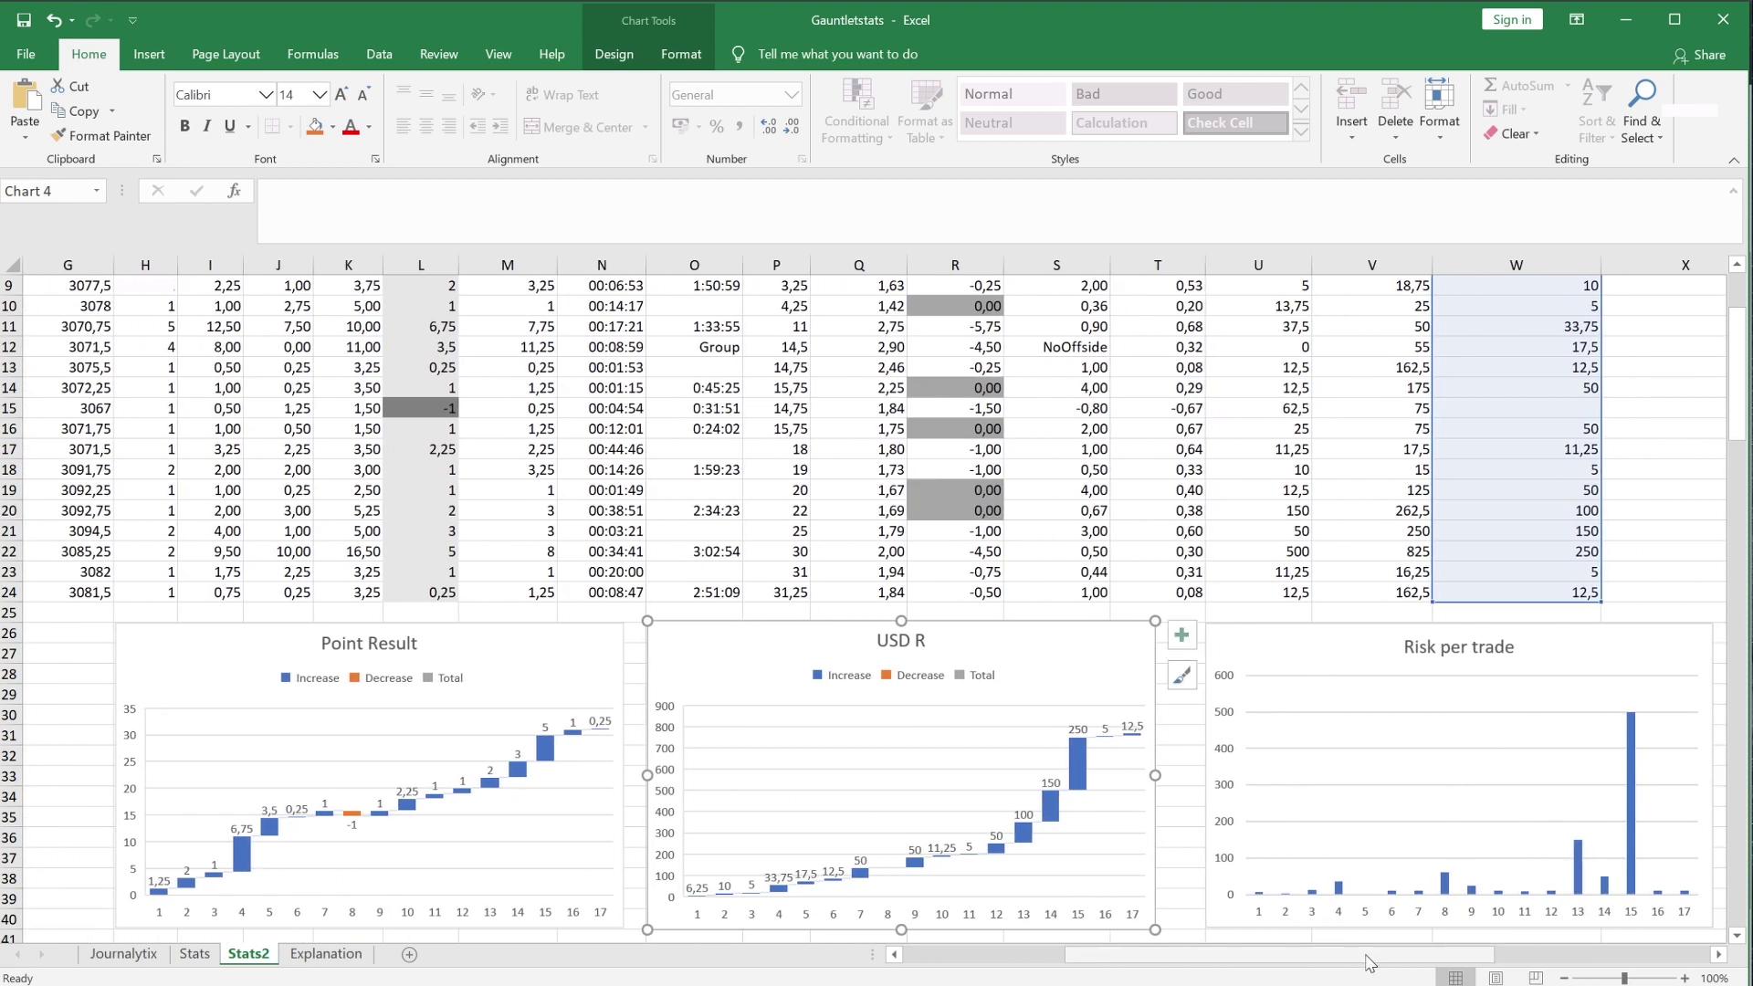
pyautogui.hscroll(2, 1404, 686)
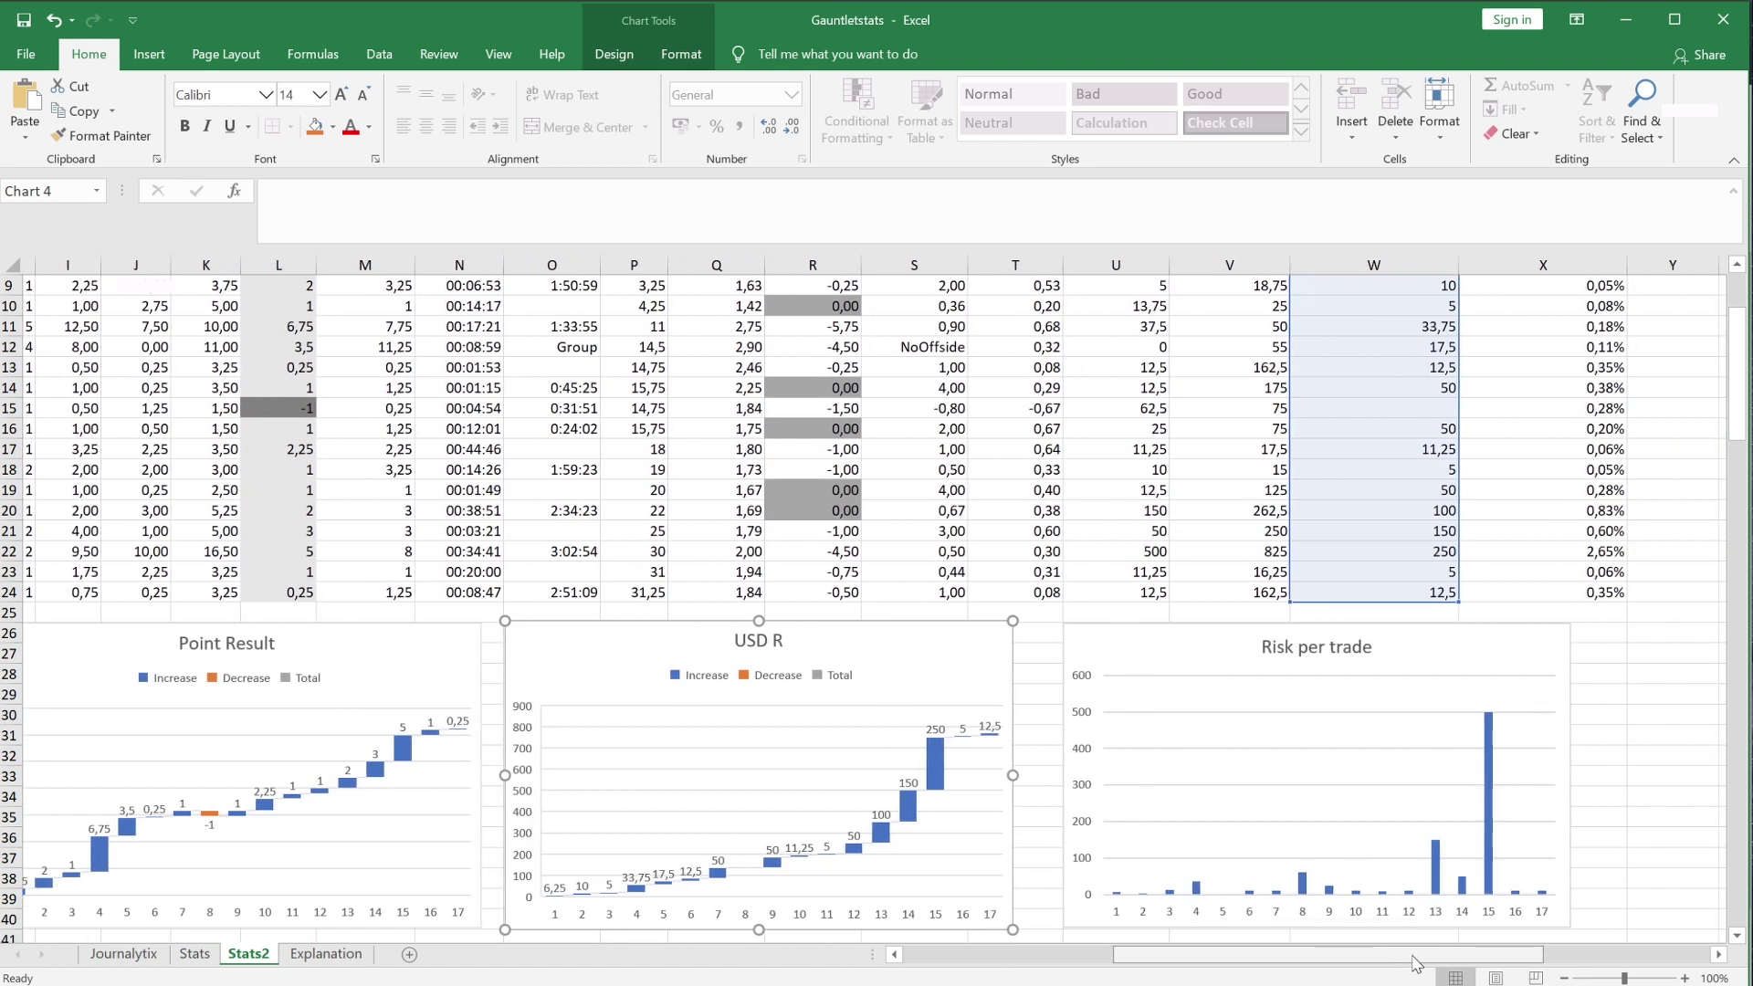
pyautogui.click(1414, 663)
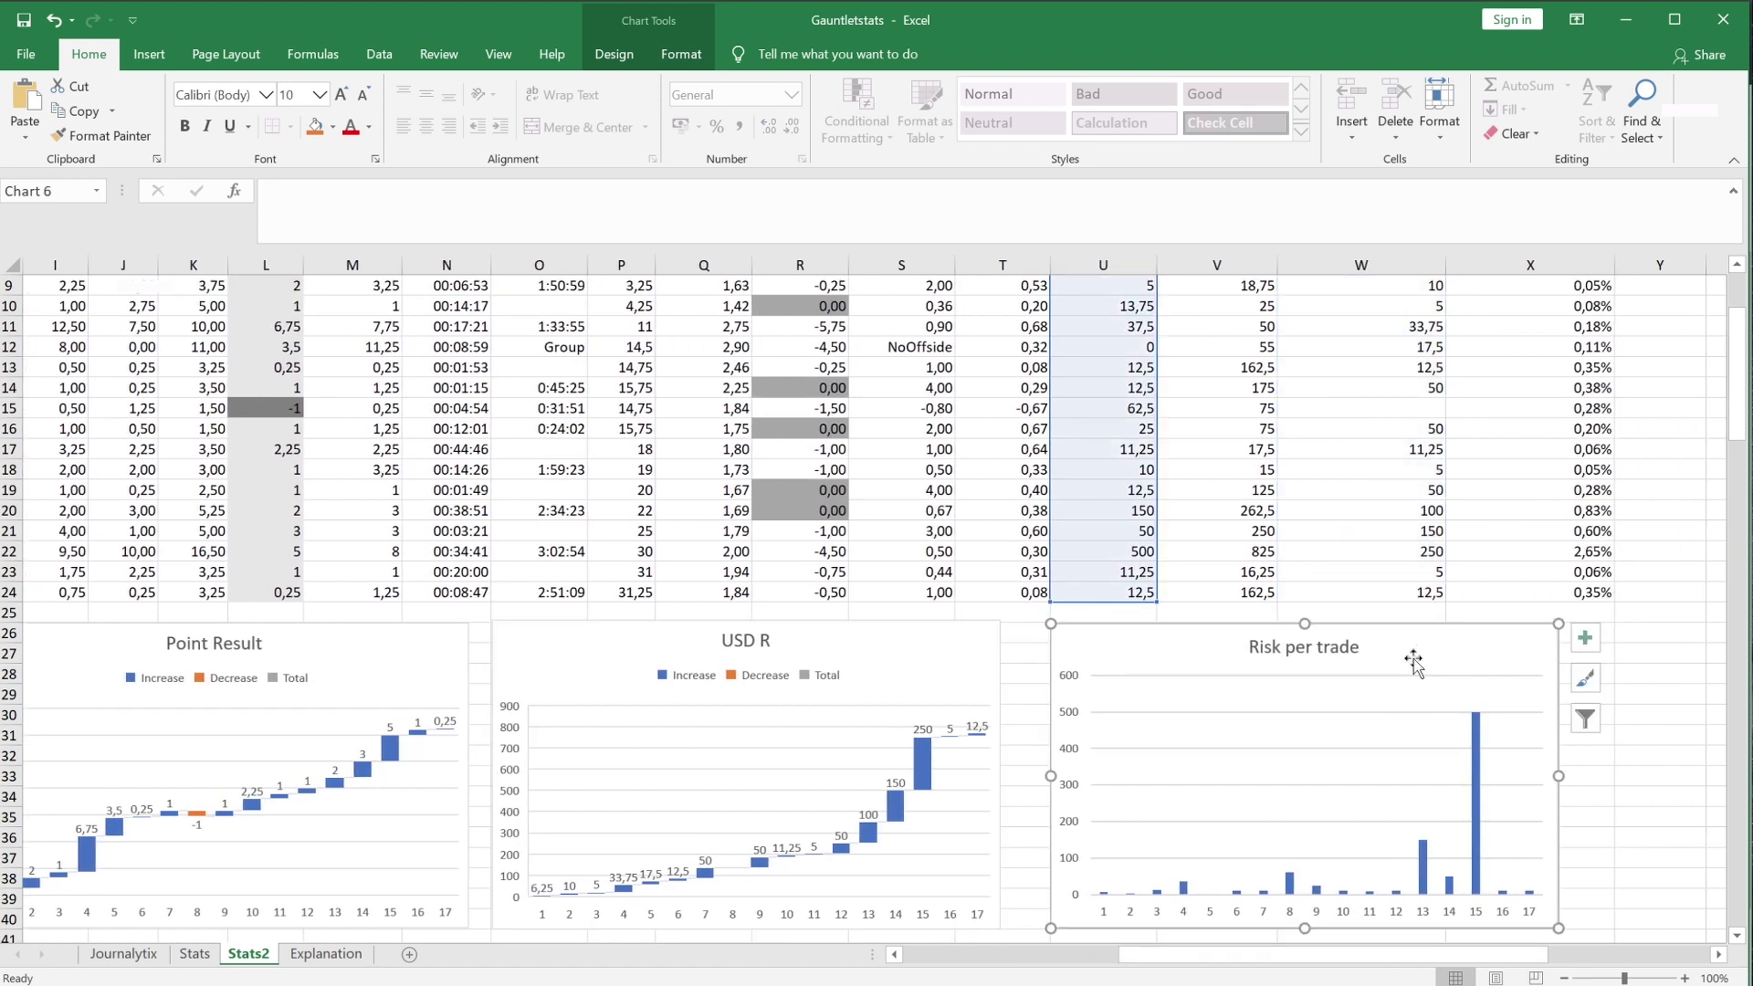
pyautogui.click(1105, 490)
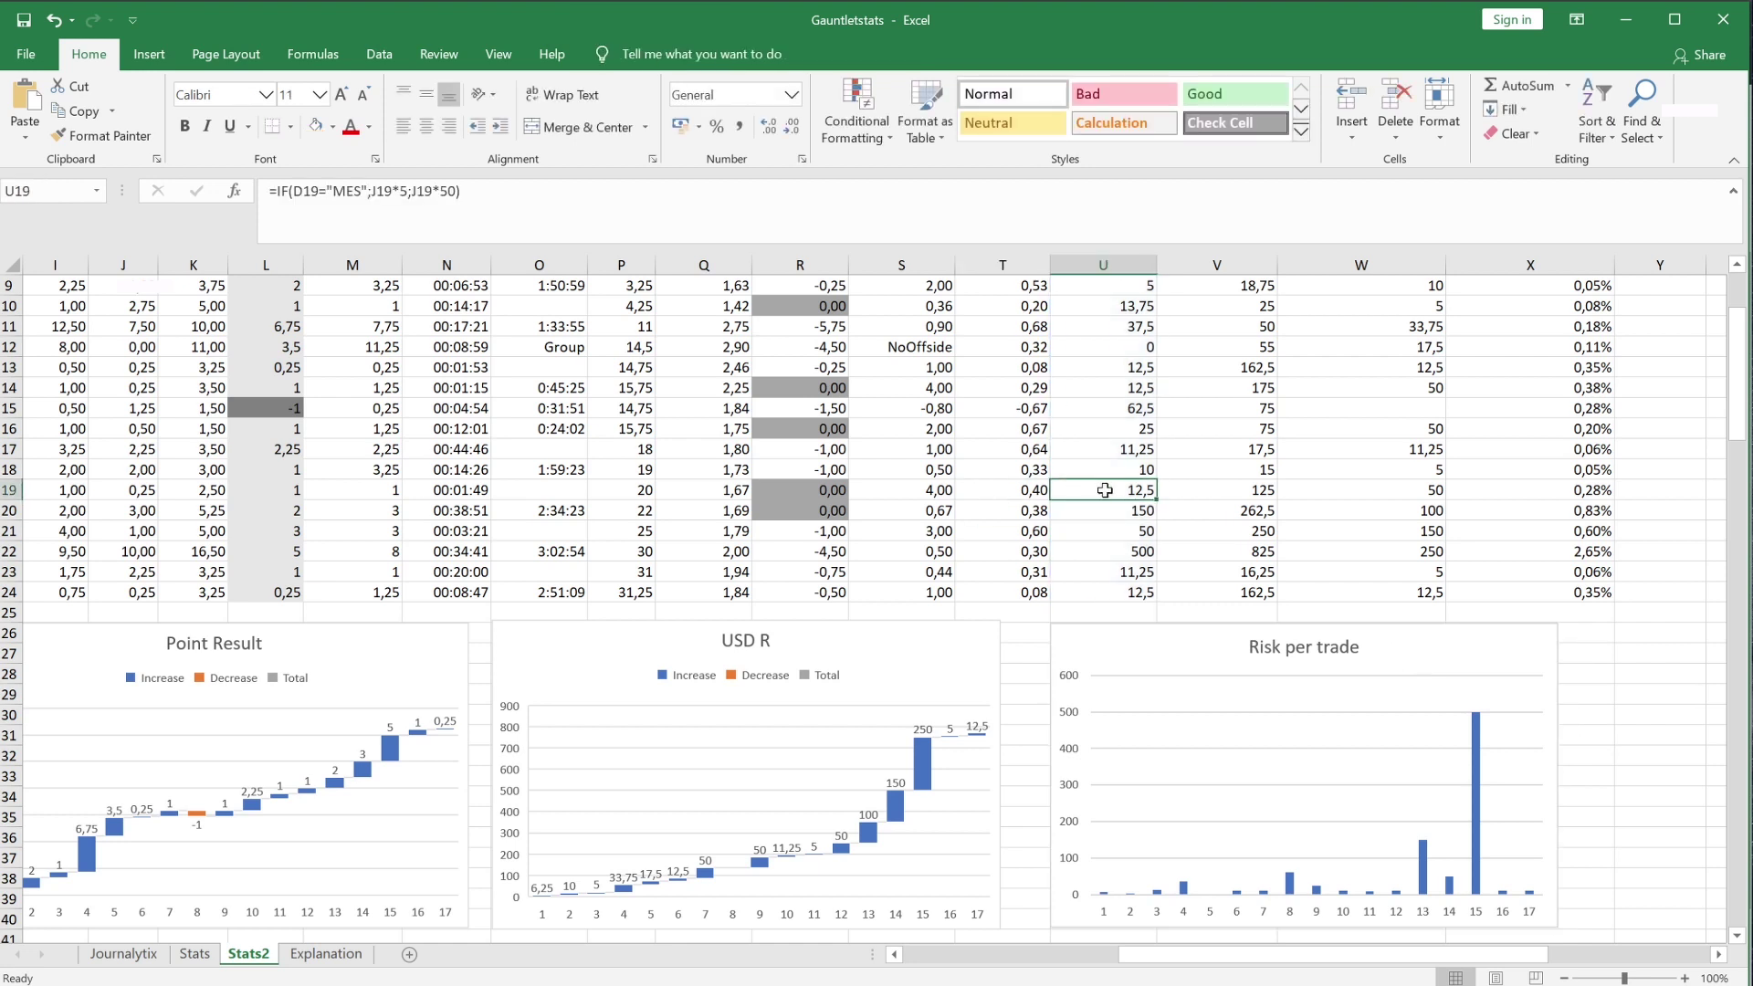
# - Nudge the Point Result chart slightly up and the USD R chart slightly down beneath the trade table
pyautogui.moveTo(1219, 955); pyautogui.dragTo(1114, 955)
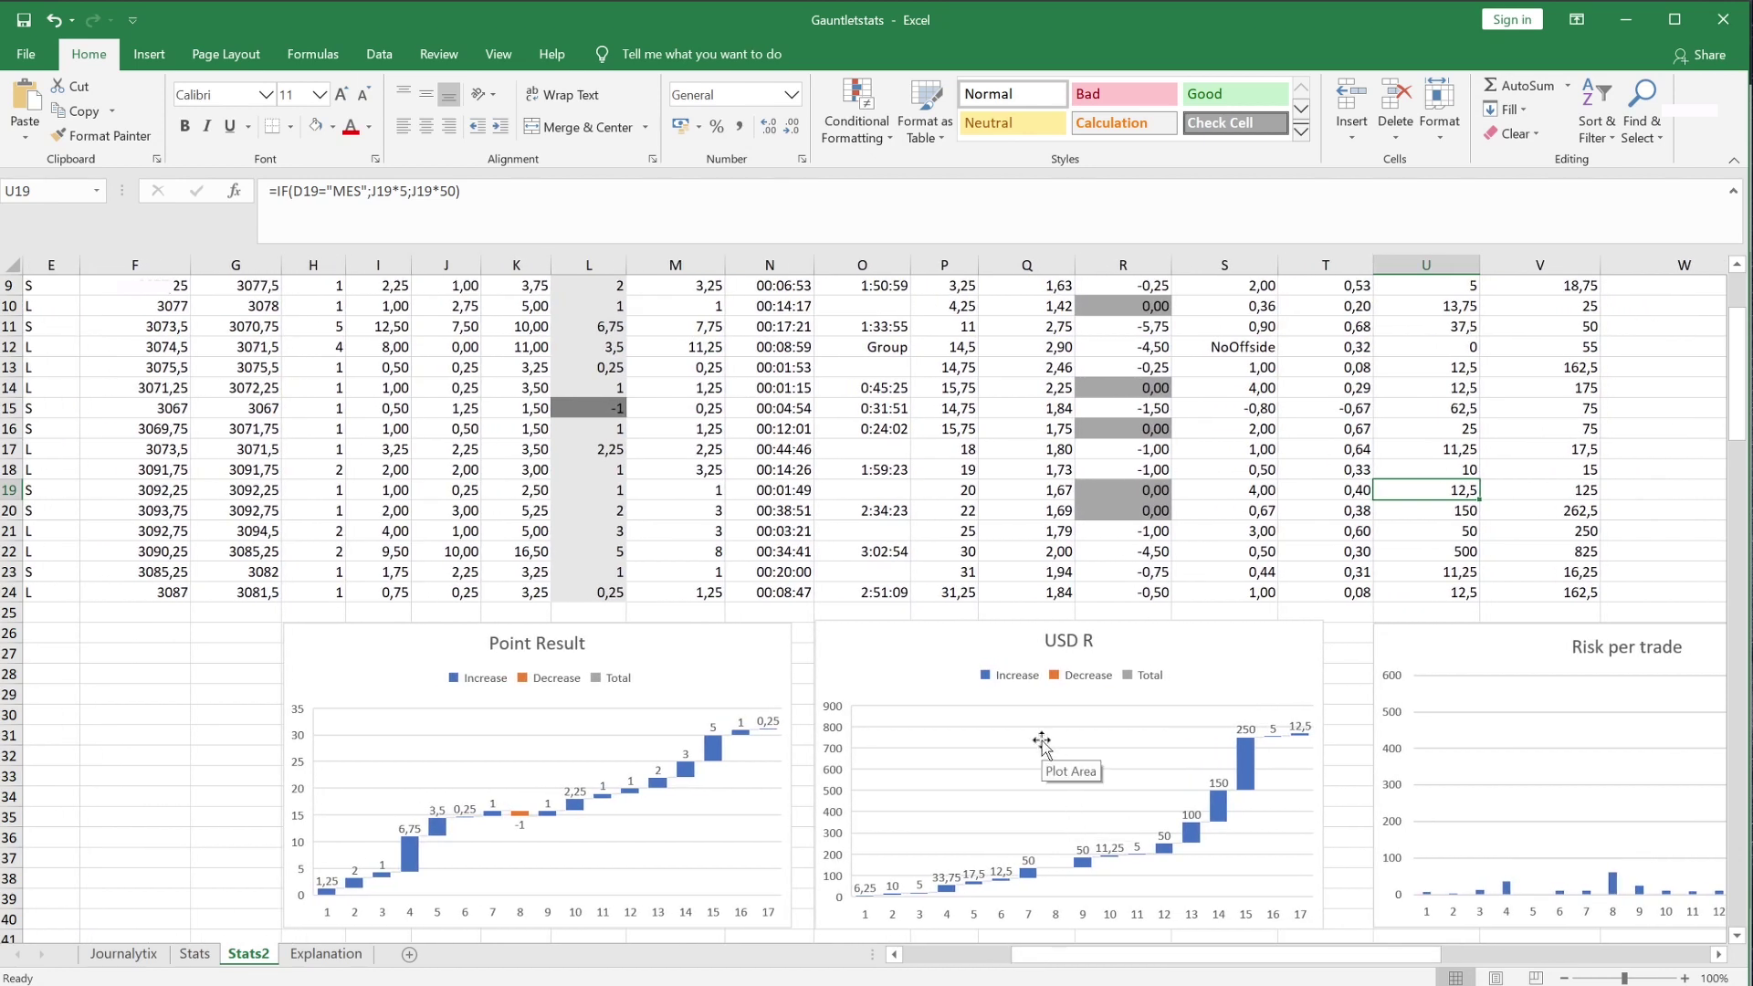
pyautogui.click(911, 674)
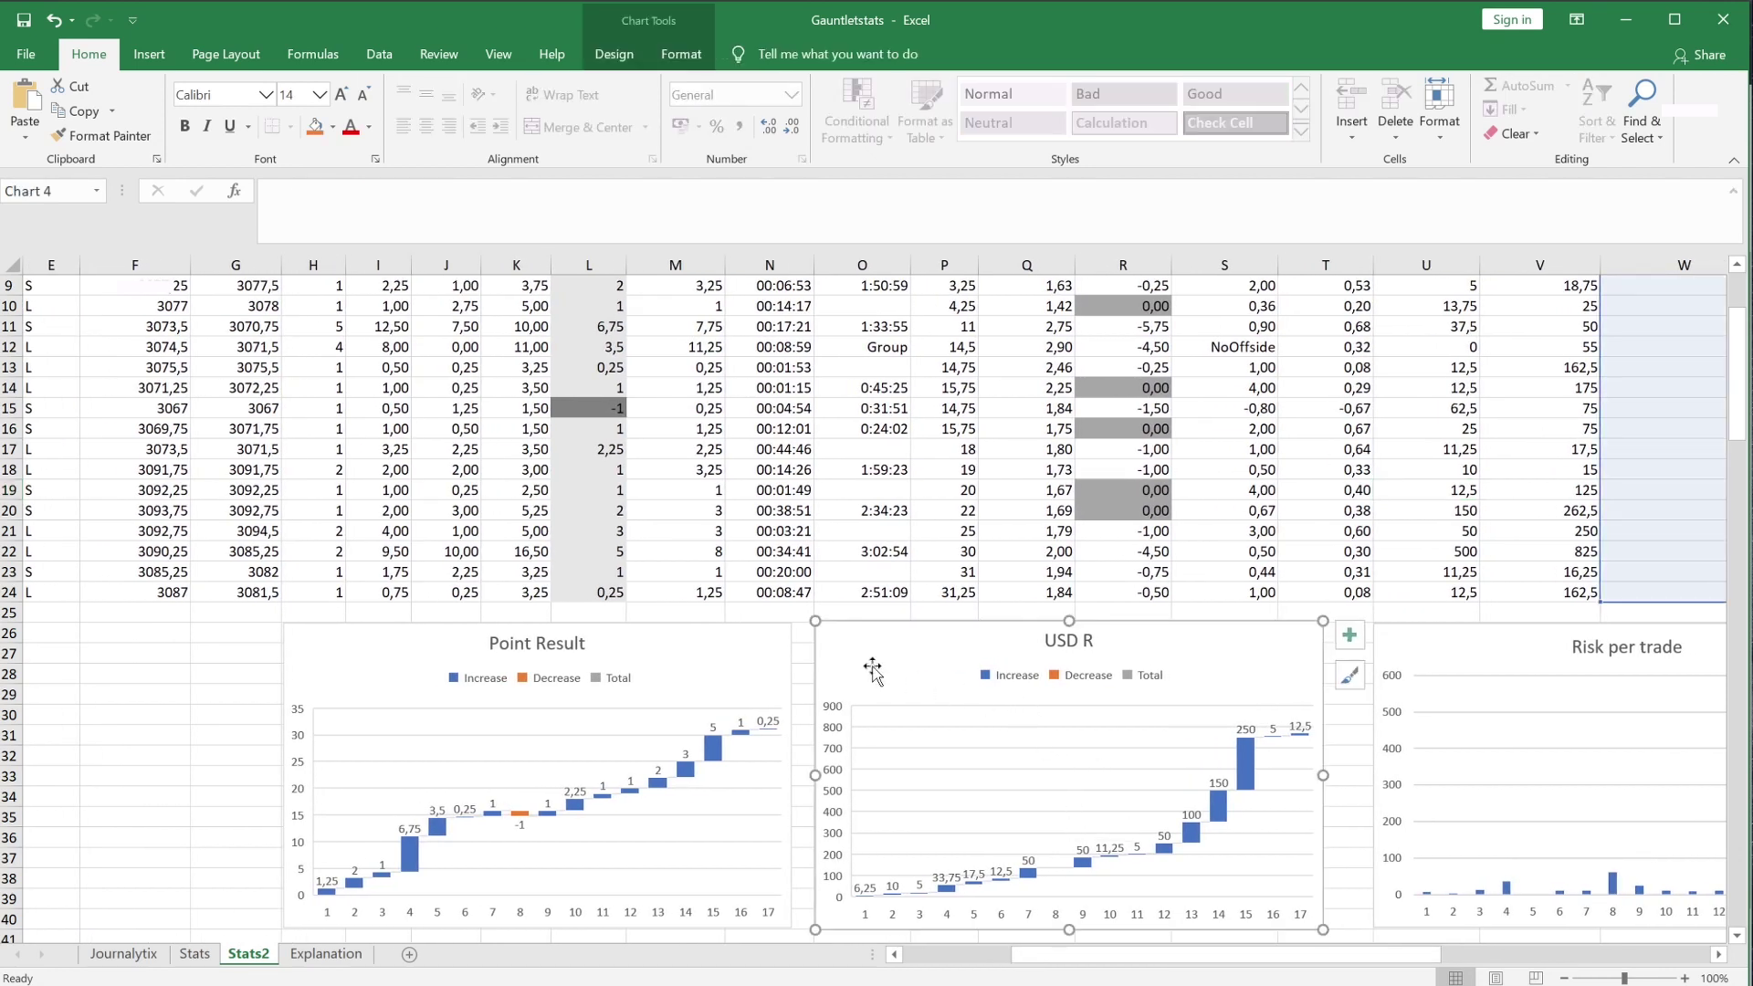
pyautogui.click(683, 635)
pyautogui.click(940, 630)
pyautogui.click(748, 650)
pyautogui.moveTo(737, 649); pyautogui.dragTo(736, 646)
pyautogui.click(907, 640)
pyautogui.moveTo(907, 640); pyautogui.dragTo(909, 645)
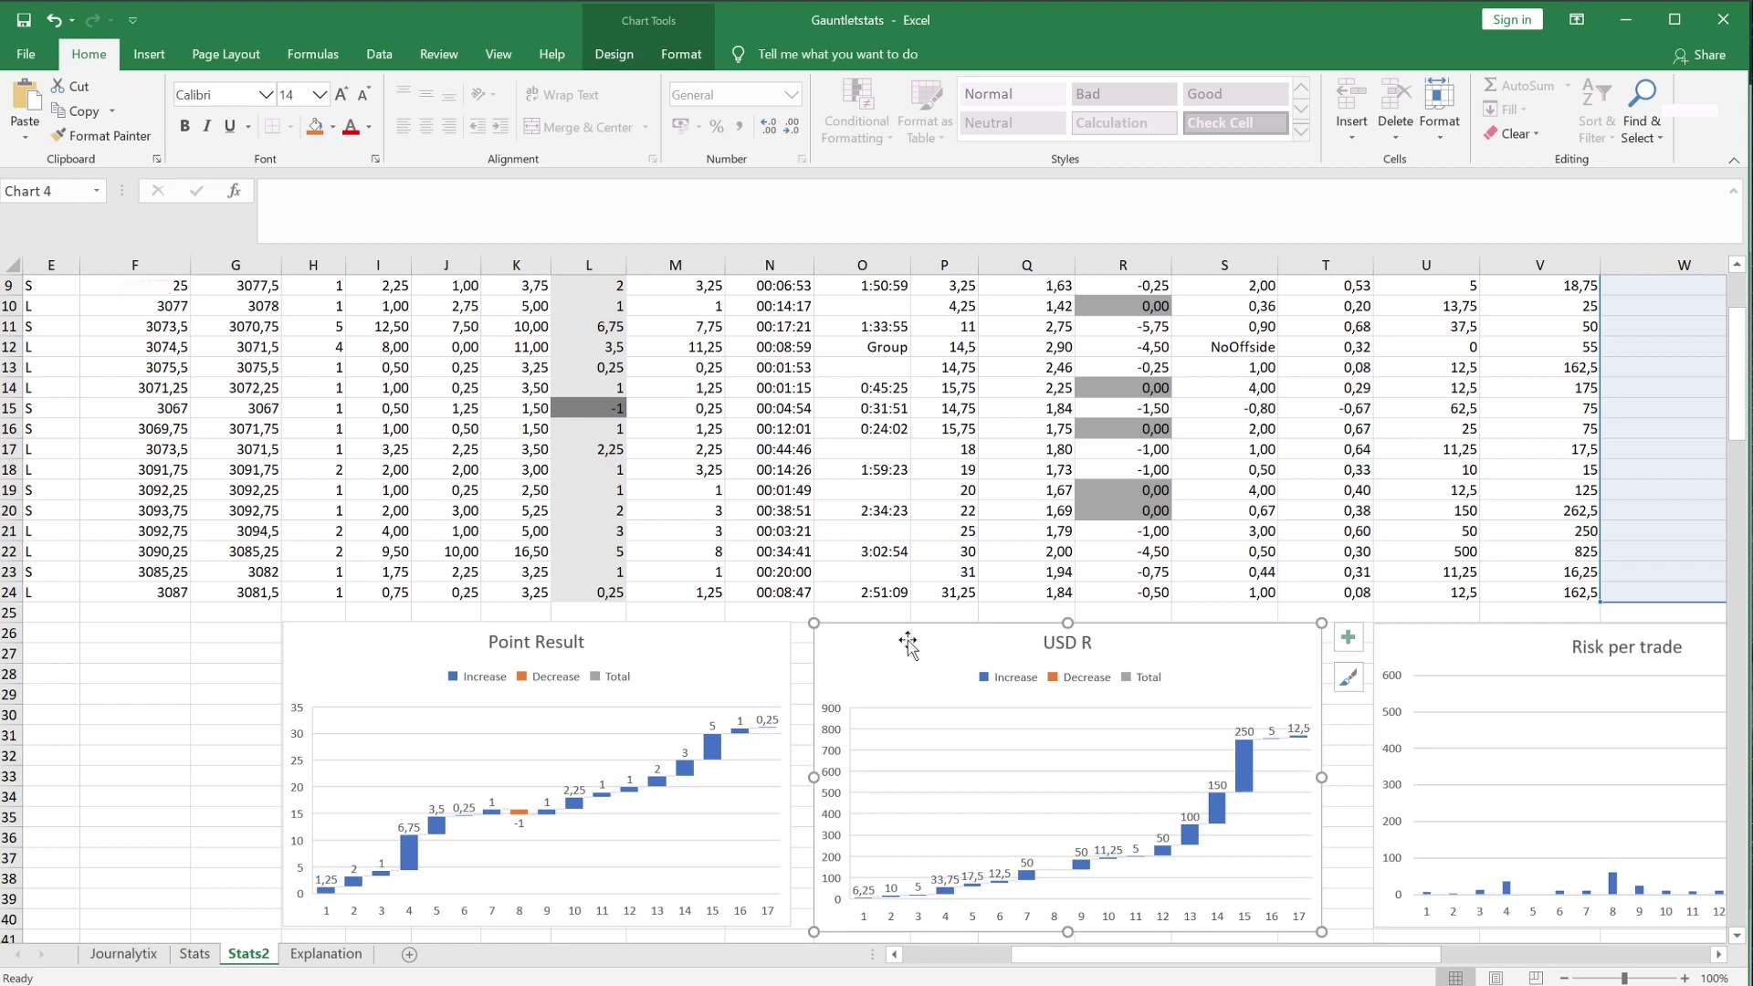
pyautogui.click(782, 639)
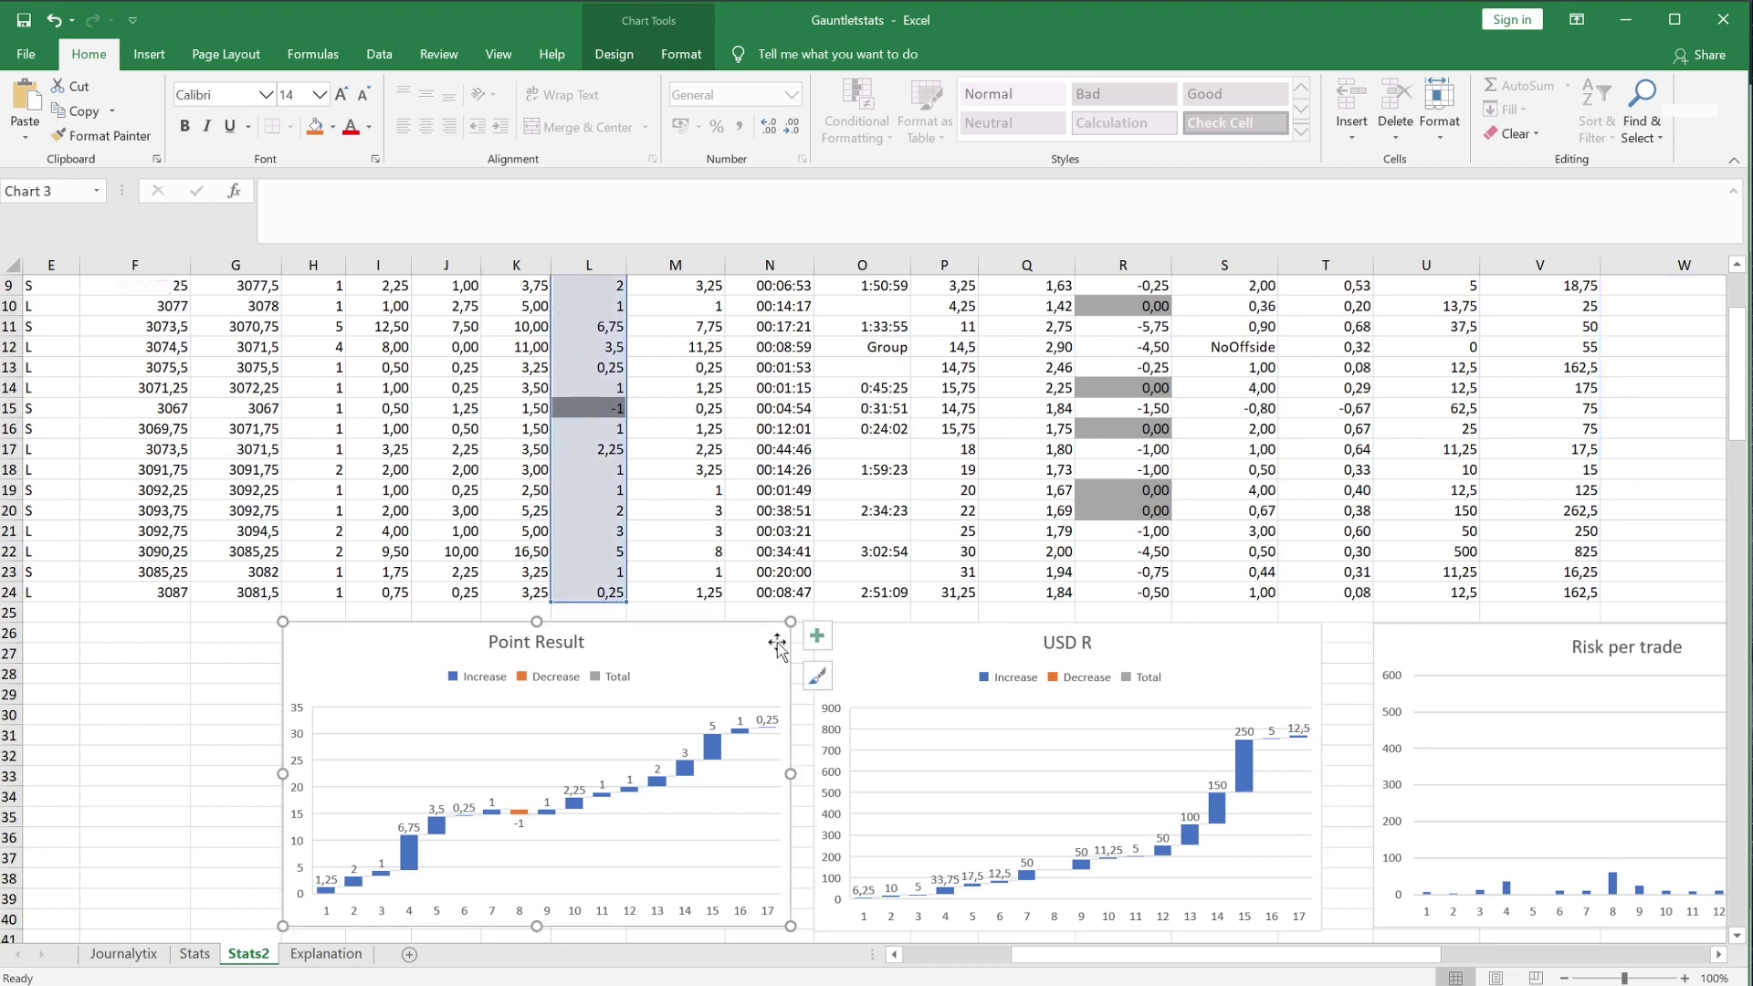
pyautogui.click(931, 653)
pyautogui.click(1430, 654)
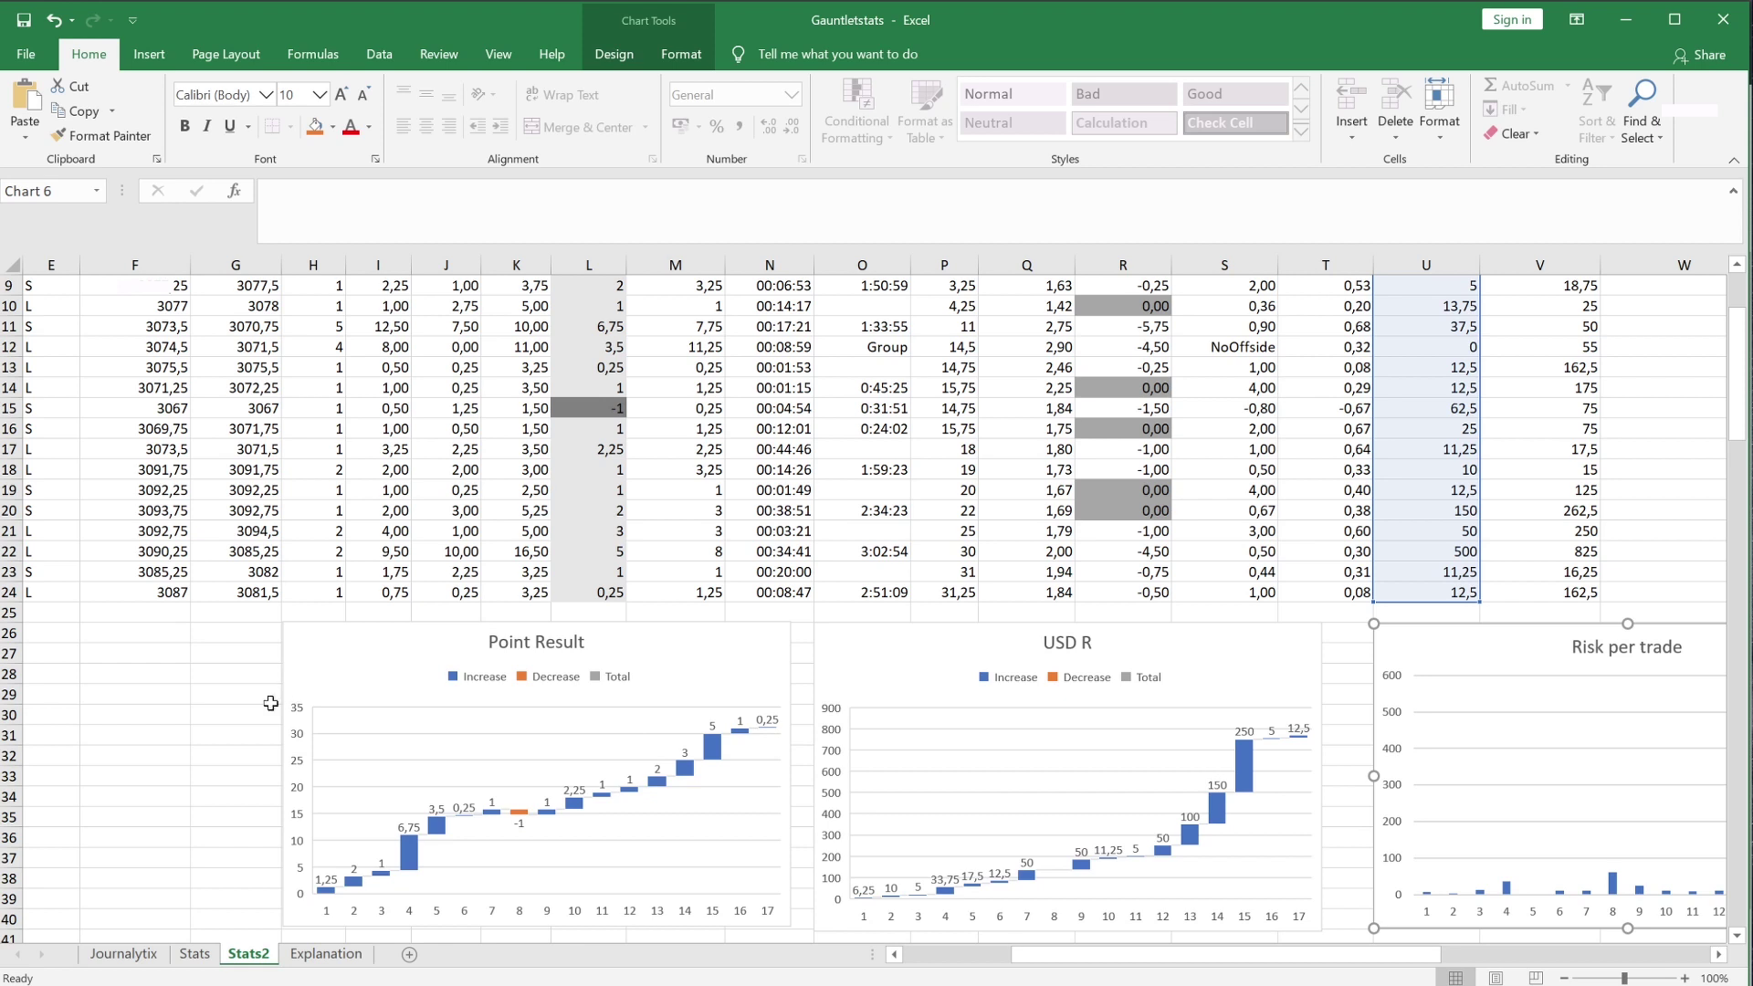
# - Review the expectancy, average gain and average cost figures above the trade table, starting from the first column
pyautogui.scroll(3, 243, 746)
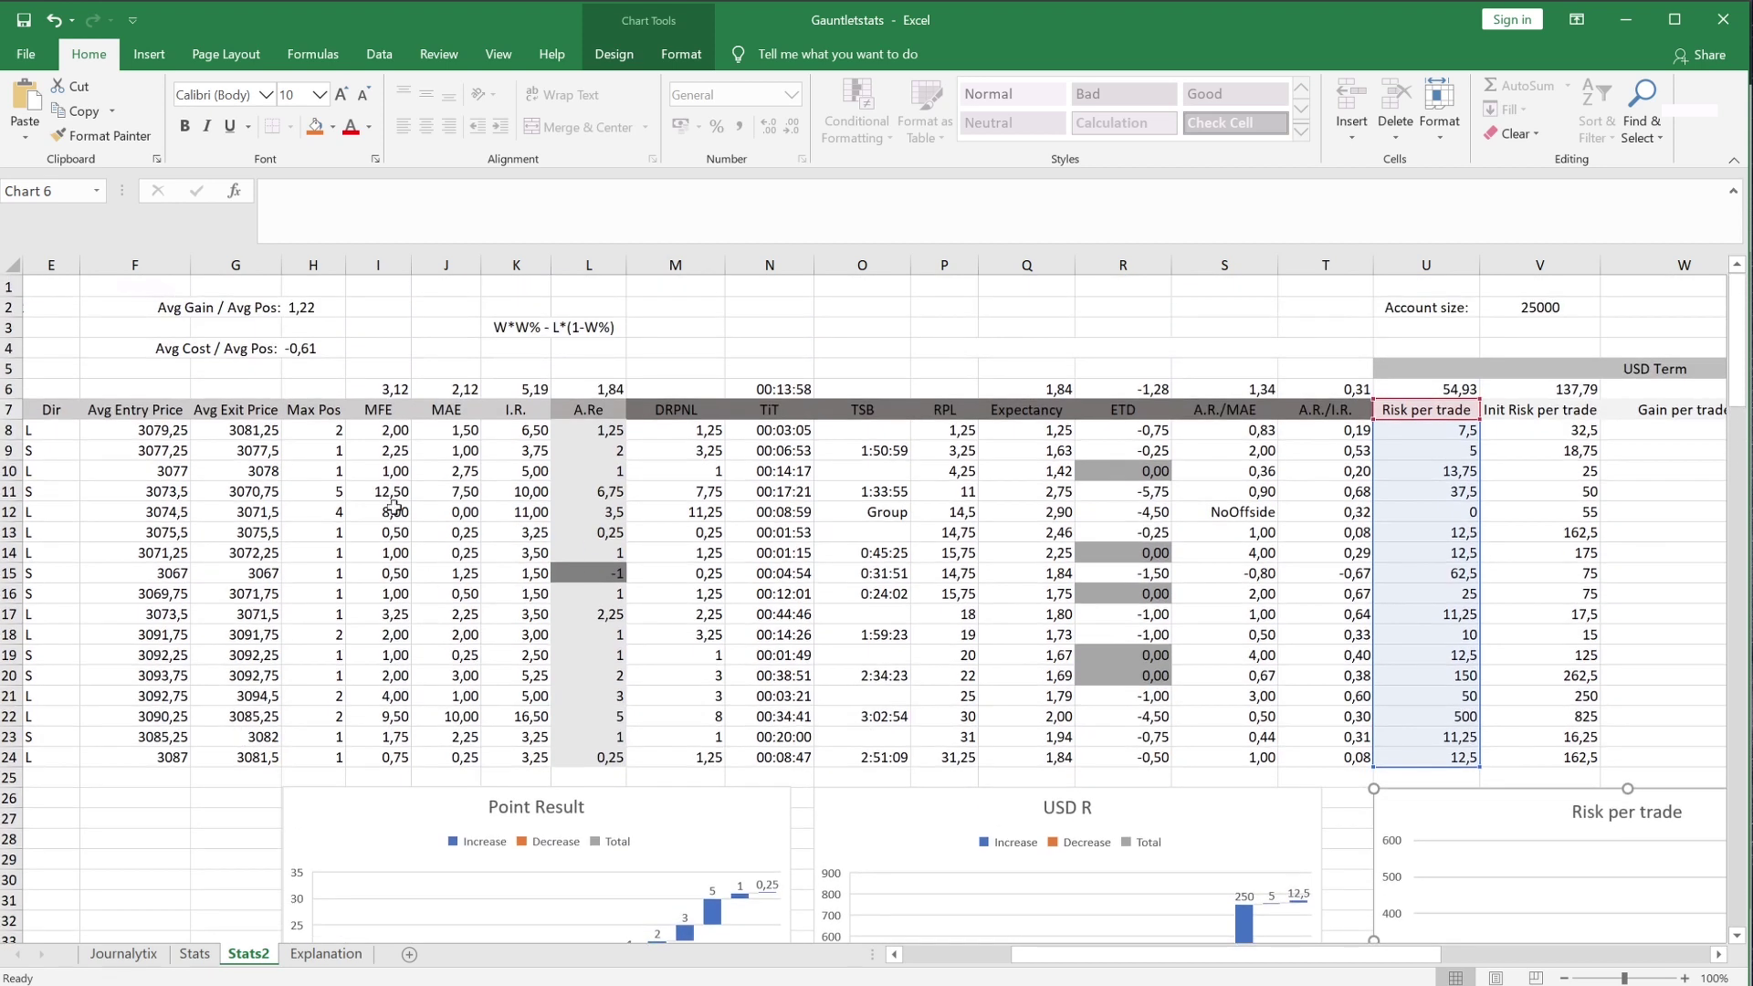
pyautogui.moveTo(1223, 955); pyautogui.dragTo(1117, 954)
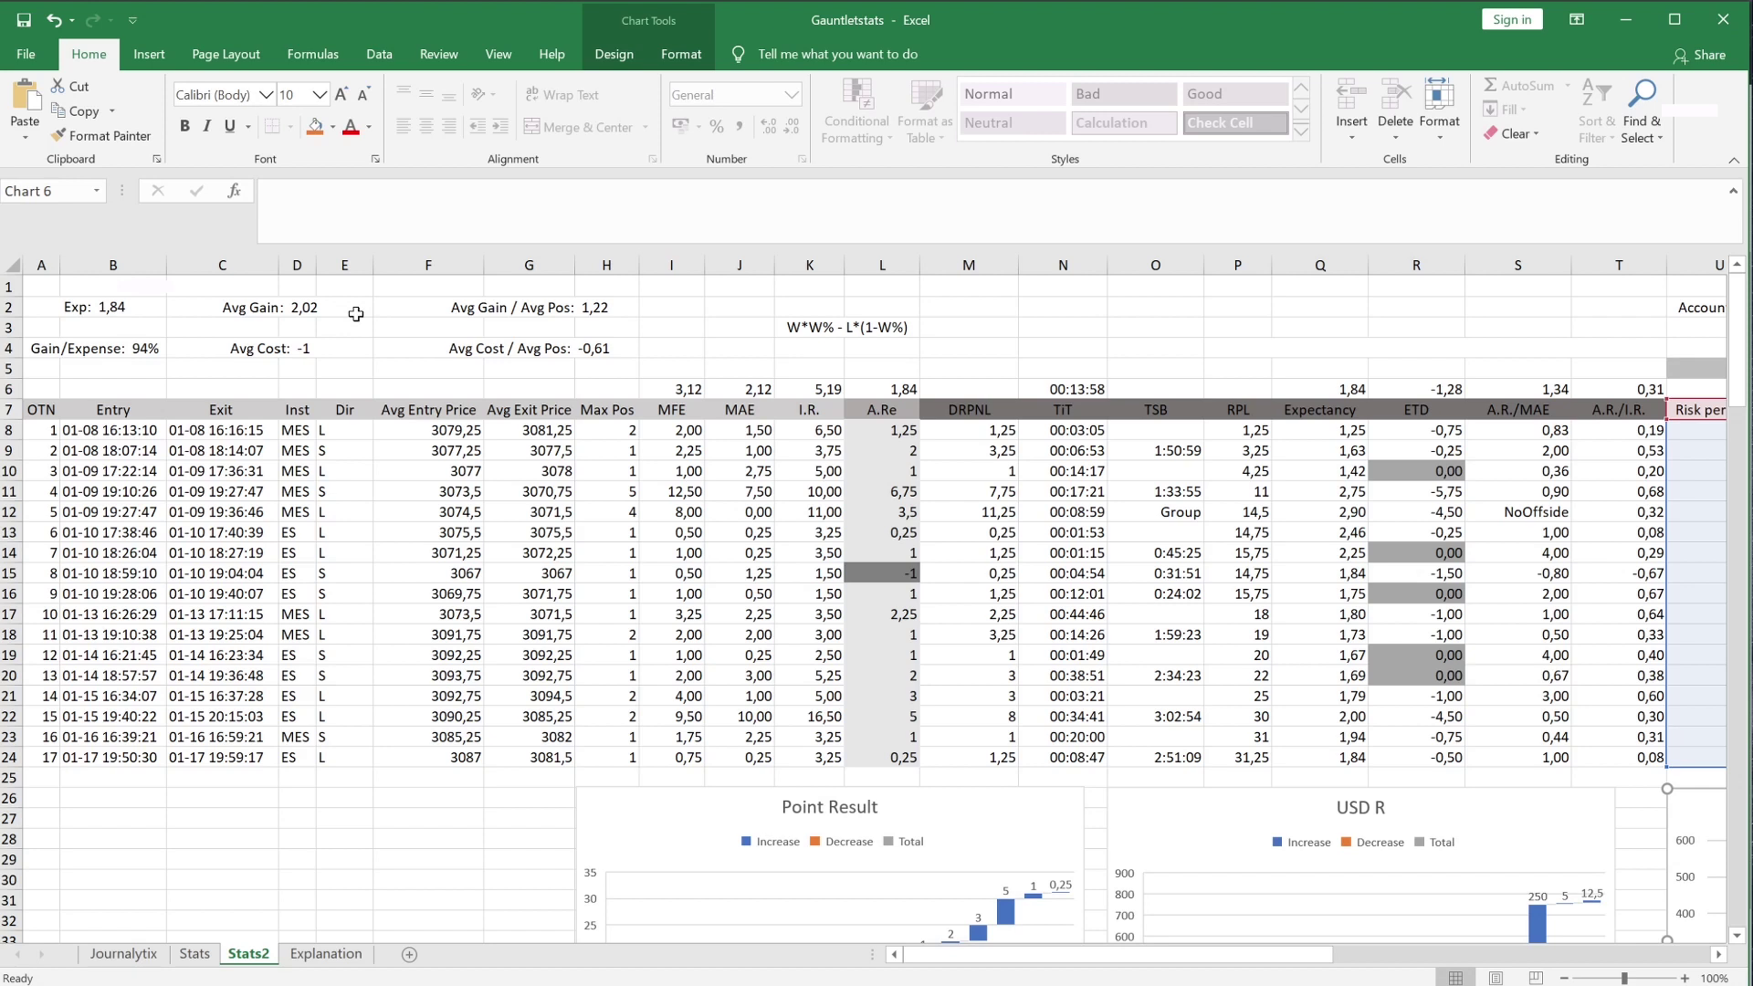
pyautogui.click(215, 712)
pyautogui.click(413, 835)
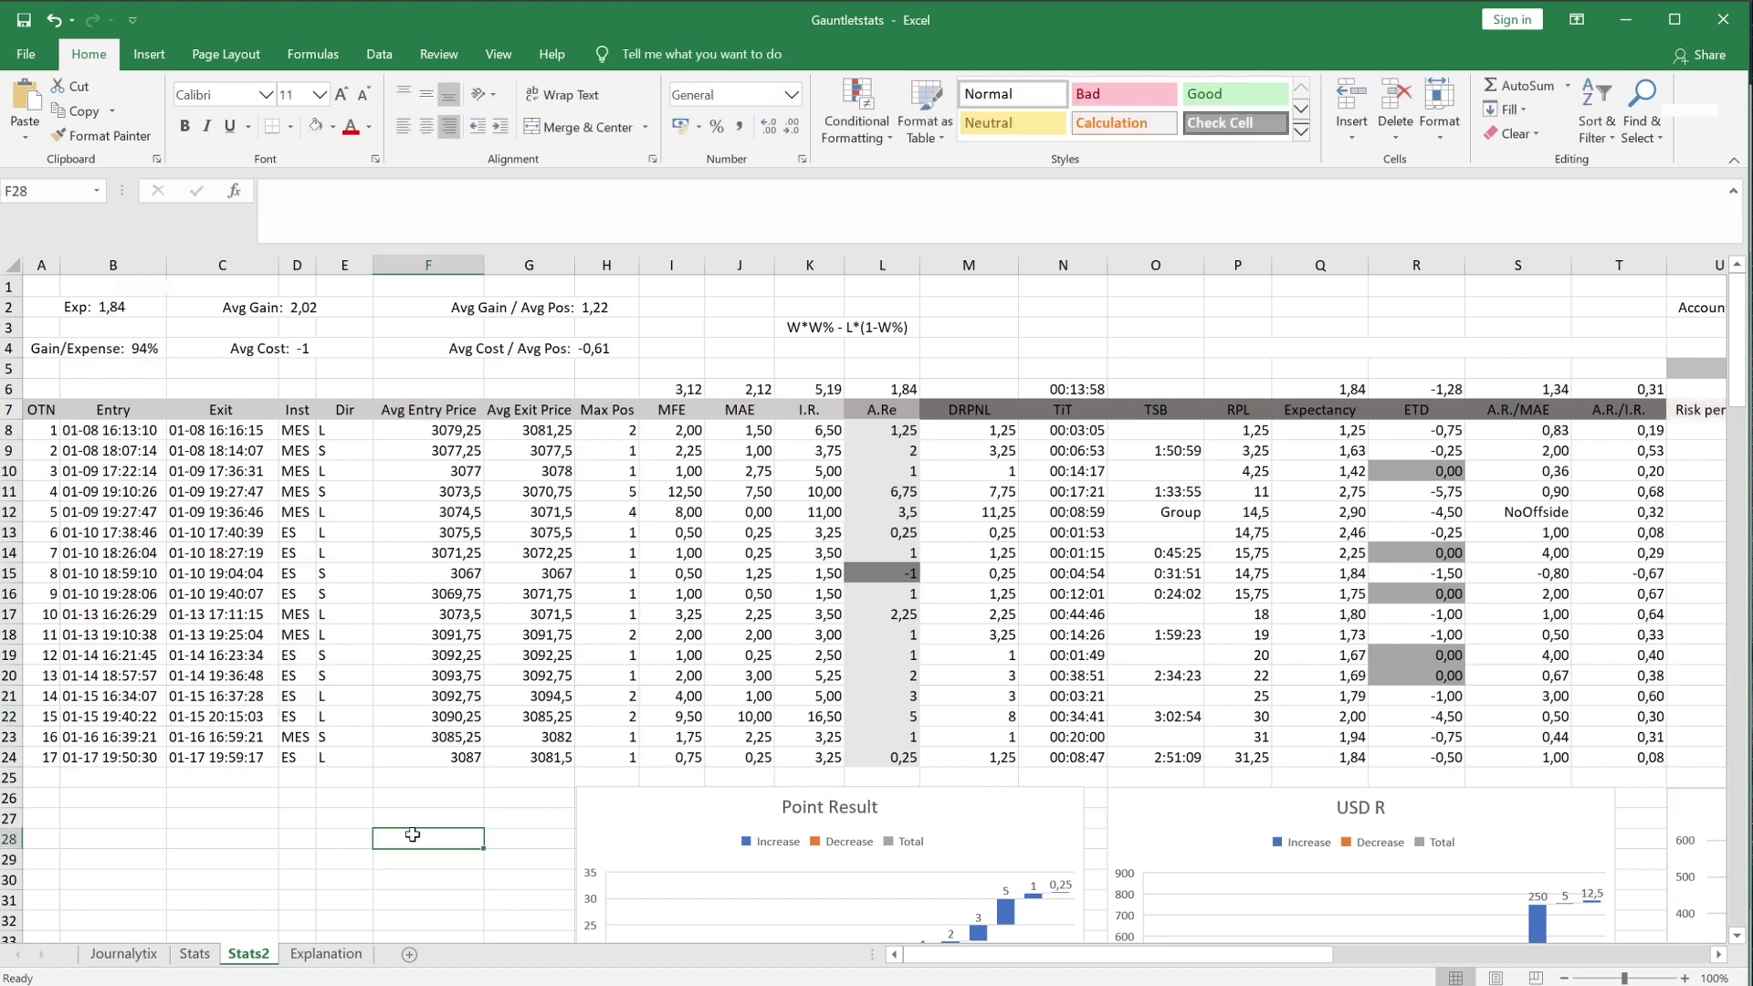
pyautogui.click(347, 800)
pyautogui.click(427, 791)
pyautogui.click(353, 791)
pyautogui.click(288, 791)
pyautogui.click(206, 795)
pyautogui.click(104, 795)
pyautogui.click(50, 797)
pyautogui.click(108, 792)
pyautogui.click(218, 797)
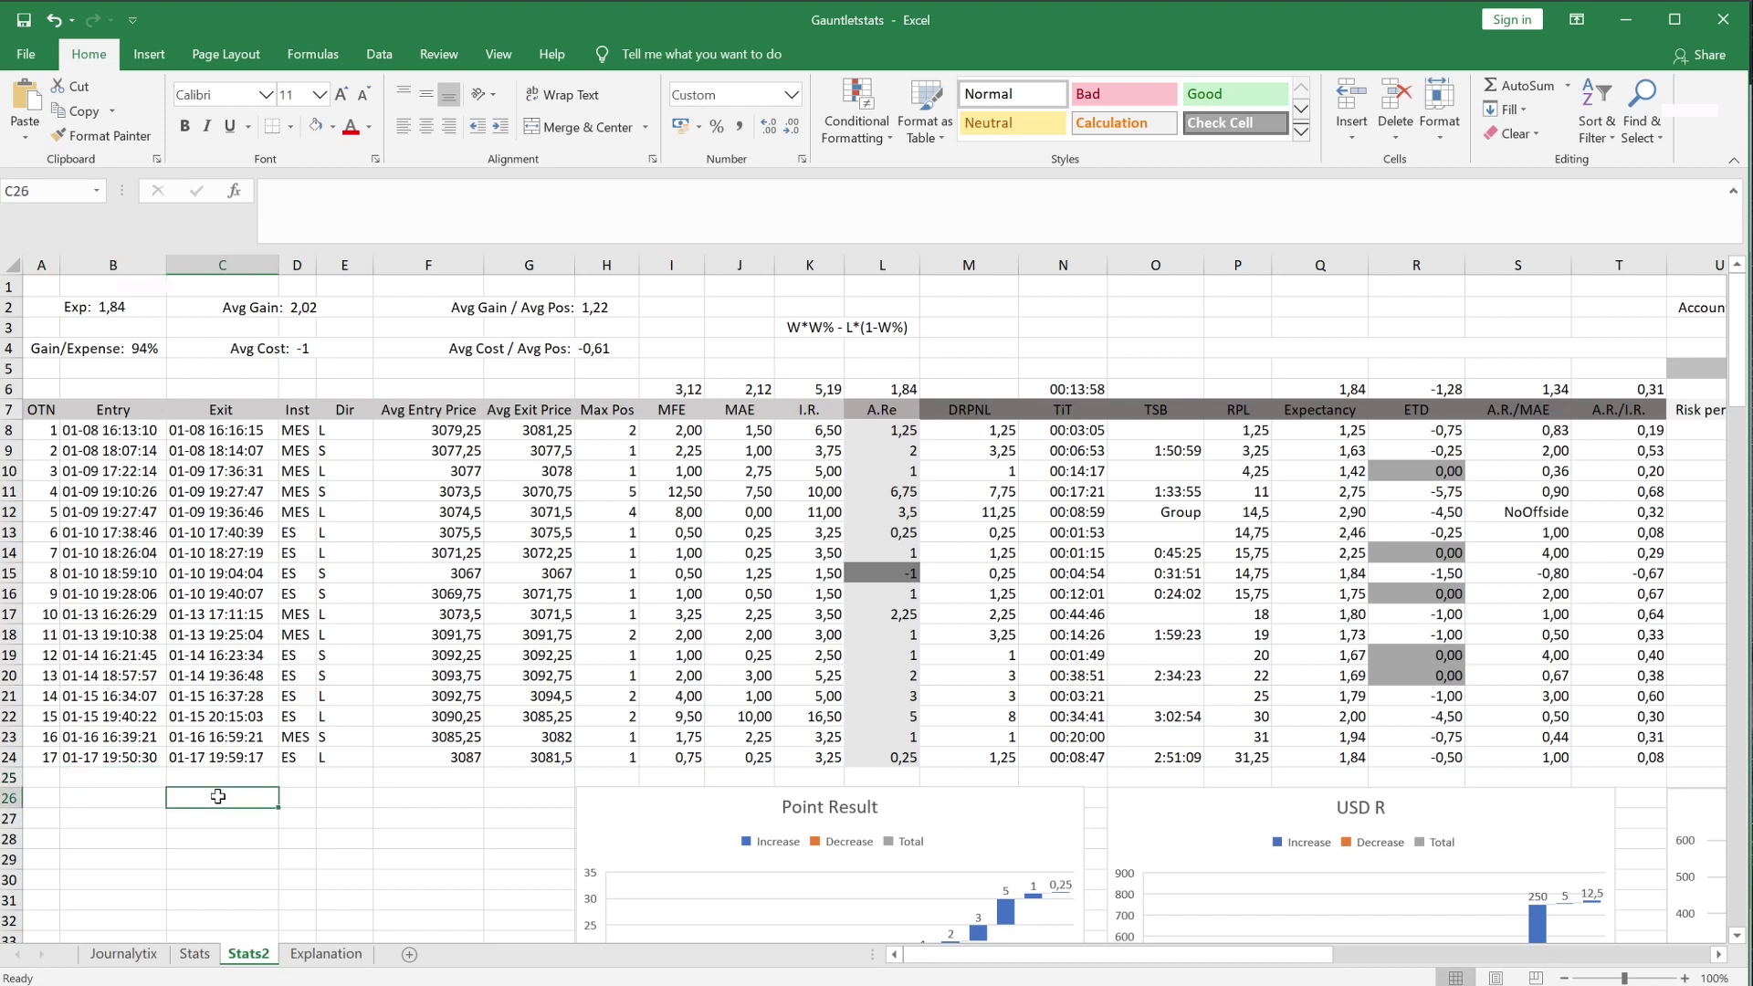
# - Look over the USD Term columns and the row of three charts beneath the trade table
pyautogui.moveTo(990, 965); pyautogui.dragTo(1181, 959)
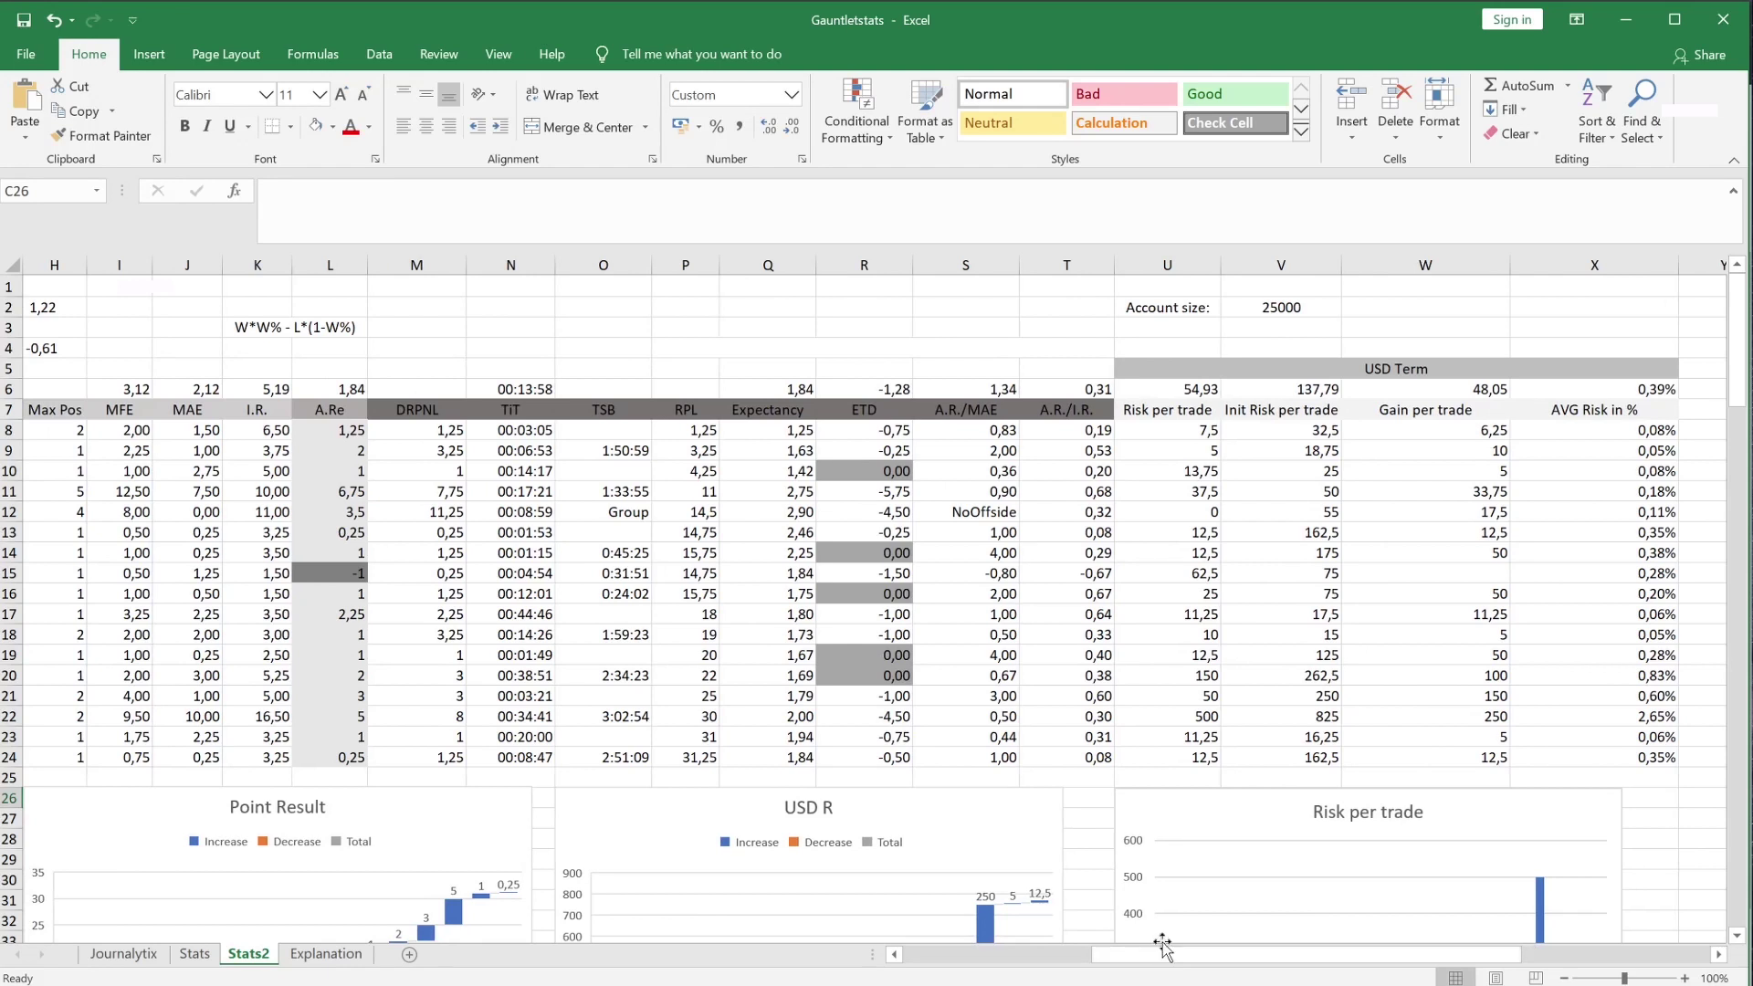
pyautogui.scroll(-2, 776, 782)
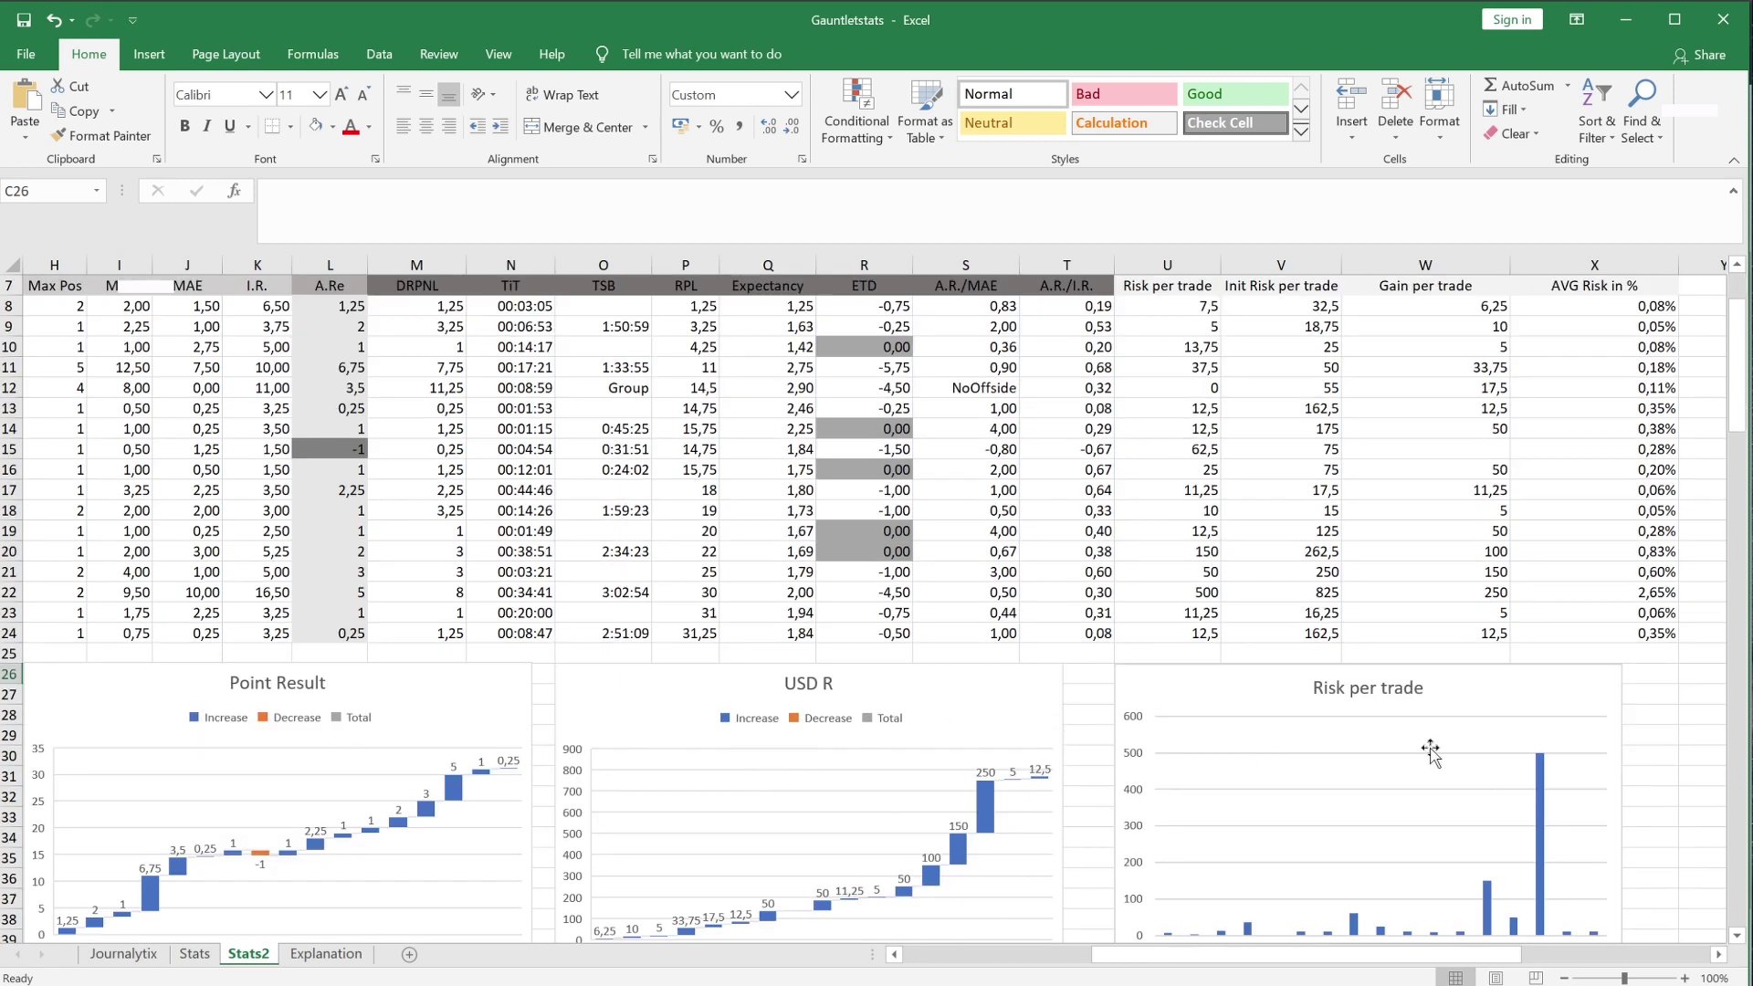
pyautogui.scroll(-2, 1429, 758)
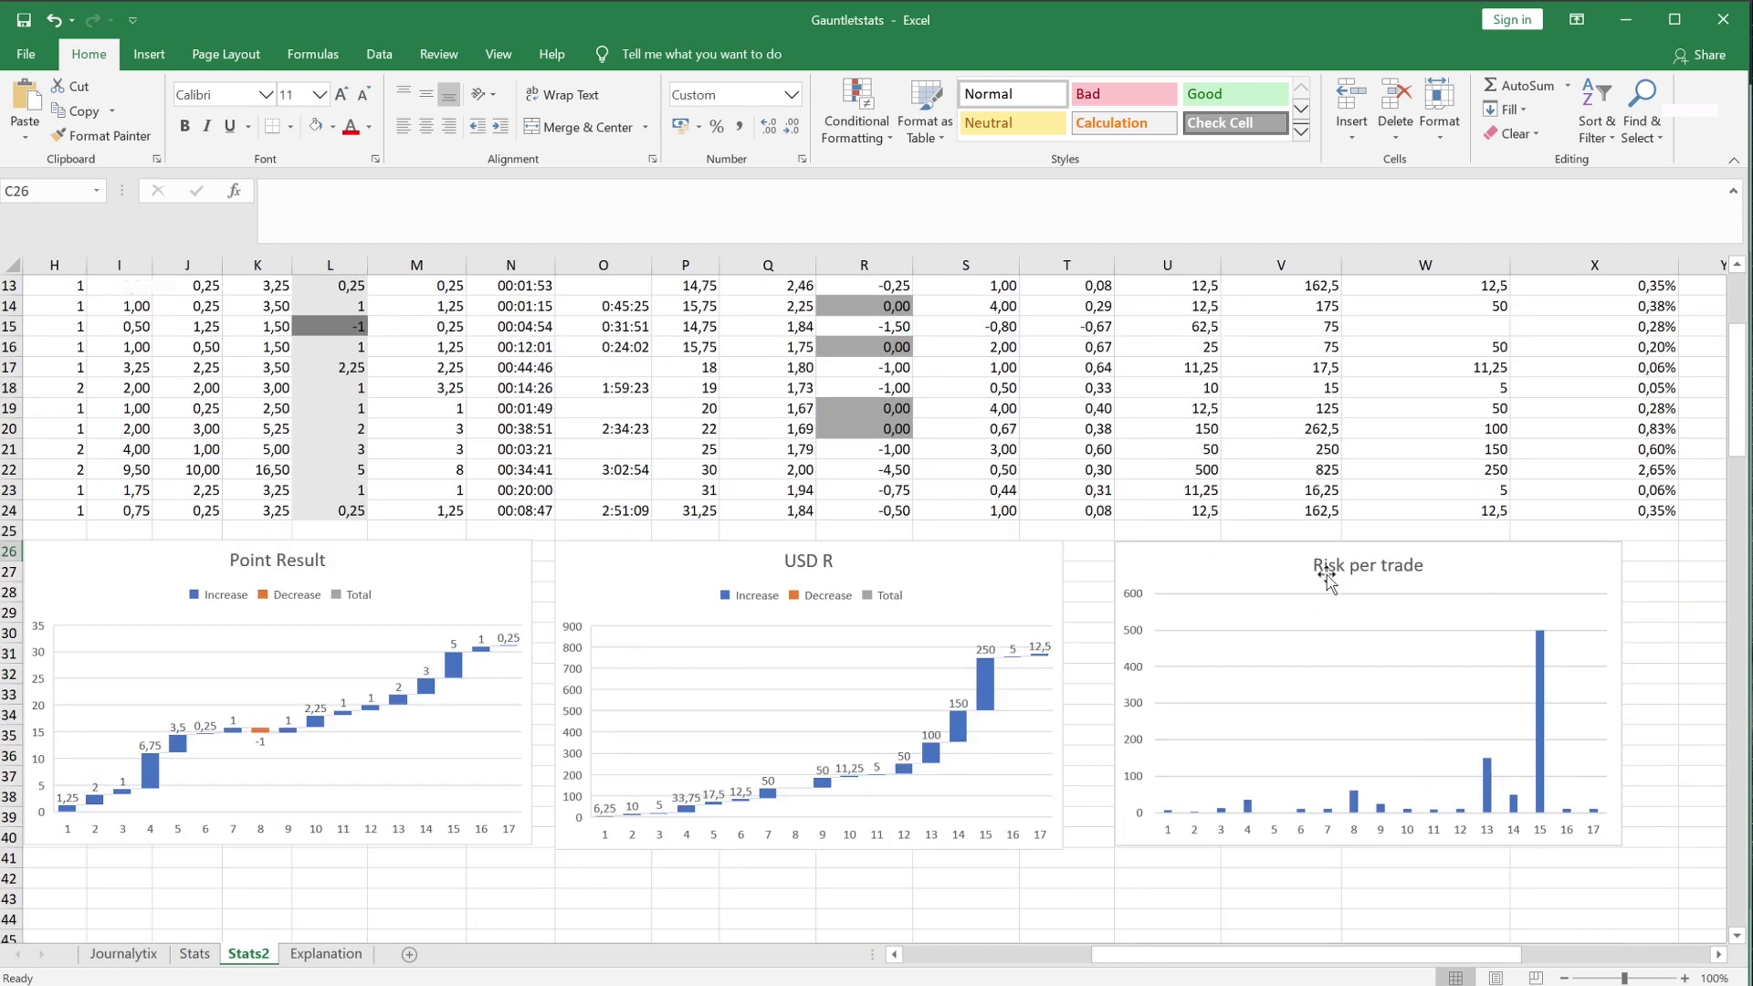
pyautogui.moveTo(1140, 960); pyautogui.dragTo(959, 954)
# - Open the Stats sheet and inspect the 1ATR formula for trade 2 in cell K5
pyautogui.click(194, 953)
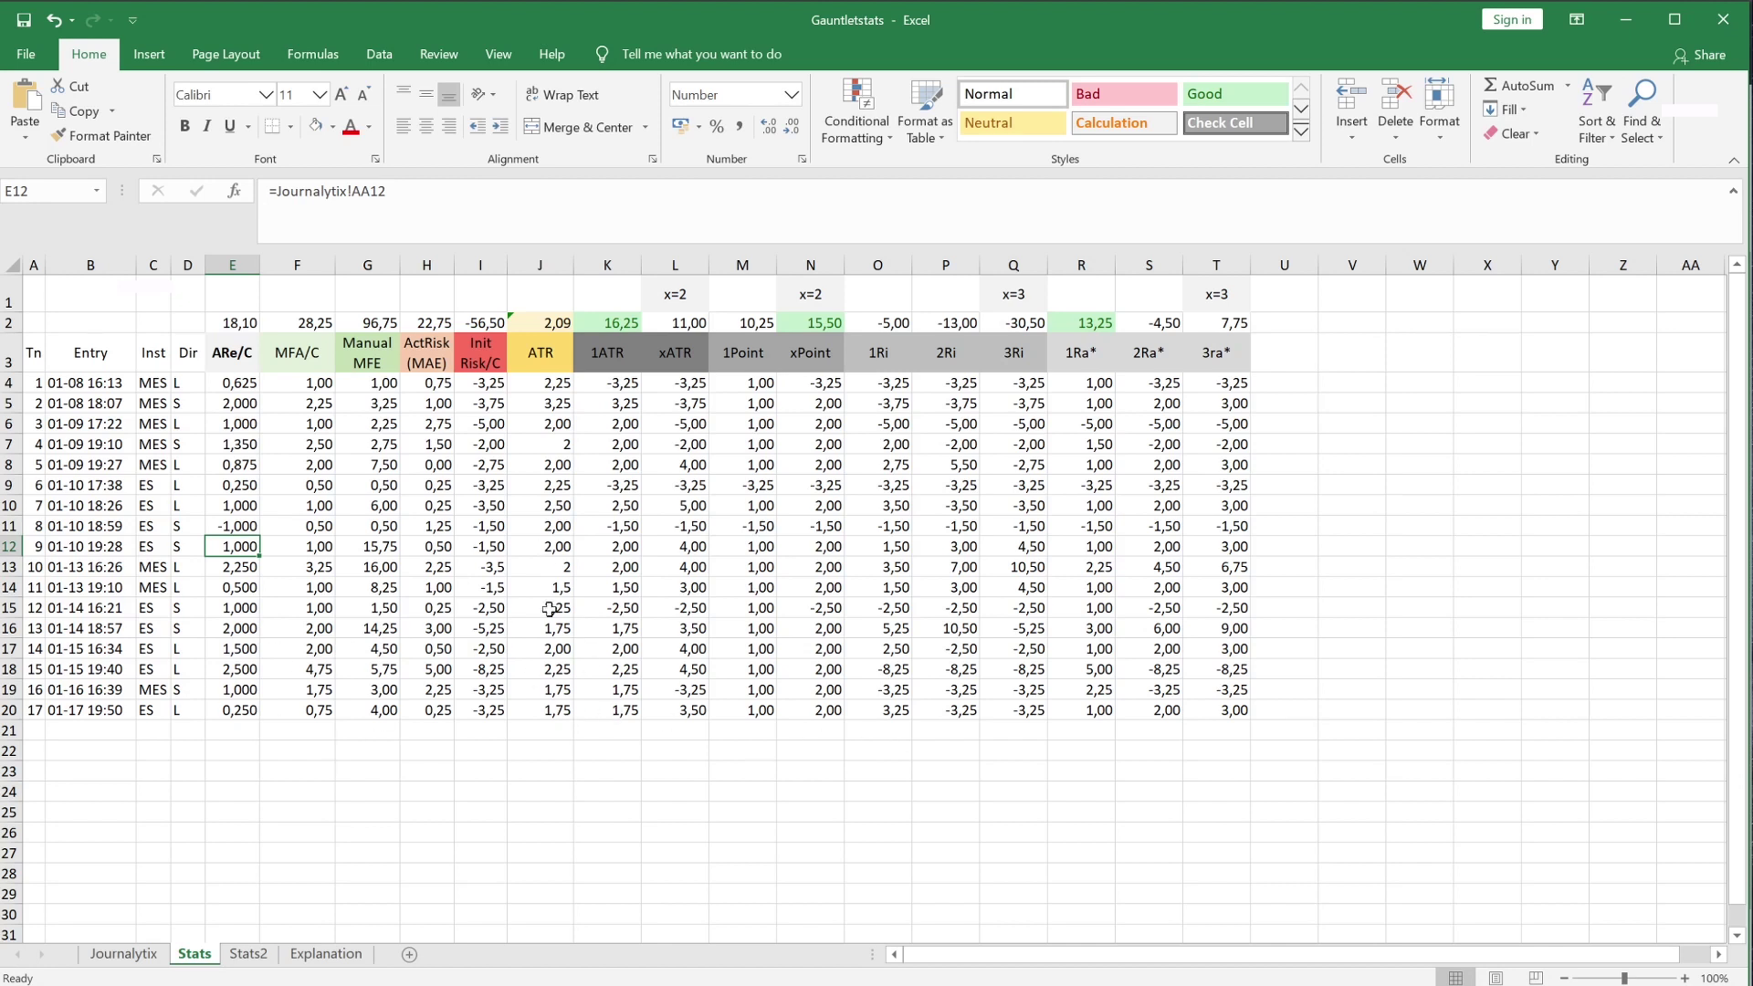
pyautogui.click(646, 403)
pyautogui.click(599, 404)
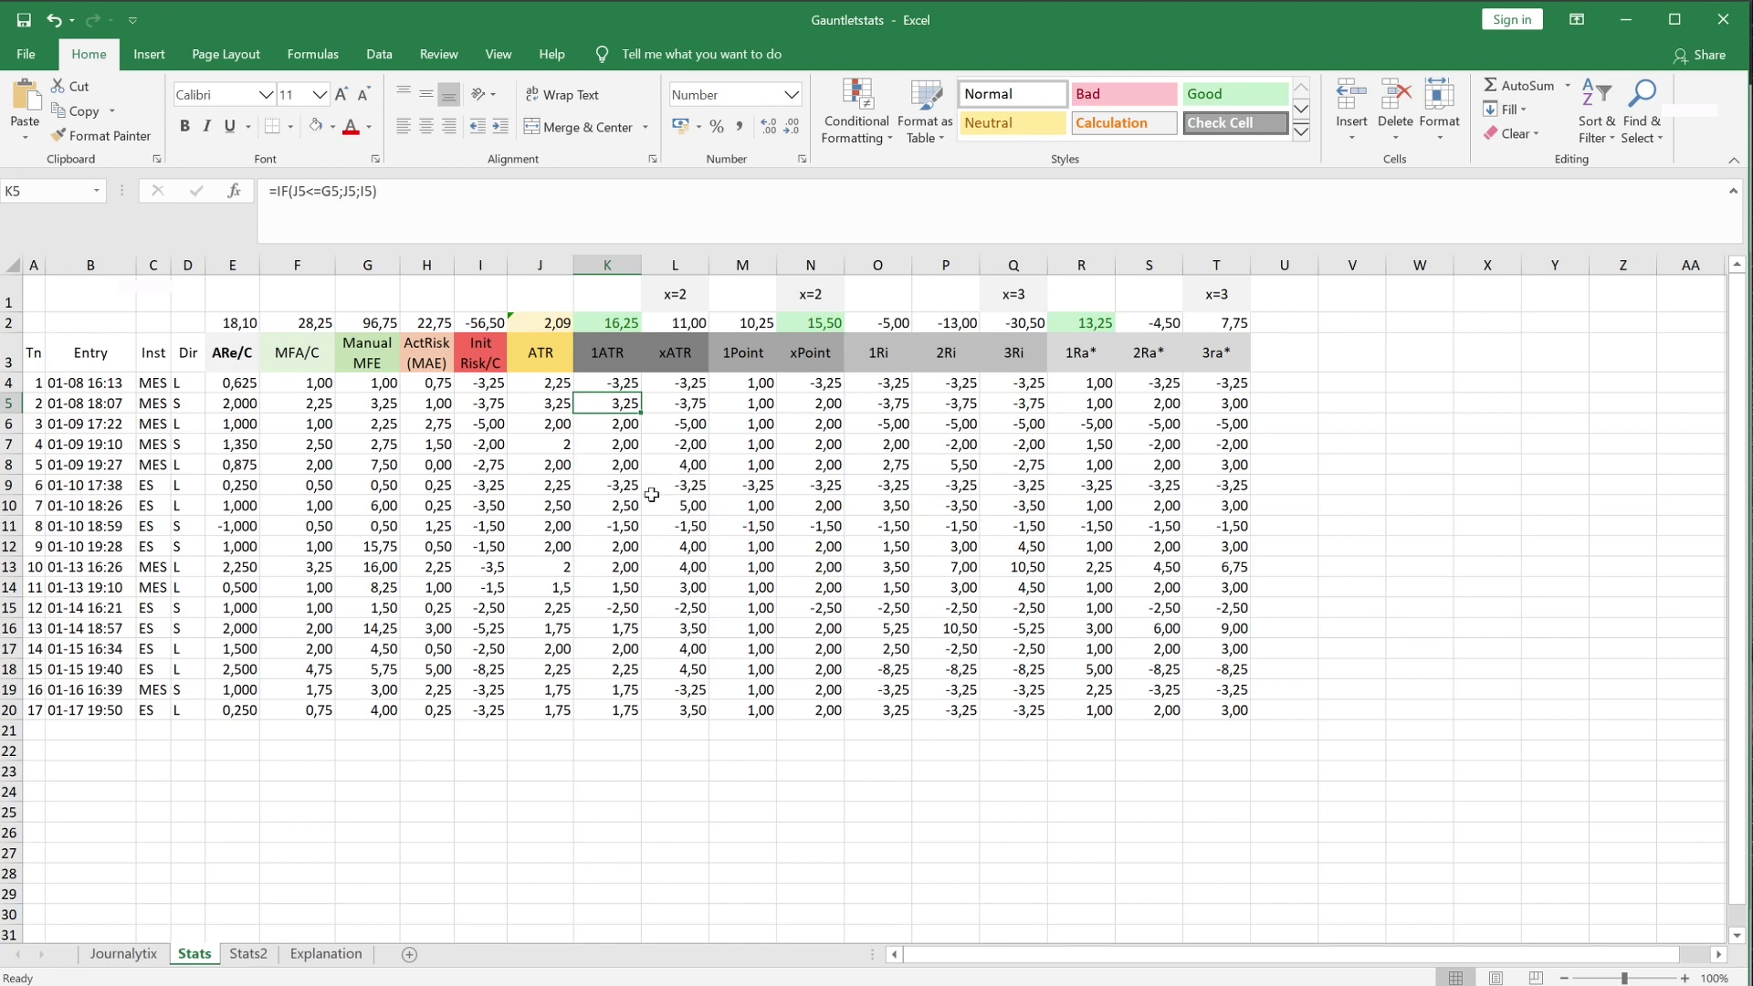
# - Return to the Stats2 sheet and review the full trade table from the OTN column through AVG Risk in %
pyautogui.click(249, 955)
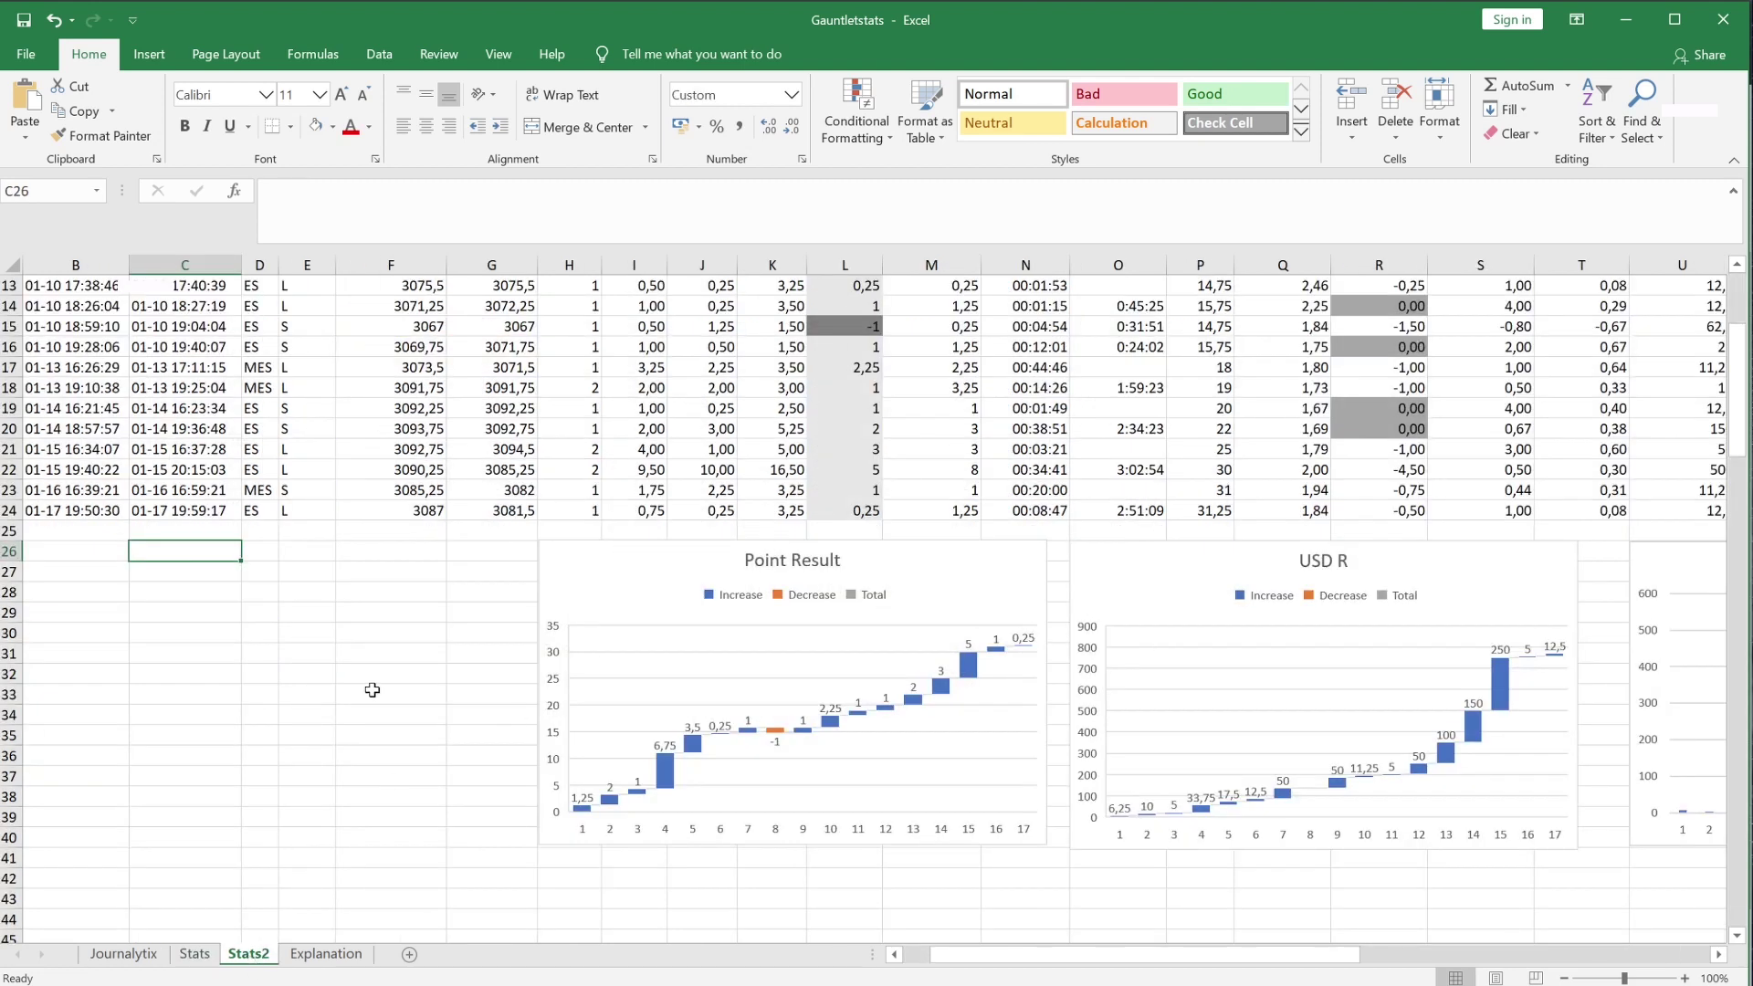
pyautogui.scroll(4, 373, 690)
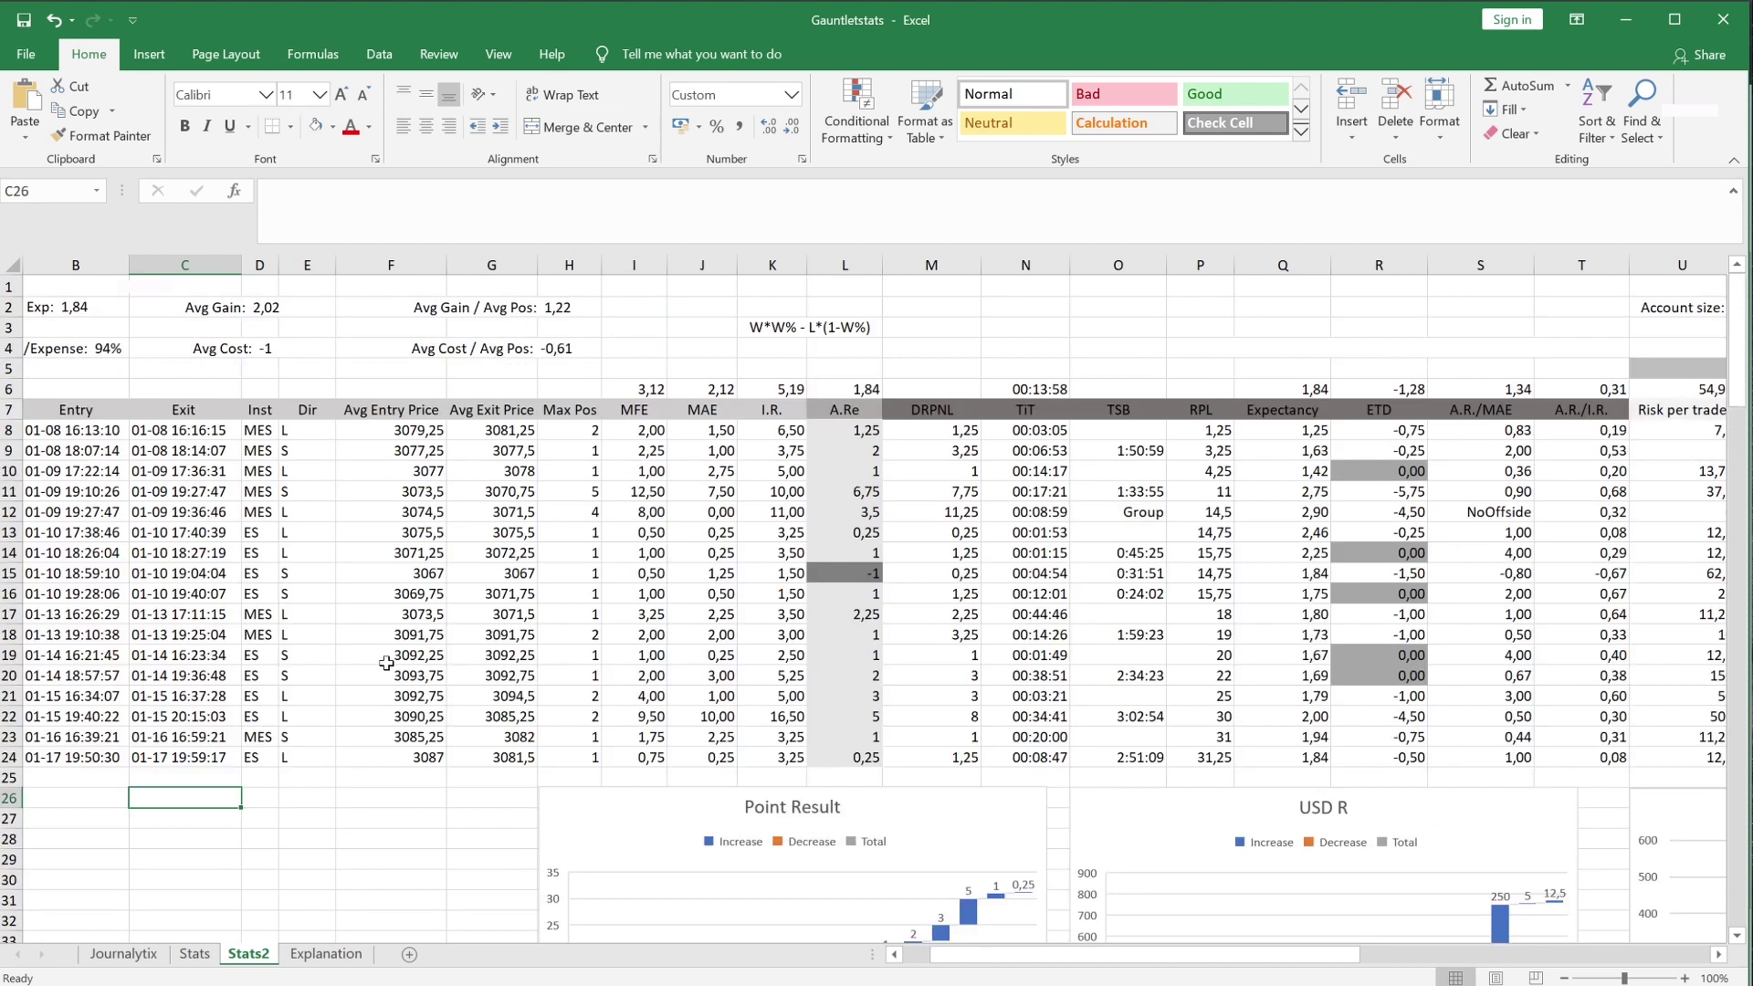
pyautogui.moveTo(1034, 964); pyautogui.dragTo(959, 956)
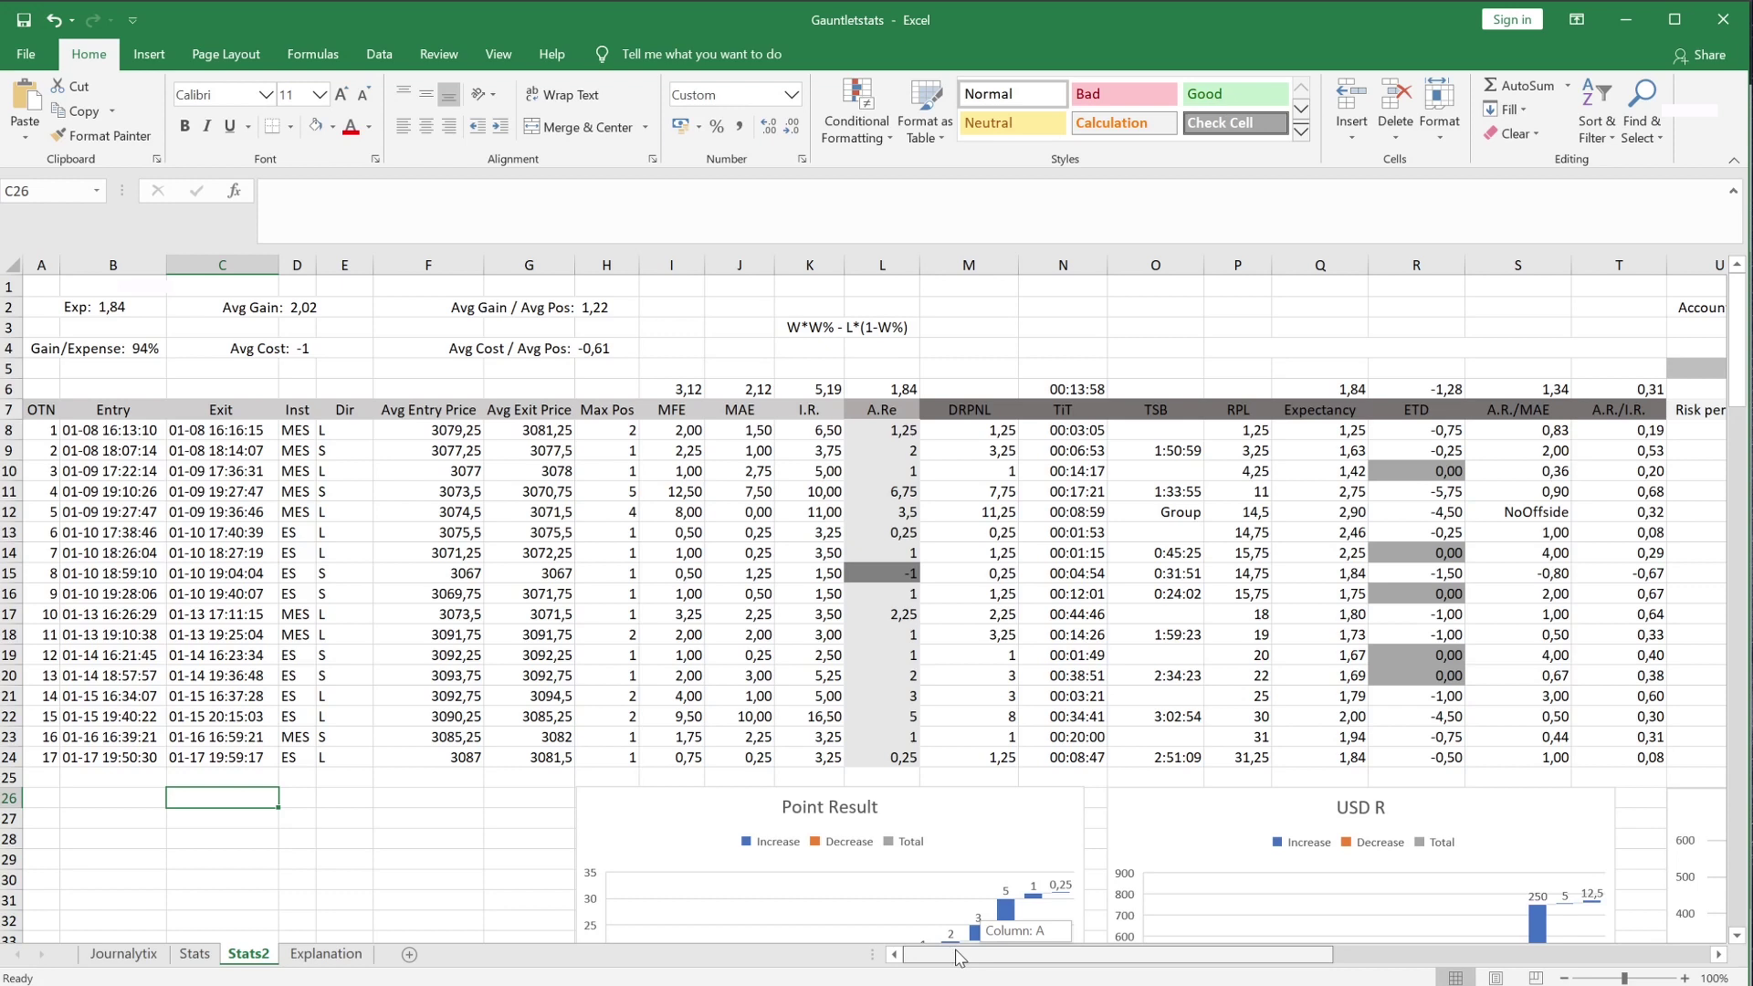
pyautogui.moveTo(959, 956); pyautogui.dragTo(1217, 947)
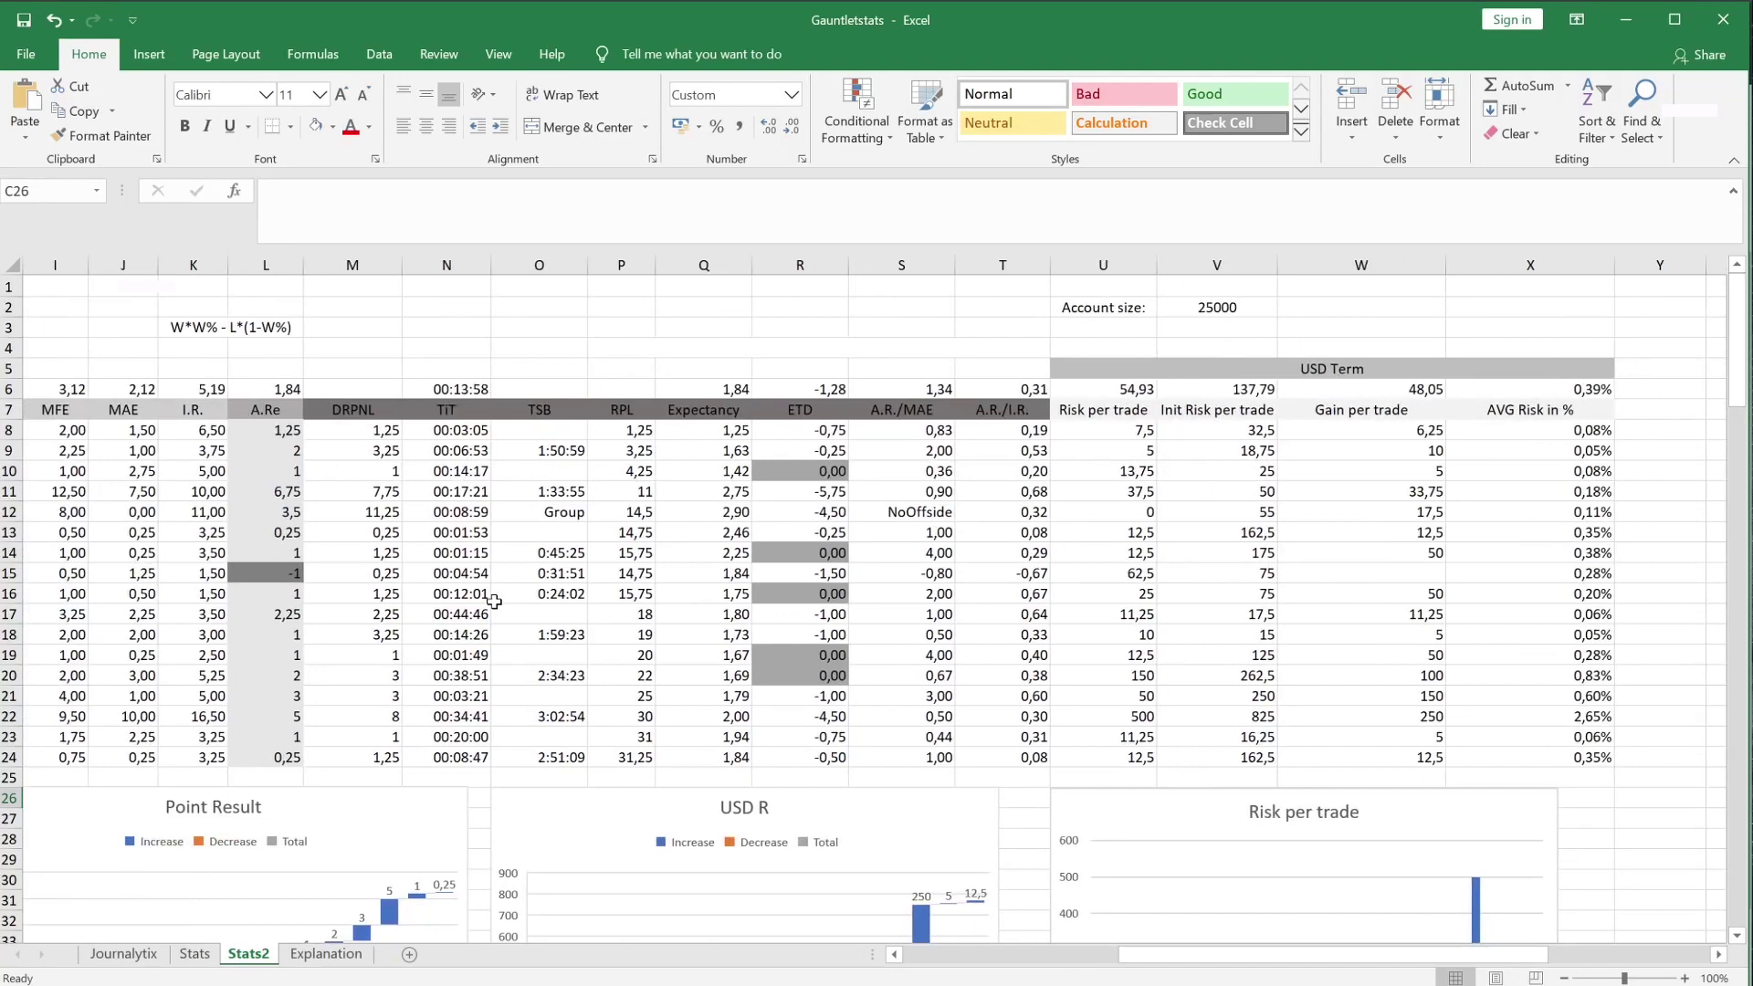
pyautogui.moveTo(1425, 955); pyautogui.dragTo(933, 605)
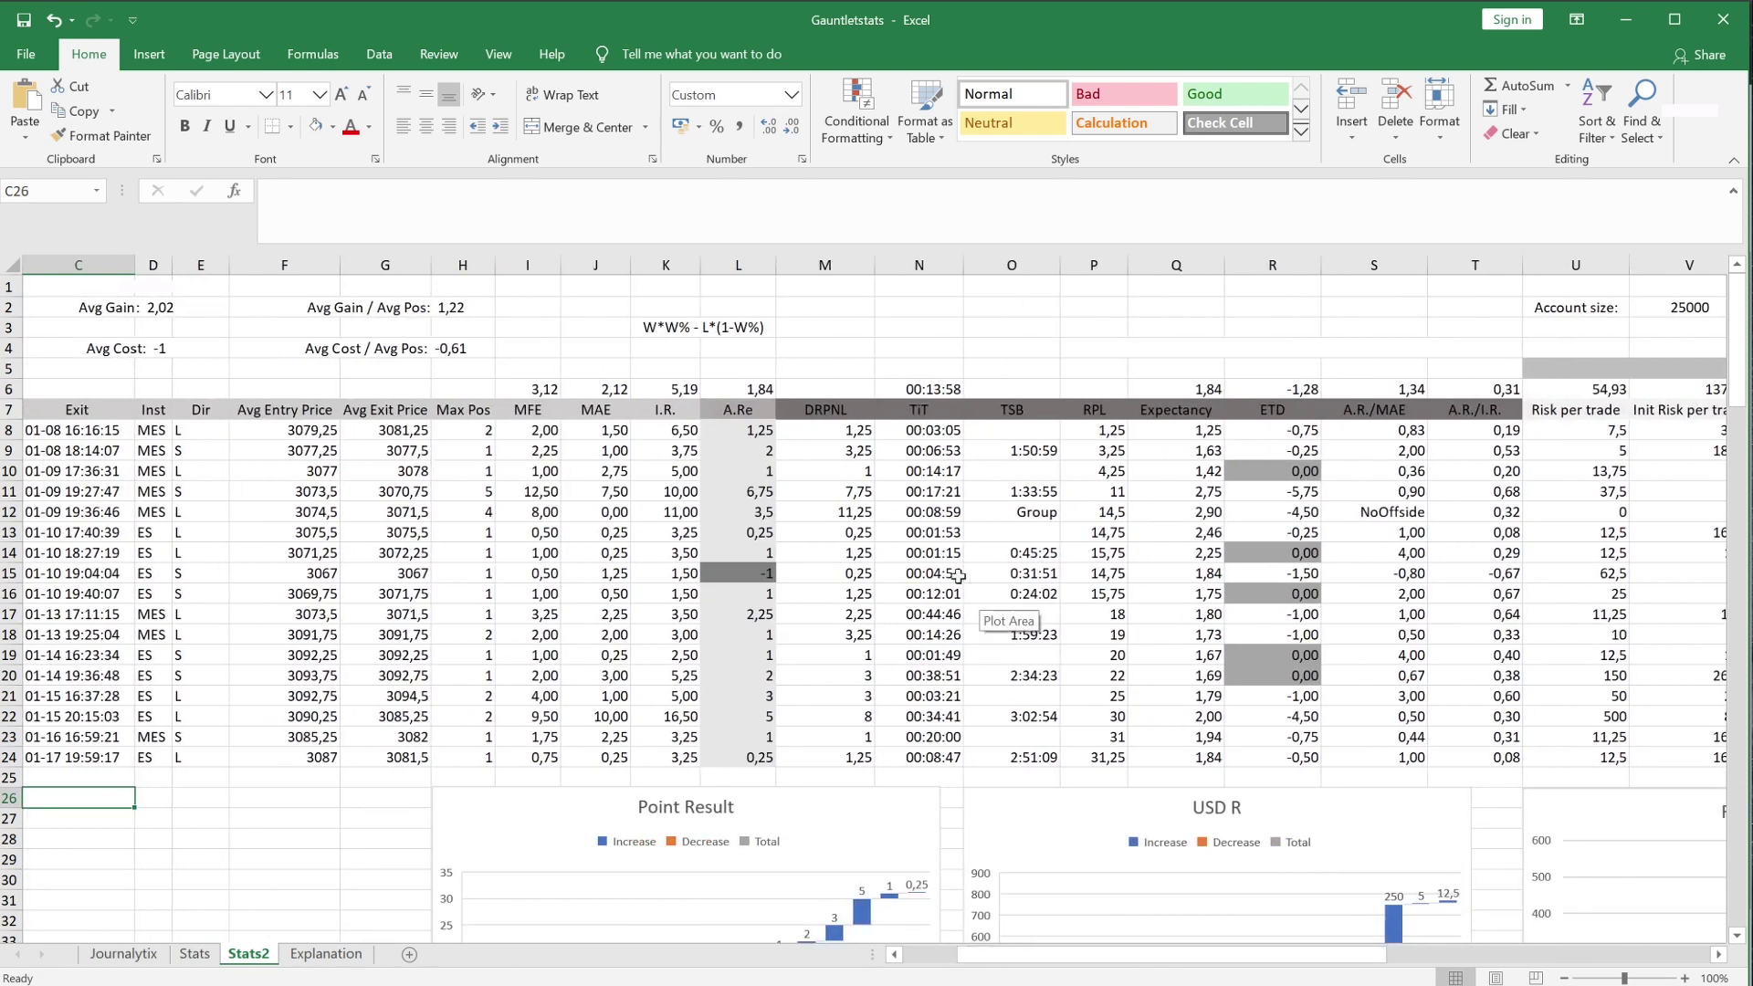